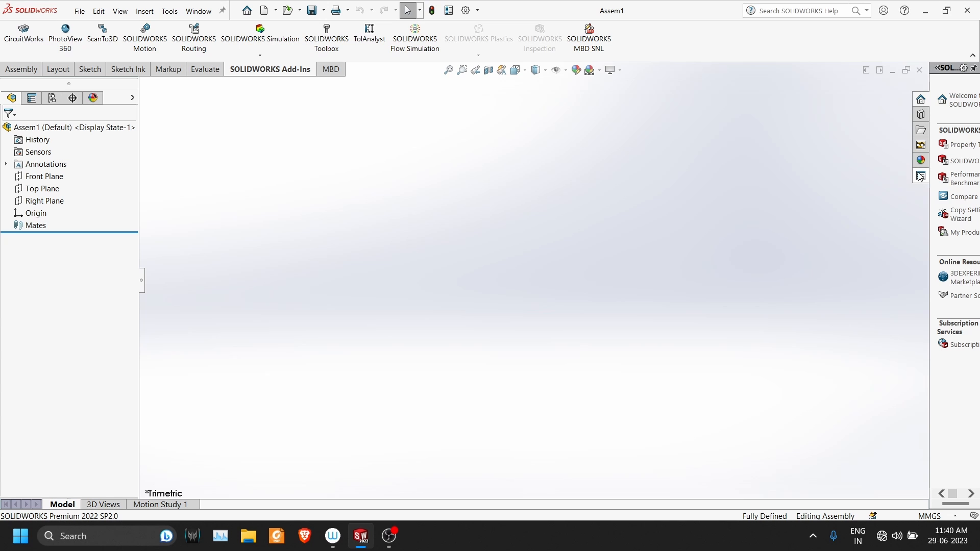
# Step: Open the Design Library, widen its pane and add in the Toolbox
pyautogui.click(920, 115)
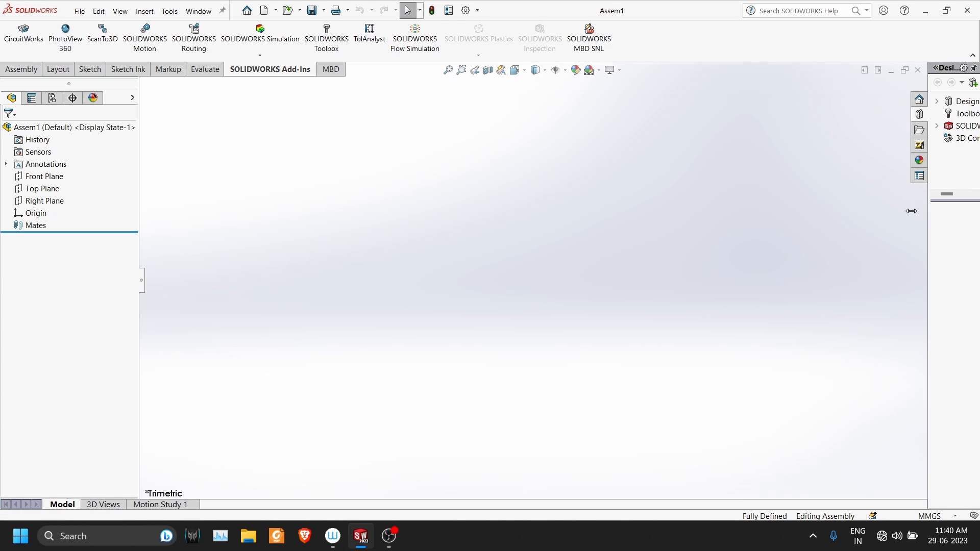
pyautogui.moveTo(929, 204); pyautogui.dragTo(827, 205)
pyautogui.click(864, 118)
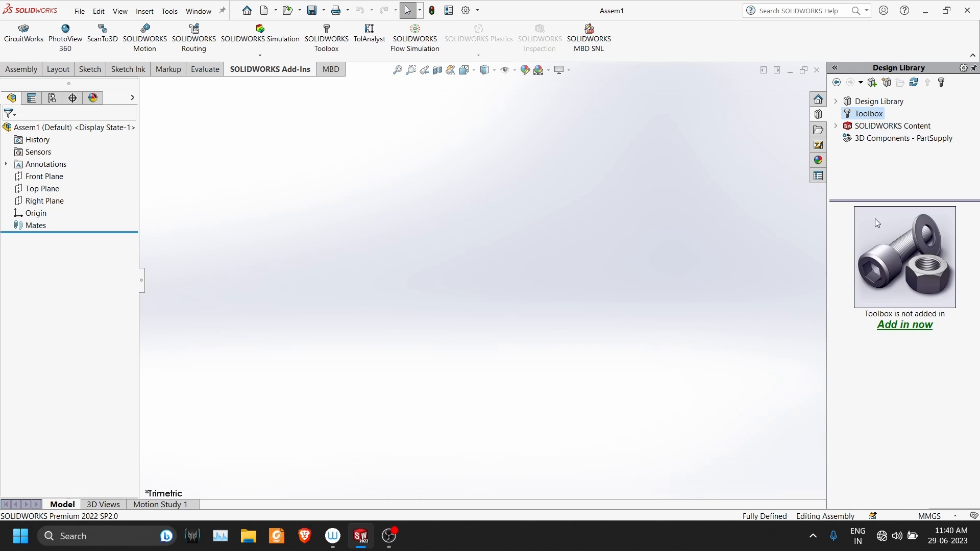
pyautogui.click(903, 327)
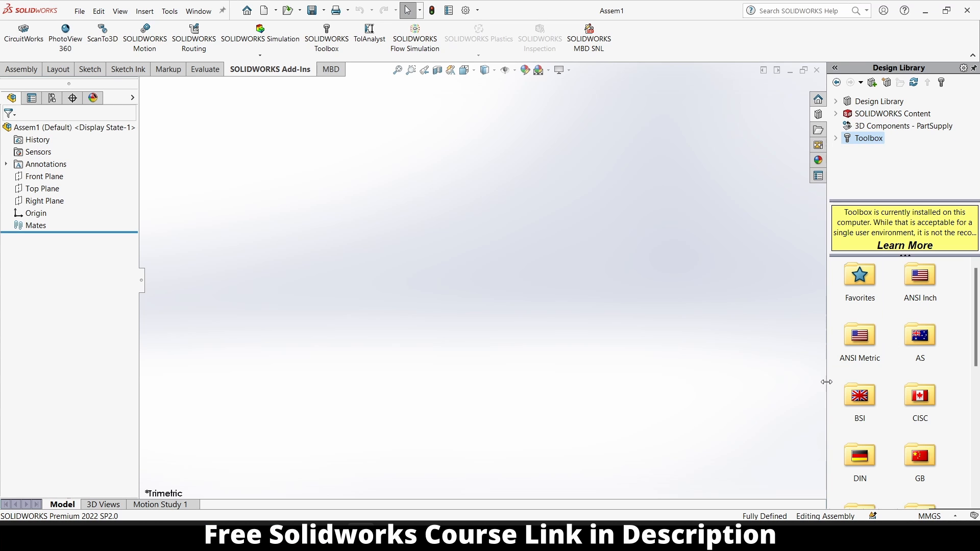
# Step: Insert a Spur Gear from the Toolbox's ANSI Metric Power Transmission gears into the assembly
pyautogui.doubleClick(854, 352)
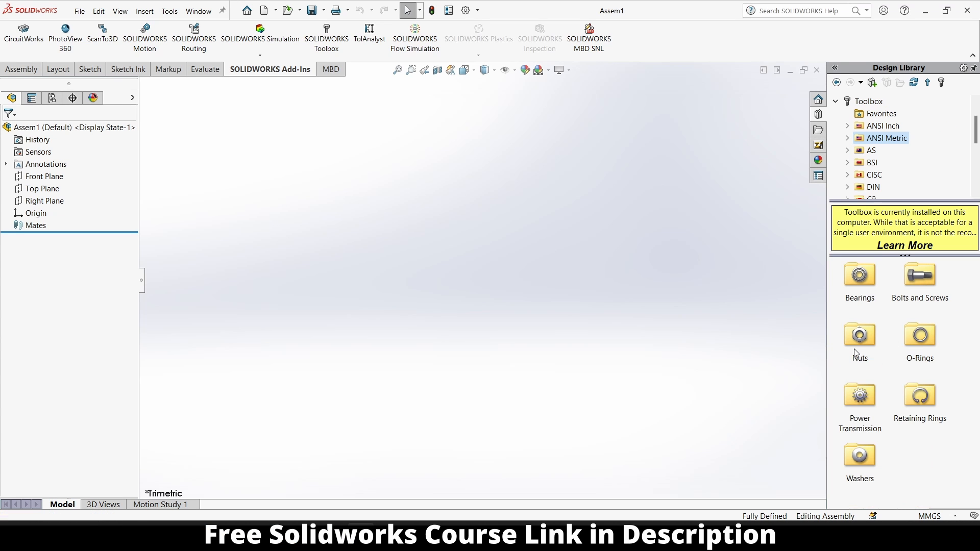
pyautogui.doubleClick(873, 388)
pyautogui.doubleClick(860, 275)
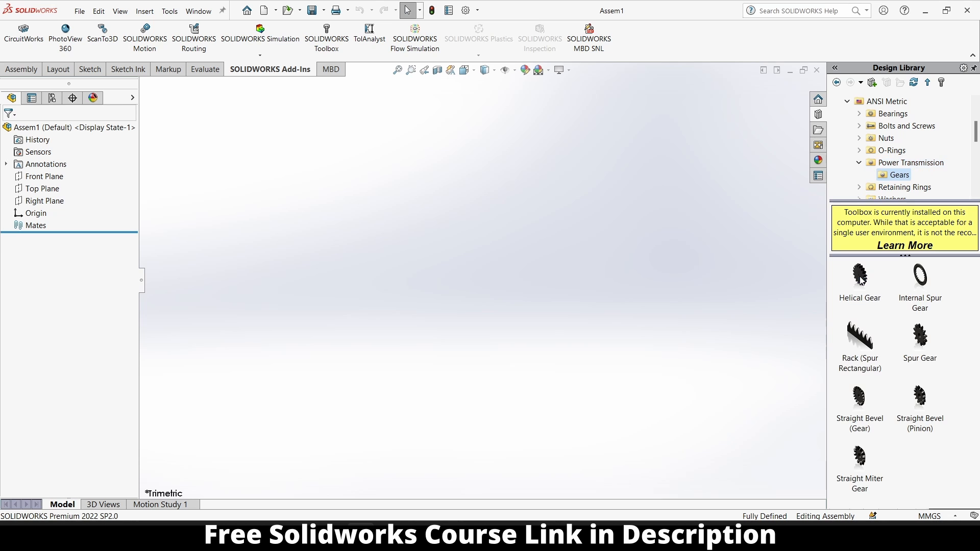
pyautogui.moveTo(905, 343); pyautogui.dragTo(525, 289)
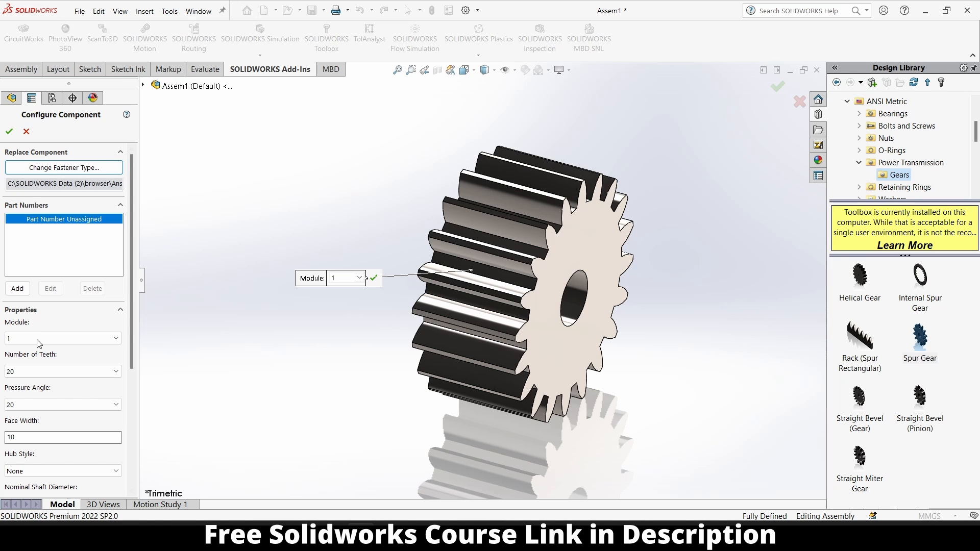
# Step: Set the spur gear's number of teeth to 50 and accept the component configuration
pyautogui.click(56, 371)
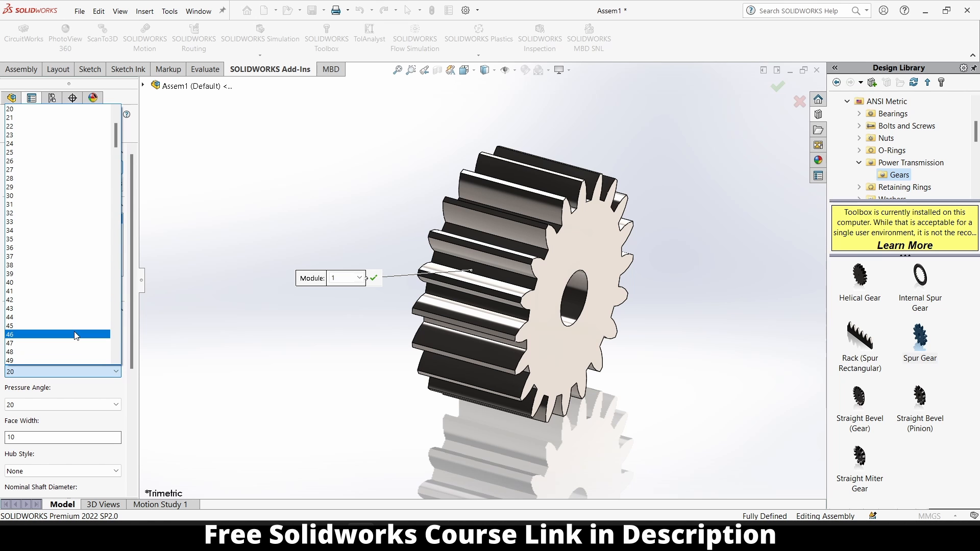
pyautogui.scroll(-1, 76, 336)
pyautogui.click(76, 343)
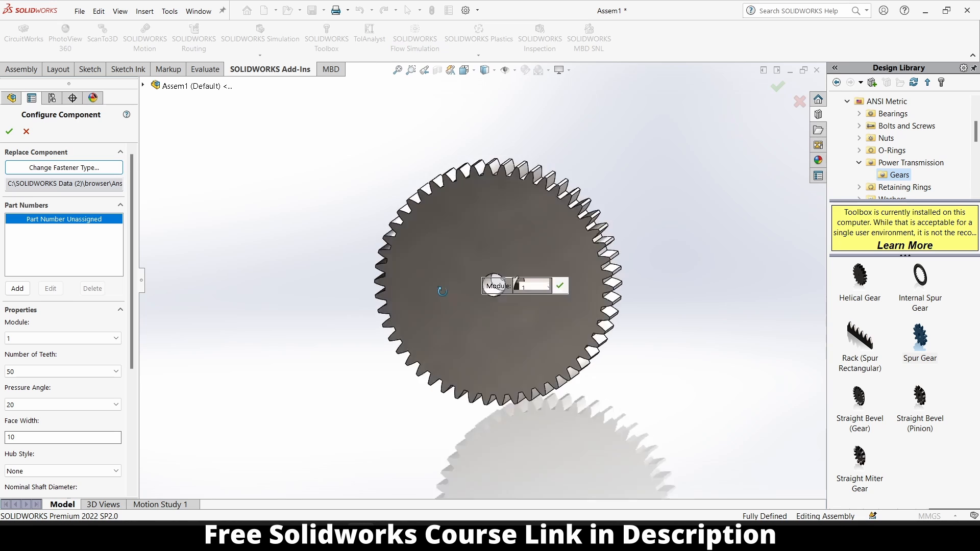
pyautogui.click(9, 132)
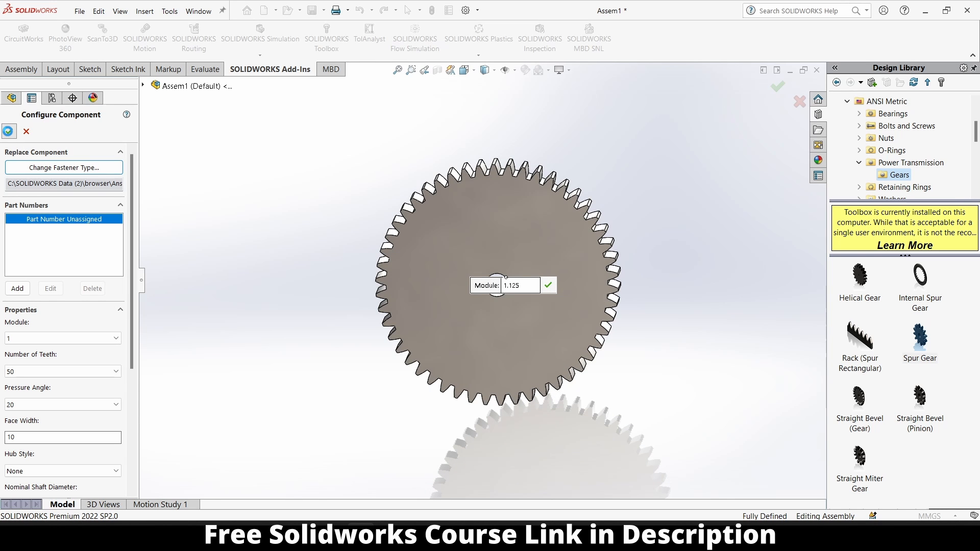
pyautogui.click(9, 133)
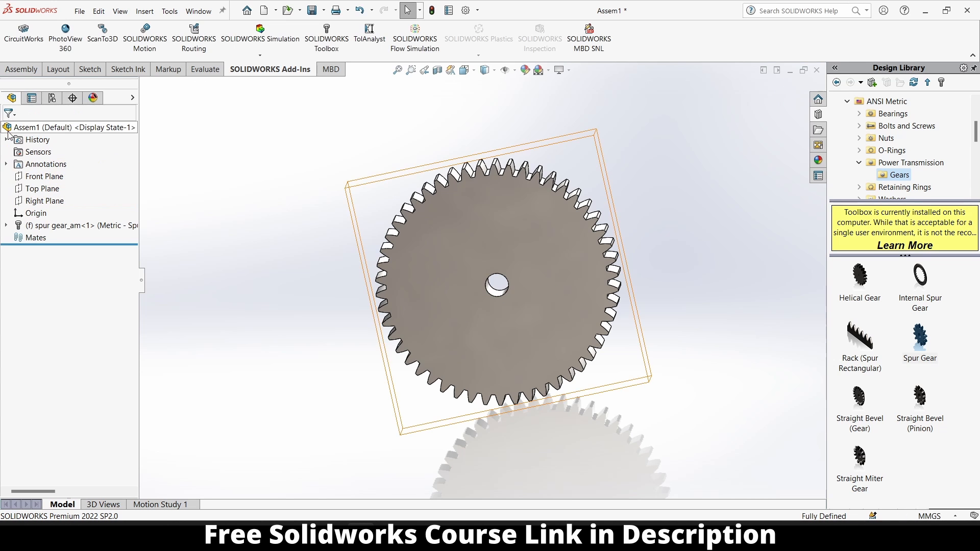
# Step: Start a sketch on the spur gear's flat face and convert the face's outer tooth outline into sketch entities
pyautogui.click(534, 223)
pyautogui.click(566, 199)
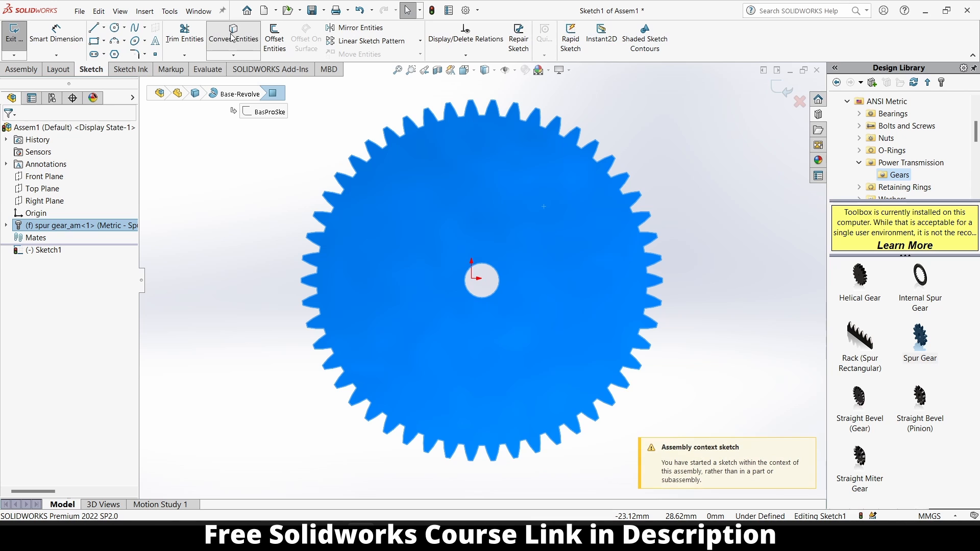
pyautogui.click(232, 37)
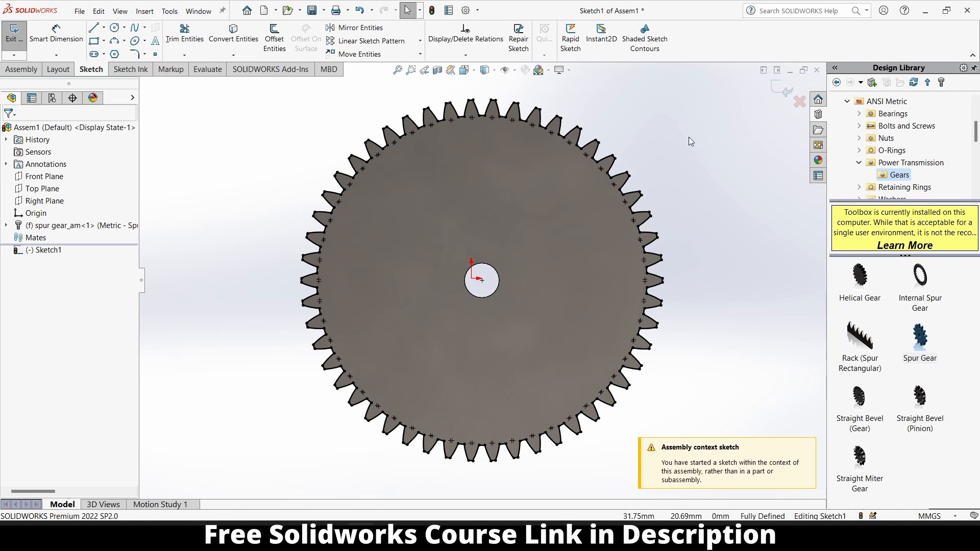
# Step: Copy all entities of the converted gear outline, continuing despite uncopyable items, and exit the sketch
pyautogui.hotkey('ctrl', 'a')
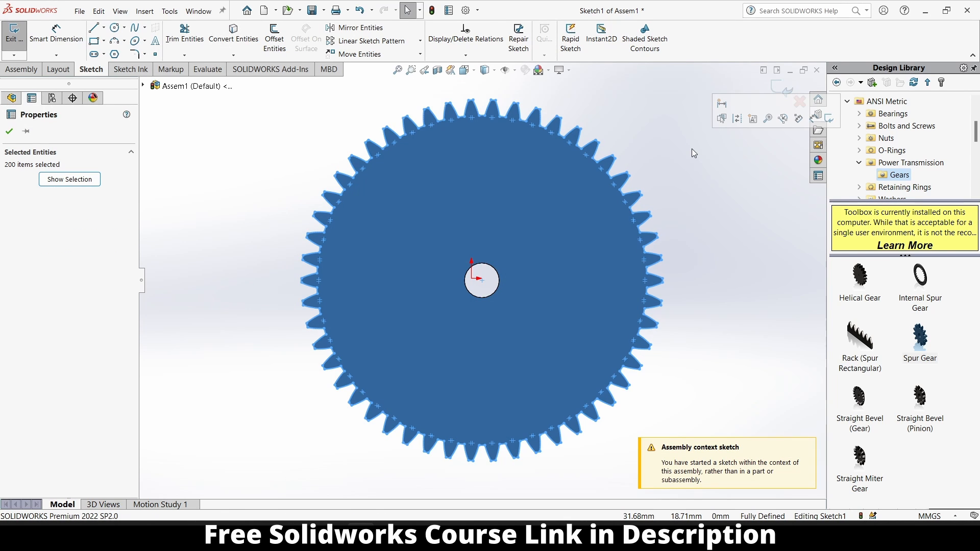
pyautogui.hotkey('ctrl', 'c')
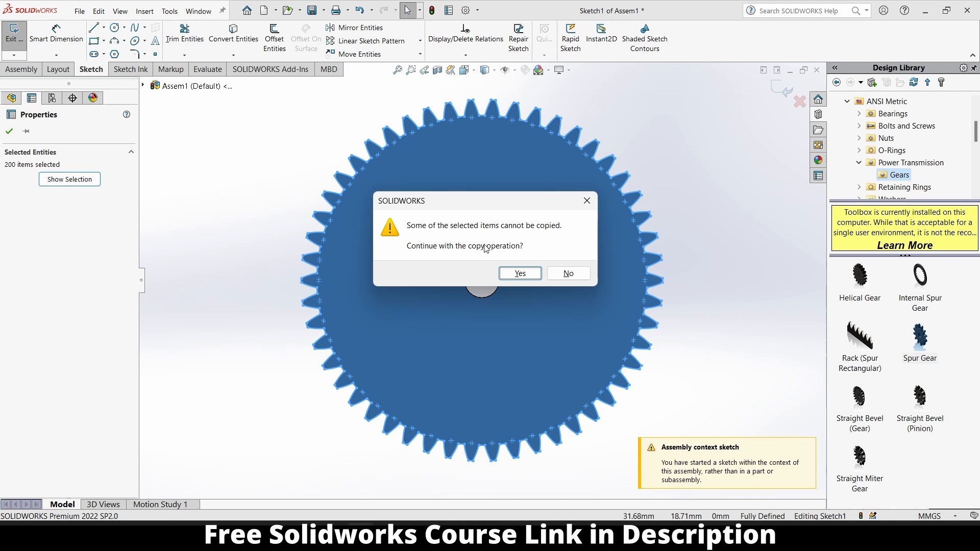
pyautogui.click(520, 273)
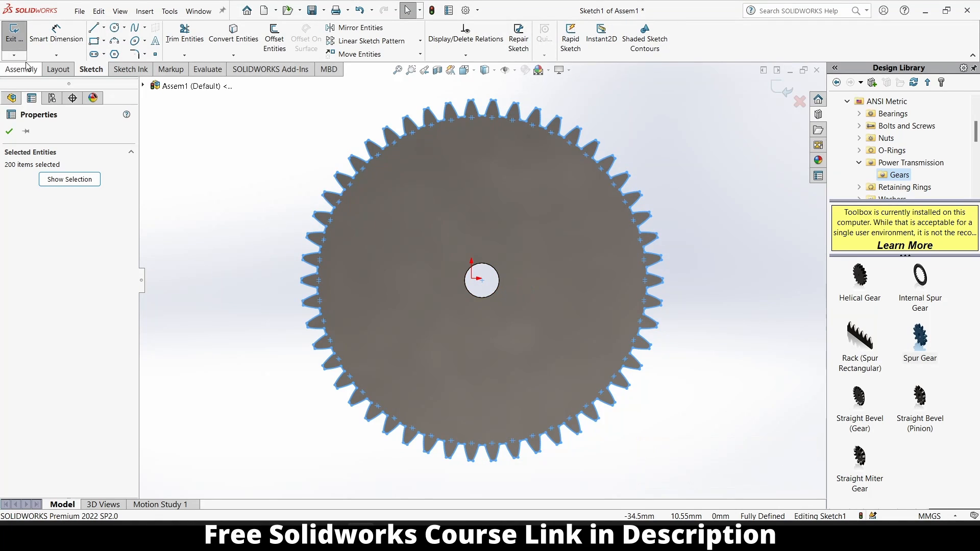
pyautogui.click(13, 132)
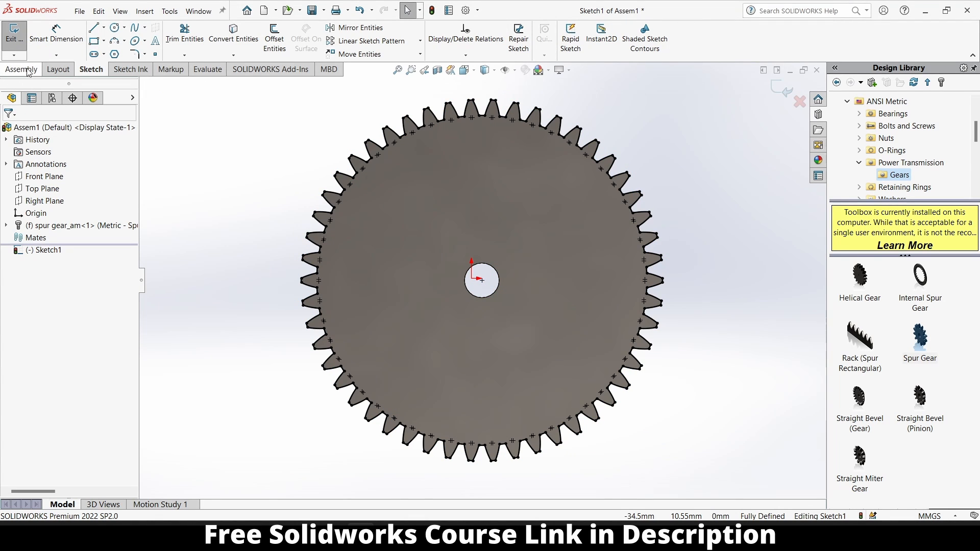
pyautogui.click(14, 32)
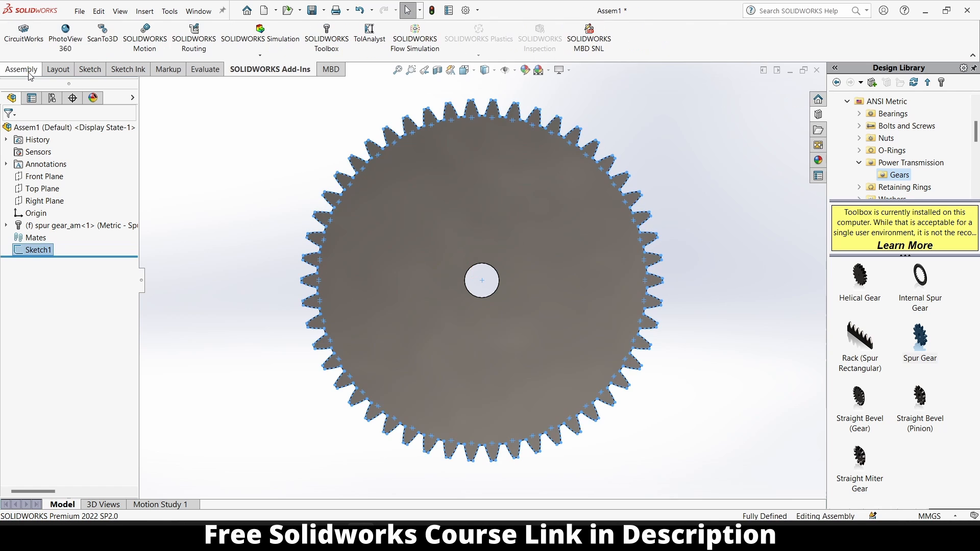
# Step: Insert a new part on the assembly's Right Plane and paste the copied gear outline into its sketch
pyautogui.click(20, 70)
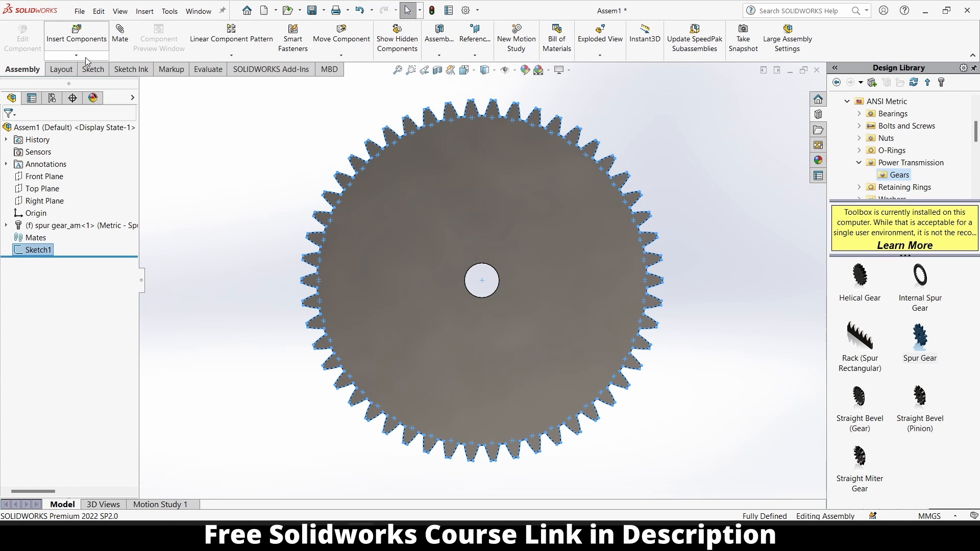
pyautogui.click(81, 56)
pyautogui.click(81, 81)
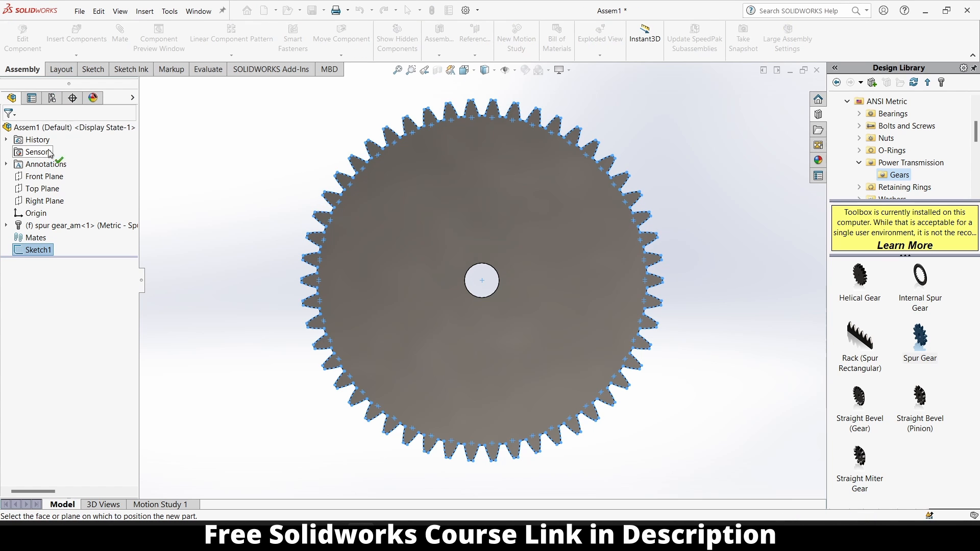
pyautogui.click(46, 202)
pyautogui.hotkey('ctrl', 'v')
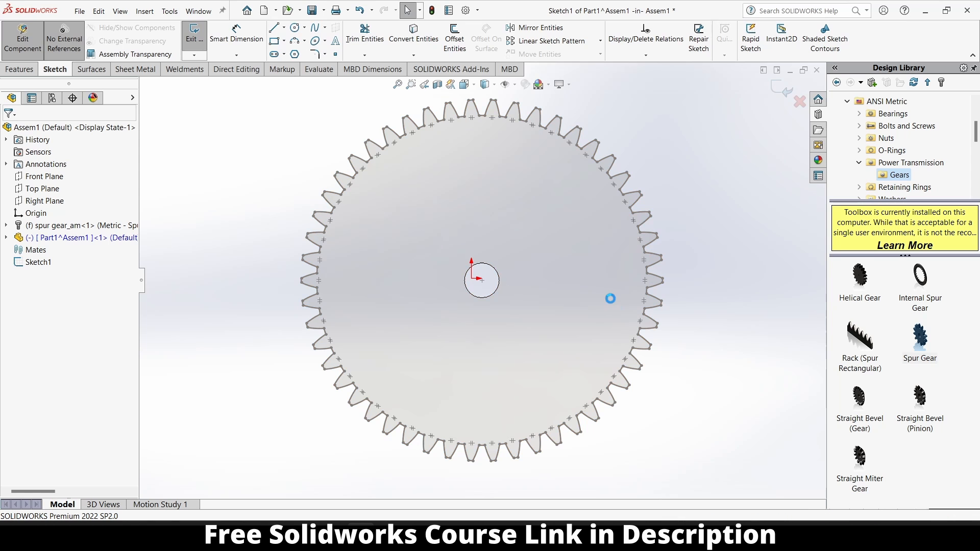
# Step: Extrude the pasted gear outline as a Blind boss 10 mm deep
pyautogui.click(29, 71)
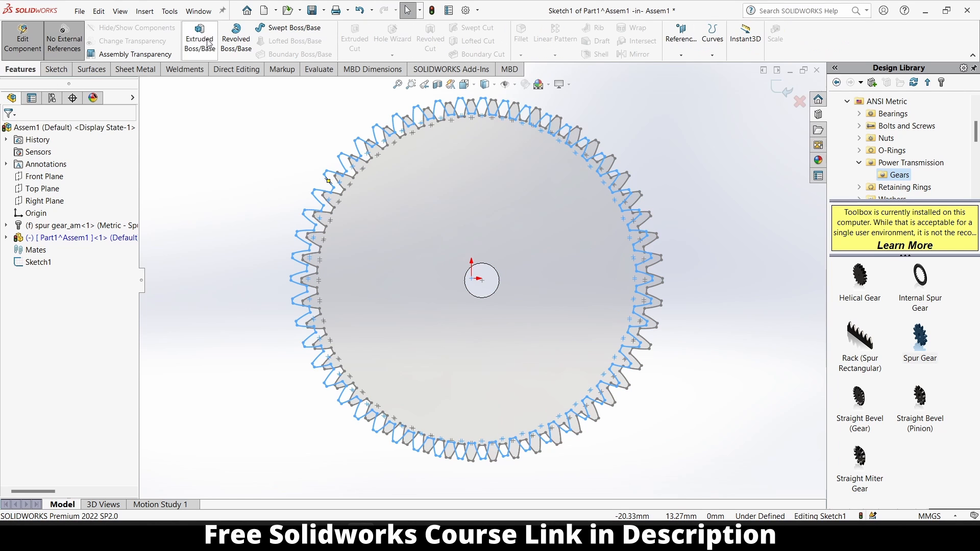
pyautogui.click(200, 36)
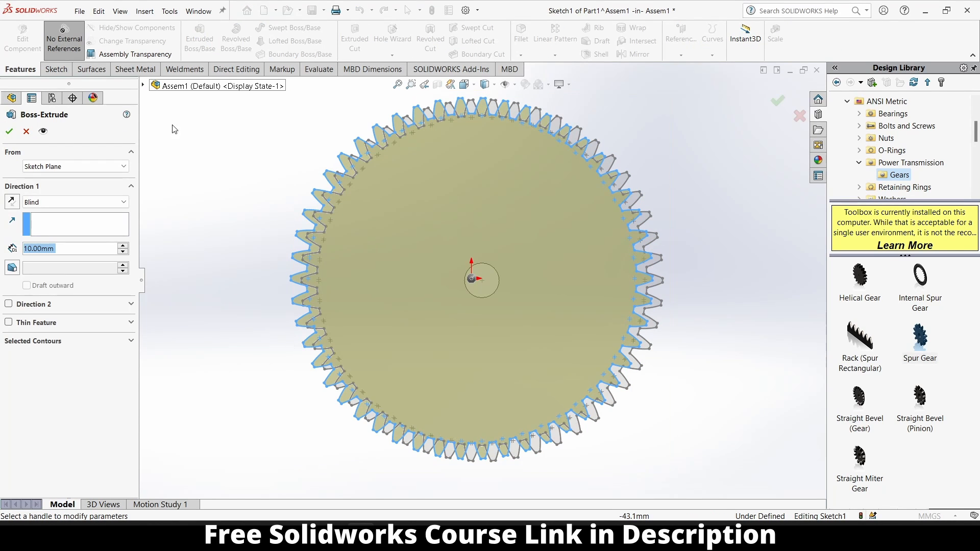
pyautogui.click(9, 131)
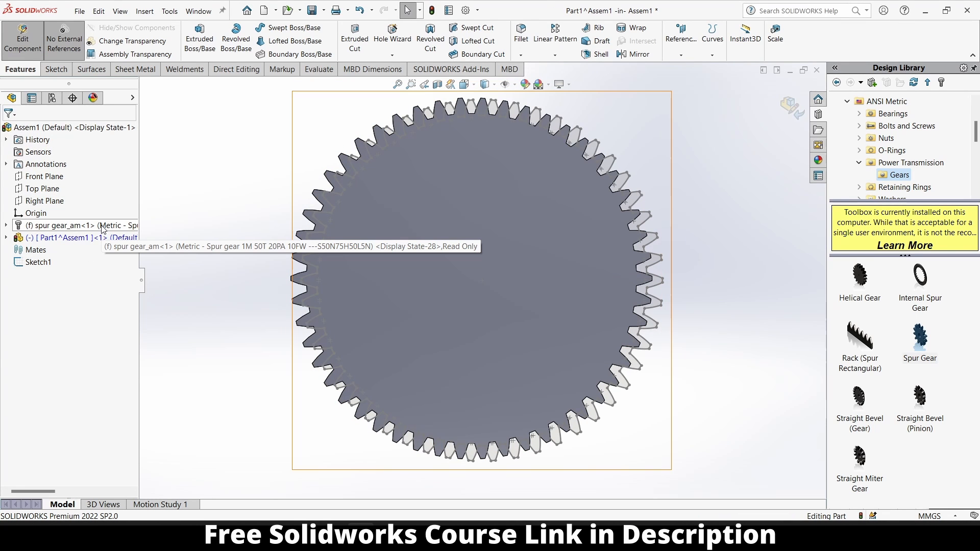
# Step: Rename the new gear part as 50TM1
pyautogui.click(94, 239)
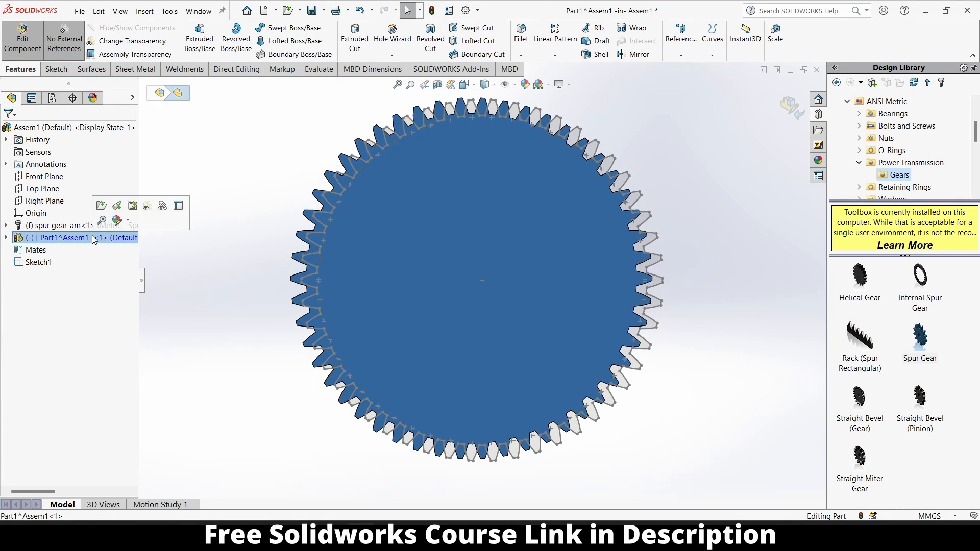
pyautogui.click(94, 239)
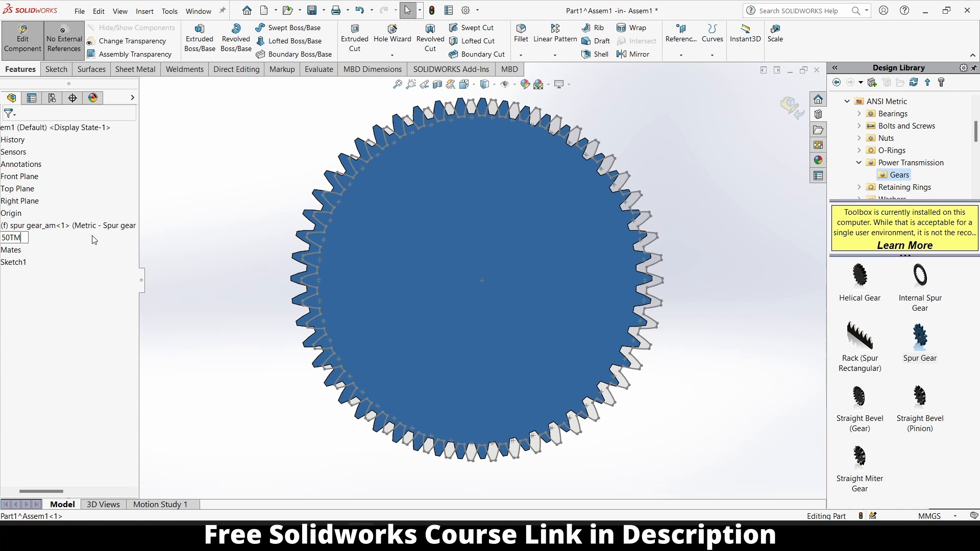
pyautogui.press('Return')
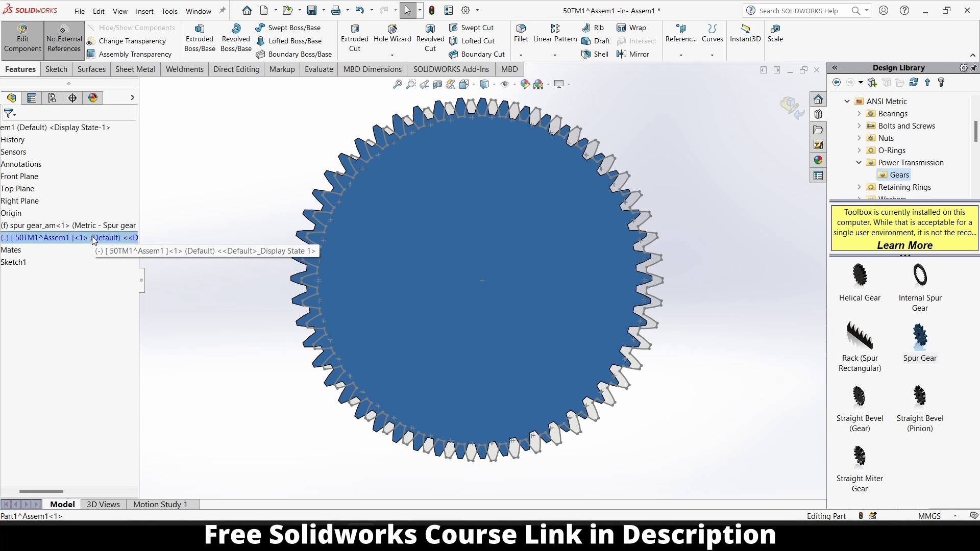
# Step: Delete the original Toolbox spur gear component from the assembly and dismiss the rebuild warning
pyautogui.rightClick(85, 229)
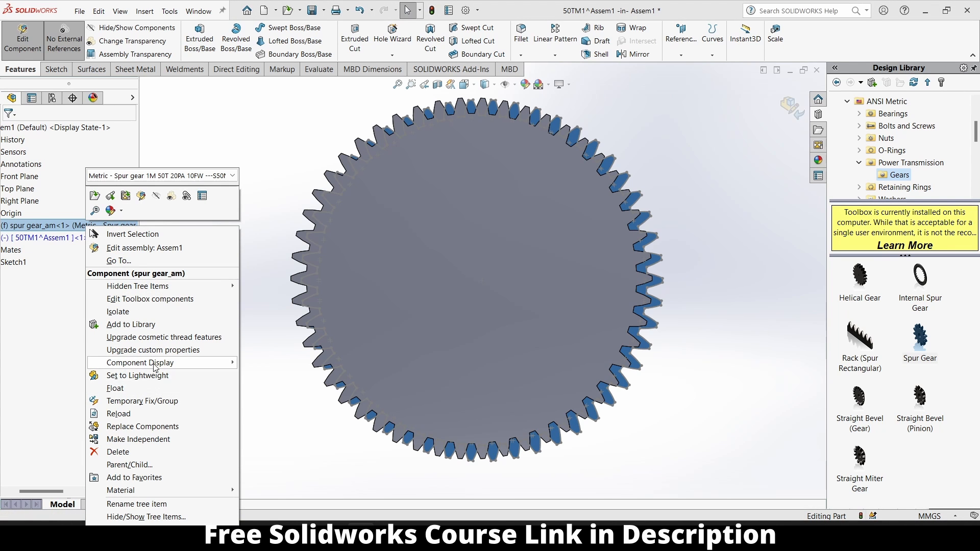
pyautogui.click(117, 452)
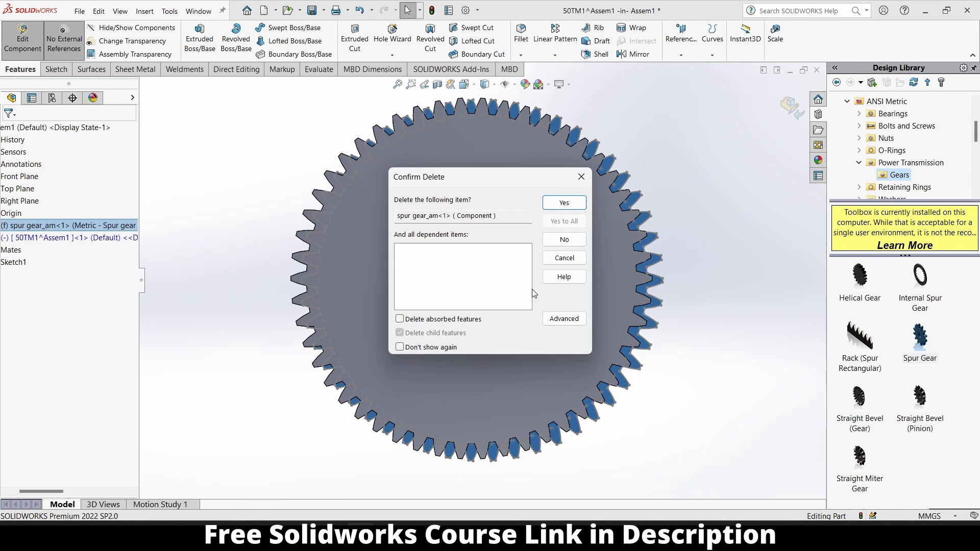
pyautogui.click(563, 203)
pyautogui.click(628, 292)
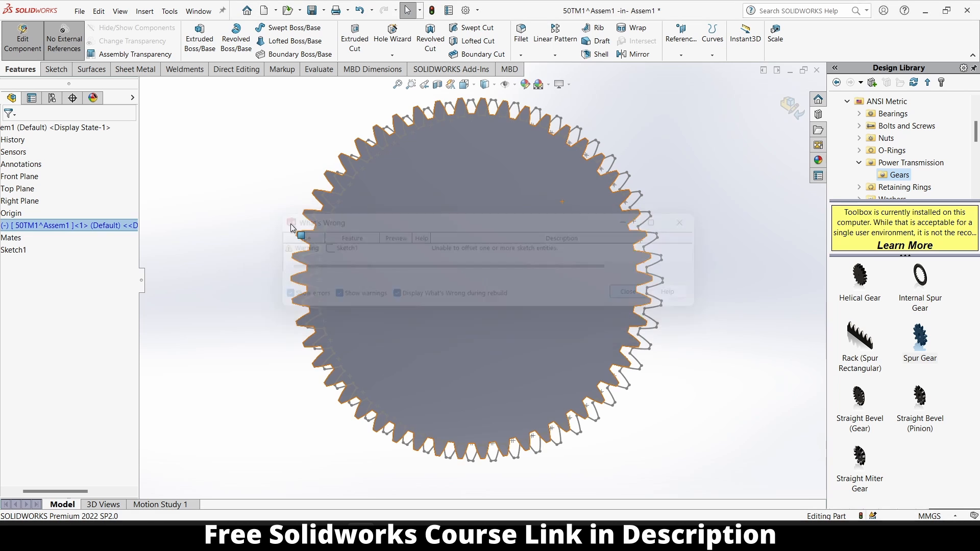
# Step: Delete the leftover assembly sketch Sketch1 that holds the converted gear outline
pyautogui.moveTo(73, 493); pyautogui.dragTo(62, 493)
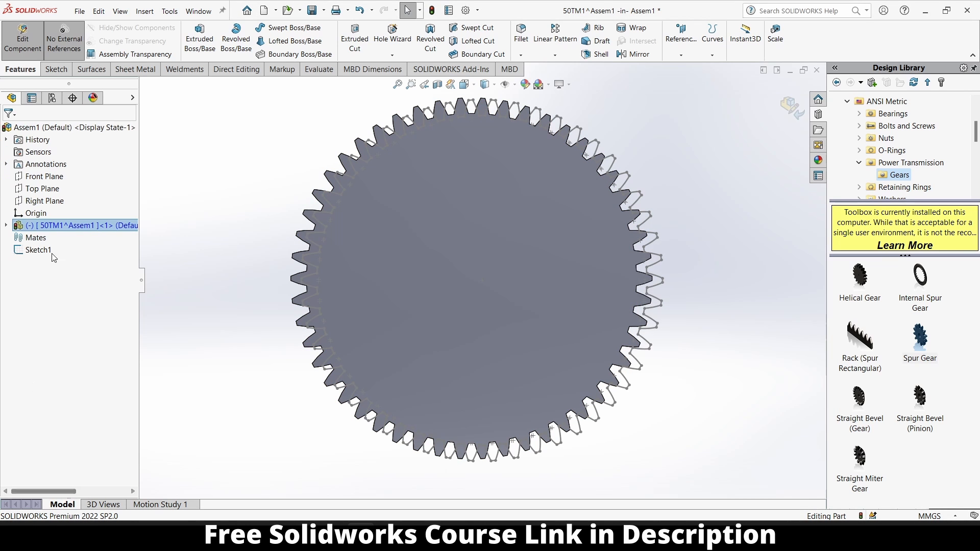
pyautogui.rightClick(31, 249)
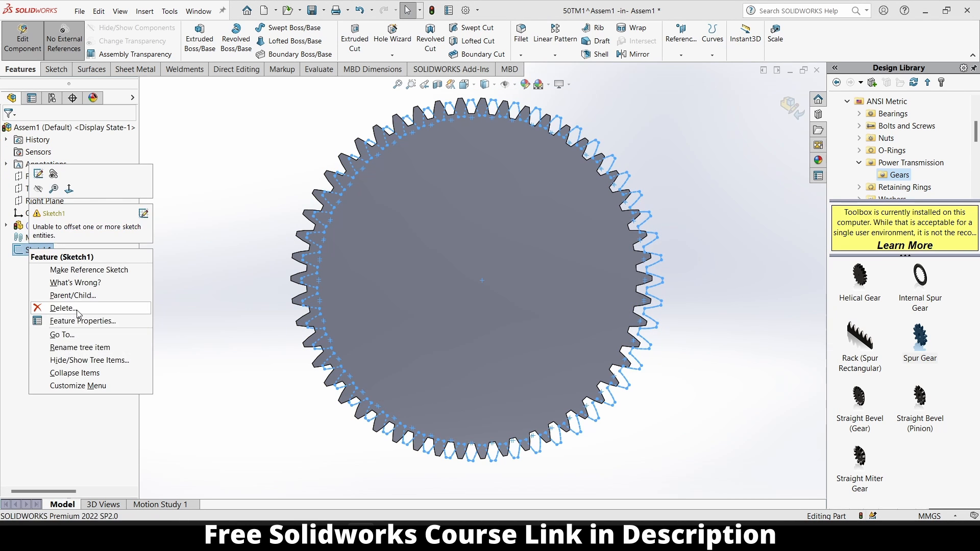
pyautogui.click(63, 308)
pyautogui.click(563, 203)
# Step: Start a sketch on the 50TM1 gear's front face and draw a circle about 9.57 mm in diameter centred on the origin
pyautogui.click(518, 245)
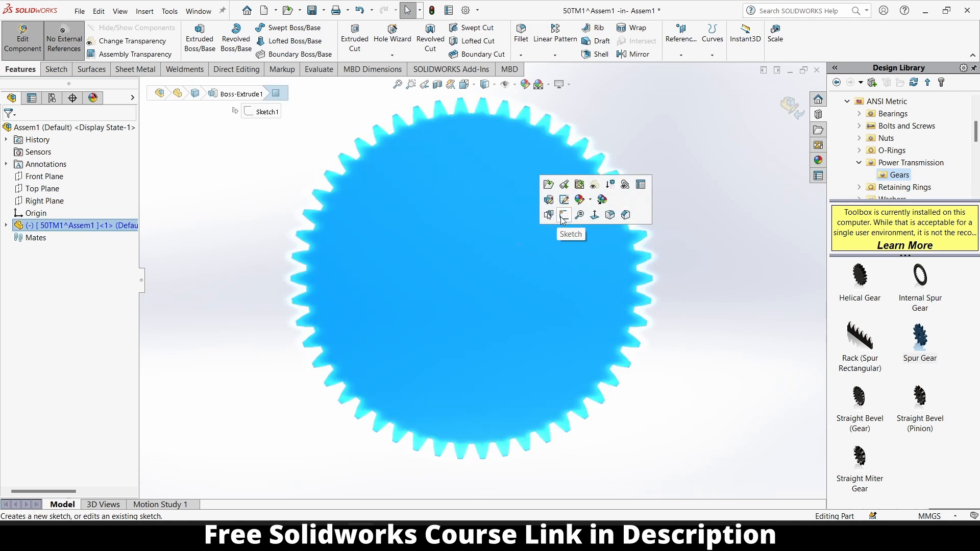
pyautogui.click(564, 213)
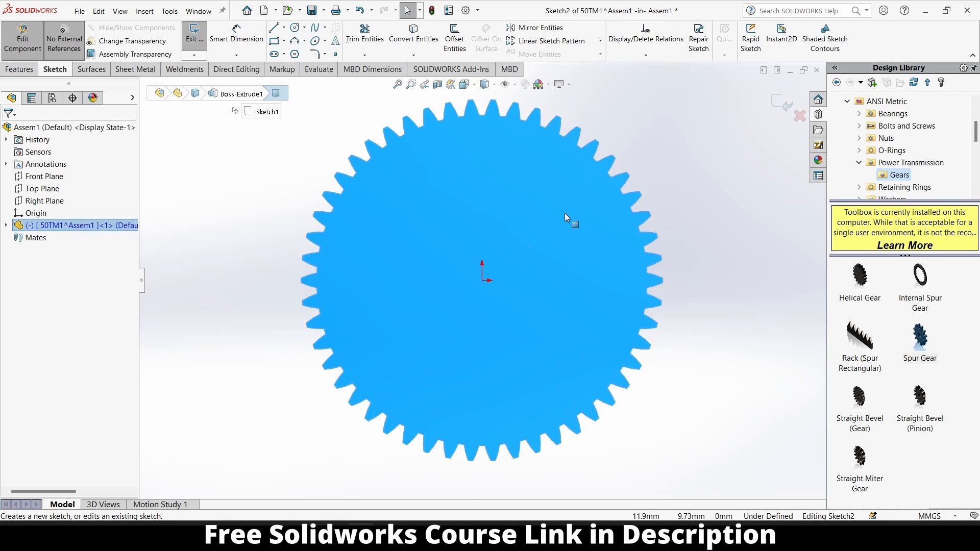
pyautogui.click(295, 28)
pyautogui.click(482, 280)
pyautogui.click(511, 264)
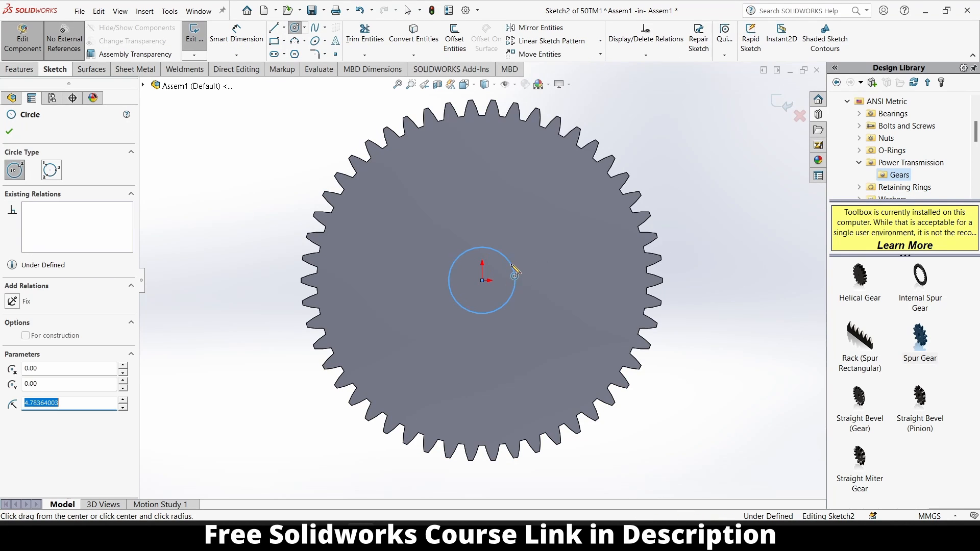
# Step: Dimension the circle at the gear's centre to a diameter of 10 mm
pyautogui.click(236, 35)
pyautogui.click(514, 271)
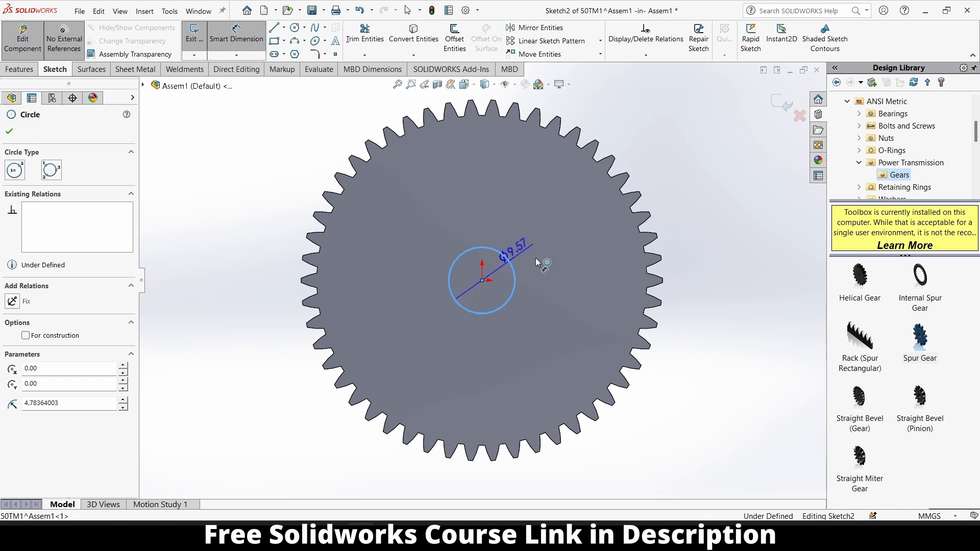
pyautogui.click(692, 320)
pyautogui.write('10')
pyautogui.press('Return')
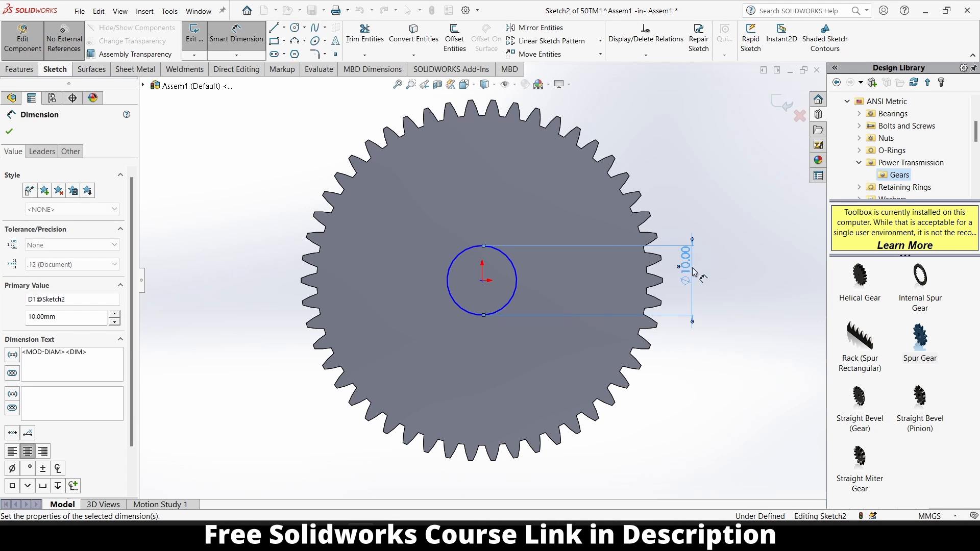
# Step: Cut the 10 mm circle through the gear with a Through All Extruded Cut and return to the assembly
pyautogui.click(20, 70)
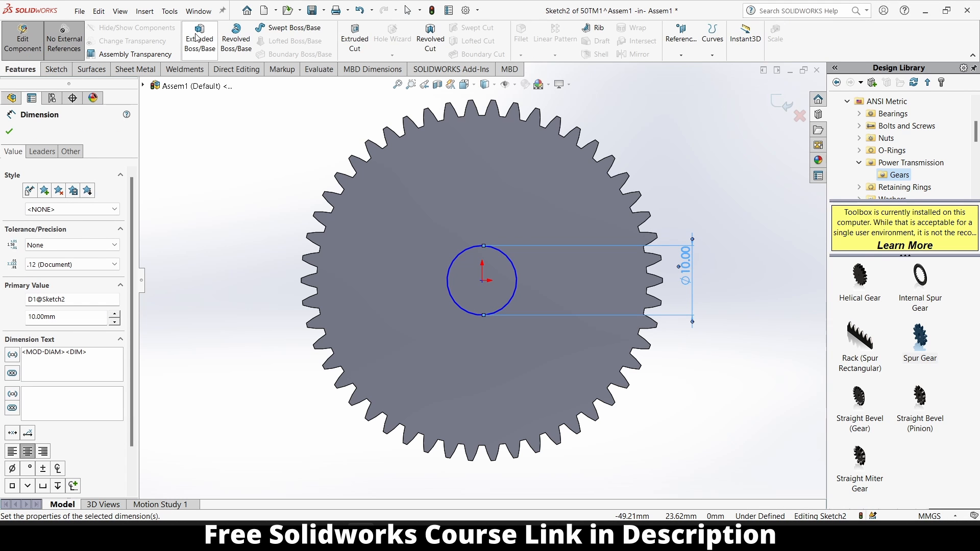
pyautogui.click(354, 38)
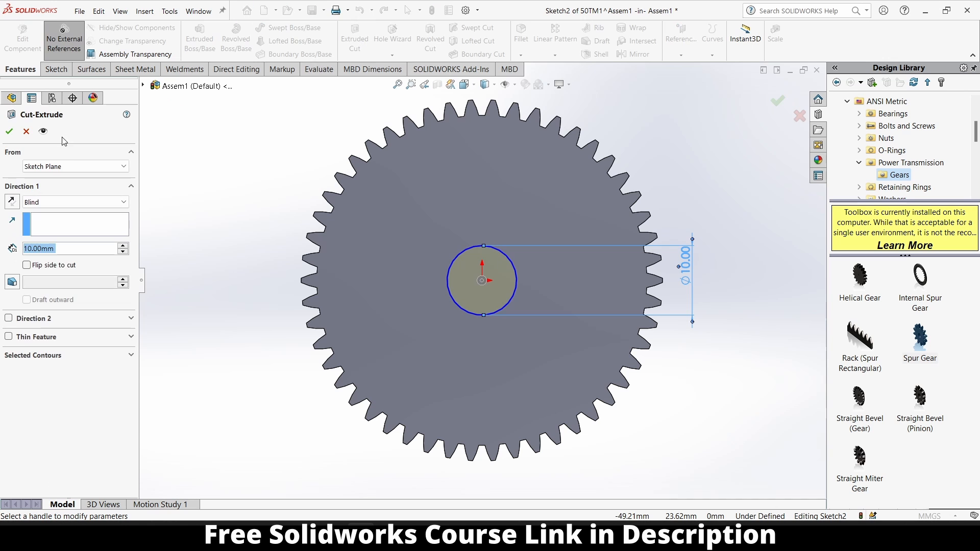
pyautogui.click(71, 203)
pyautogui.click(45, 211)
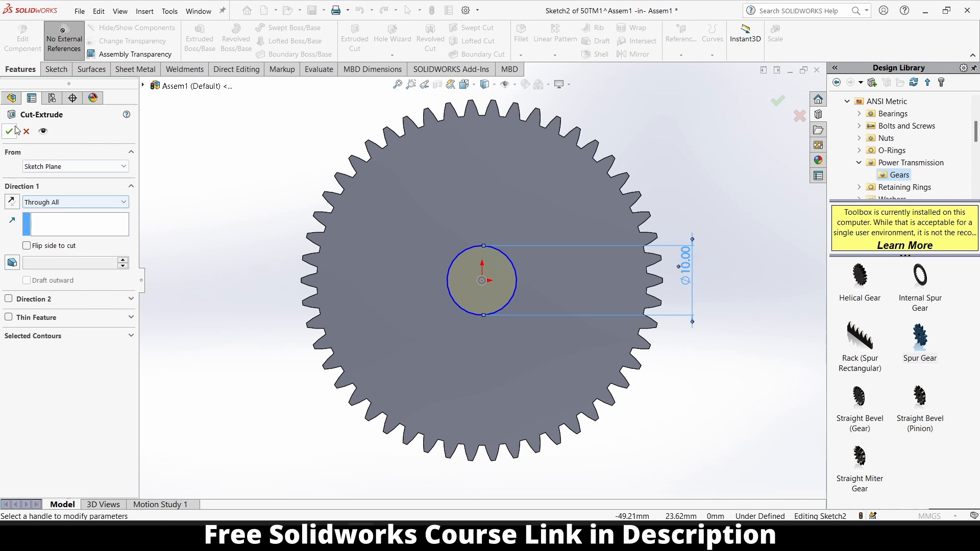
pyautogui.click(9, 131)
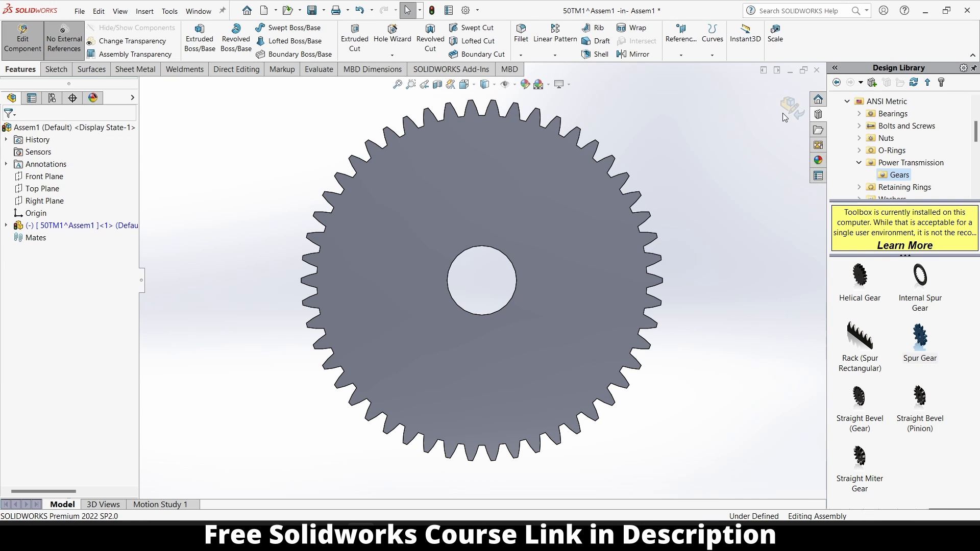
pyautogui.click(785, 109)
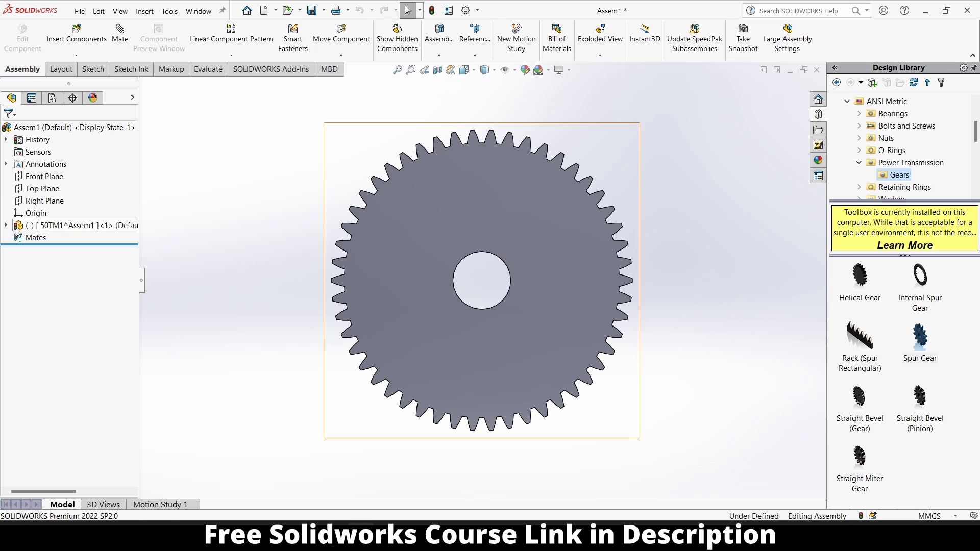
# Step: Reopen the 50TM1 gear for in-context editing and sketch a circle about 62.06 mm in diameter on its Front Plane, centred on the origin
pyautogui.click(51, 225)
pyautogui.click(22, 38)
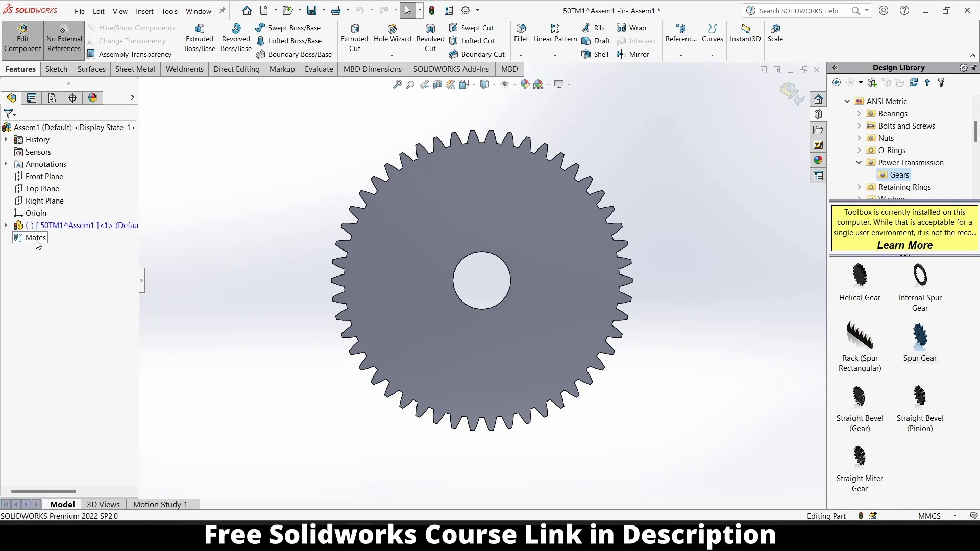
pyautogui.click(5, 225)
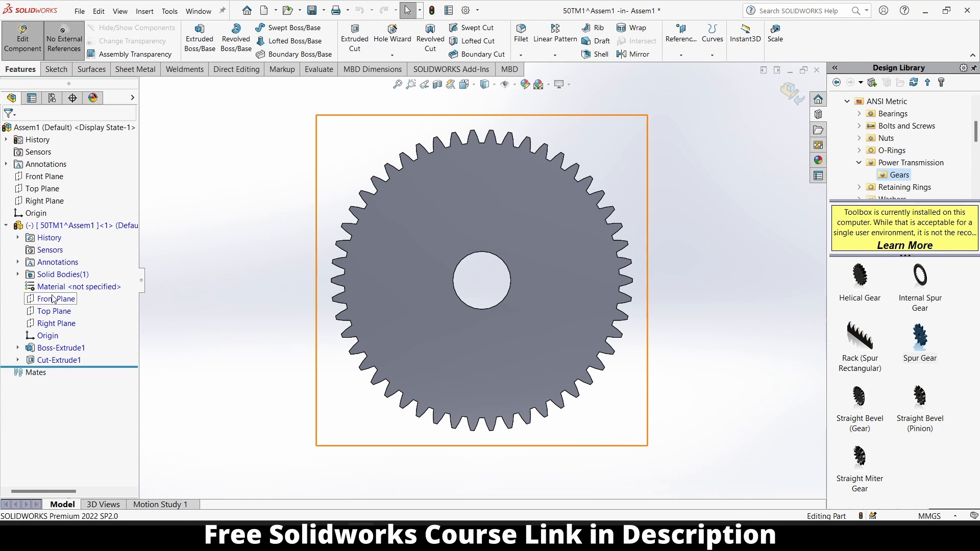
pyautogui.click(56, 299)
pyautogui.click(65, 283)
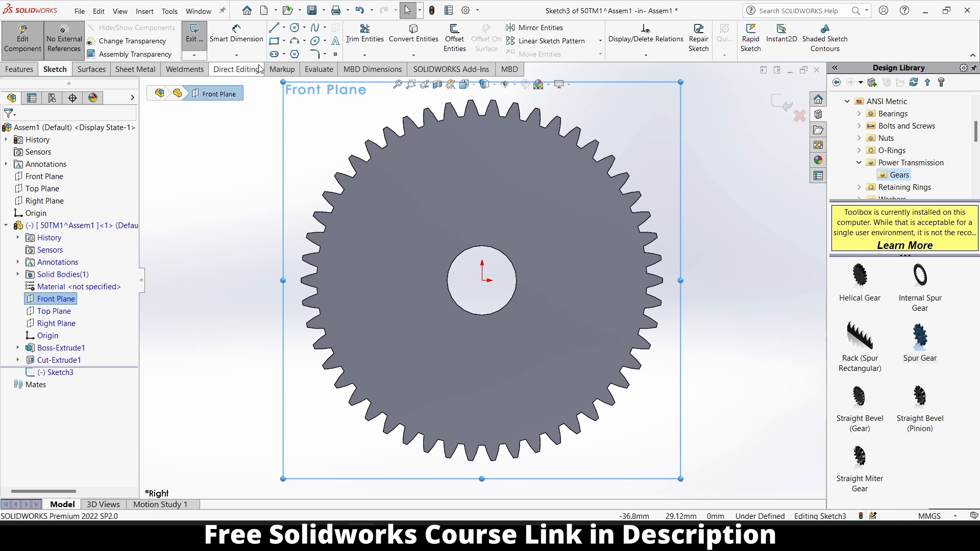
pyautogui.click(295, 28)
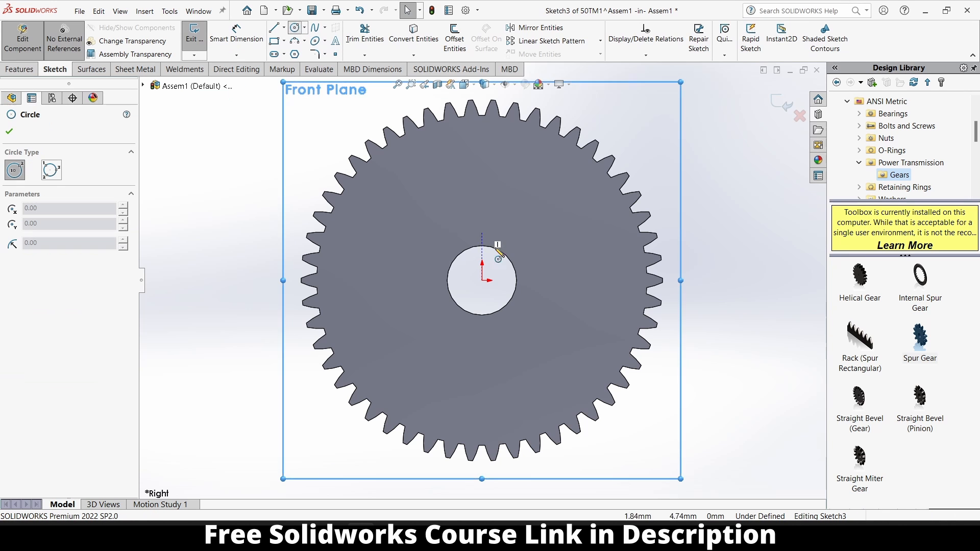
pyautogui.click(483, 281)
pyautogui.click(699, 279)
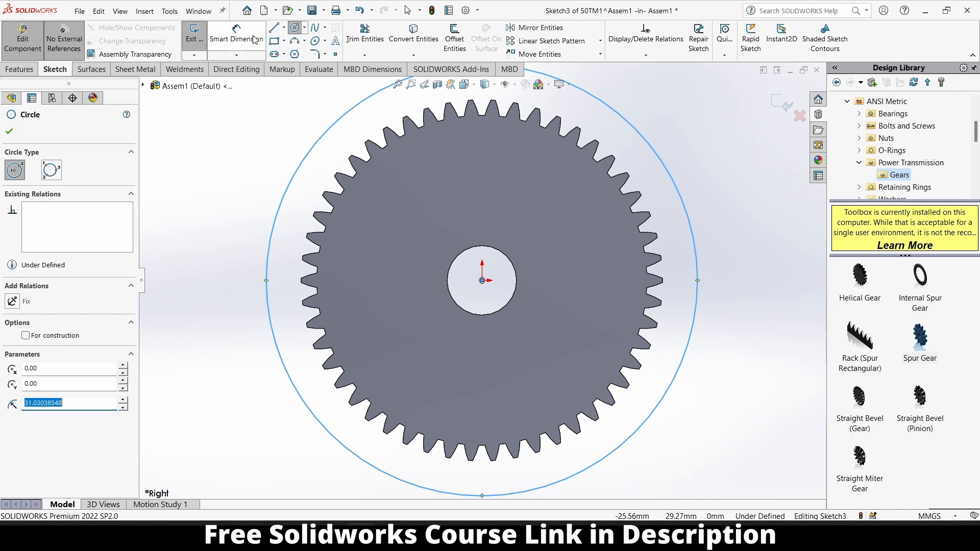
# Step: Dimension the large circle's diameter to 50 mm as the gear's pitch circle and exit the sketch
pyautogui.click(237, 36)
pyautogui.click(294, 183)
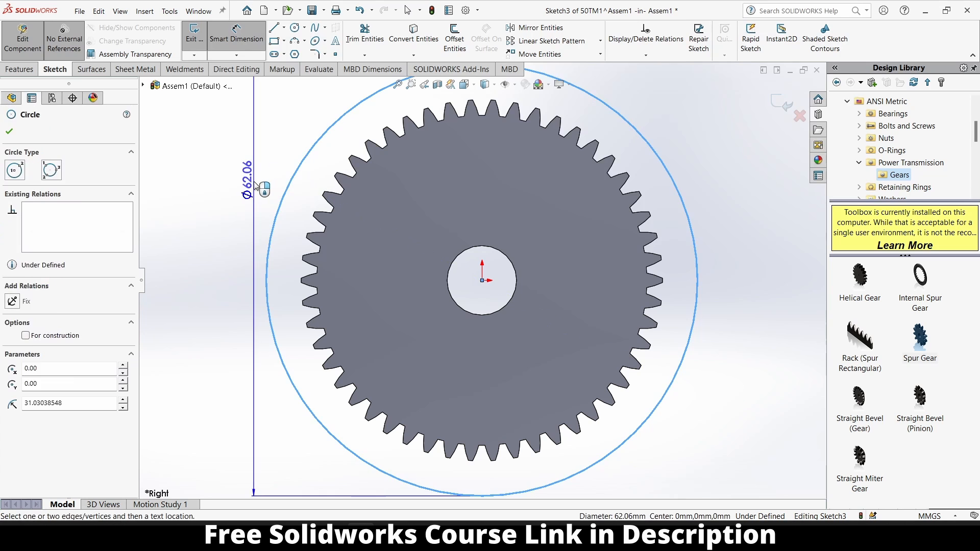
pyautogui.click(254, 184)
pyautogui.write('50')
pyautogui.press('Return')
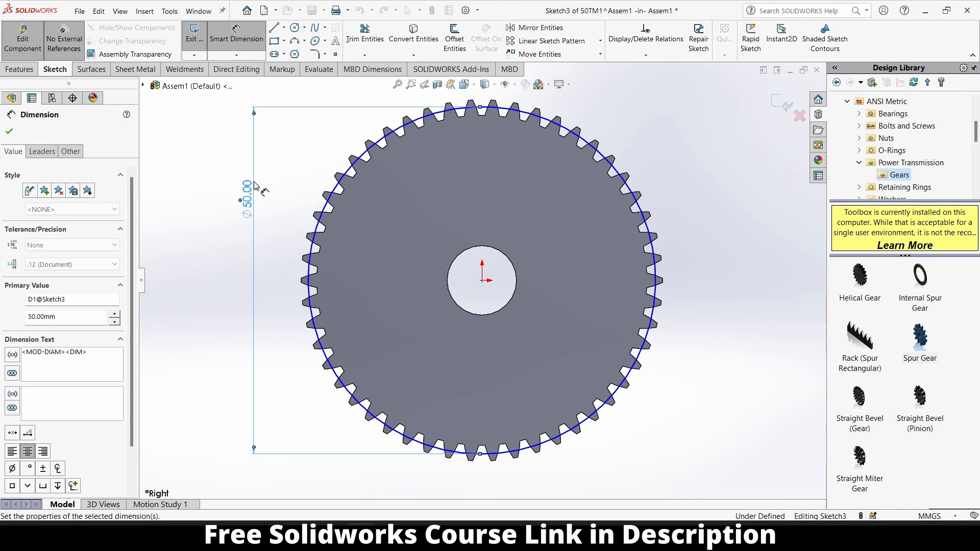
pyautogui.click(9, 131)
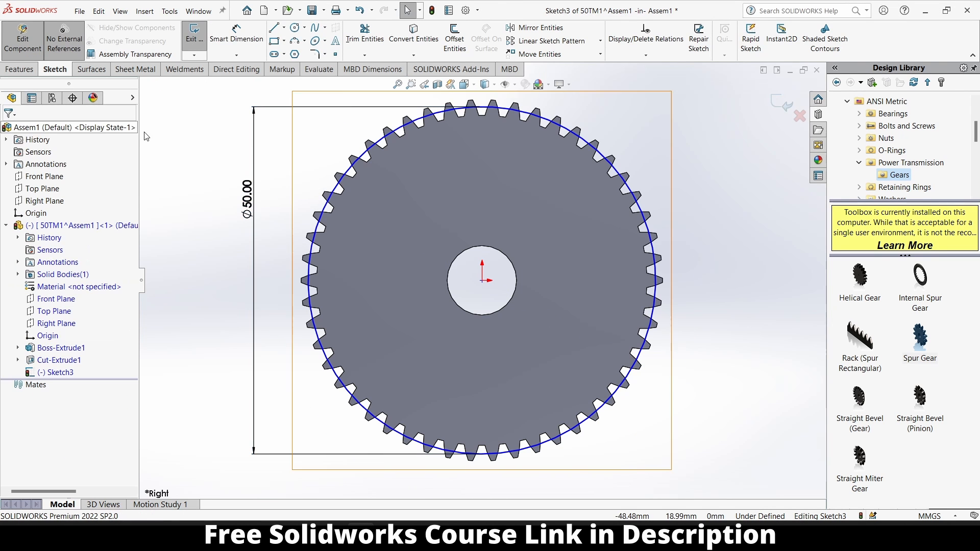
pyautogui.click(778, 106)
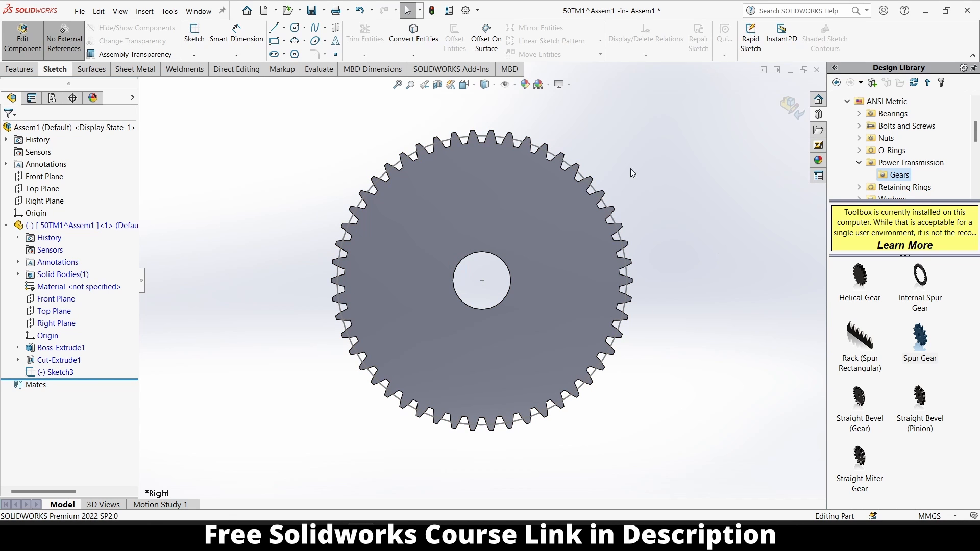
# Step: Return to the assembly and insert one Toolbox Rack (Spur Rectangular) beside the gear with module 1, pressure angle 20, face width 10, pitch height 10 and length 200
pyautogui.scroll(3, 669, 202)
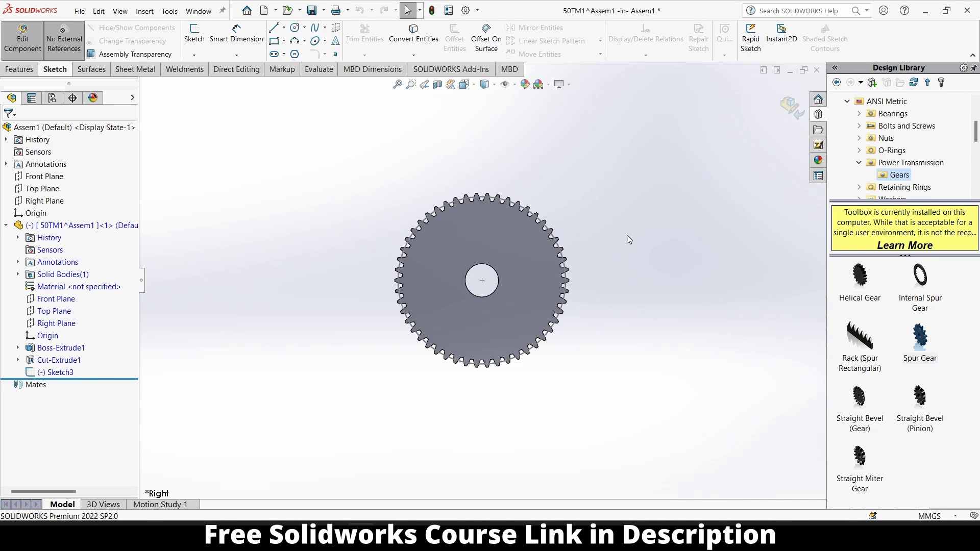
pyautogui.scroll(-1, 443, 274)
pyautogui.scroll(3, 443, 274)
pyautogui.scroll(-2, 249, 287)
pyautogui.scroll(-1, 347, 271)
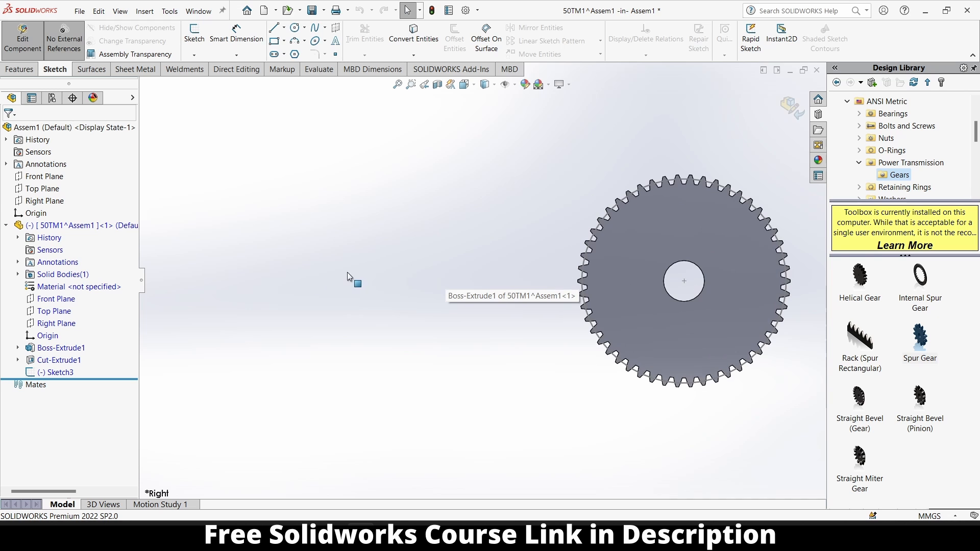
pyautogui.click(781, 110)
pyautogui.moveTo(871, 345); pyautogui.dragTo(379, 239)
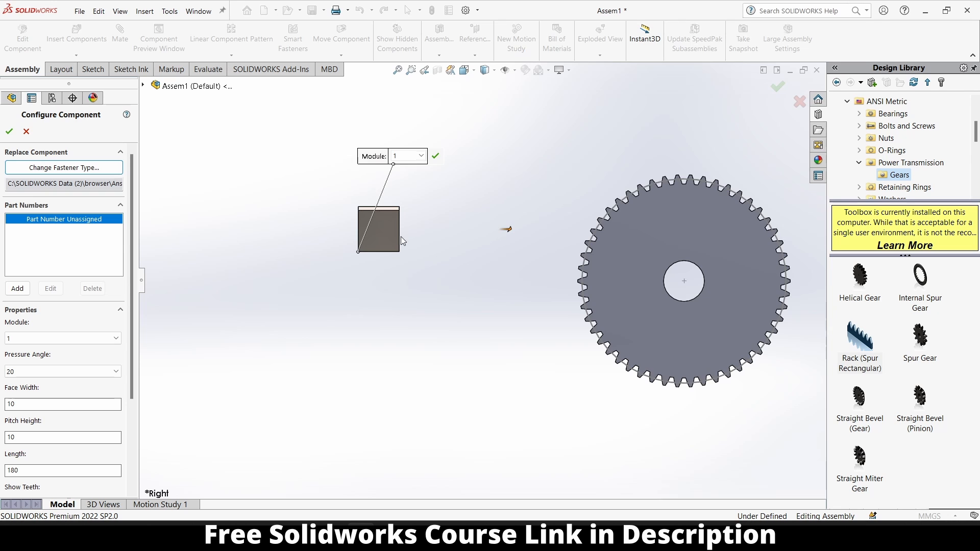
pyautogui.moveTo(400, 237); pyautogui.dragTo(342, 275, button='middle')
pyautogui.scroll(1, 430, 220)
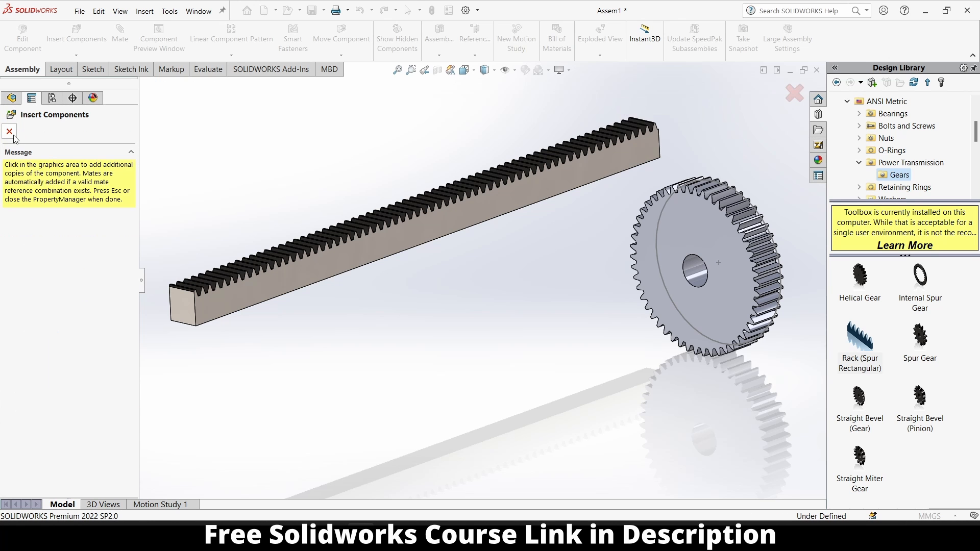
pyautogui.click(11, 133)
# Step: Start an assembly sketch on the rack's toothed side face and convert the face's outline into sketch entities
pyautogui.click(363, 252)
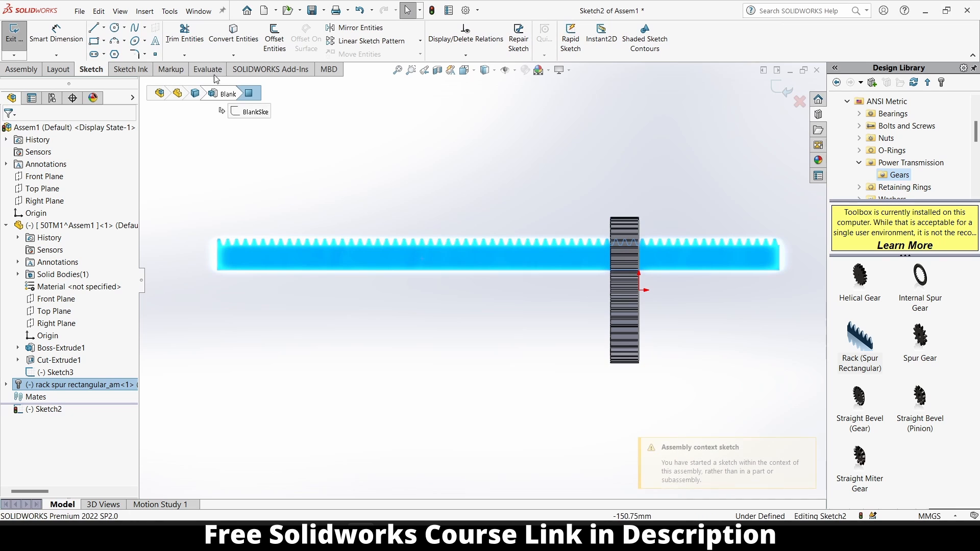
pyautogui.click(229, 41)
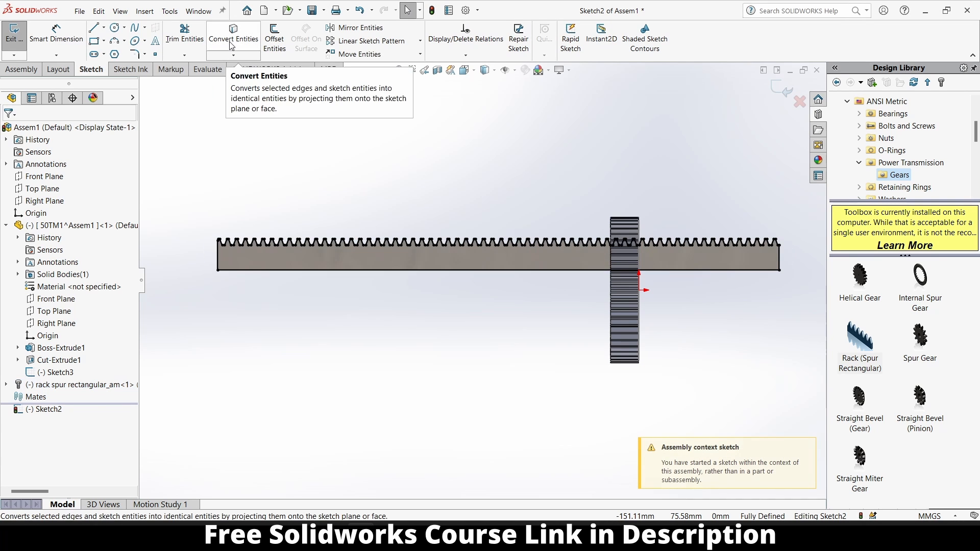
pyautogui.scroll(-5, 261, 256)
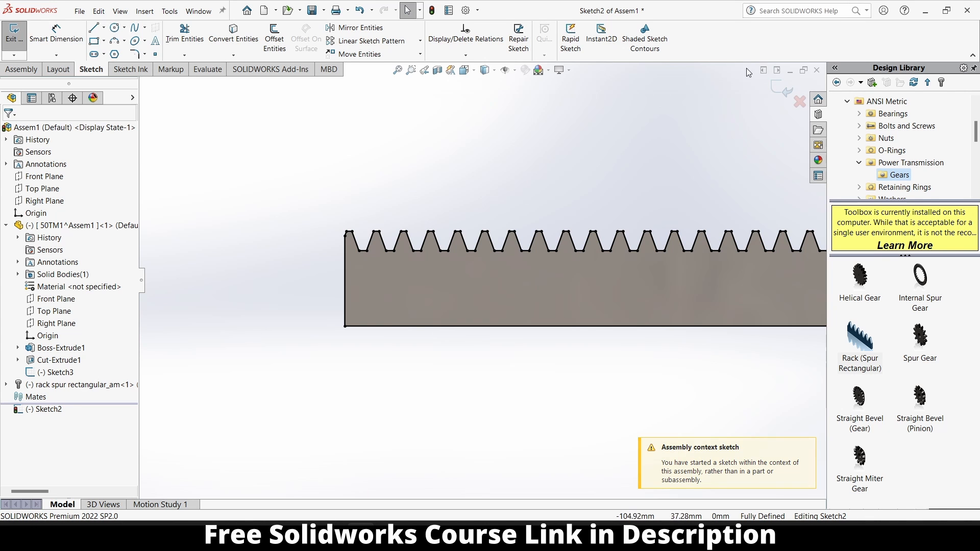
# Step: Expand the rack component's features and inspect its HoldingSke and BlankSke sketches and its mate reference
pyautogui.click(7, 385)
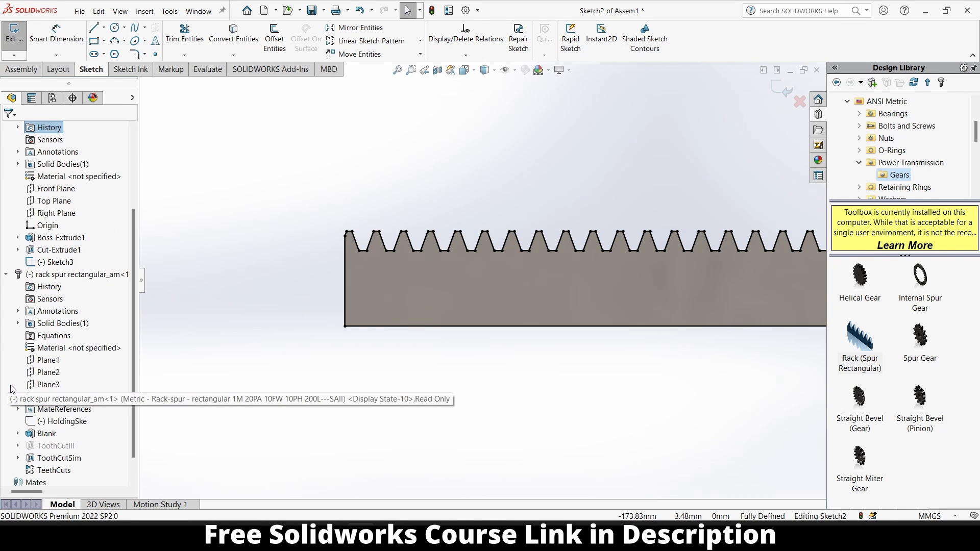
pyautogui.click(53, 422)
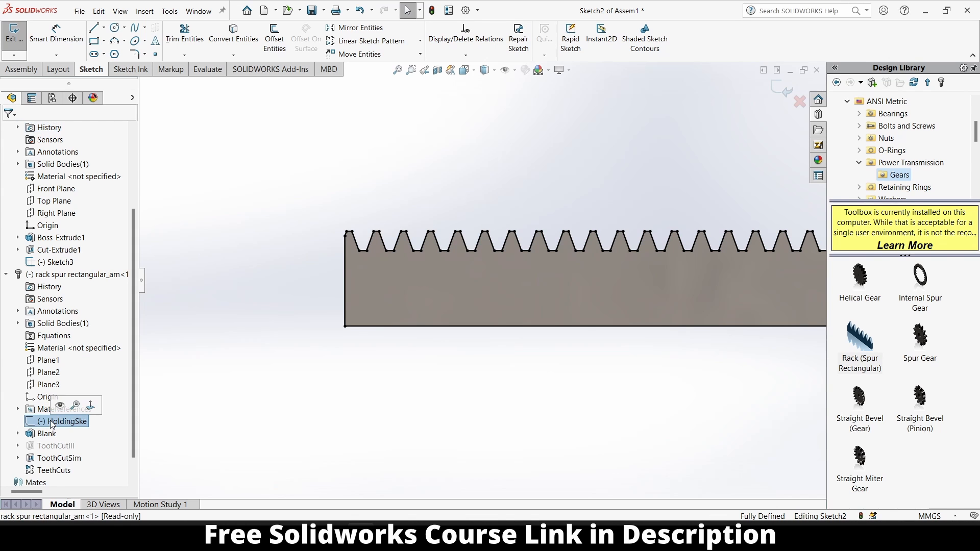
pyautogui.click(18, 409)
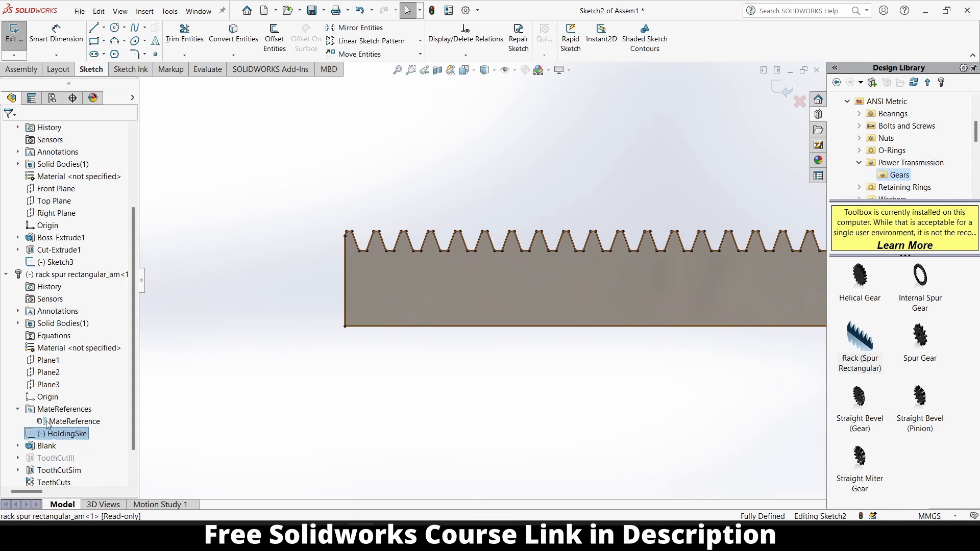
pyautogui.click(17, 445)
pyautogui.click(62, 458)
pyautogui.scroll(-2, 56, 459)
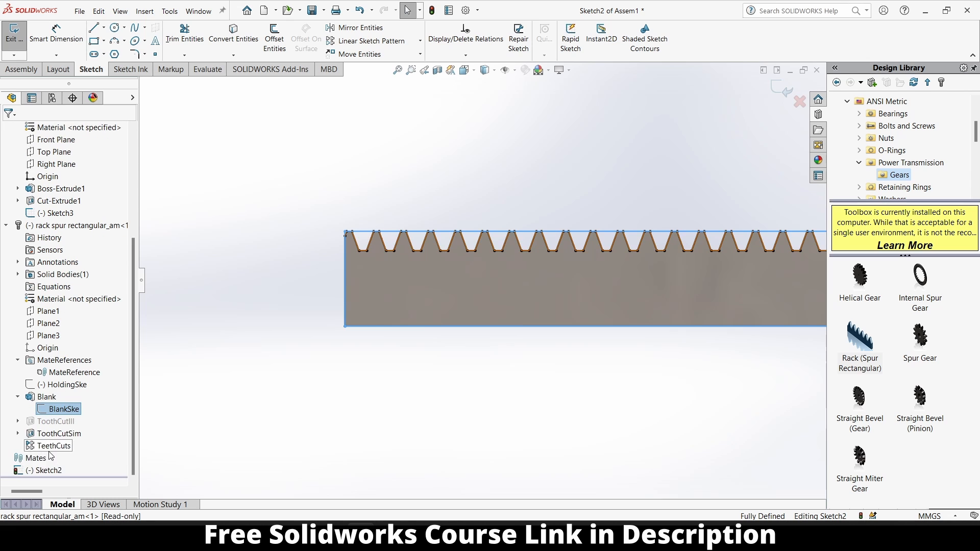
# Step: Locate the TooCutSkeIII sketch under the rack's suppressed ToothCutIII feature and show it at the rack's end tooth
pyautogui.click(18, 421)
pyautogui.click(64, 433)
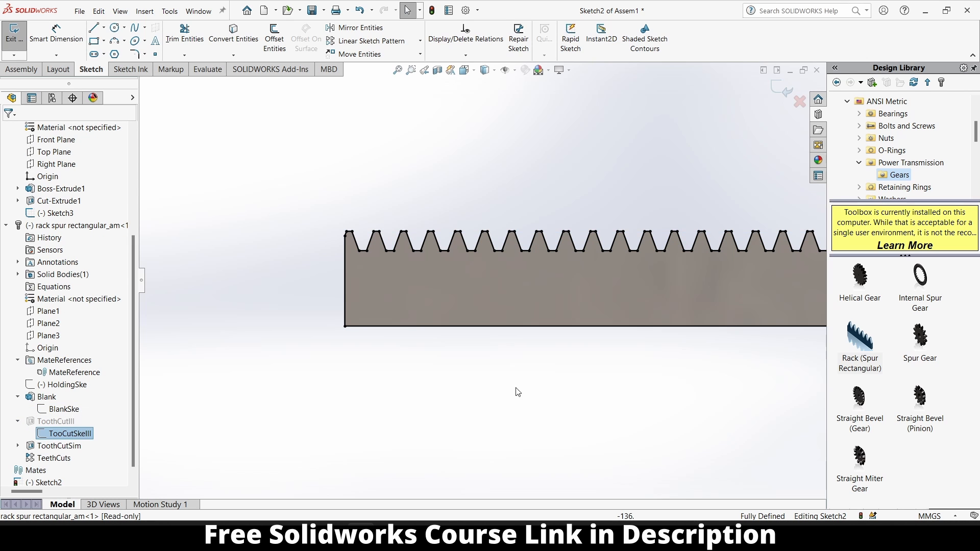
pyautogui.scroll(6, 517, 392)
pyautogui.scroll(-3, 713, 303)
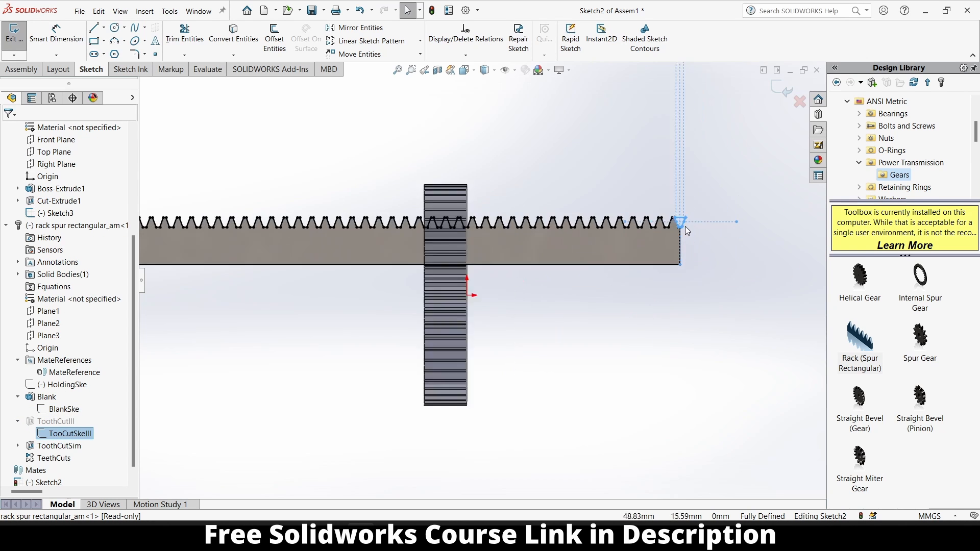
pyautogui.scroll(-8, 687, 231)
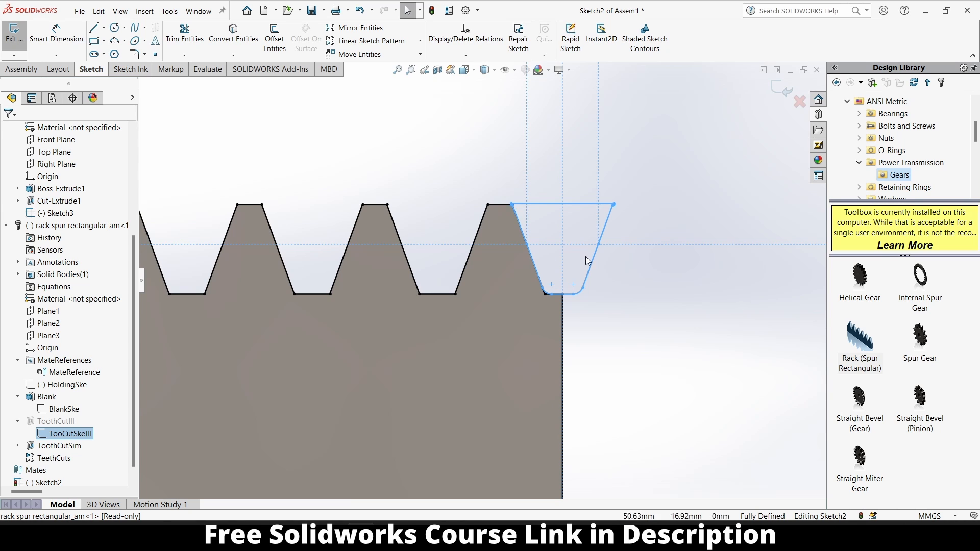
pyautogui.rightClick(63, 435)
pyautogui.click(71, 404)
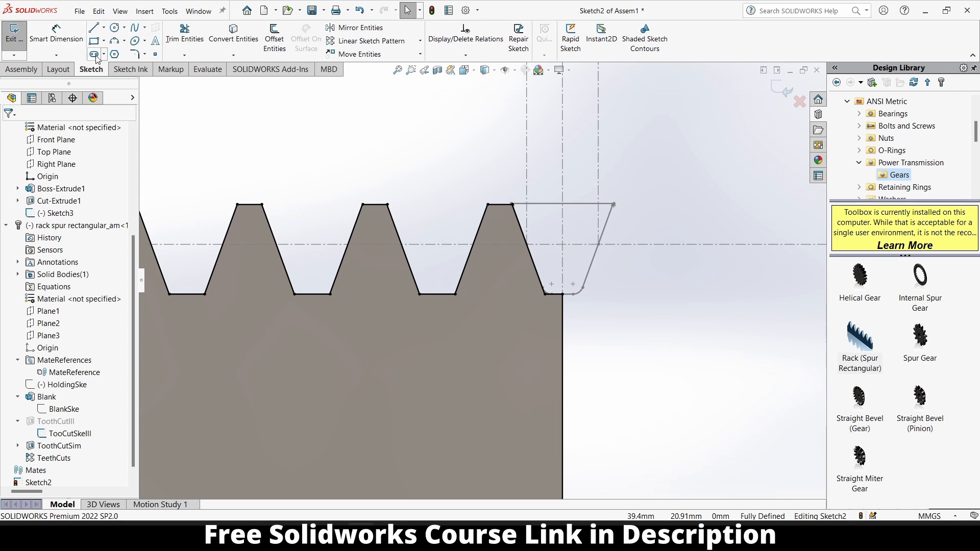
# Step: Measure the distance between the converted tooth-root line at the rack's end and the horizontal pitch line of the tooth-cut sketch
pyautogui.click(207, 70)
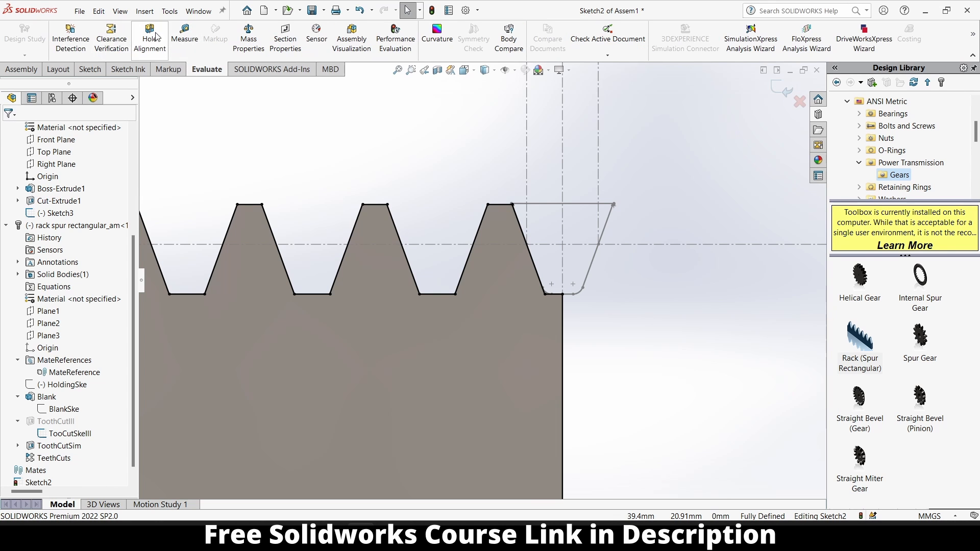
pyautogui.click(184, 36)
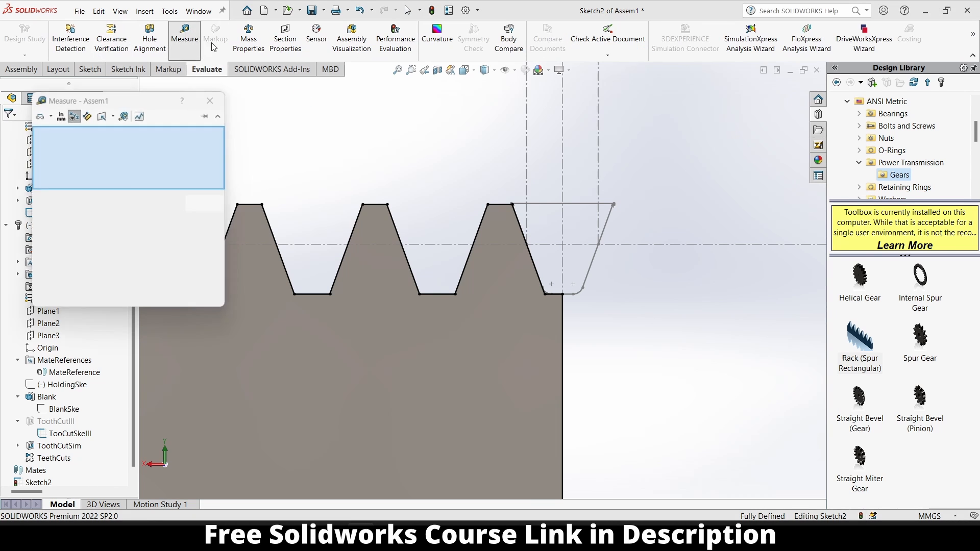
pyautogui.click(556, 295)
pyautogui.click(561, 270)
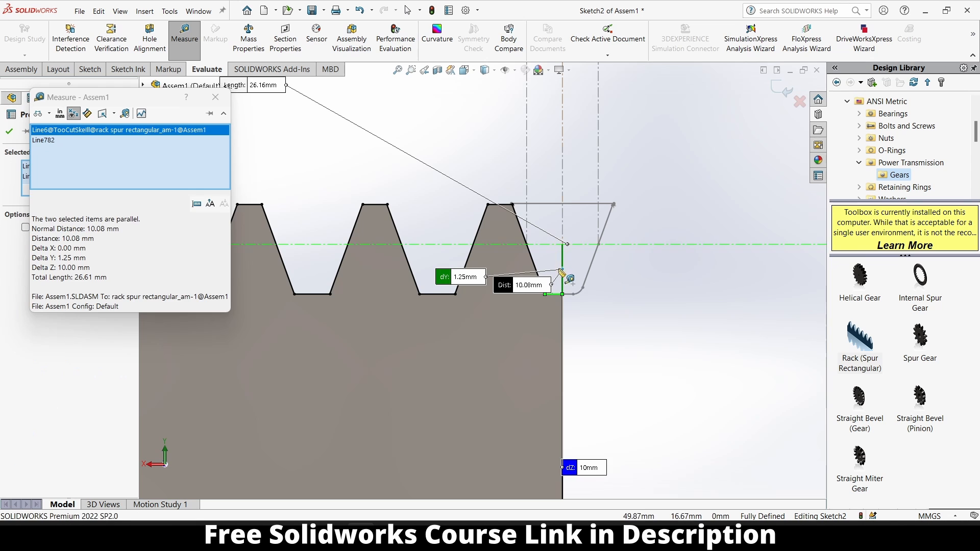
pyautogui.scroll(-5, 534, 292)
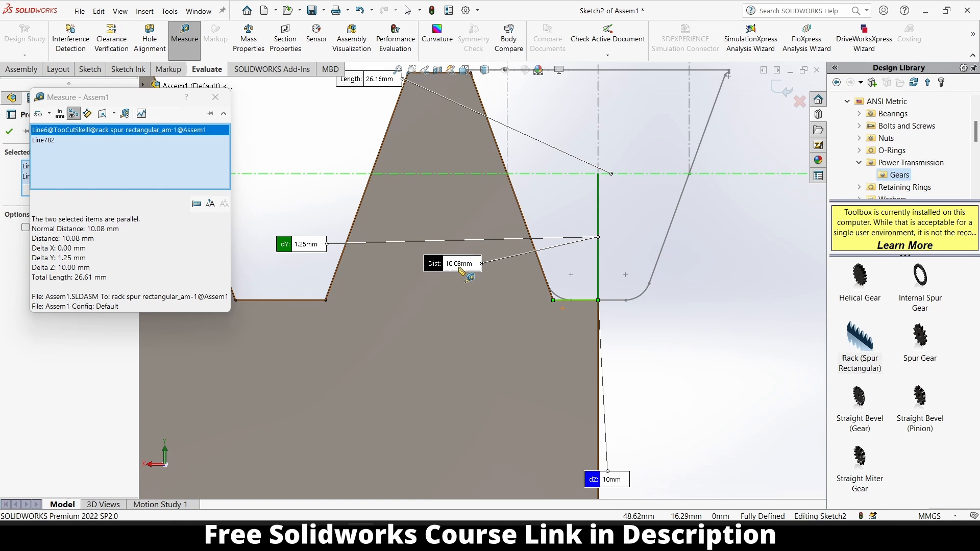
# Step: Move the distance callout clear of the rack teeth and examine the measurement from an angle
pyautogui.moveTo(459, 268); pyautogui.dragTo(745, 262)
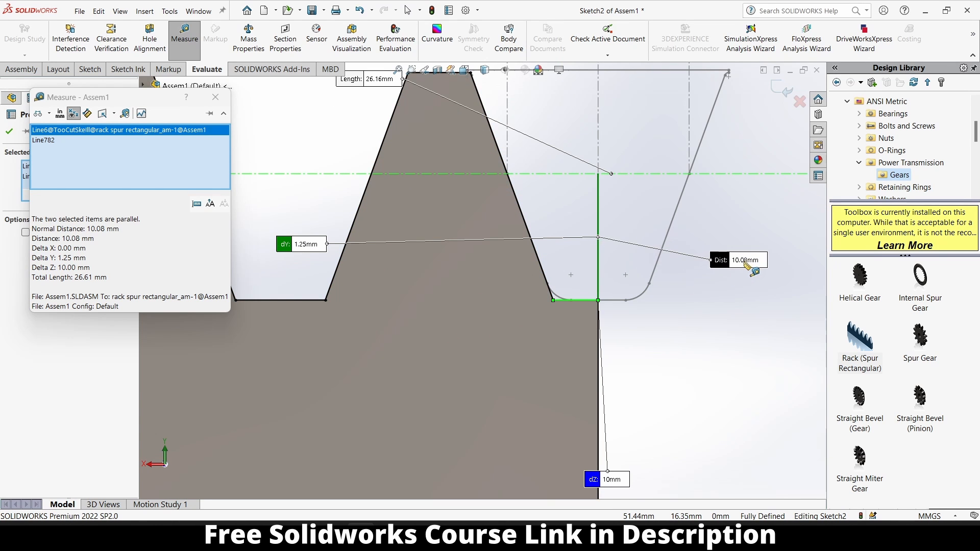
pyautogui.moveTo(640, 210)
pyautogui.mouseDown(button='middle')
pyautogui.moveTo(610, 184)
pyautogui.moveTo(620, 189)
pyautogui.mouseUp(button='middle')
pyautogui.scroll(1, 685, 233)
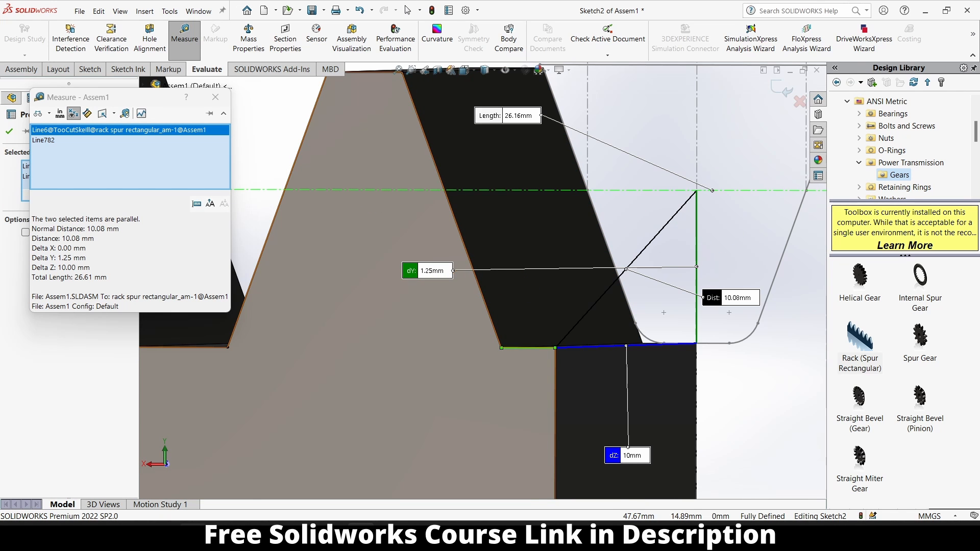
# Step: Switch to Notepad, record the note "dy = 1.25mm from bottom" and return to the assembly
pyautogui.press('super')
pyautogui.write('not')
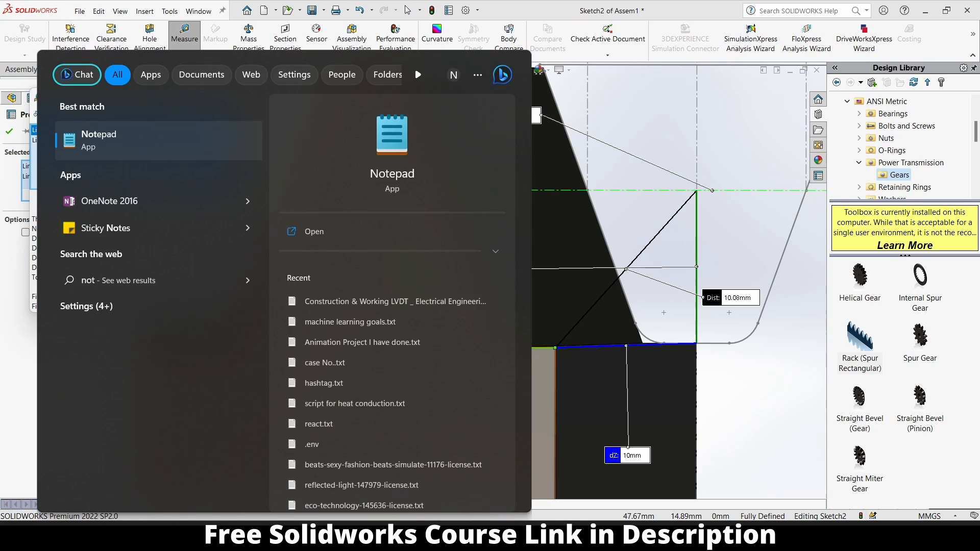
pyautogui.press('Return')
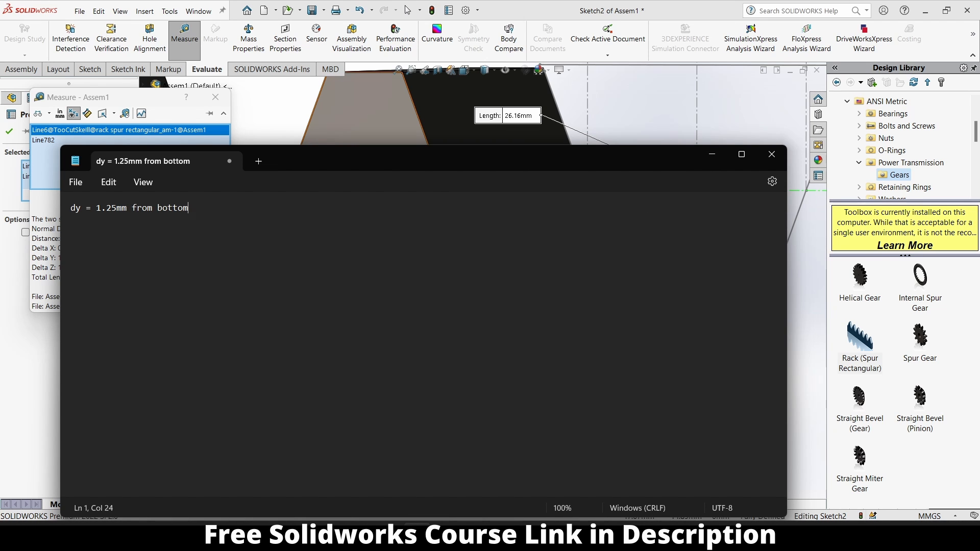
pyautogui.click(712, 154)
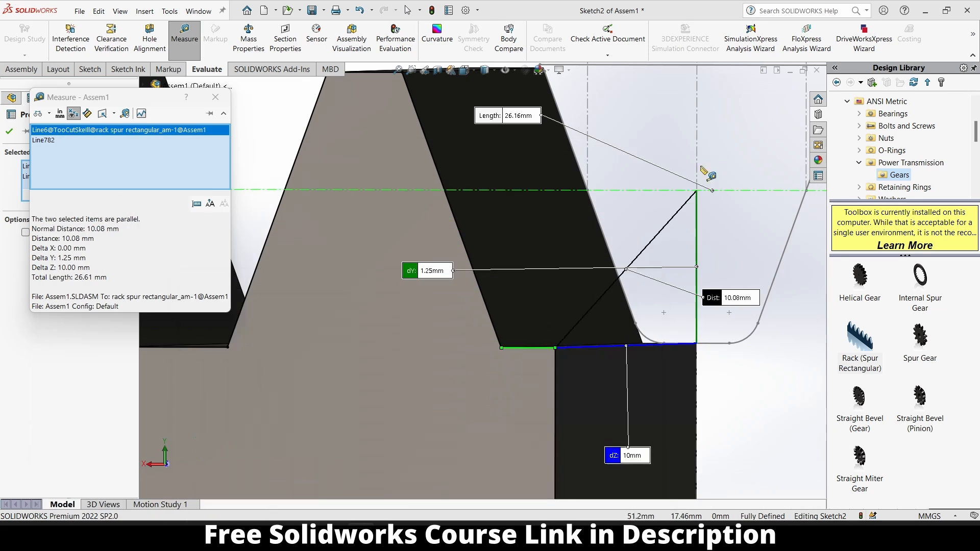
# Step: Close the measurement, clear the selection and exit the assembly sketch
pyautogui.click(225, 100)
pyautogui.scroll(5, 480, 278)
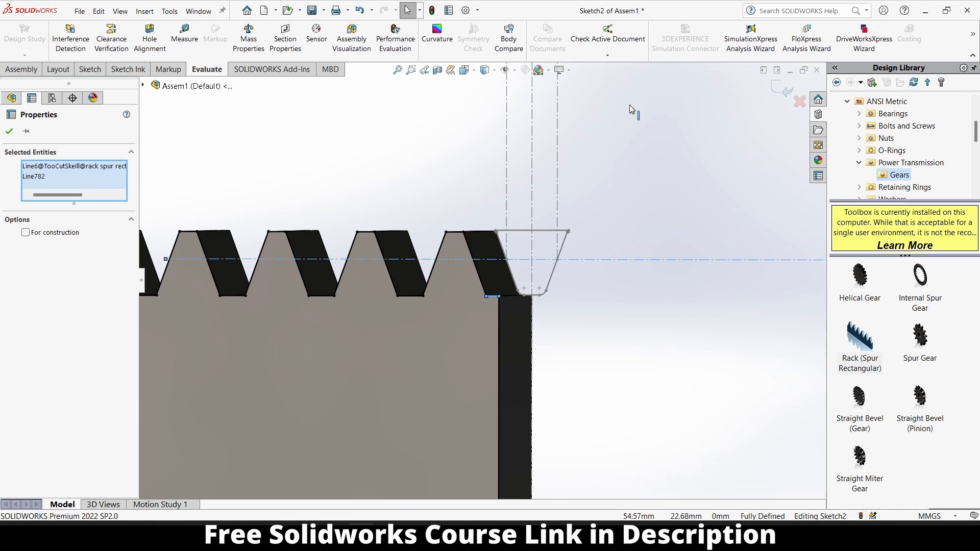
pyautogui.press('Escape')
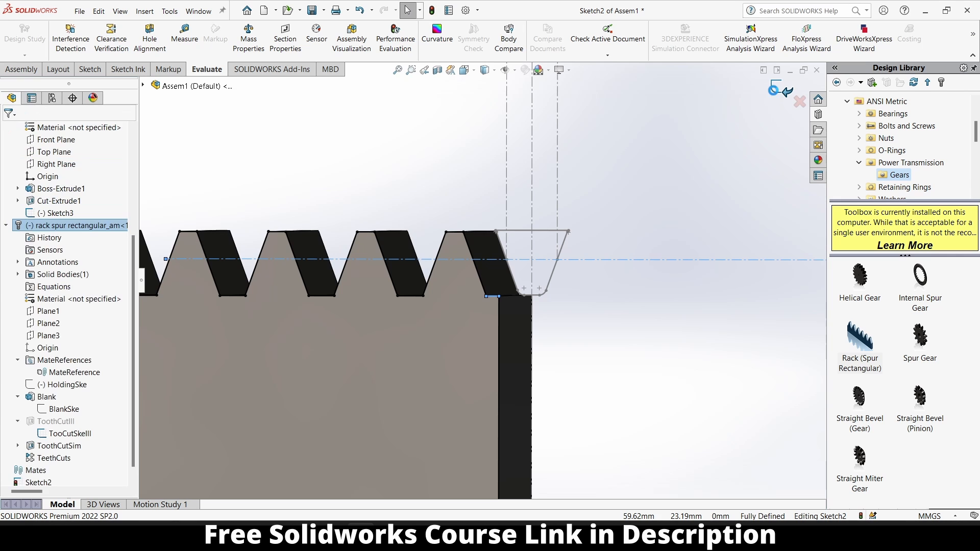
pyautogui.click(775, 90)
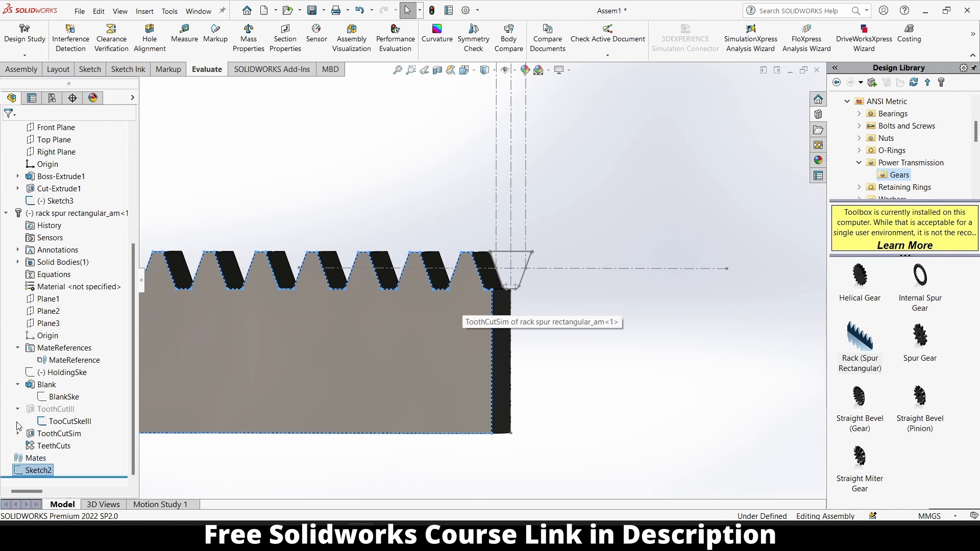
# Step: Reopen the assembly's Sketch2, copy all its rack outline entities and exit the sketch
pyautogui.rightClick(33, 472)
pyautogui.click(37, 298)
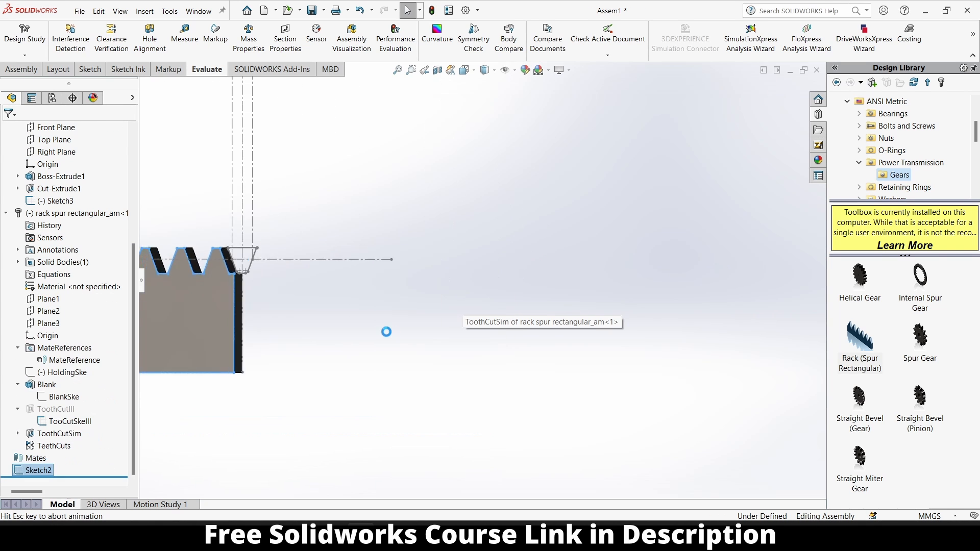
pyautogui.hotkey('ctrl', 'a')
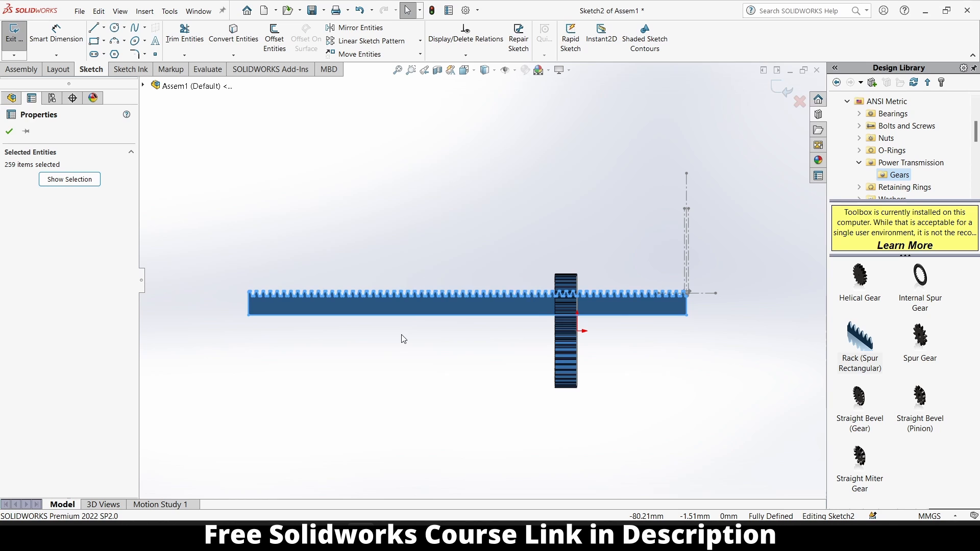
pyautogui.hotkey('ctrl', 'c')
pyautogui.click(519, 273)
pyautogui.press('Escape')
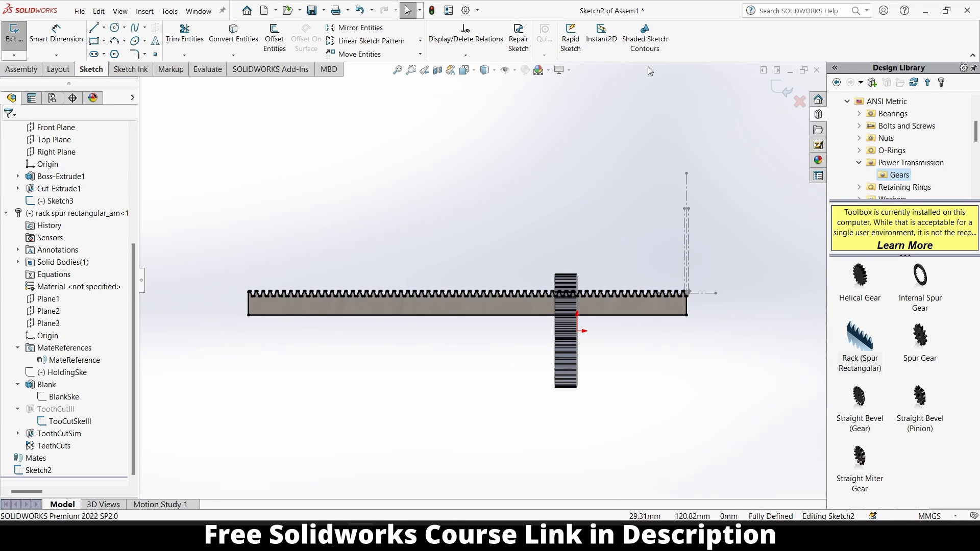
pyautogui.click(776, 88)
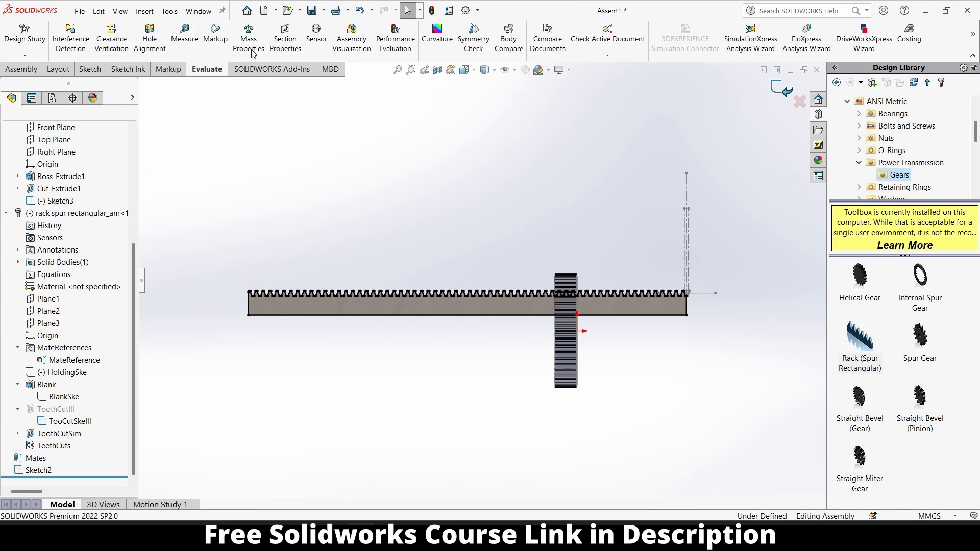
# Step: Insert a new part into the assembly, positioned on the assembly's Front Plane
pyautogui.click(44, 69)
pyautogui.click(76, 55)
pyautogui.click(76, 79)
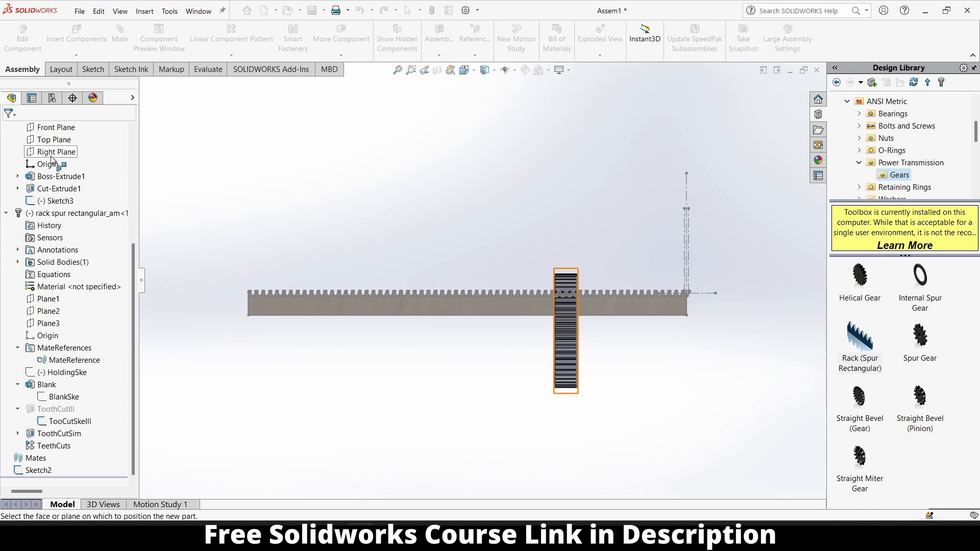
pyautogui.scroll(2, 50, 171)
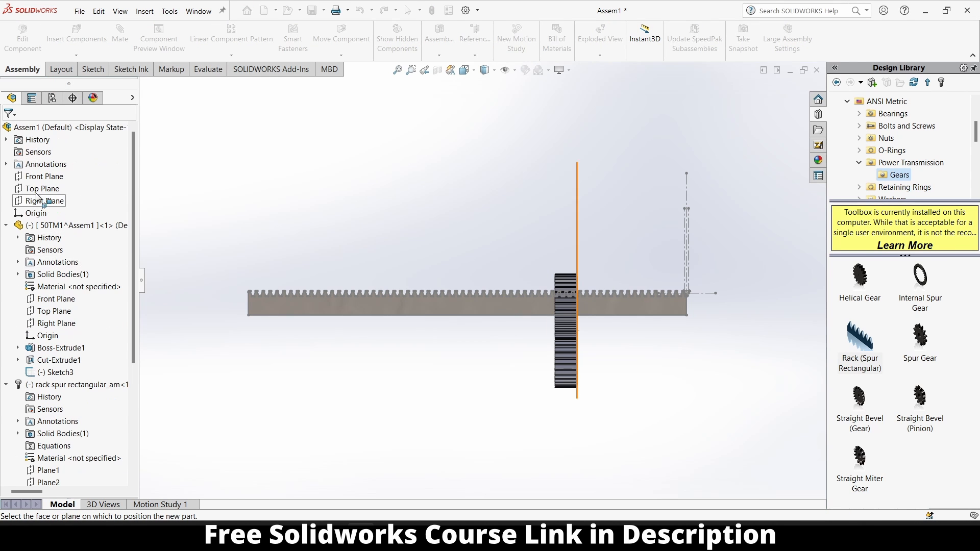
pyautogui.click(47, 177)
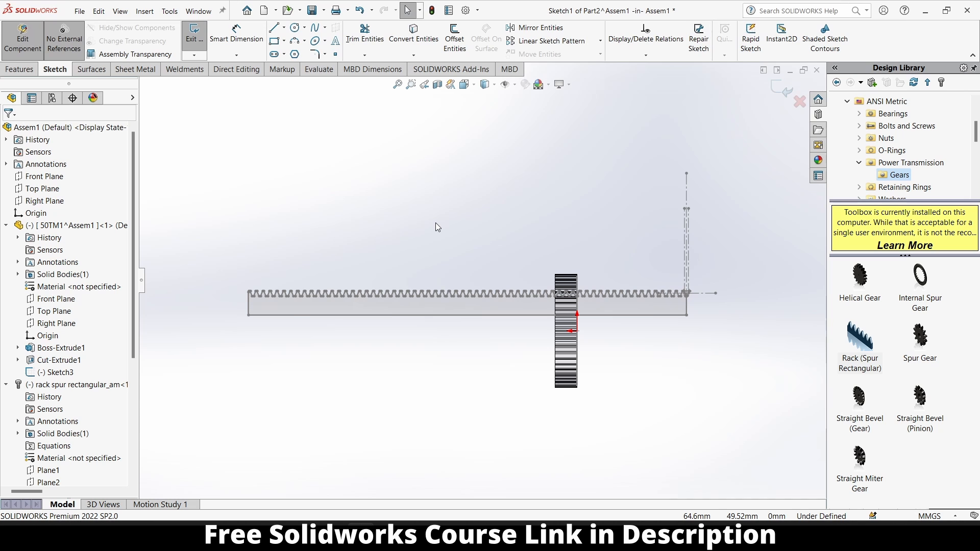
# Step: Paste the copied rack outline into the new part's sketch and extrude it 10 mm
pyautogui.click(19, 69)
pyautogui.click(195, 37)
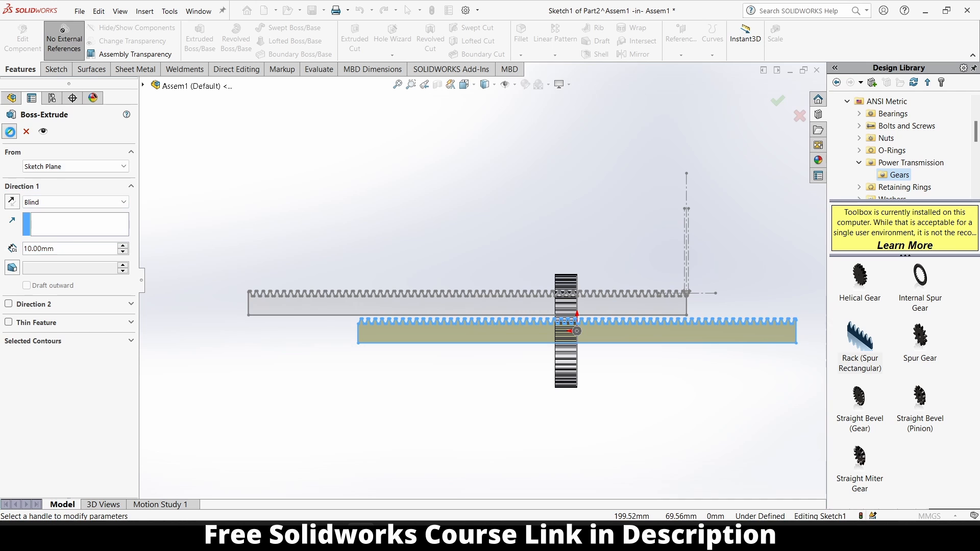
pyautogui.scroll(-4, 588, 325)
# Step: Start a sketch on the new rack's side face and draw a horizontal line about 202 mm long across all the teeth
pyautogui.click(610, 339)
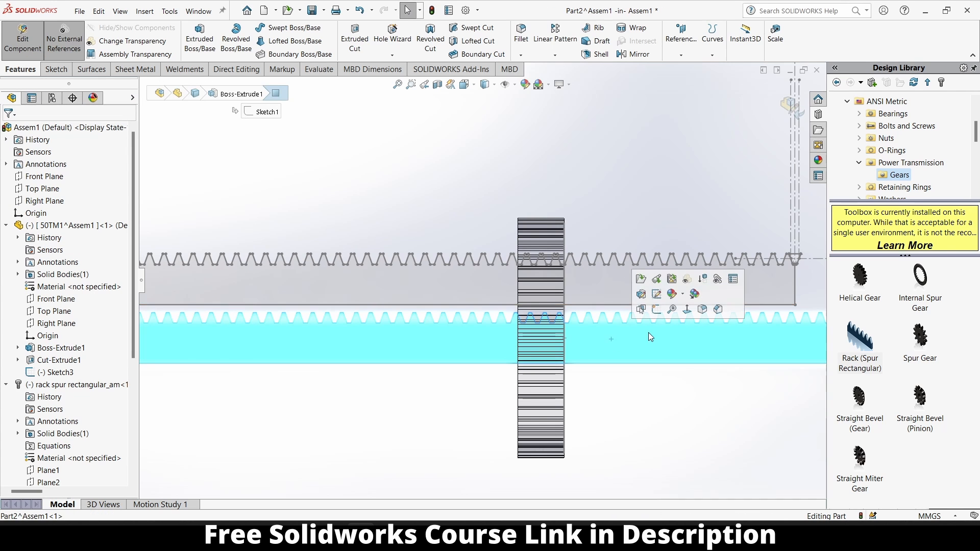
pyautogui.click(656, 310)
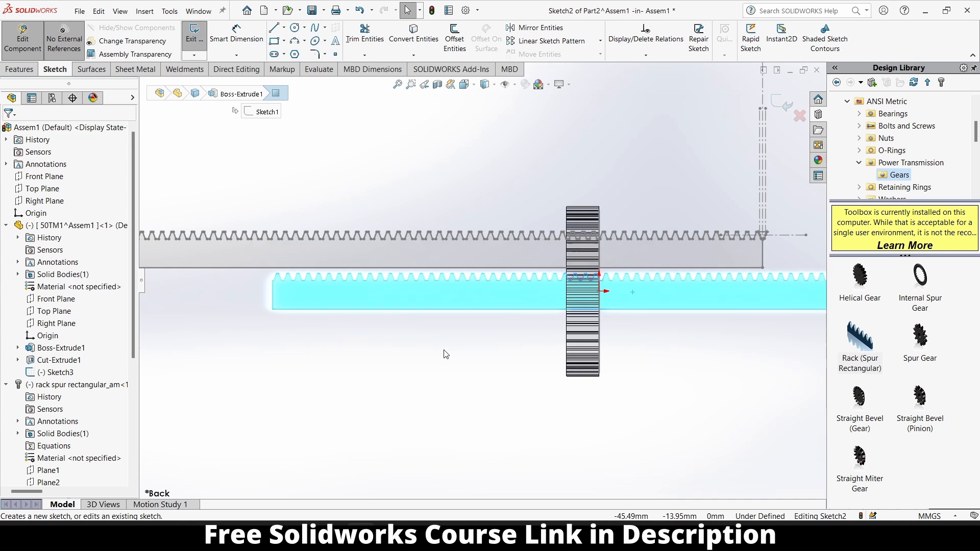
pyautogui.click(281, 29)
pyautogui.scroll(-5, 286, 400)
pyautogui.click(288, 398)
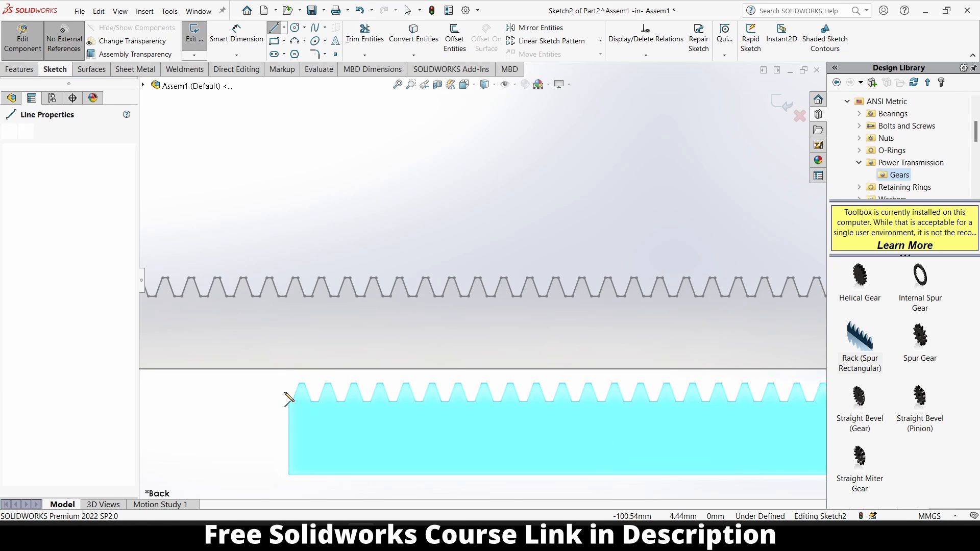
pyautogui.scroll(5, 285, 394)
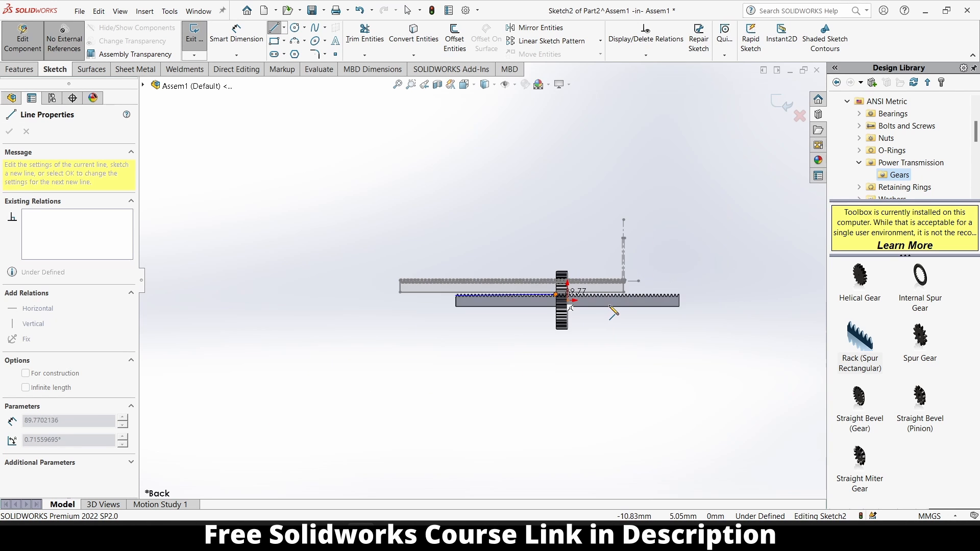
pyautogui.scroll(-5, 632, 306)
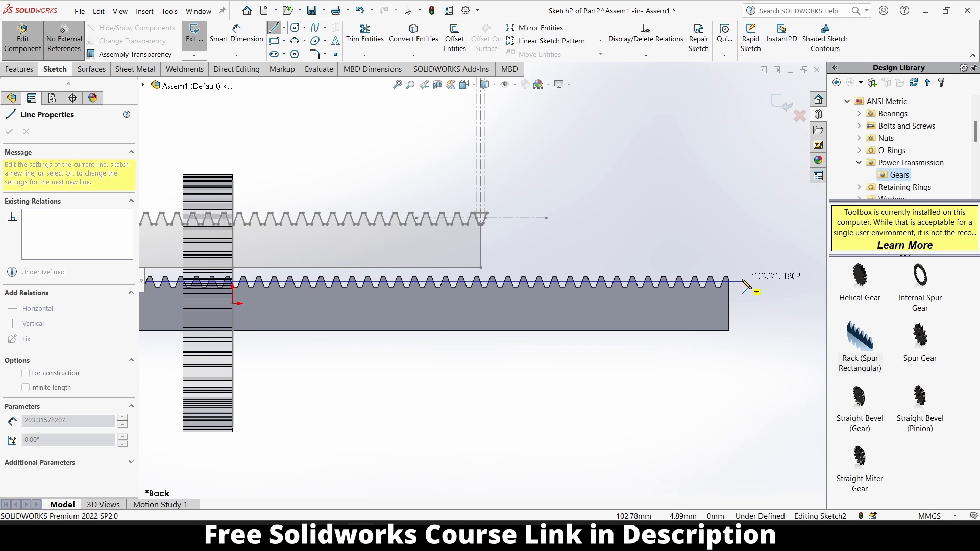
pyautogui.click(735, 281)
pyautogui.press('Escape')
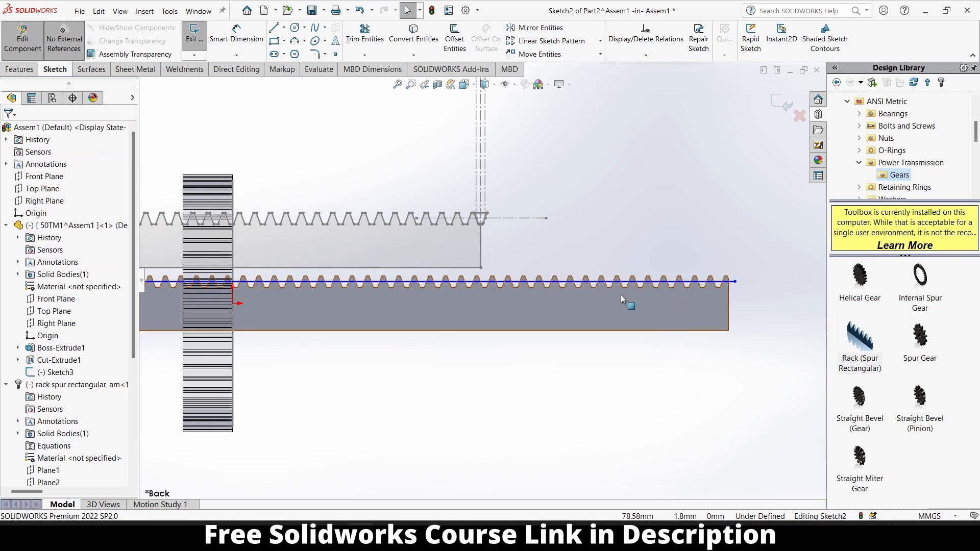
pyautogui.click(622, 281)
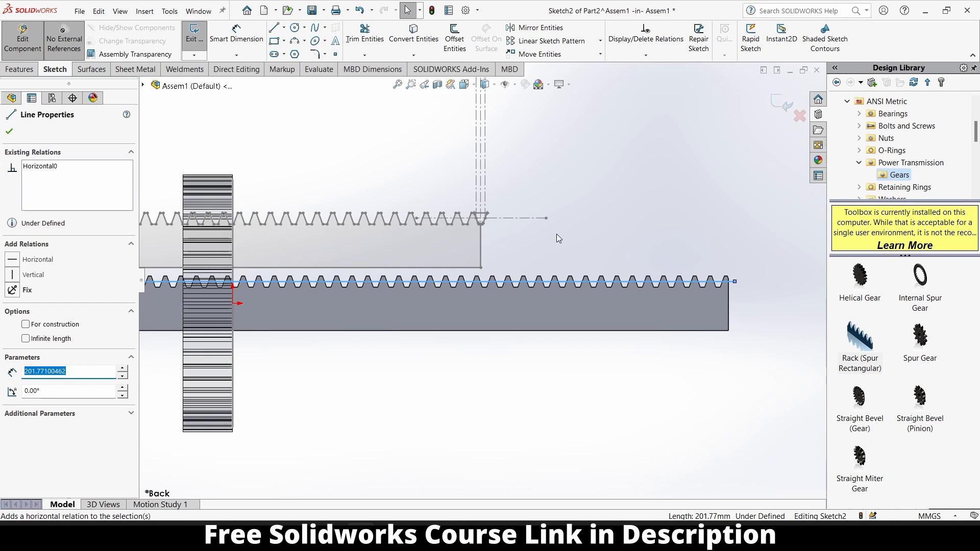
pyautogui.scroll(3, 560, 234)
pyautogui.scroll(-8, 416, 200)
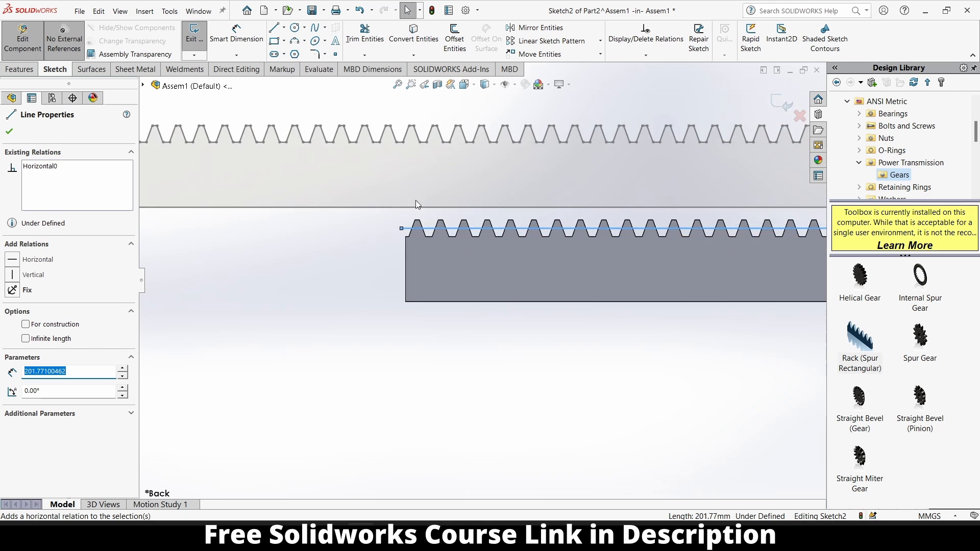
pyautogui.press('Escape')
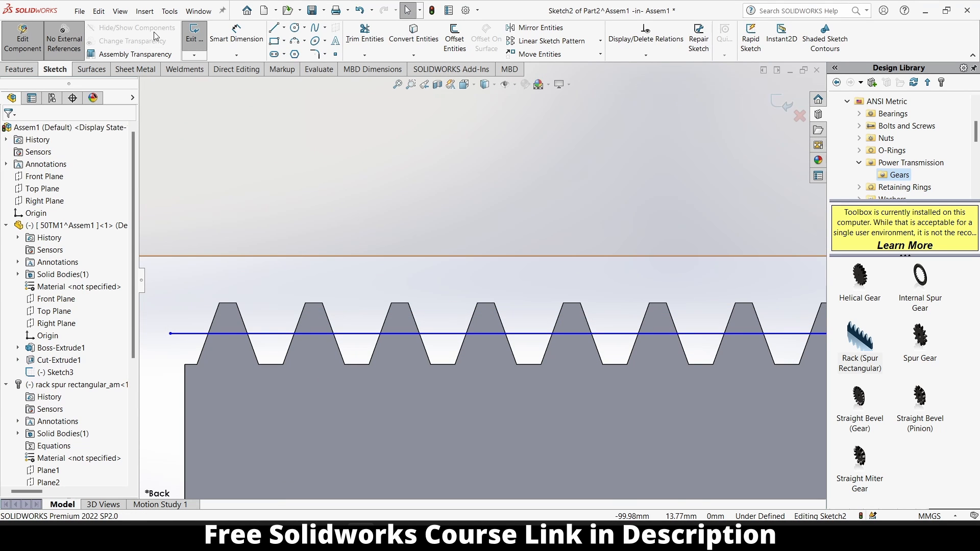
# Step: Dimension the horizontal line 1.25 mm from the tooth root edge, then finish the sketch and return to the assembly
pyautogui.click(236, 34)
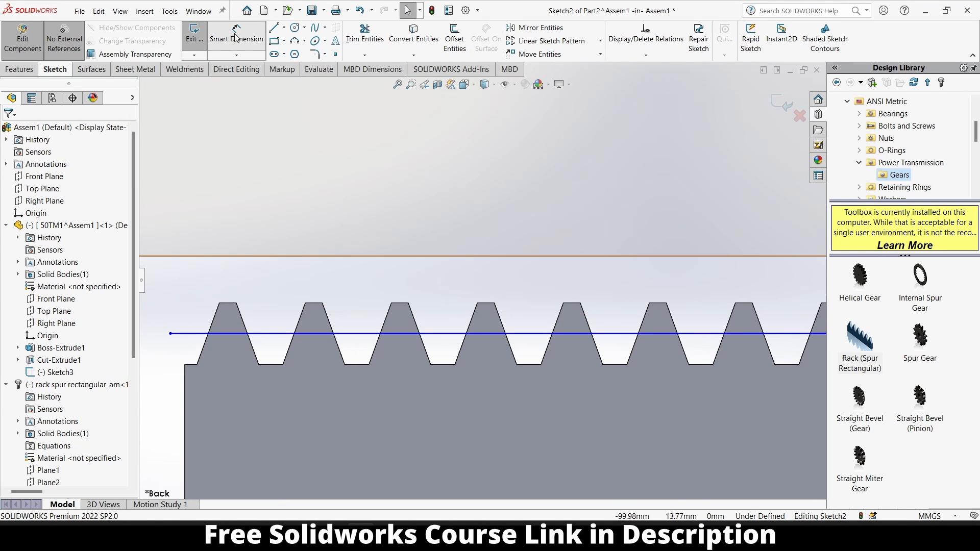
pyautogui.click(449, 365)
pyautogui.click(447, 333)
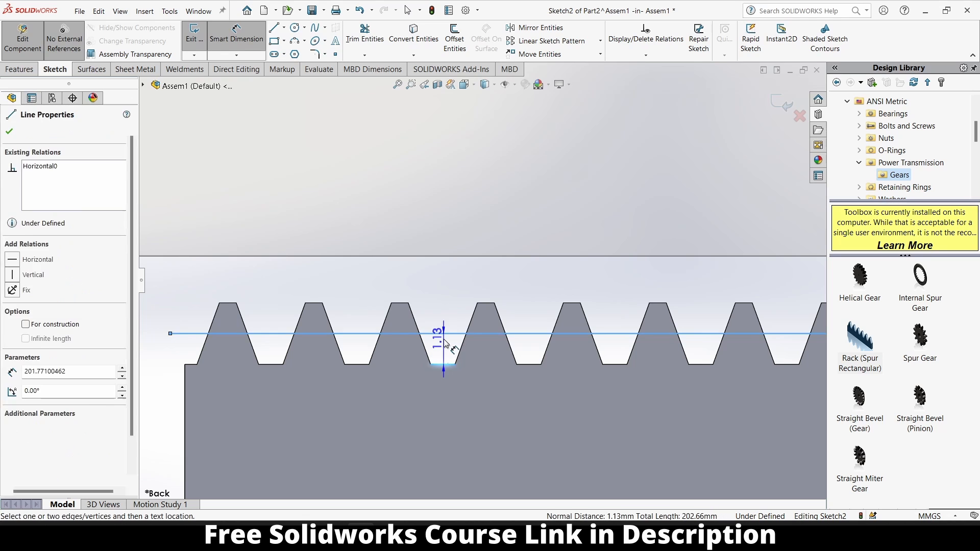
pyautogui.click(445, 343)
pyautogui.write('1.25')
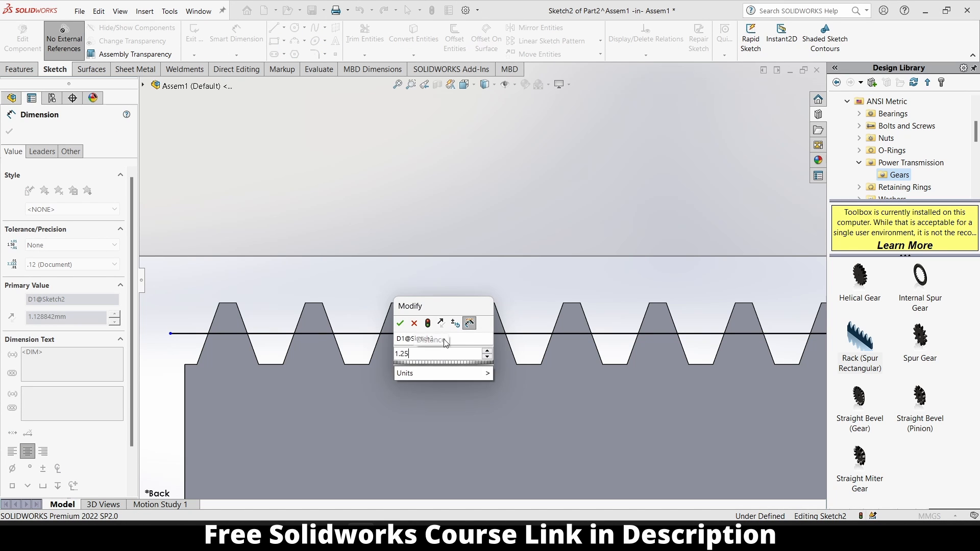
pyautogui.press('Return')
pyautogui.scroll(8, 445, 343)
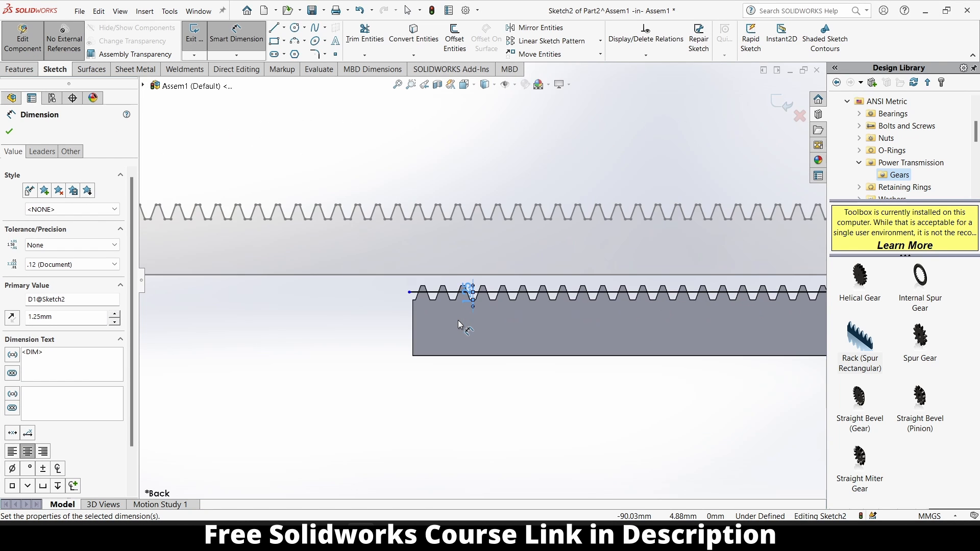
pyautogui.click(802, 117)
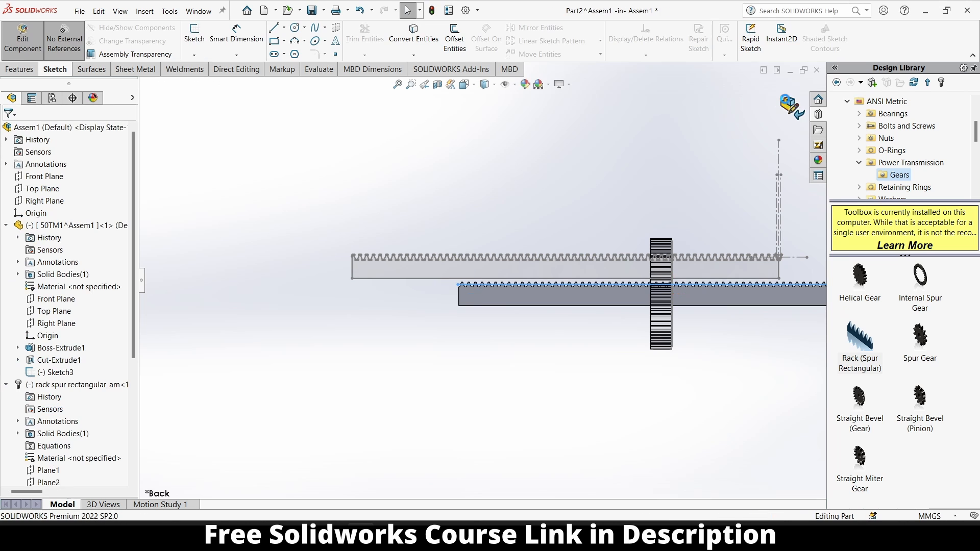
pyautogui.click(791, 105)
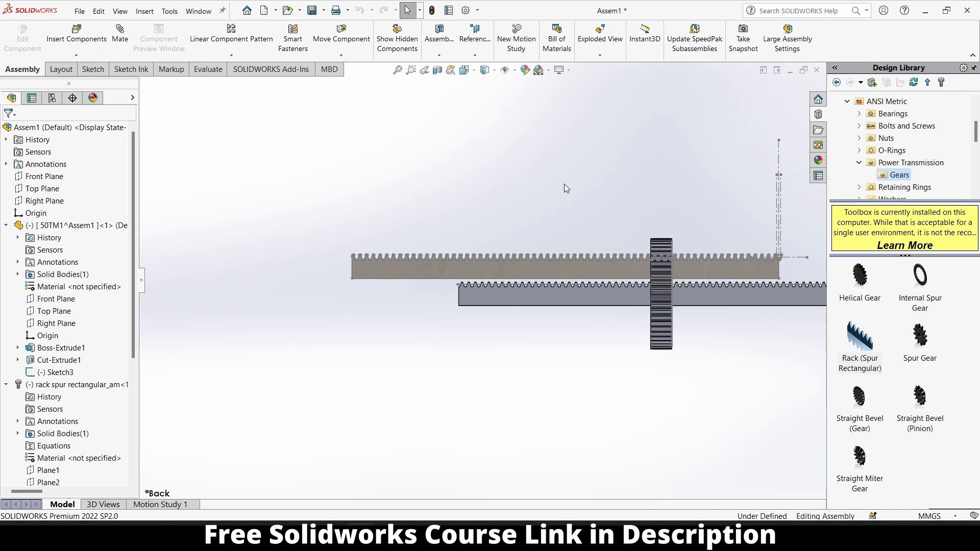
# Step: Delete the original Toolbox rack component from the assembly and dismiss the rebuild warning
pyautogui.click(79, 389)
pyautogui.rightClick(79, 389)
pyautogui.click(105, 385)
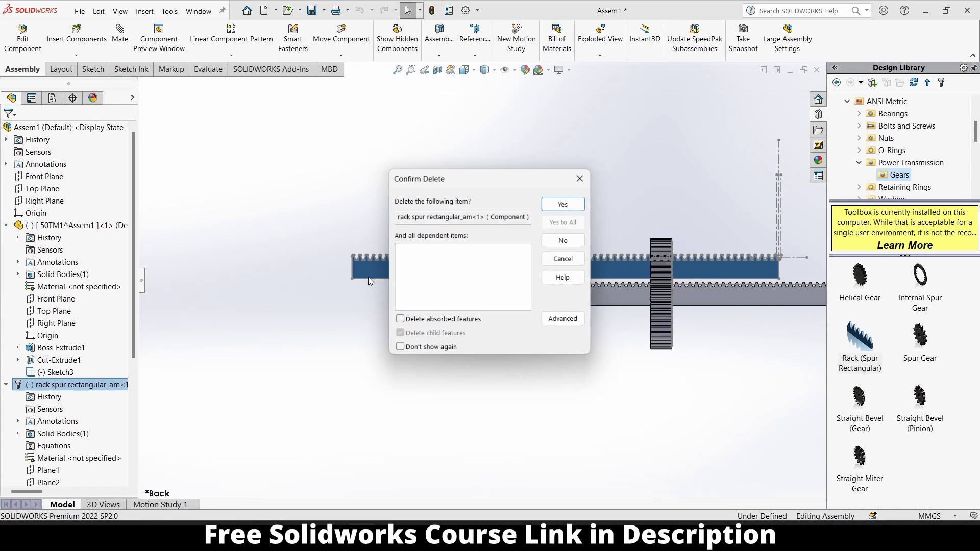
pyautogui.click(564, 203)
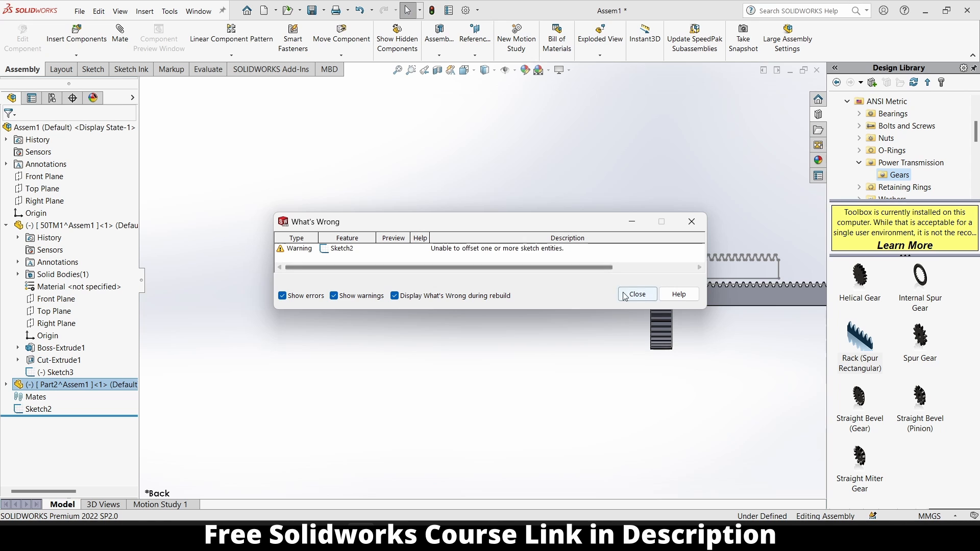
pyautogui.click(636, 294)
# Step: Delete the leftover assembly sketch Sketch2 that holds the converted rack outline
pyautogui.rightClick(36, 414)
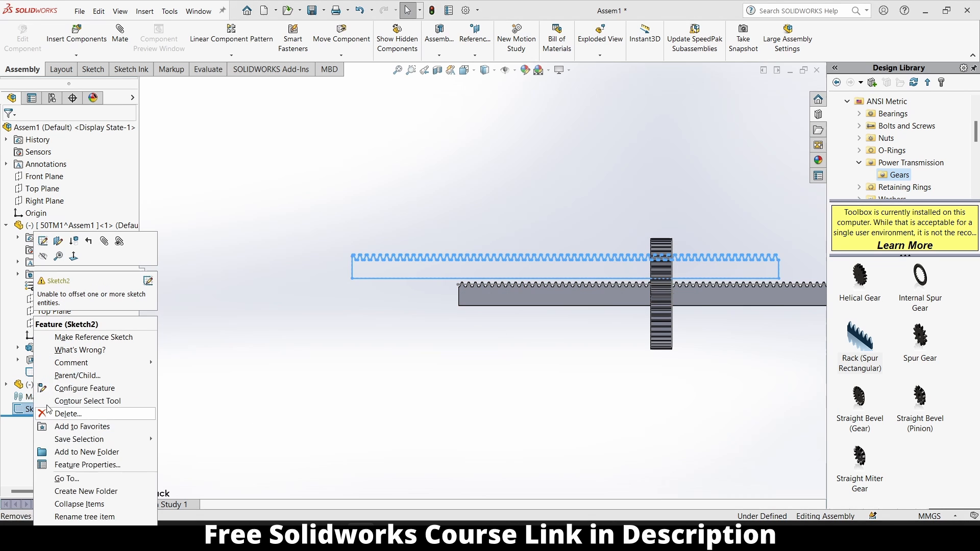
pyautogui.click(86, 416)
pyautogui.click(568, 205)
pyautogui.moveTo(538, 287); pyautogui.dragTo(590, 320, button='middle')
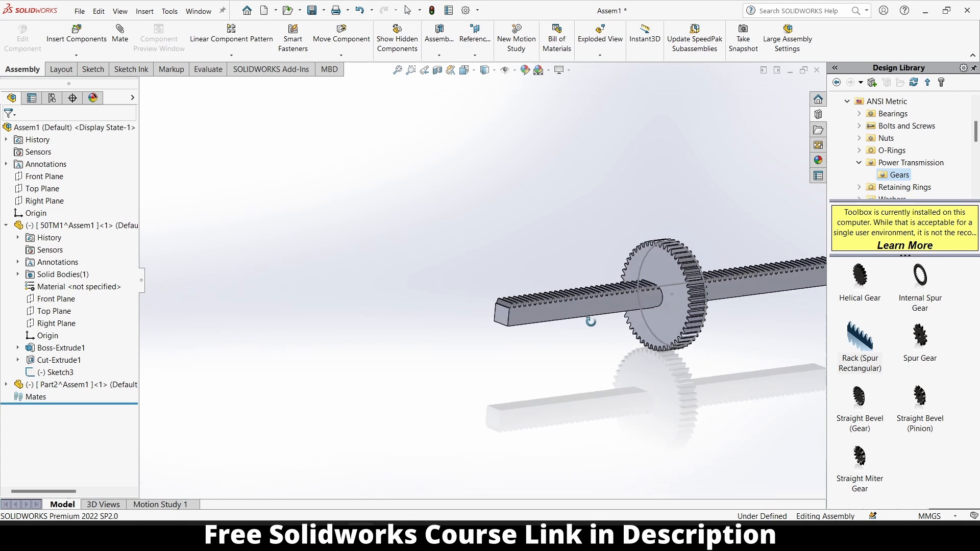
# Step: Move the rack away from the gear in the assembly so that the two components no longer overlap
pyautogui.scroll(1, 591, 319)
pyautogui.moveTo(591, 299); pyautogui.dragTo(464, 263)
pyautogui.click(516, 274)
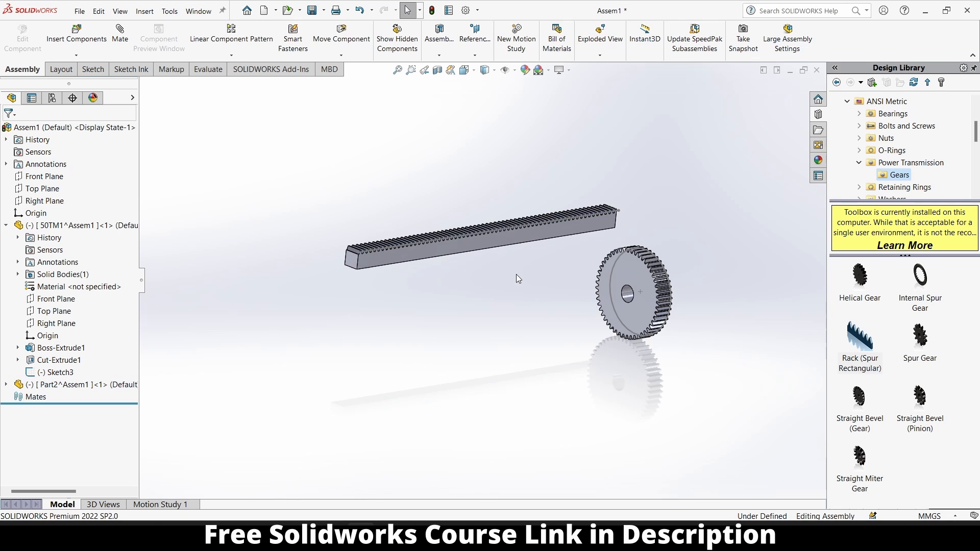
pyautogui.moveTo(570, 268); pyautogui.dragTo(589, 279, button='middle')
pyautogui.moveTo(377, 273); pyautogui.dragTo(380, 277)
# Step: Rotate the rack component freely until its teeth face downward, leaving the gear in its orientation
pyautogui.click(340, 56)
pyautogui.click(351, 90)
pyautogui.click(341, 55)
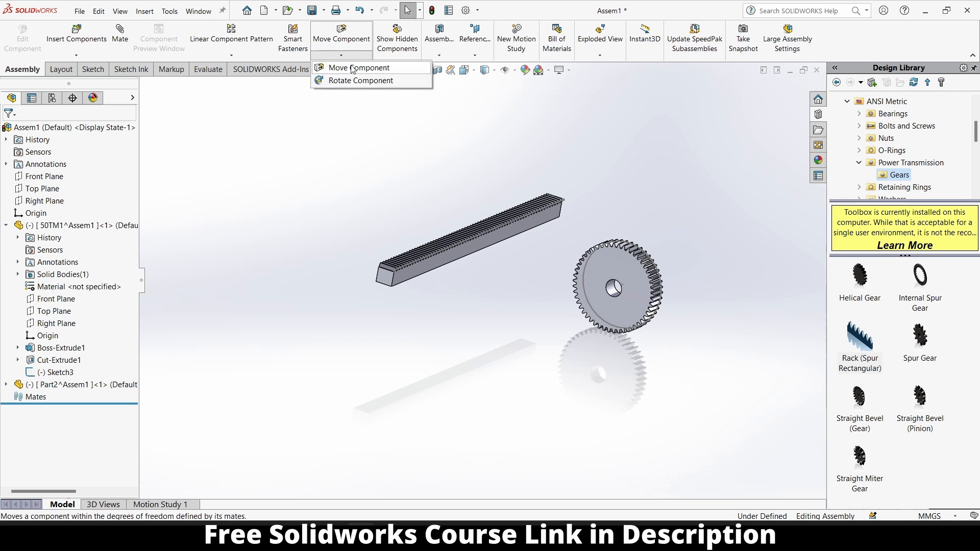
pyautogui.click(360, 78)
pyautogui.moveTo(387, 283); pyautogui.dragTo(438, 486)
pyautogui.click(8, 132)
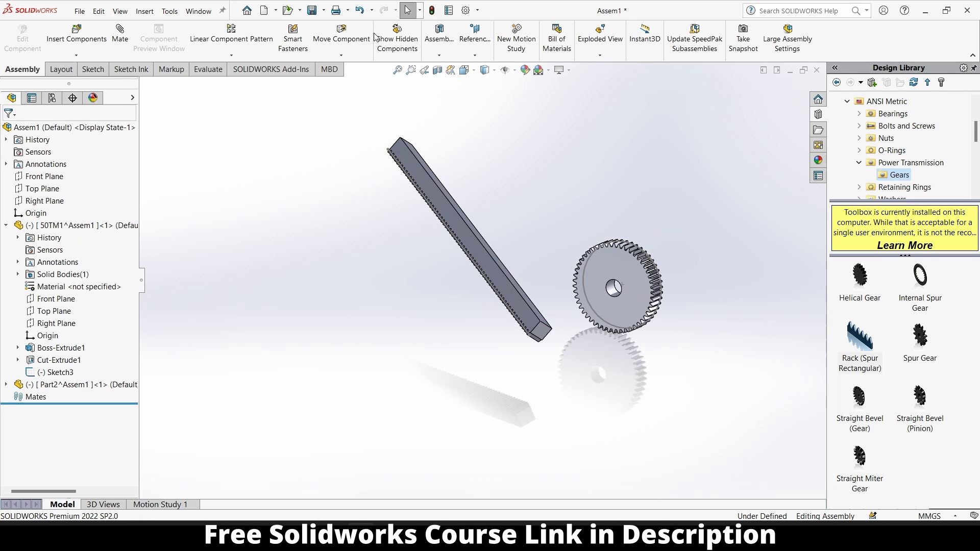
pyautogui.click(341, 55)
pyautogui.click(357, 81)
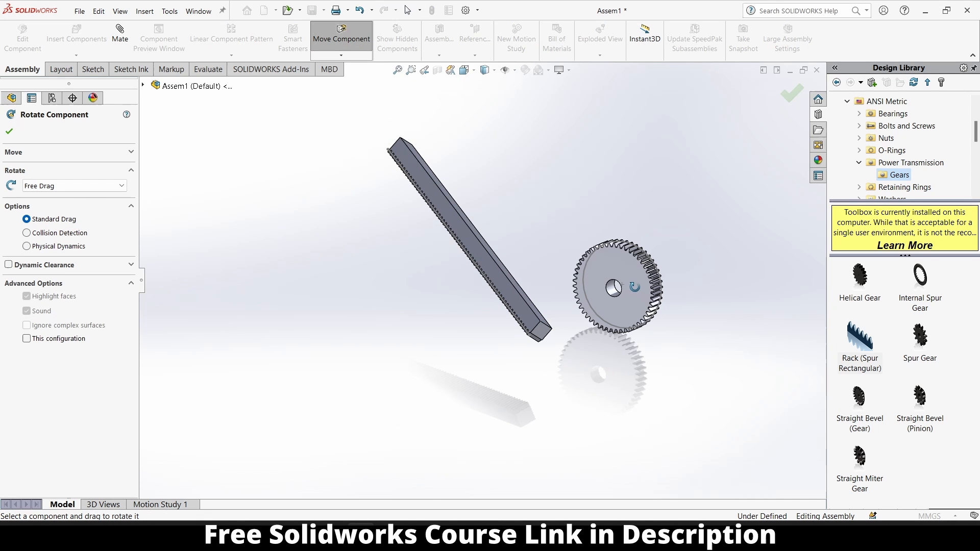
pyautogui.click(8, 132)
# Step: Sketch a point at the origin on the assembly's Front Plane and finish the sketch
pyautogui.click(623, 280)
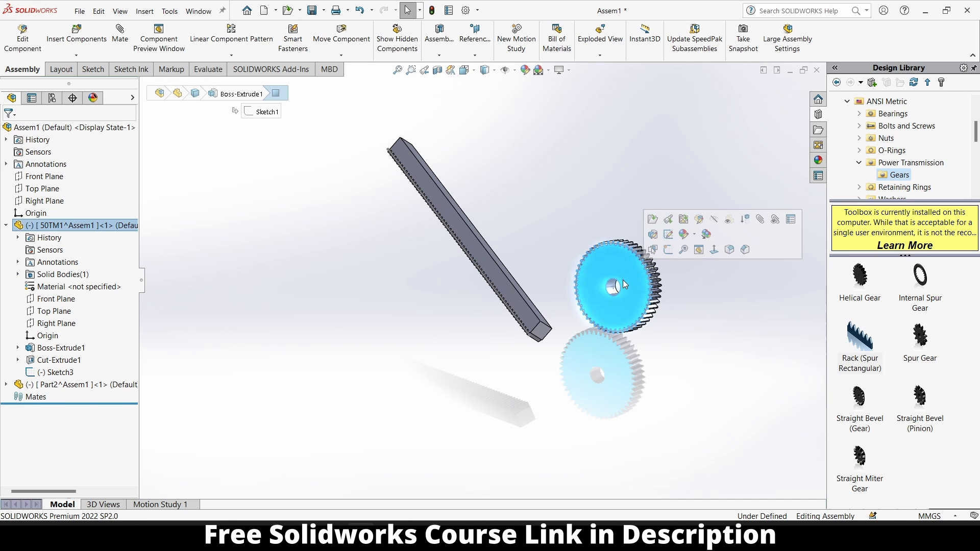
pyautogui.hotkey('ctrl', '8')
pyautogui.click(531, 357)
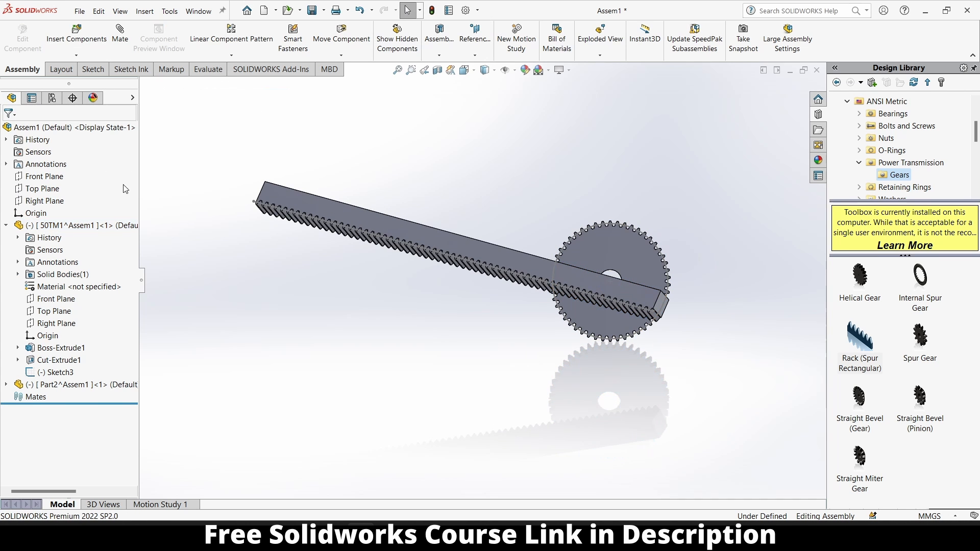
pyautogui.click(36, 177)
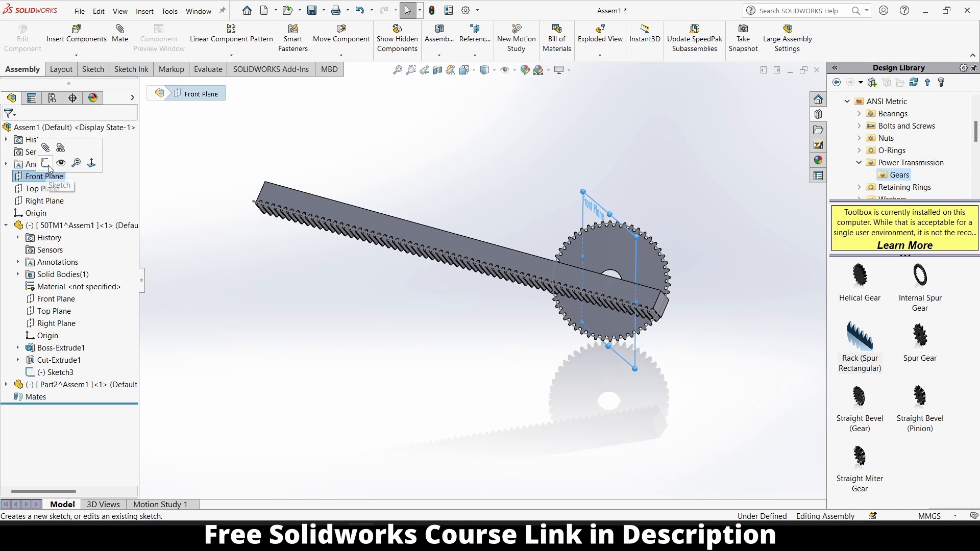
pyautogui.click(79, 171)
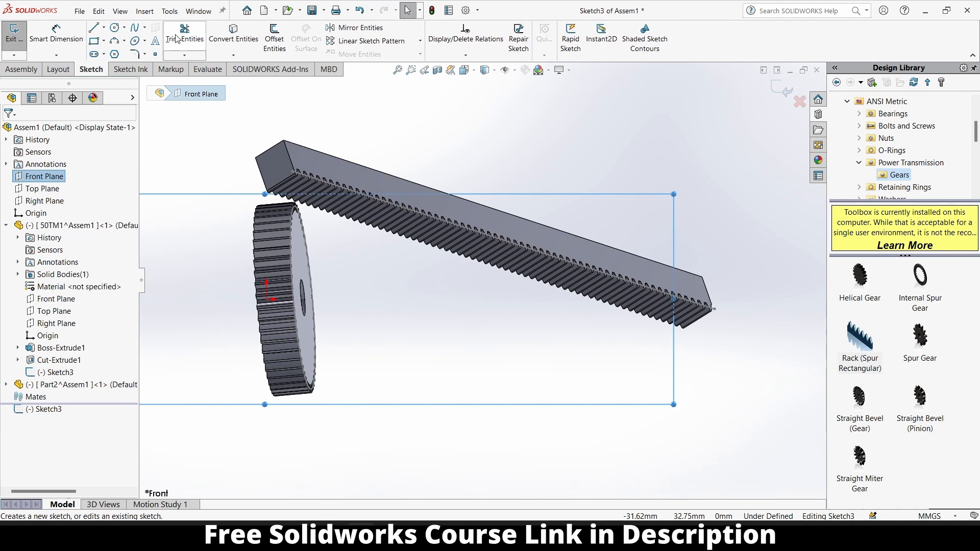
pyautogui.click(156, 56)
pyautogui.scroll(-10, 301, 306)
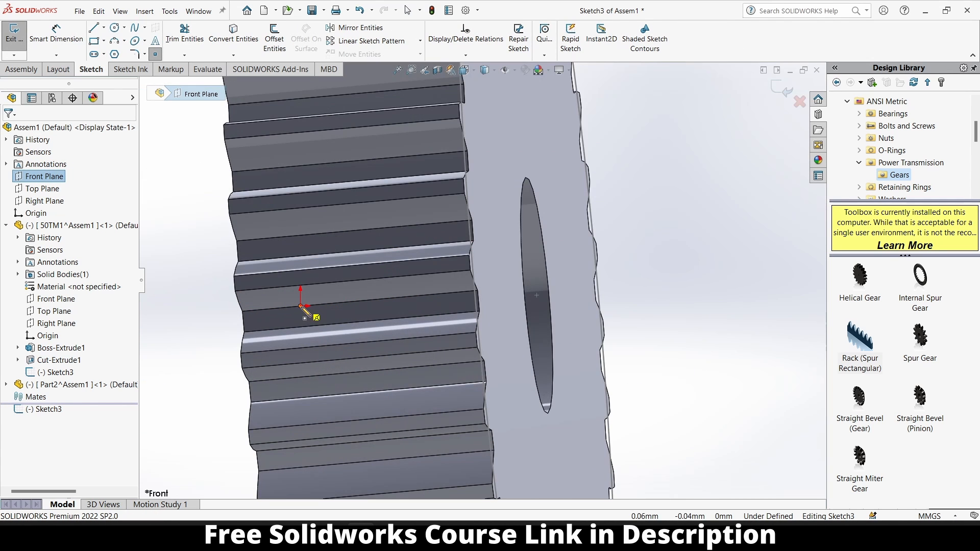
pyautogui.click(301, 306)
pyautogui.press('Escape')
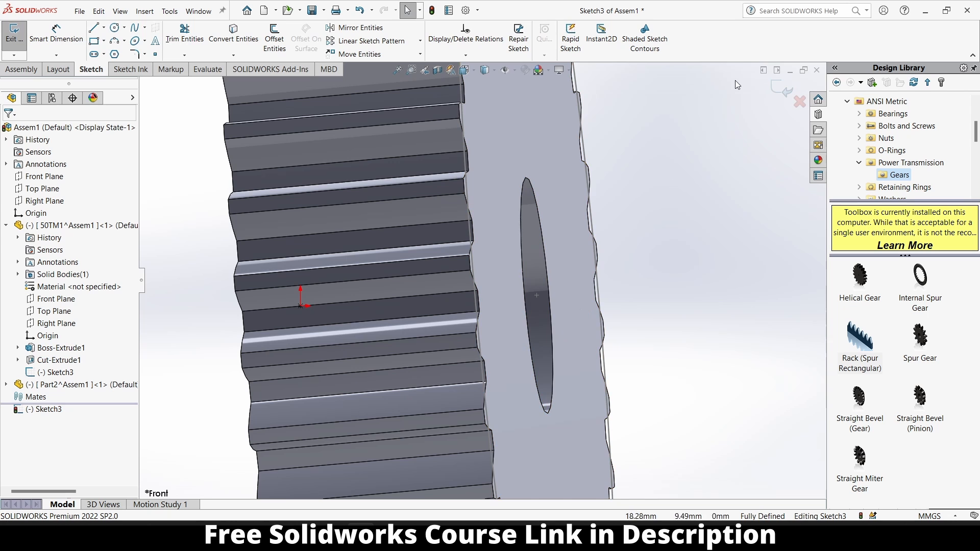
pyautogui.click(783, 85)
# Step: Add a coincident mate between the gear's centre point and the assembly sketch point at the origin
pyautogui.scroll(7, 725, 212)
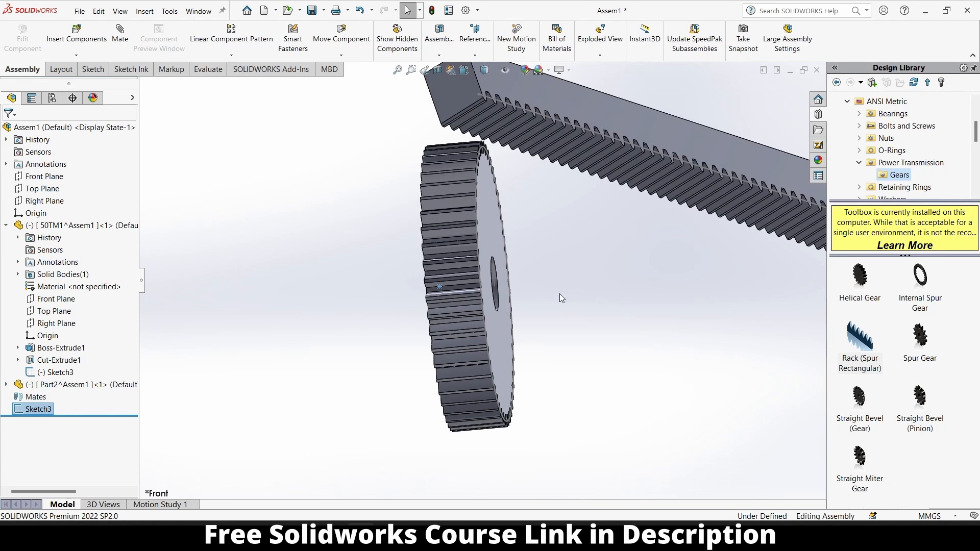
pyautogui.moveTo(486, 233); pyautogui.dragTo(404, 222)
pyautogui.click(580, 278)
pyautogui.moveTo(580, 278); pyautogui.dragTo(524, 300, button='middle')
pyautogui.scroll(2, 464, 268)
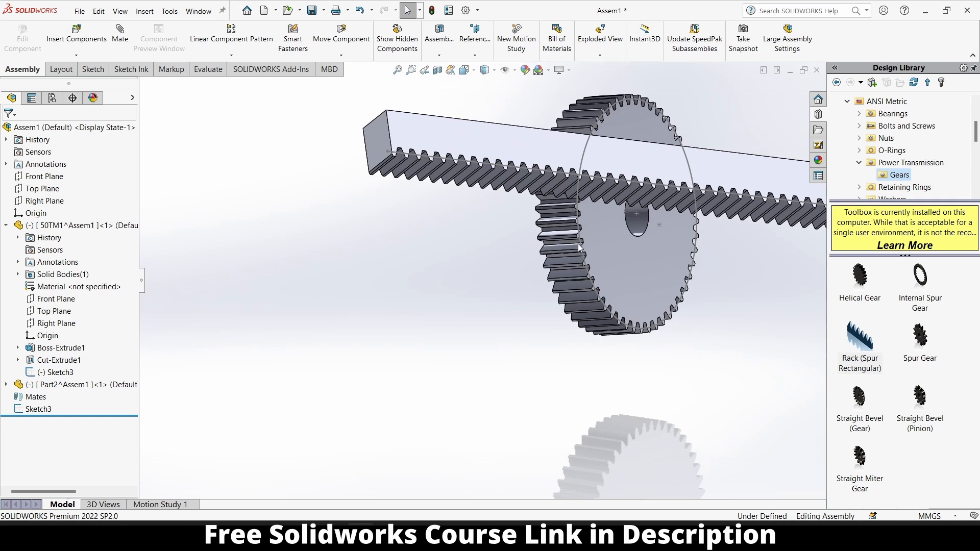
pyautogui.click(121, 41)
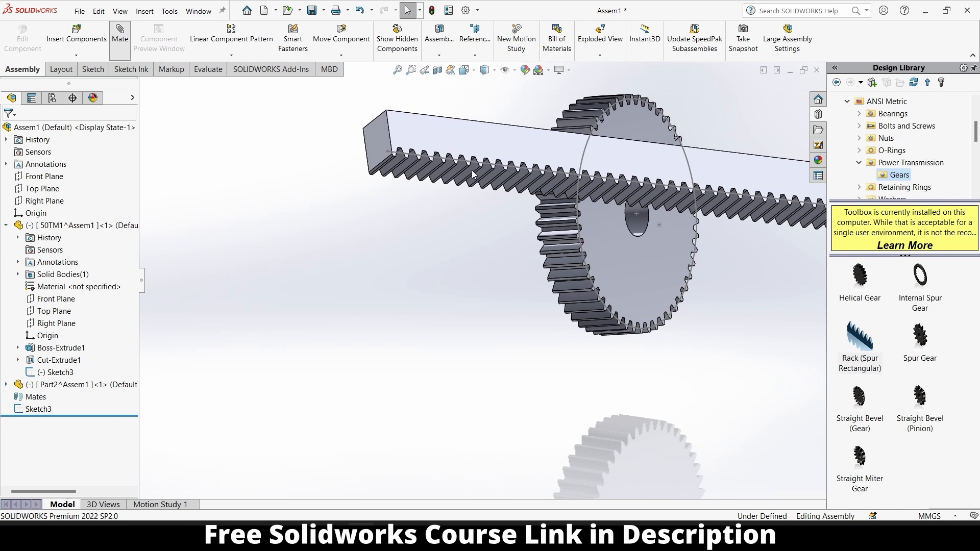
pyautogui.click(638, 219)
pyautogui.click(659, 225)
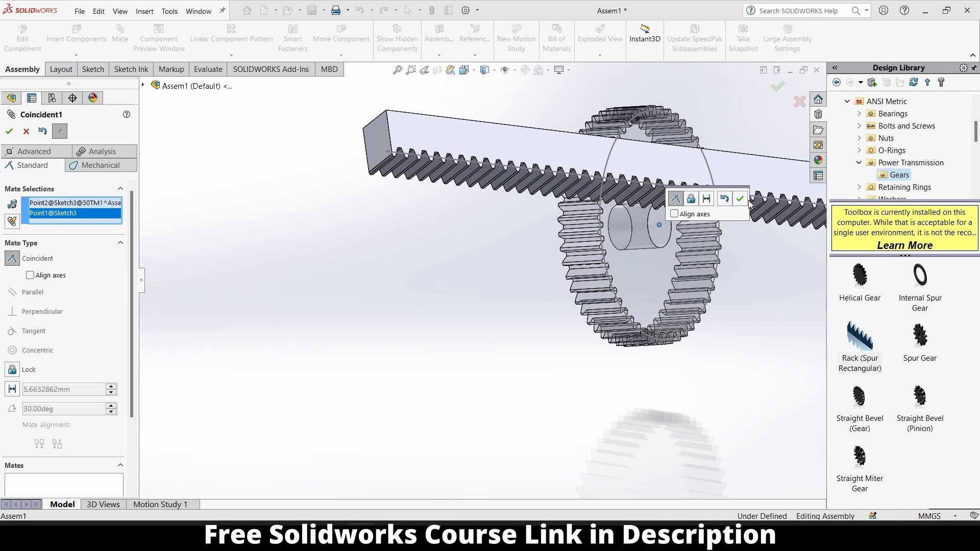
pyautogui.click(740, 199)
# Step: Add a coincident mate between the gear's flat side face and the assembly's Front Plane
pyautogui.click(672, 274)
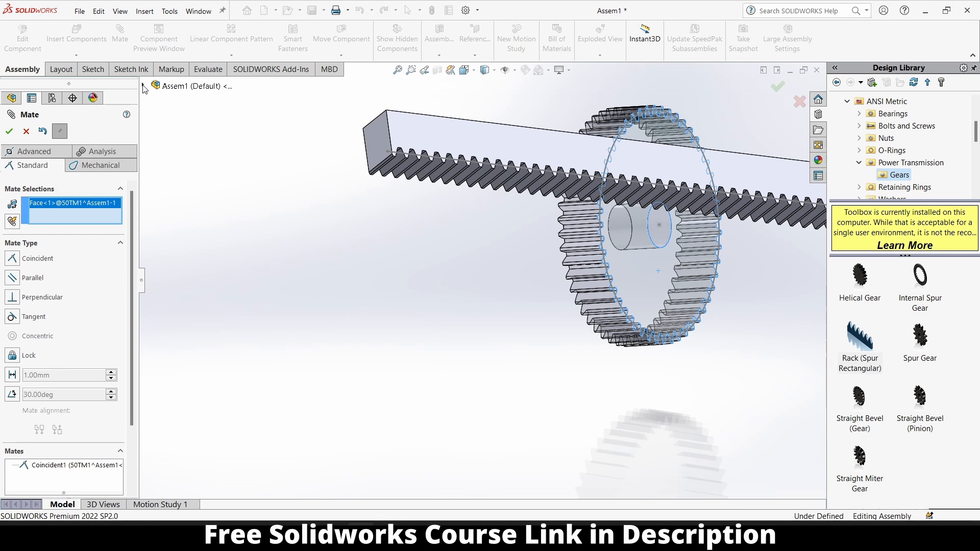
pyautogui.click(190, 135)
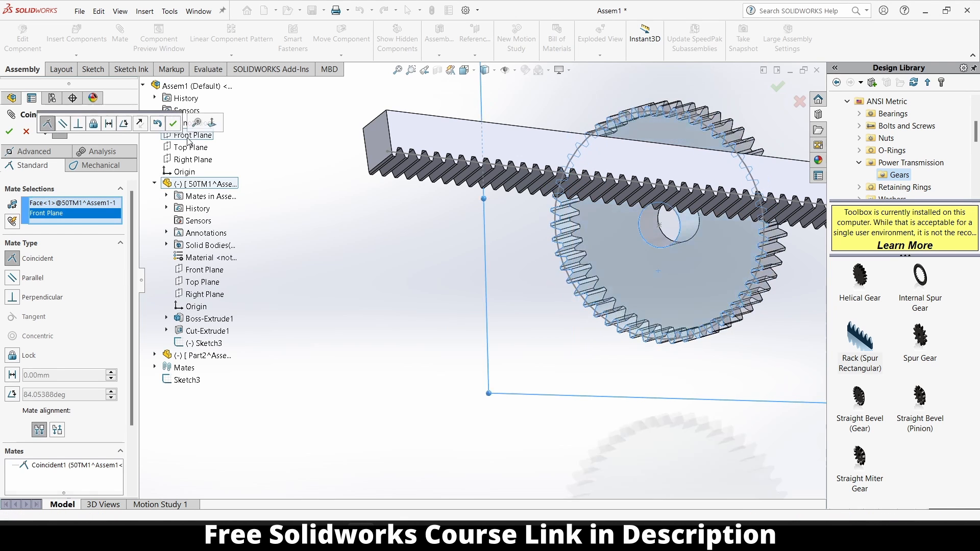
pyautogui.click(173, 123)
# Step: Add a coincident mate between the rack's long side face and the assembly's Front Plane
pyautogui.scroll(3, 485, 283)
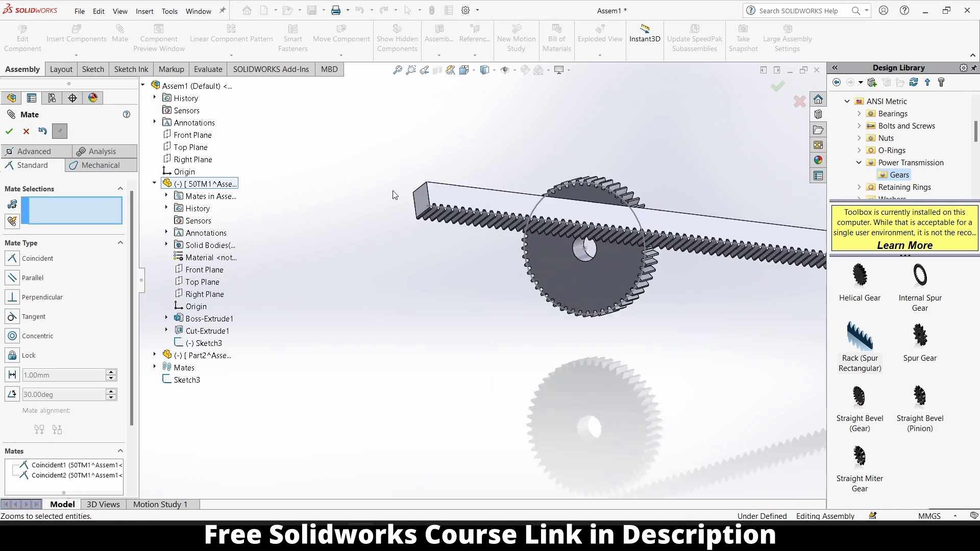
pyautogui.click(696, 242)
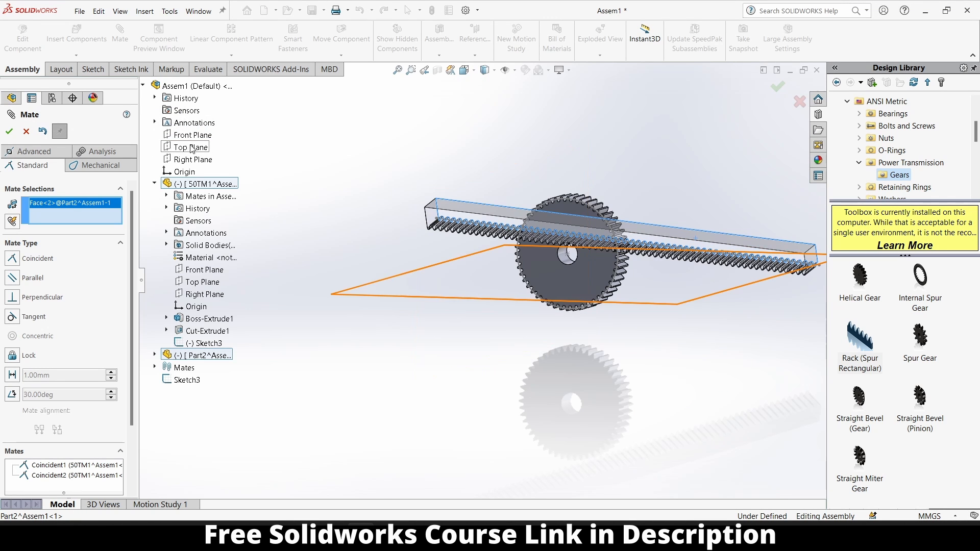
pyautogui.click(195, 137)
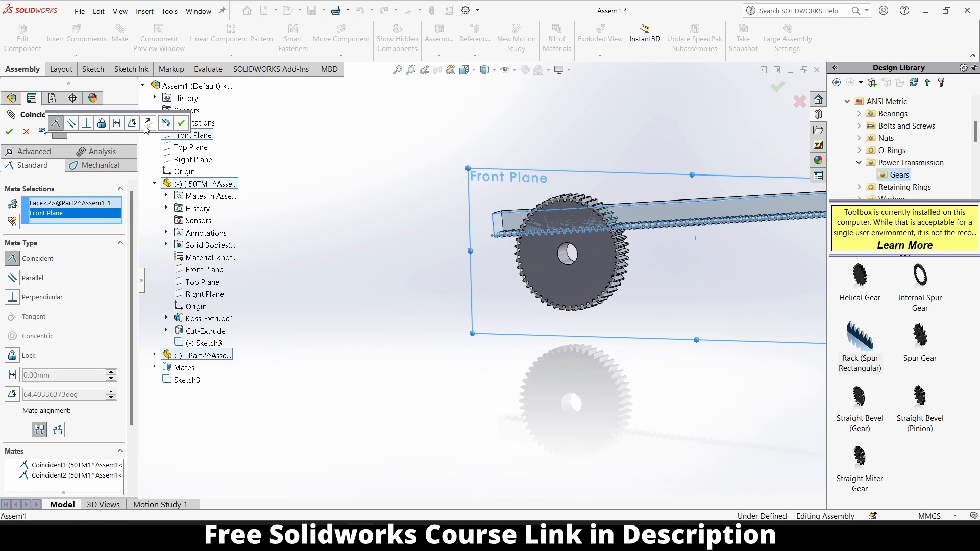
pyautogui.click(181, 124)
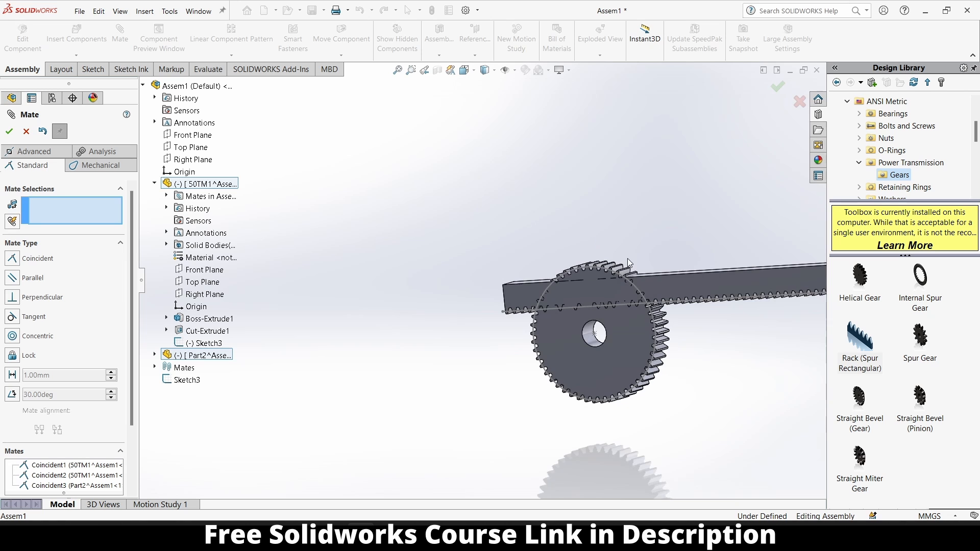
# Step: Try to mate the rack's pitch line with the gear's pitch circle, then cancel the mate
pyautogui.moveTo(627, 259); pyautogui.dragTo(572, 221, button='middle')
pyautogui.scroll(-3, 712, 280)
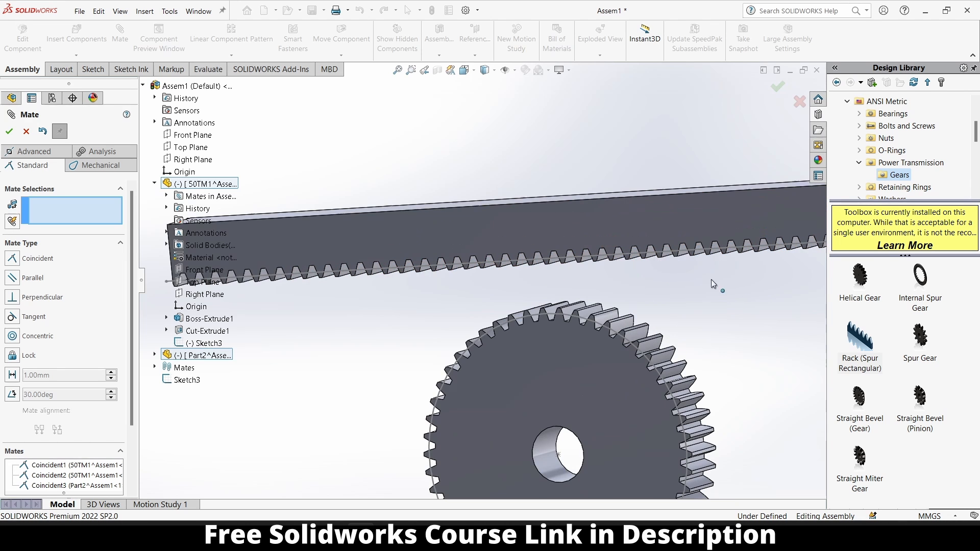
pyautogui.click(615, 254)
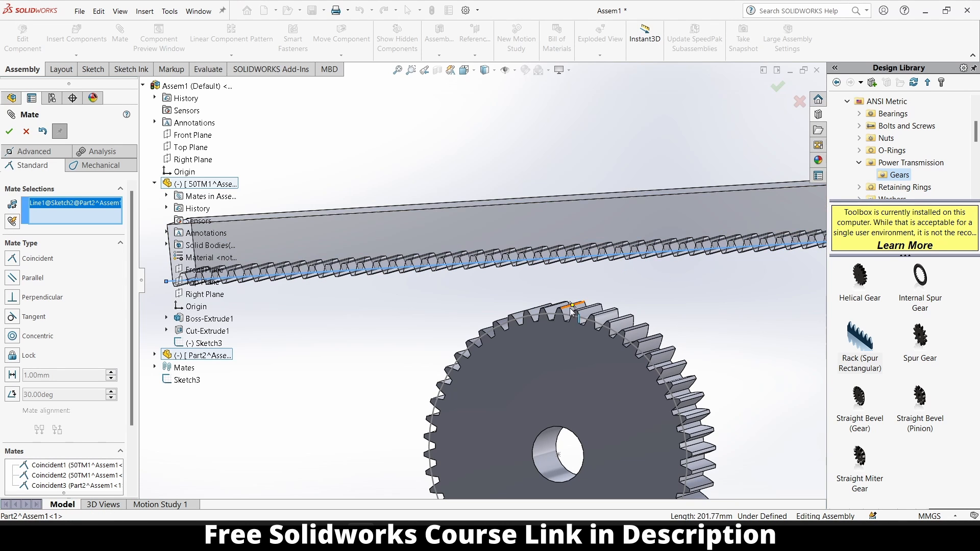
pyautogui.click(568, 320)
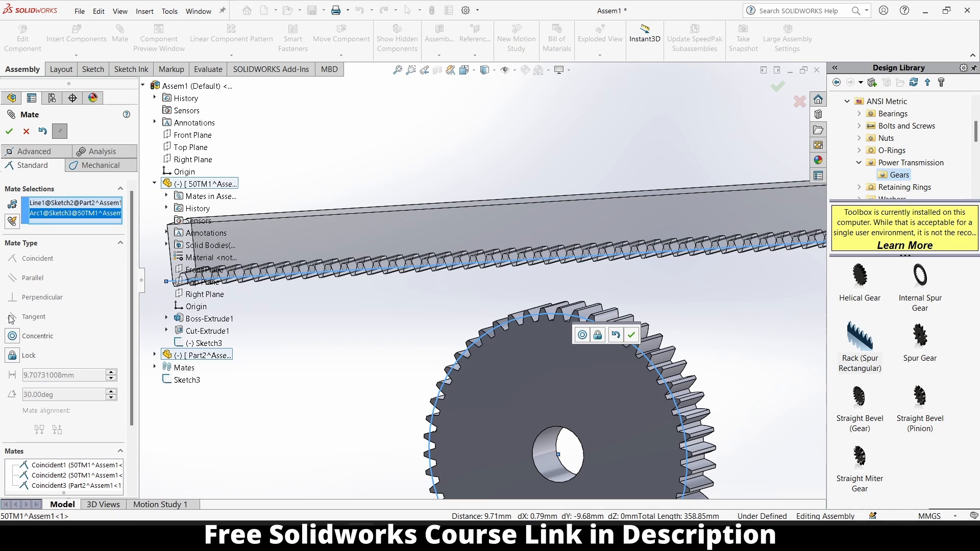
pyautogui.click(27, 132)
# Step: Add a coincident mate between the front side face of the rack and the front face of the gear
pyautogui.scroll(5, 472, 298)
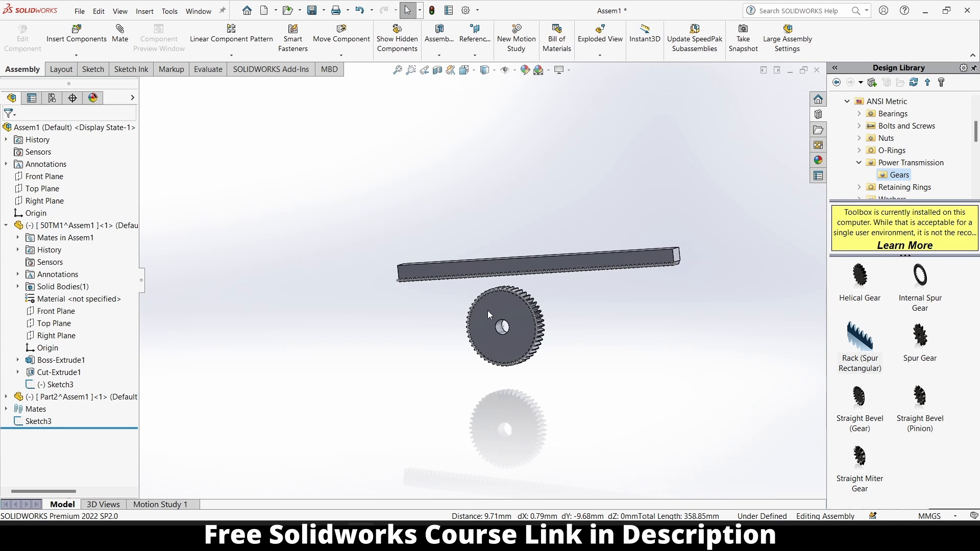
pyautogui.click(503, 305)
pyautogui.hotkey('ctrl', '8')
pyautogui.click(628, 287)
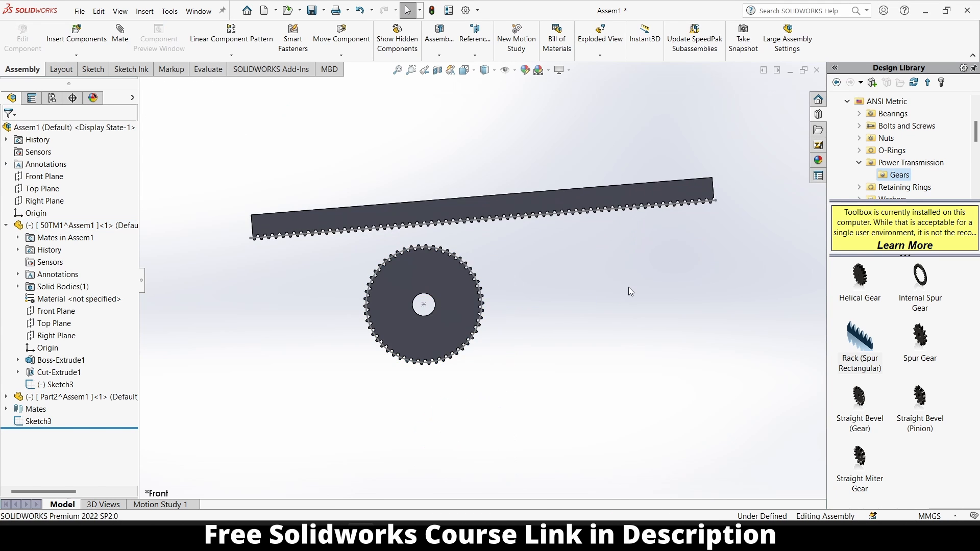
pyautogui.scroll(-3, 602, 239)
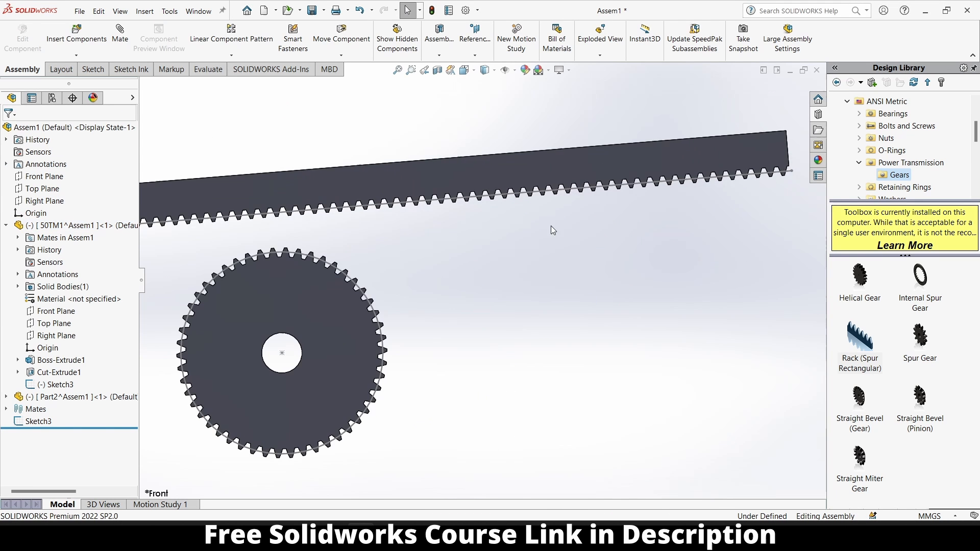
pyautogui.click(129, 51)
pyautogui.click(382, 182)
pyautogui.click(332, 312)
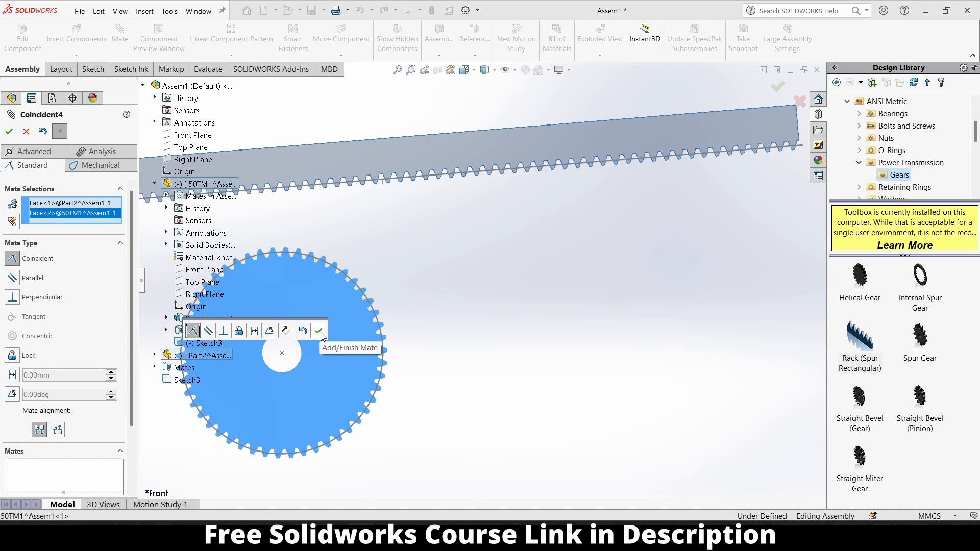
pyautogui.click(319, 332)
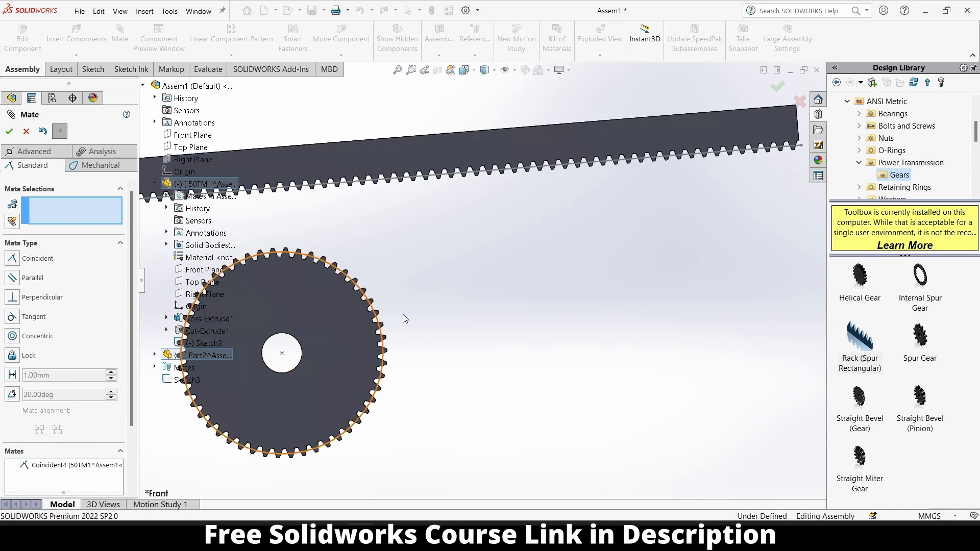
# Step: Try again to mate the gear's pitch circle with the rack's pitch line, then cancel
pyautogui.click(298, 253)
pyautogui.click(305, 189)
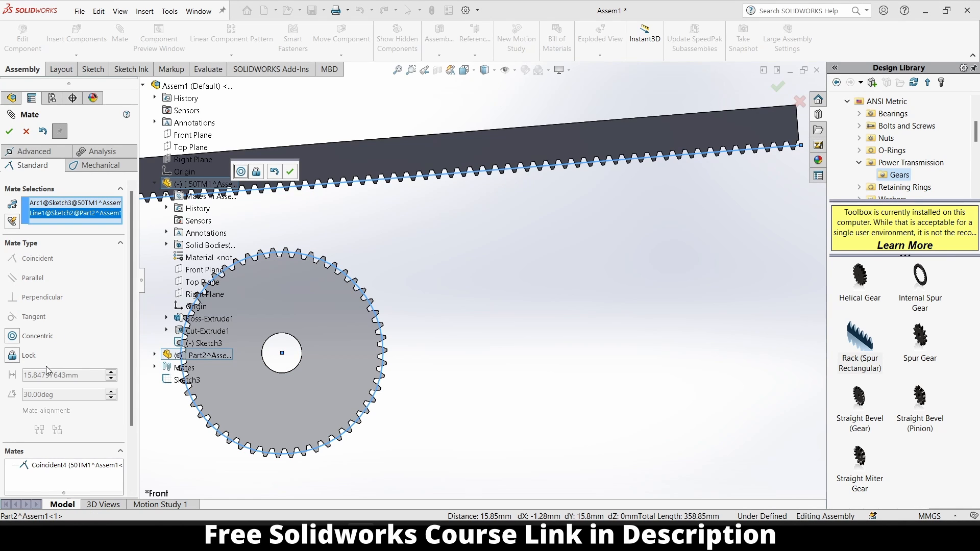
pyautogui.click(25, 132)
# Step: Move the rack down until its teeth reach the upper teeth of the gear
pyautogui.click(309, 354)
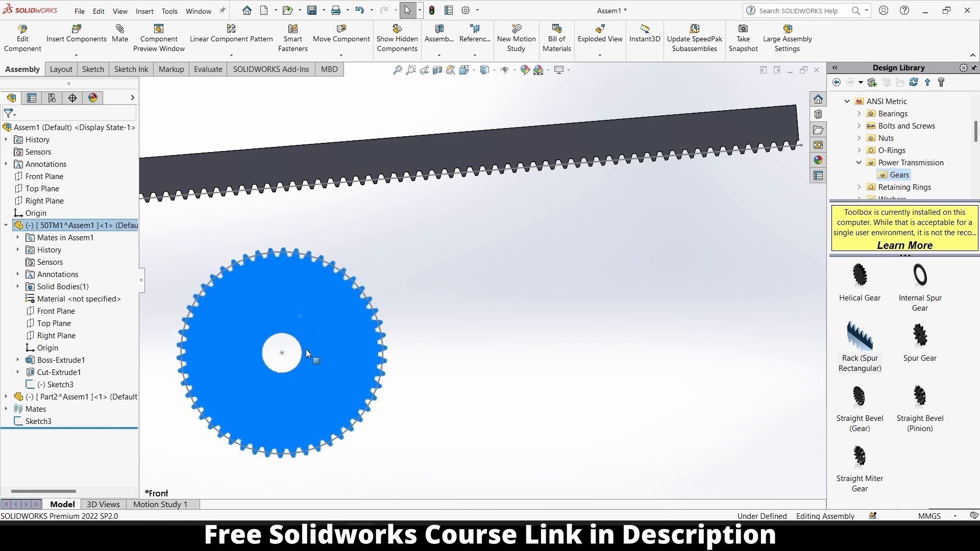
pyautogui.press('f')
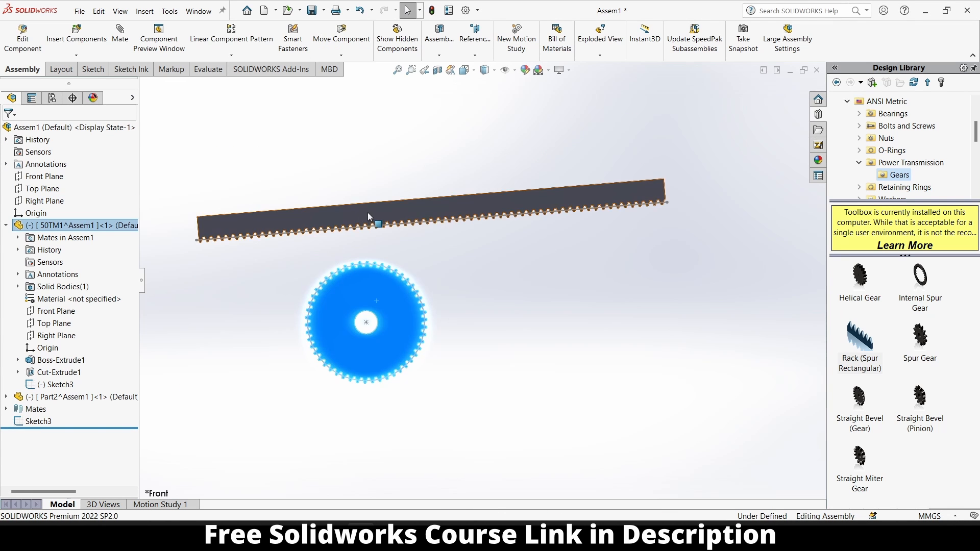
pyautogui.moveTo(367, 214); pyautogui.dragTo(354, 257)
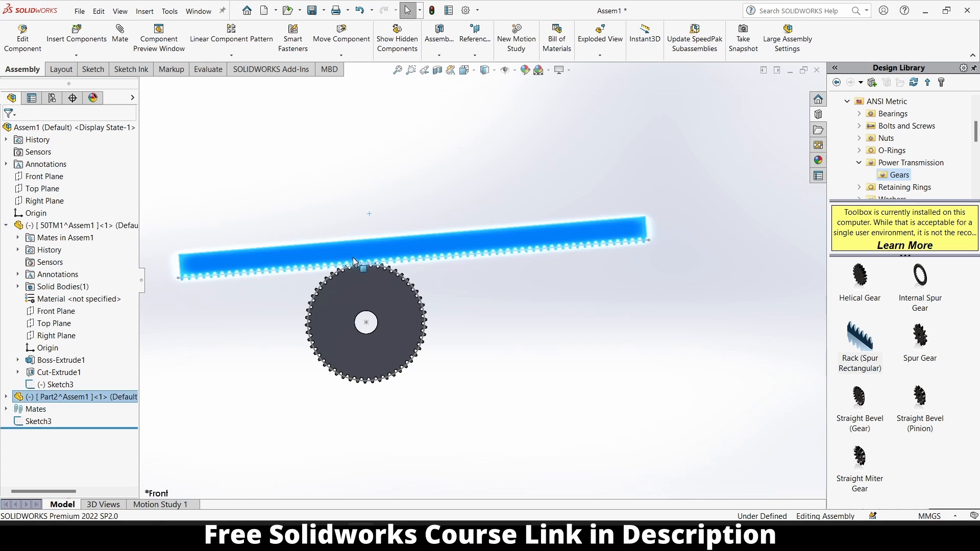
# Step: Check the rack's pitch line against the gear's pitch circle and shift the rack slightly so its teeth align with the gear's gaps
pyautogui.scroll(-15, 354, 257)
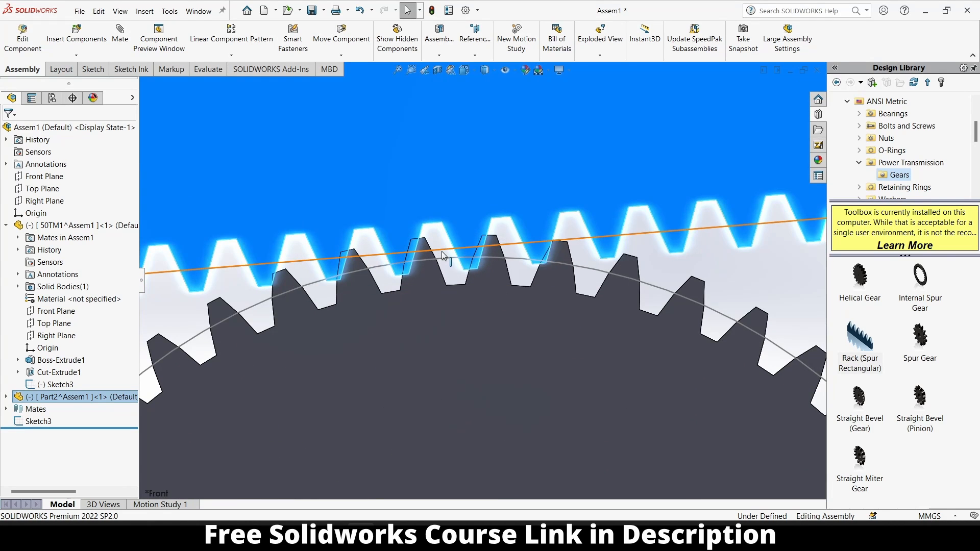
pyautogui.press('Escape')
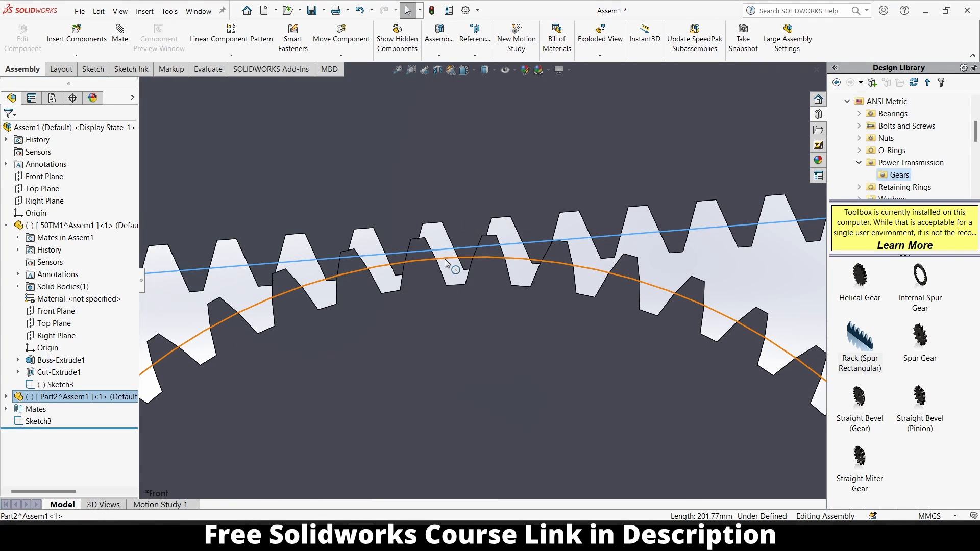
pyautogui.click(445, 259)
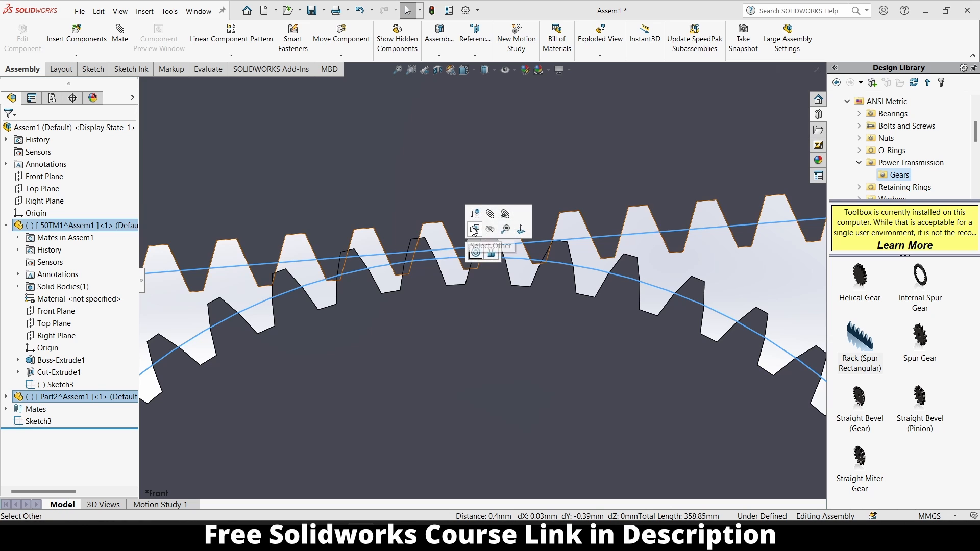
pyautogui.scroll(5, 414, 287)
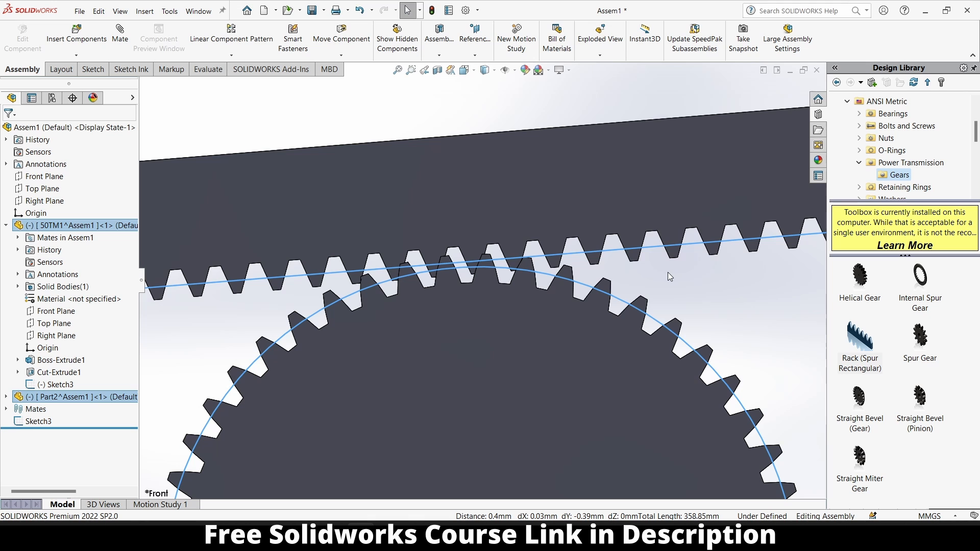
pyautogui.moveTo(517, 209)
pyautogui.mouseDown()
pyautogui.moveTo(505, 202)
pyautogui.moveTo(510, 209)
pyautogui.mouseUp()
pyautogui.click(703, 292)
pyautogui.scroll(-5, 414, 271)
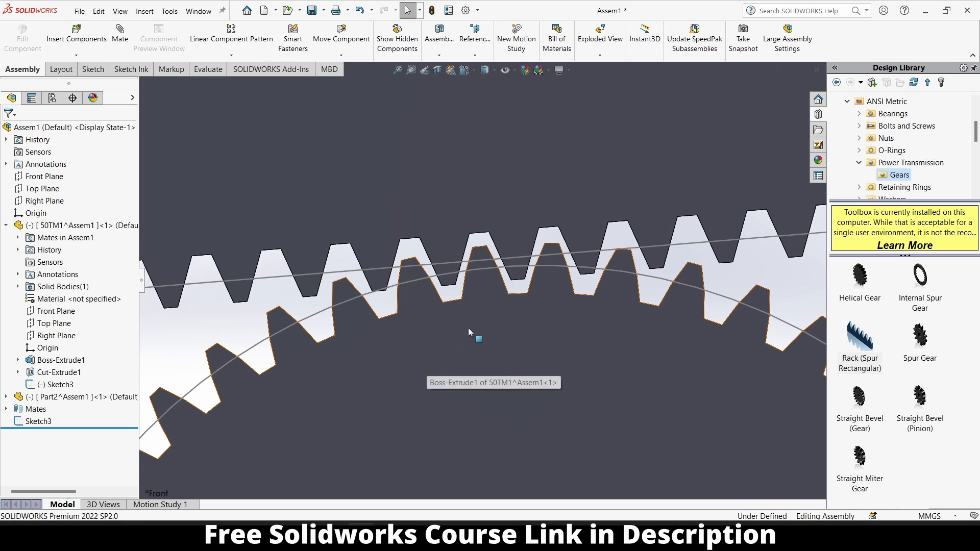
# Step: Try to add a tangent mate between the gear's pitch circle and the rack's pitch line, and clear the mate selections
pyautogui.click(119, 38)
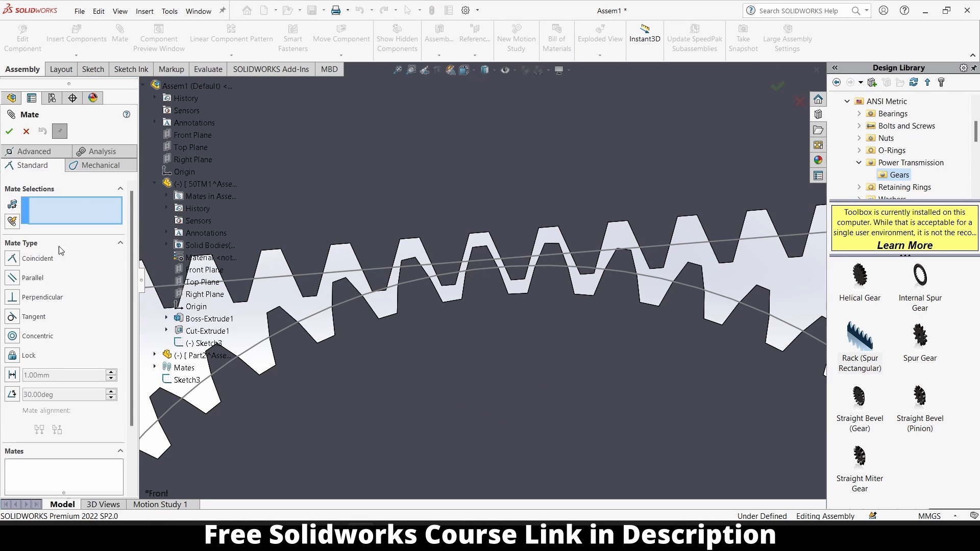
pyautogui.click(77, 315)
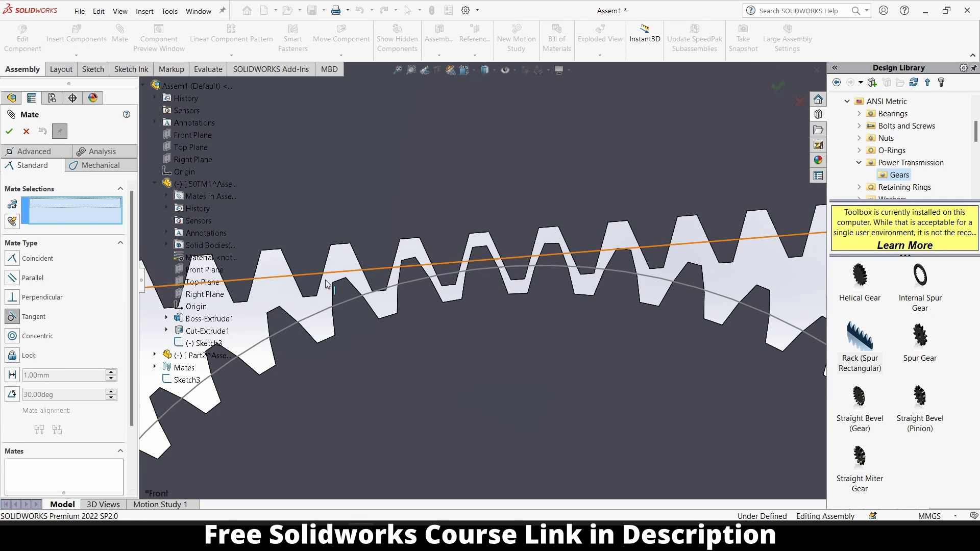
pyautogui.click(378, 297)
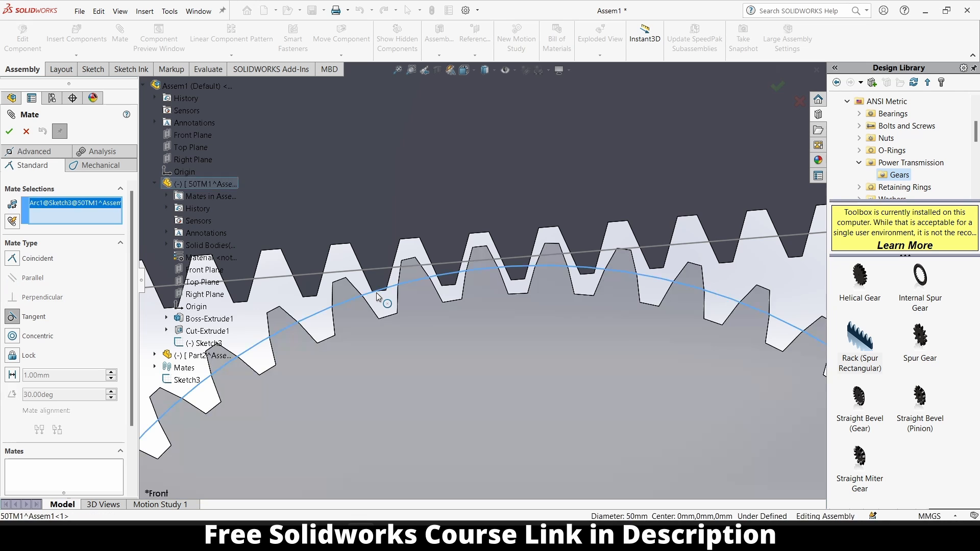
pyautogui.click(335, 276)
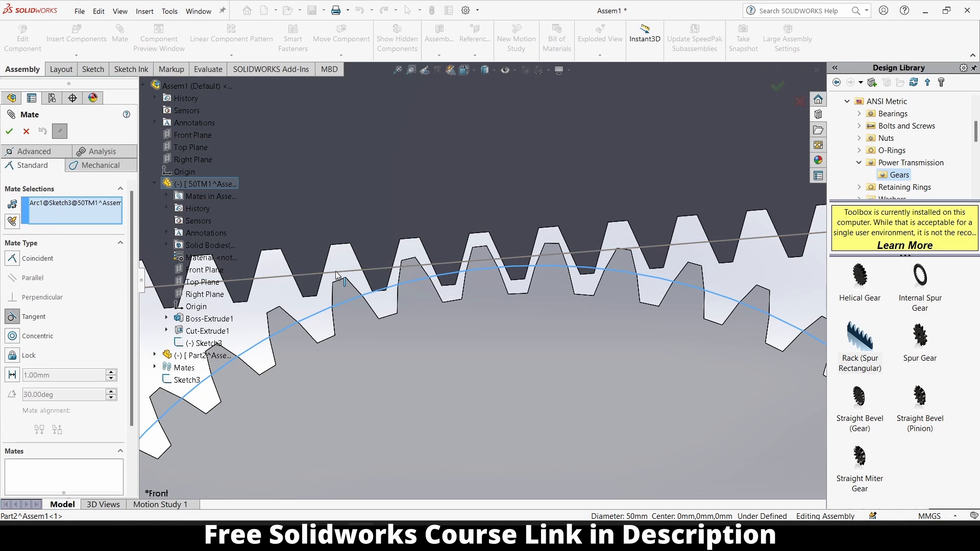
pyautogui.scroll(1, 562, 281)
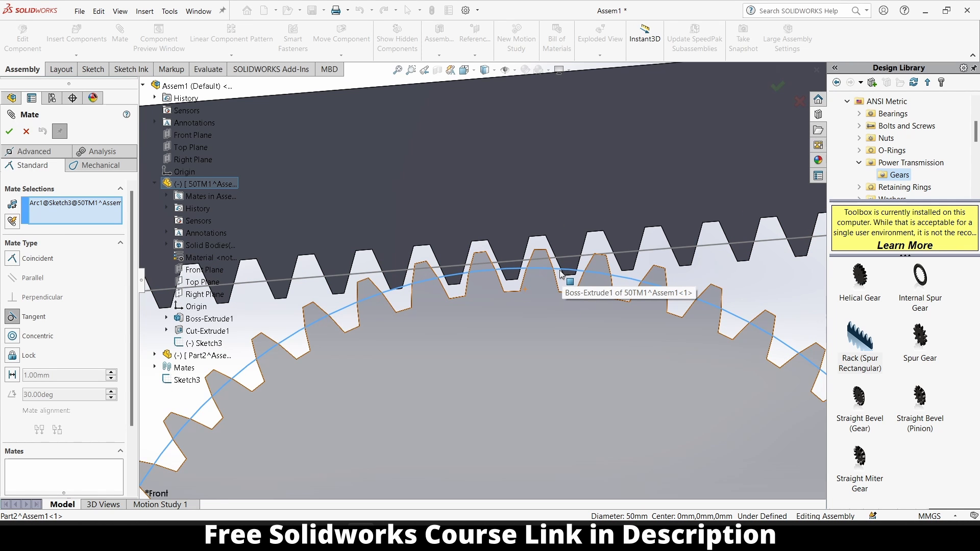
pyautogui.moveTo(536, 313); pyautogui.dragTo(445, 320, button='middle')
pyautogui.scroll(-4, 513, 270)
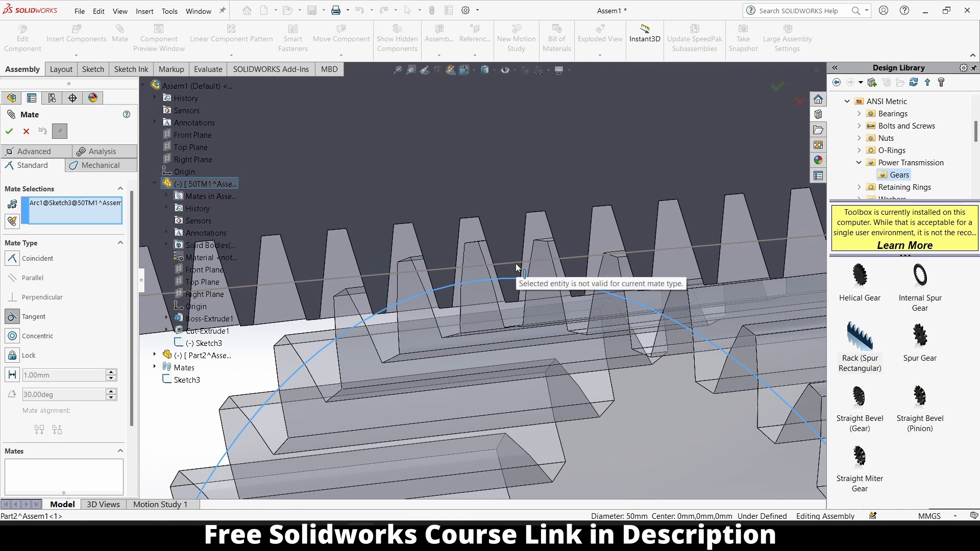
pyautogui.rightClick(59, 218)
pyautogui.click(97, 286)
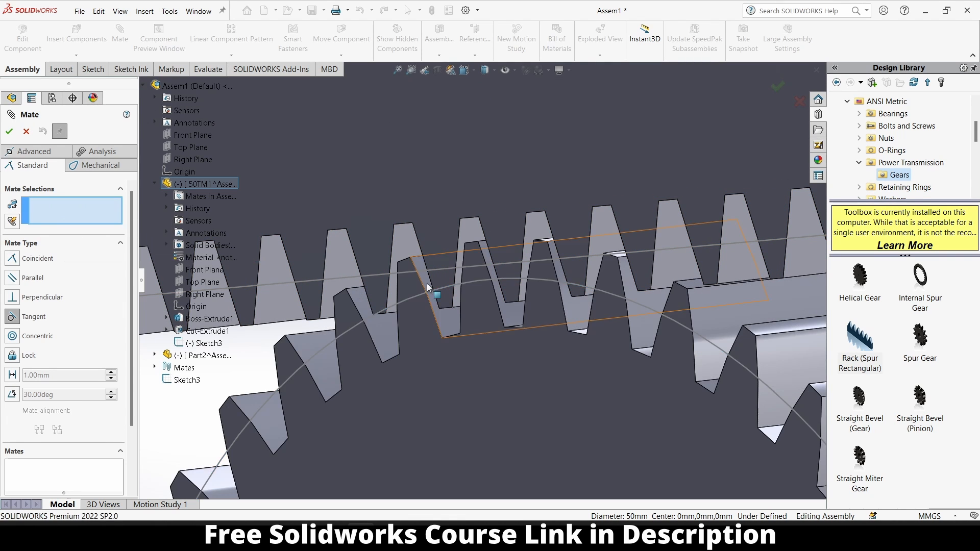
# Step: Apply a distance mate between the rack's pitch line and the central axis of the gear
pyautogui.click(467, 269)
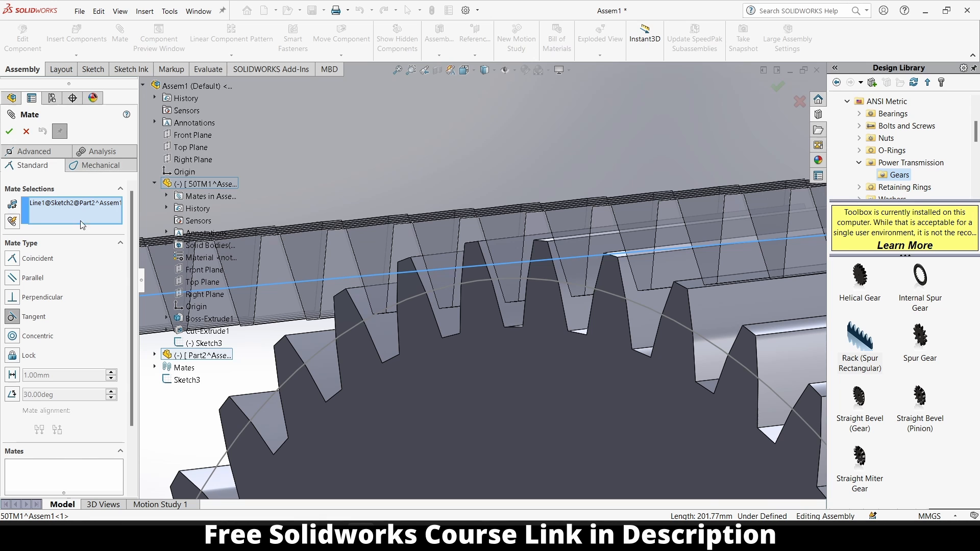
pyautogui.click(11, 376)
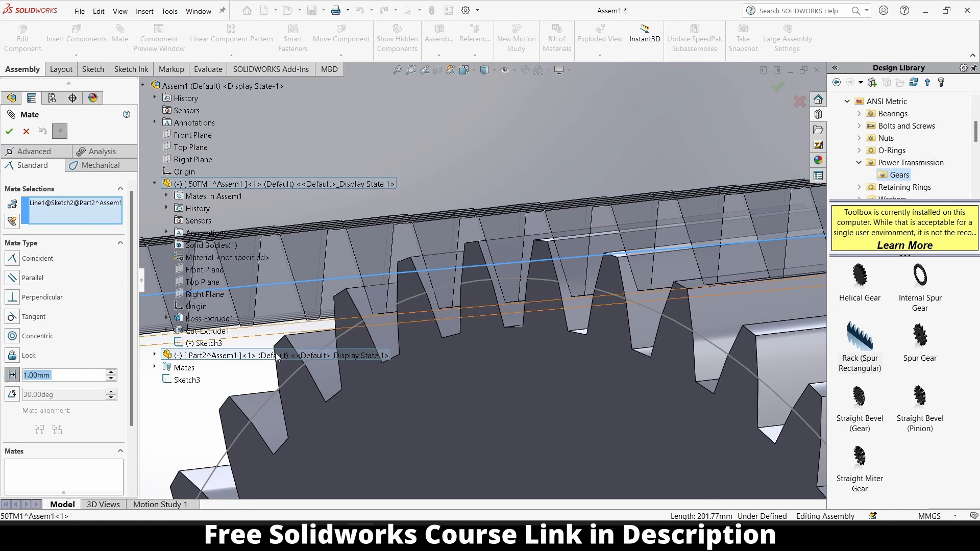
pyautogui.scroll(2, 469, 321)
pyautogui.scroll(4, 472, 324)
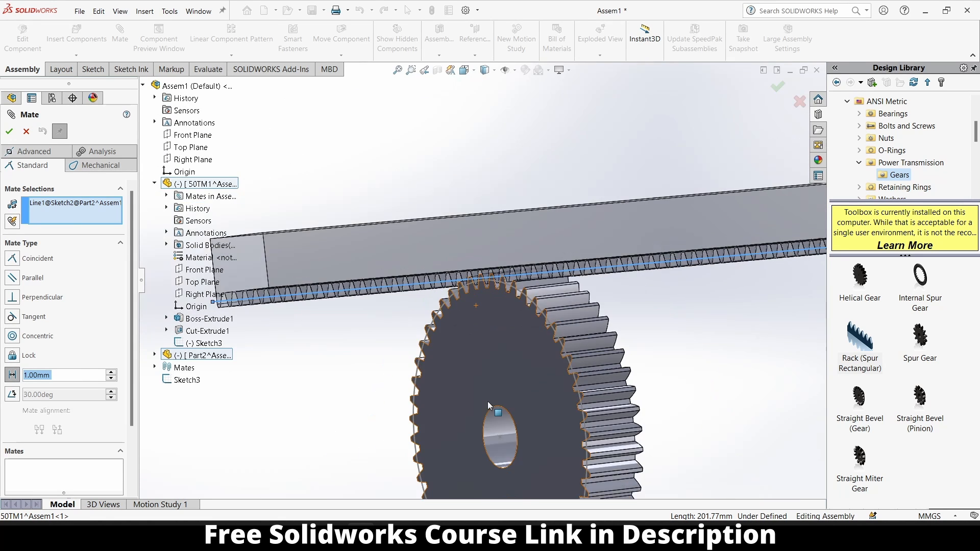
pyautogui.scroll(-5, 502, 341)
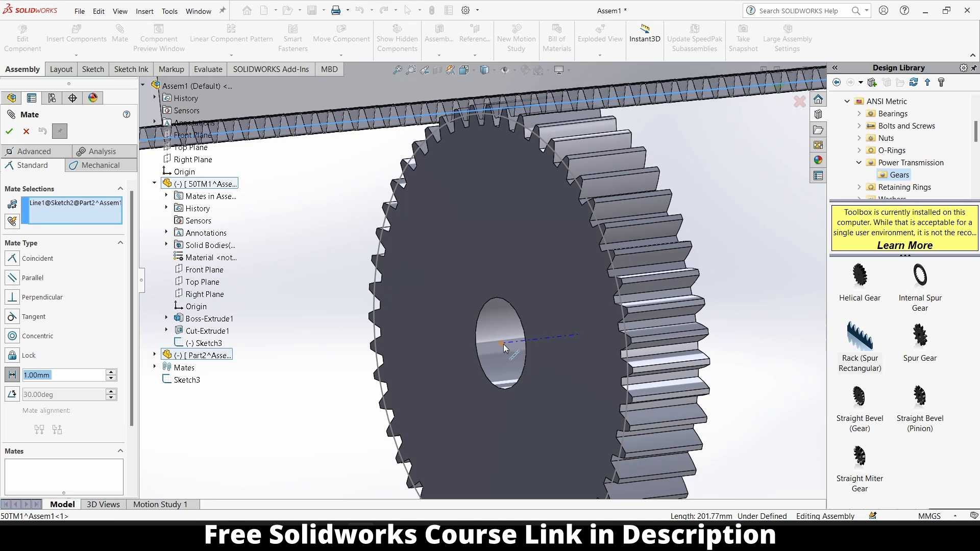
pyautogui.click(508, 343)
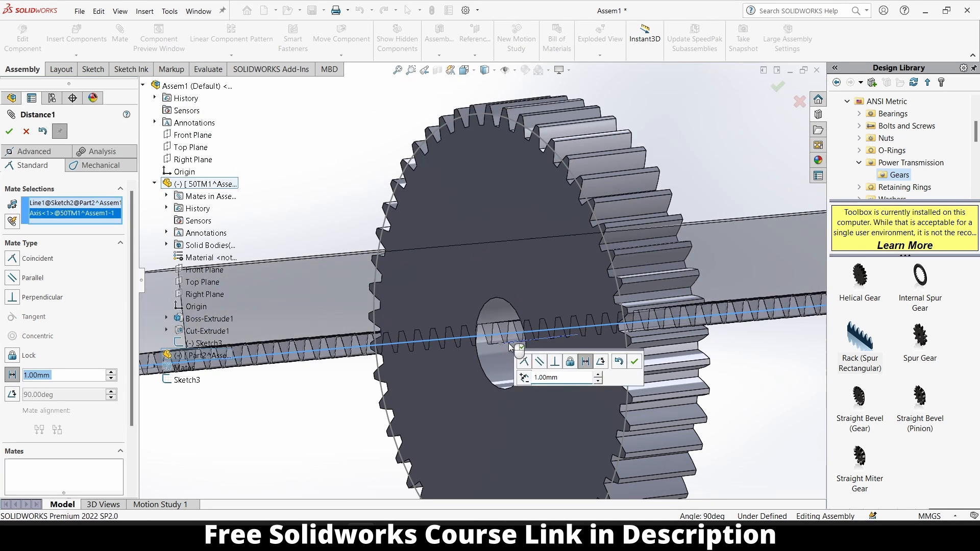
# Step: Set the mate distance to 25 mm, inspect the tooth mesh and accept the mate
pyautogui.click(572, 379)
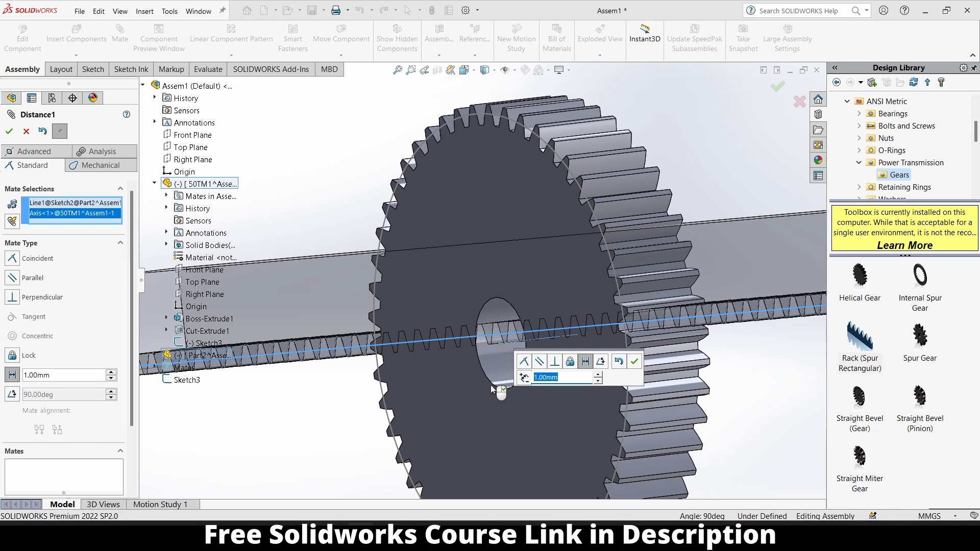
pyautogui.write('50')
pyautogui.press('Return')
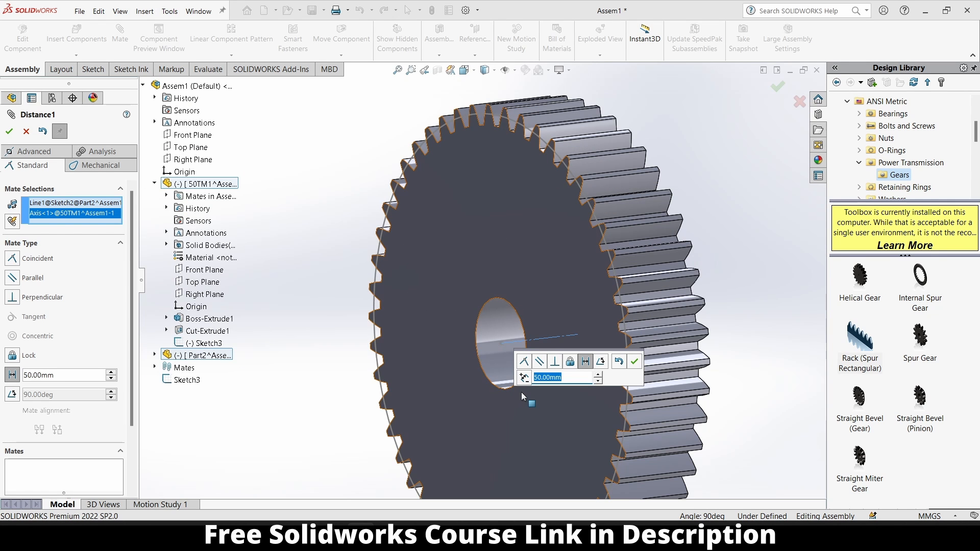
pyautogui.press('Return')
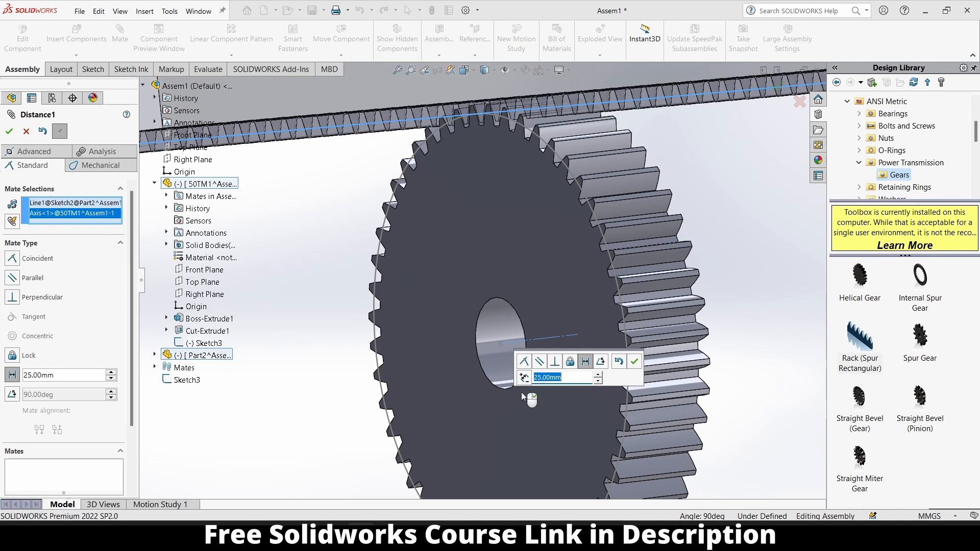
pyautogui.moveTo(527, 144); pyautogui.dragTo(570, 144, button='middle')
pyautogui.scroll(2, 426, 118)
pyautogui.scroll(-3, 426, 118)
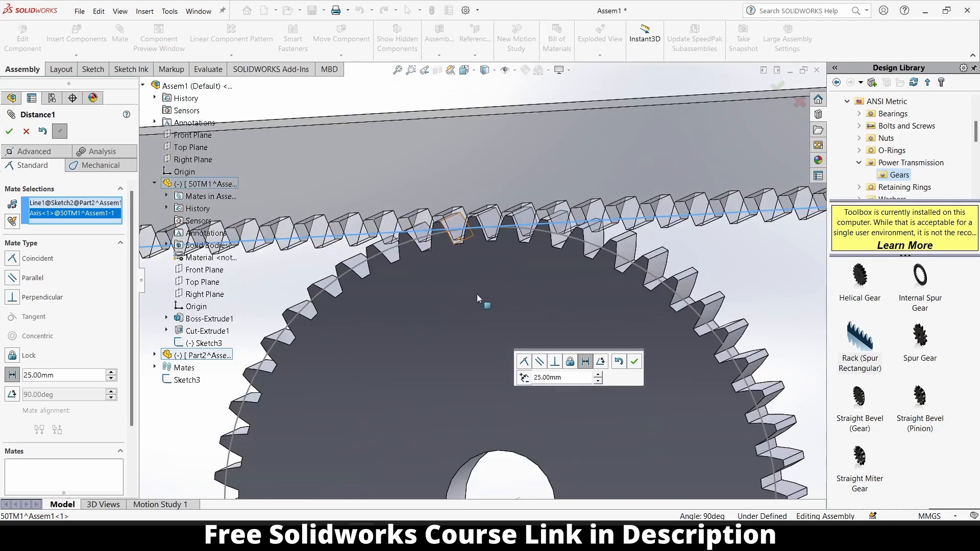
pyautogui.scroll(-4, 476, 294)
pyautogui.moveTo(474, 208); pyautogui.dragTo(483, 189, button='middle')
pyautogui.scroll(2, 505, 217)
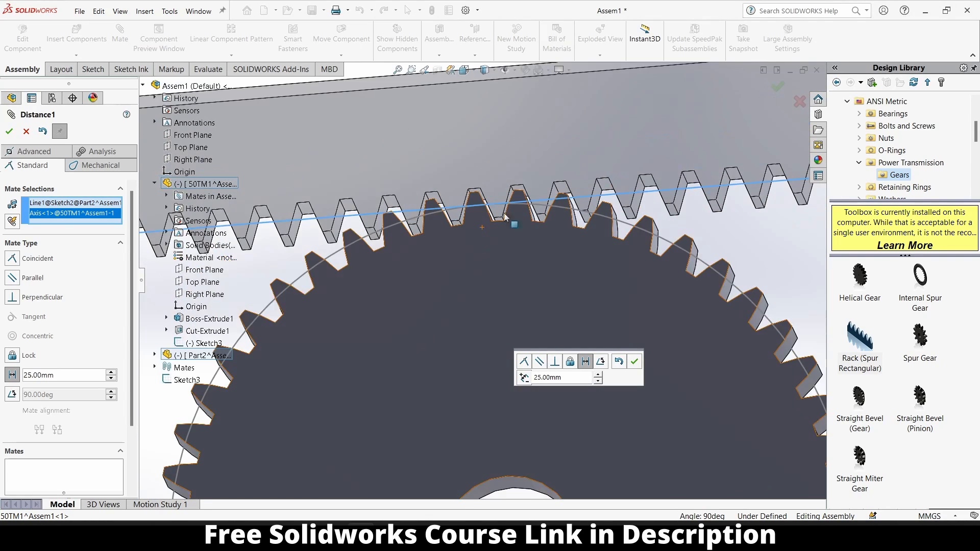
pyautogui.click(634, 361)
# Step: Add a rack pinion mate using the rack's upper front edge and the gear's pitch circle, with a 50 mm pinion pitch diameter
pyautogui.scroll(3, 564, 310)
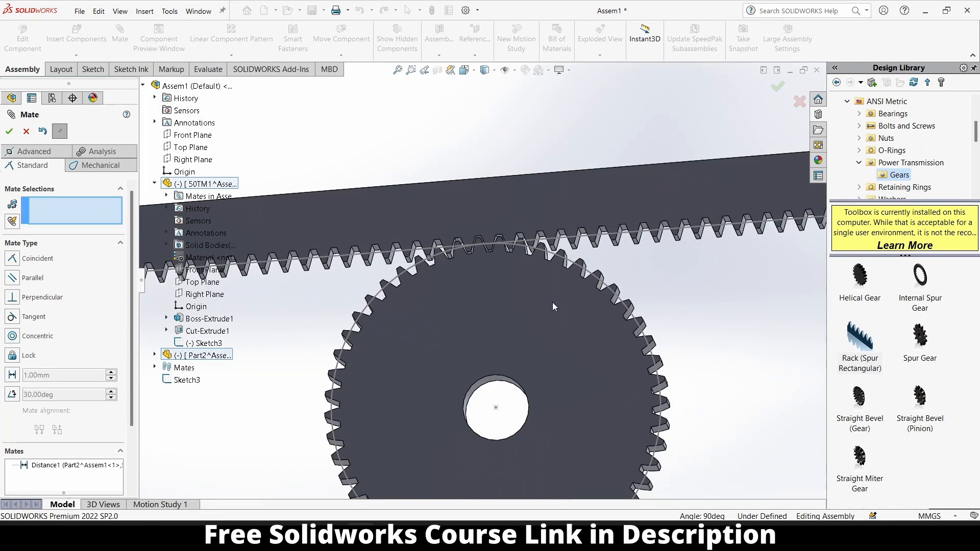
pyautogui.scroll(1, 551, 311)
pyautogui.scroll(2, 550, 324)
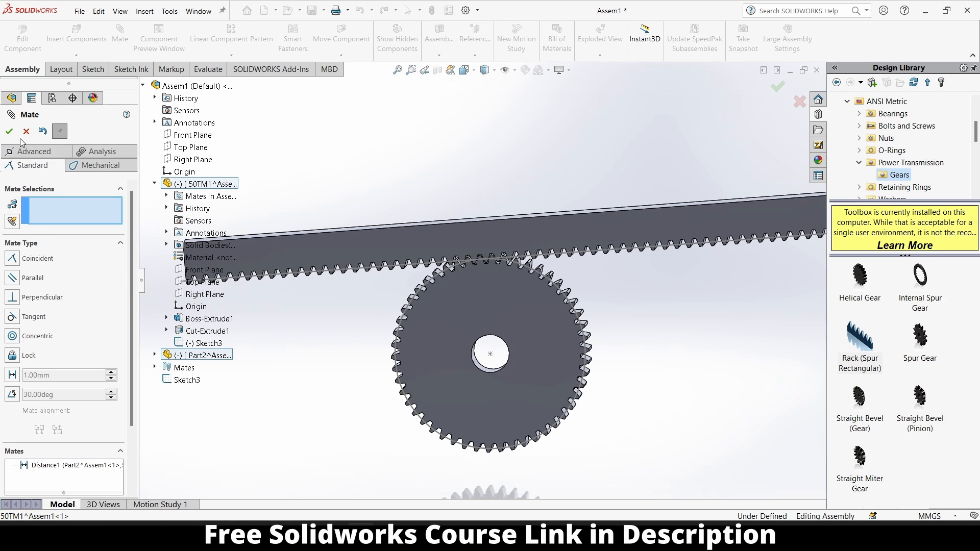
pyautogui.click(82, 154)
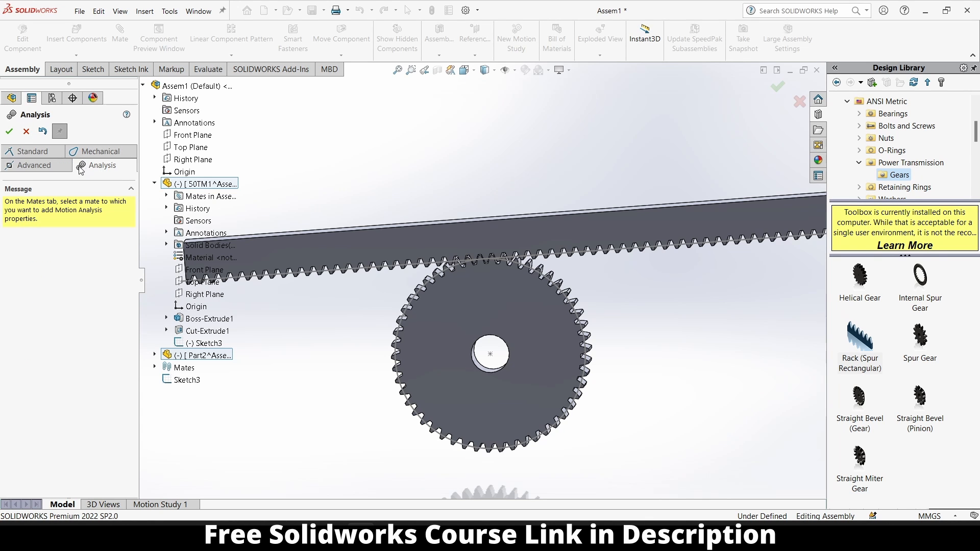
pyautogui.click(34, 165)
pyautogui.click(97, 151)
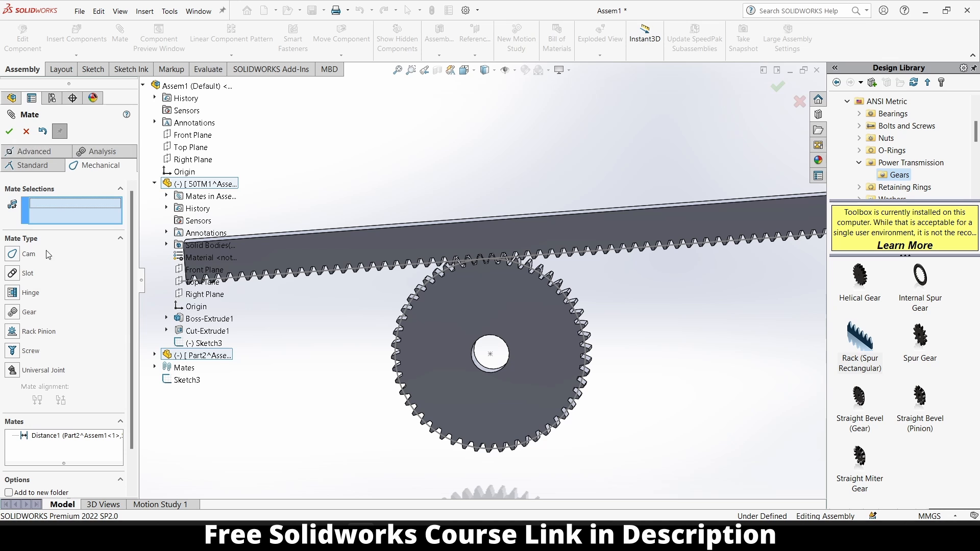
pyautogui.click(16, 330)
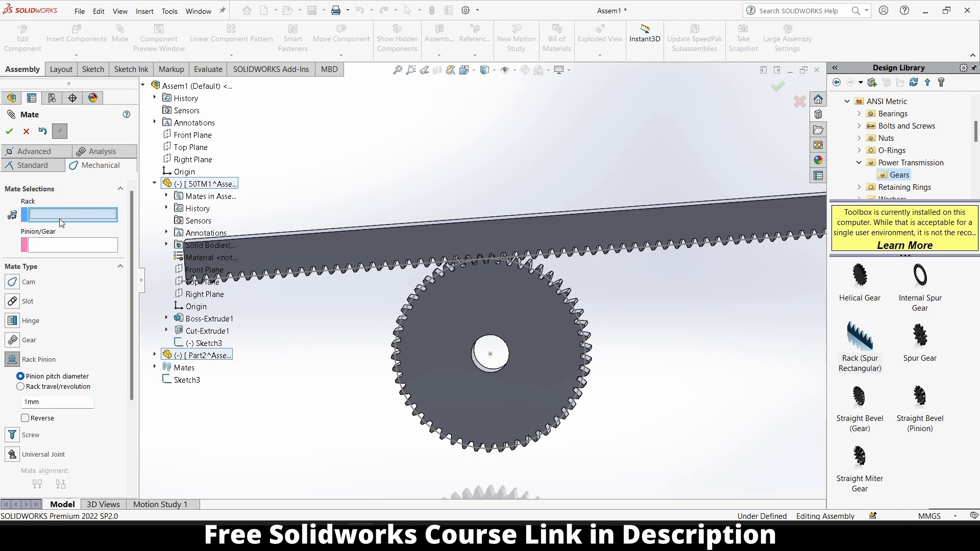
pyautogui.scroll(-3, 413, 243)
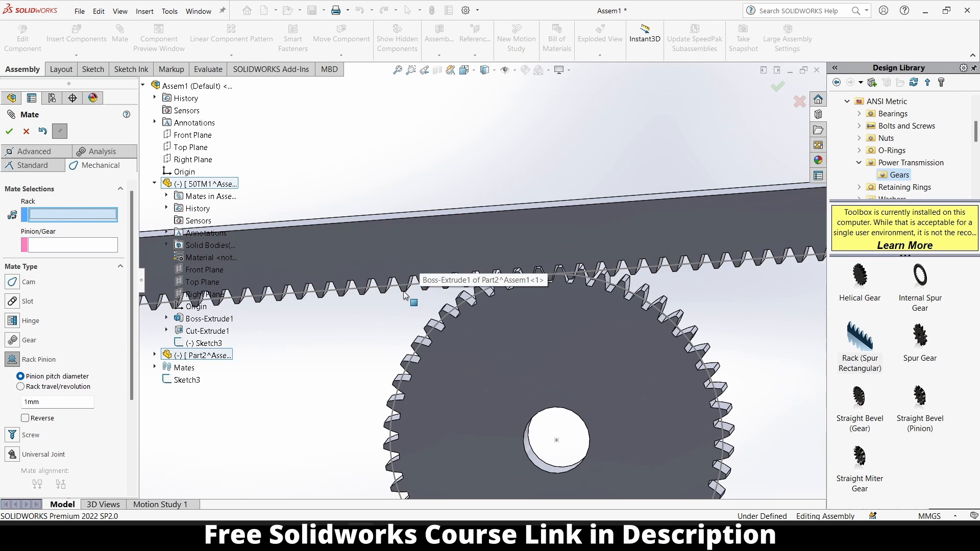
pyautogui.click(431, 220)
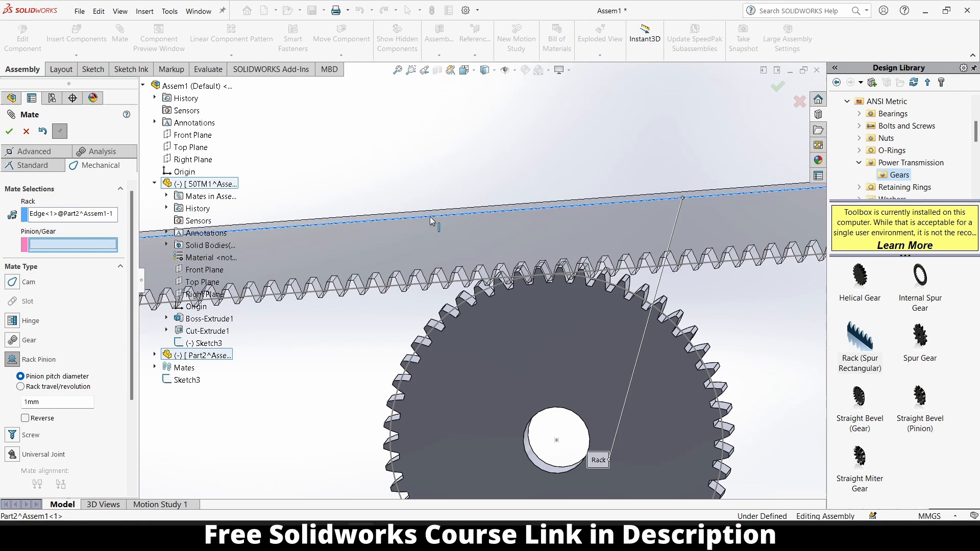
pyautogui.click(670, 319)
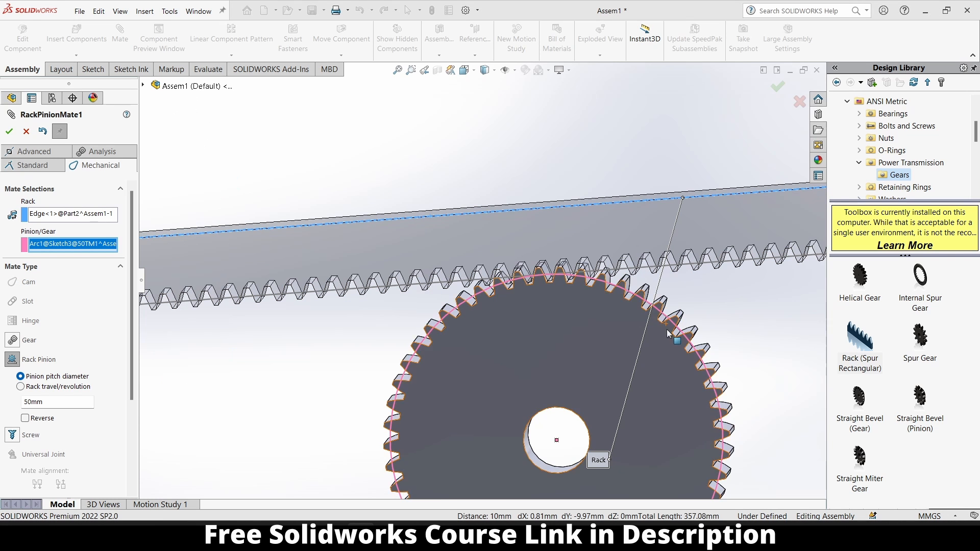
pyautogui.scroll(3, 666, 329)
pyautogui.click(9, 131)
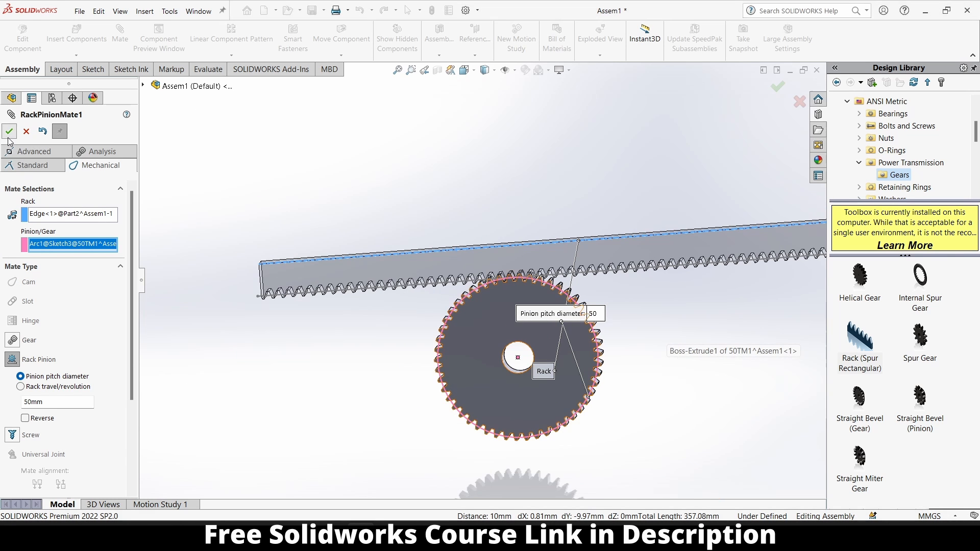
# Step: Turn the gear slightly to test the rack-and-pinion motion, finish mating and view the rack's front face straight on
pyautogui.moveTo(534, 316); pyautogui.dragTo(285, 356)
pyautogui.scroll(2, 482, 306)
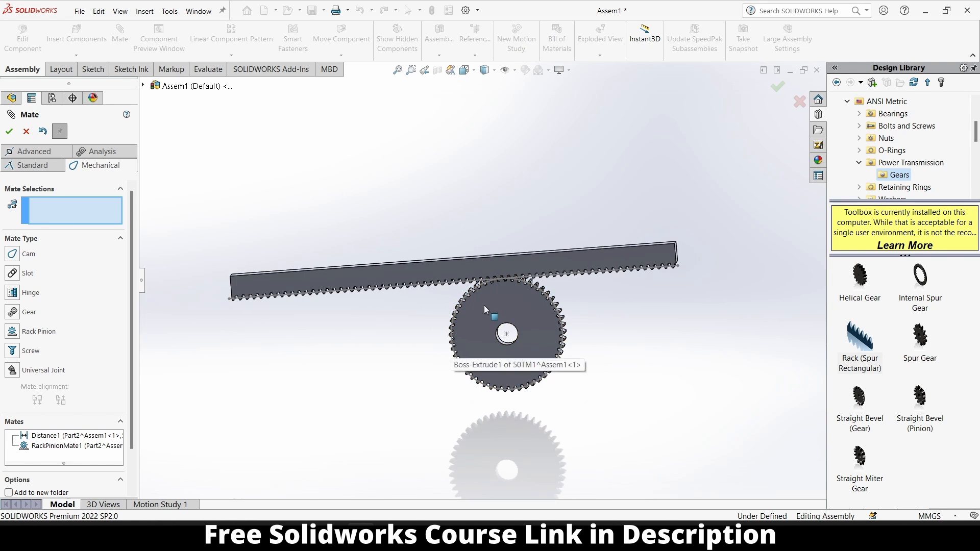
pyautogui.moveTo(484, 305); pyautogui.dragTo(476, 313)
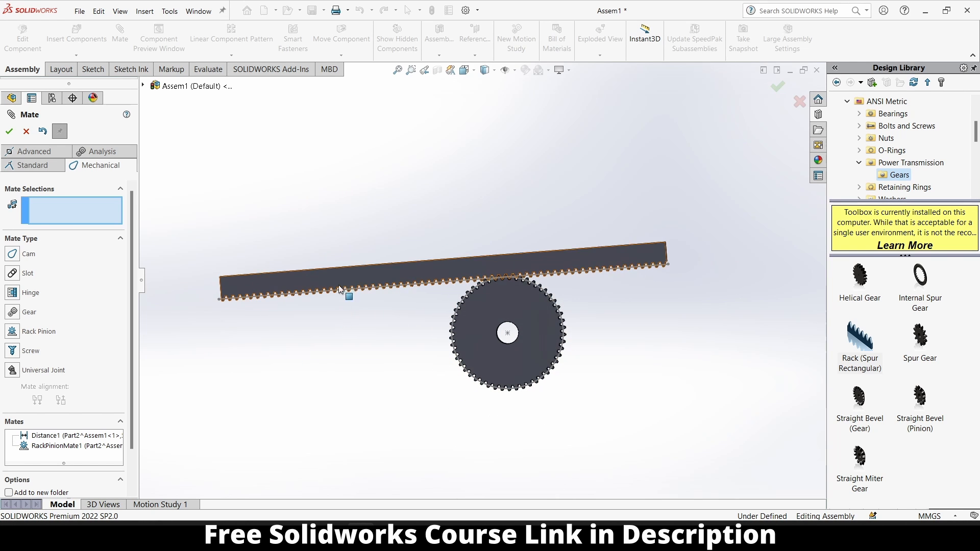
pyautogui.click(10, 133)
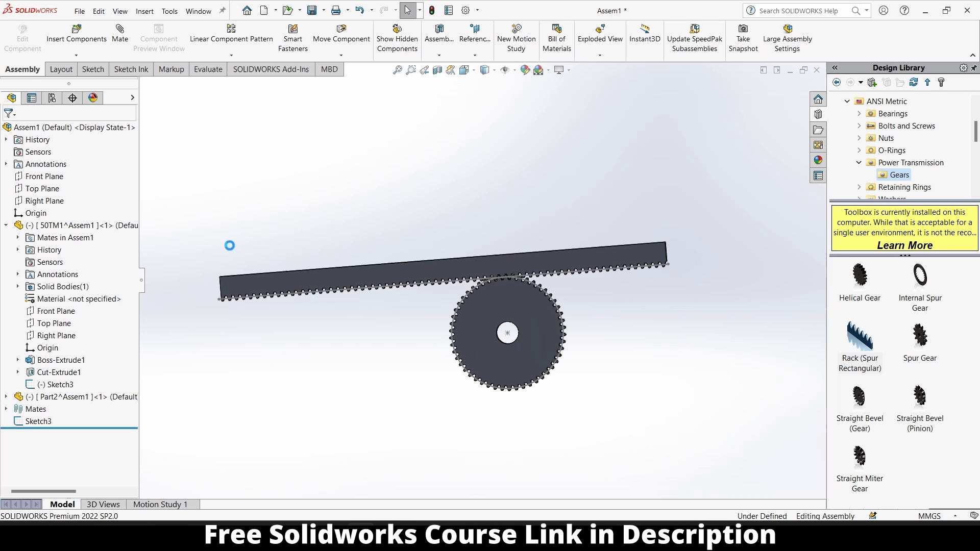
pyautogui.click(262, 285)
pyautogui.hotkey('ctrl', '8')
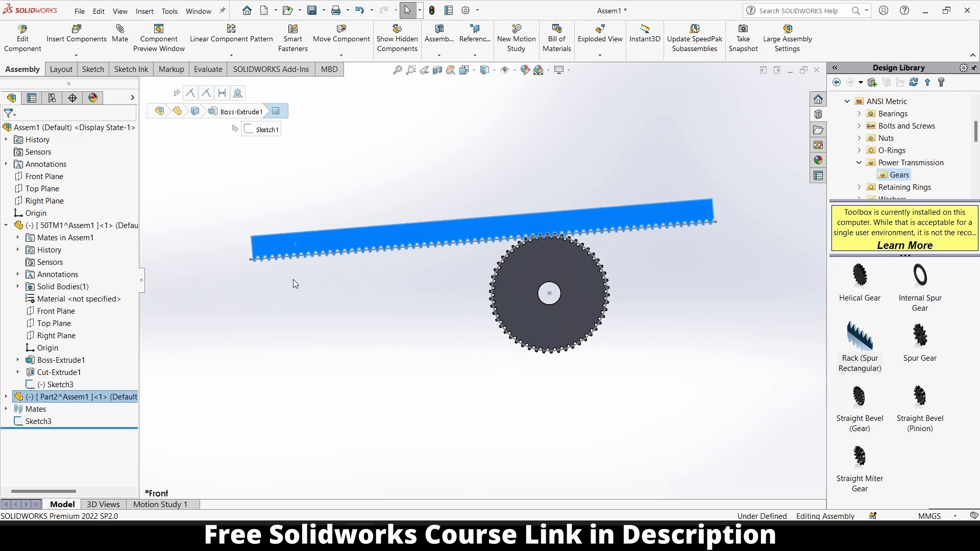
# Step: Edit the rack component in place within the assembly, without saving the modified documents
pyautogui.click(341, 277)
pyautogui.click(272, 239)
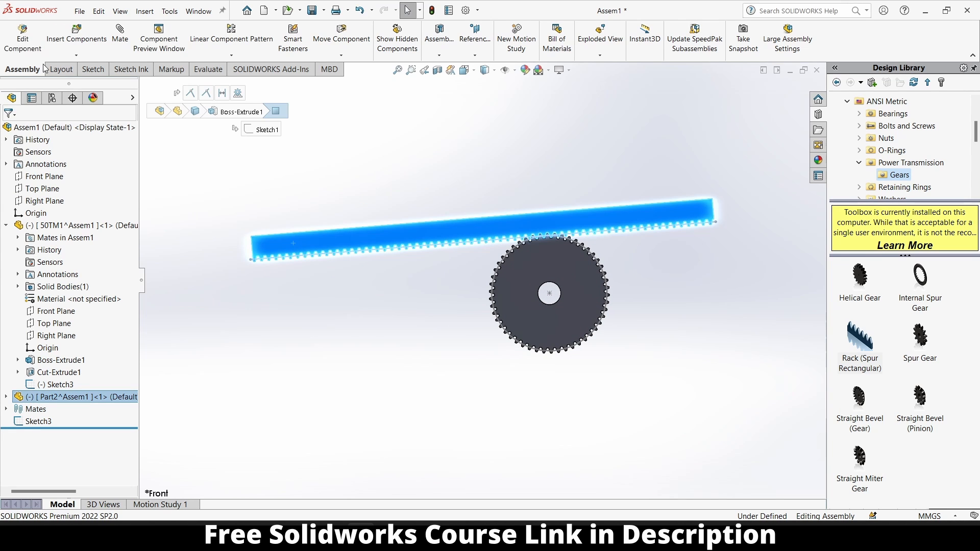
pyautogui.click(23, 33)
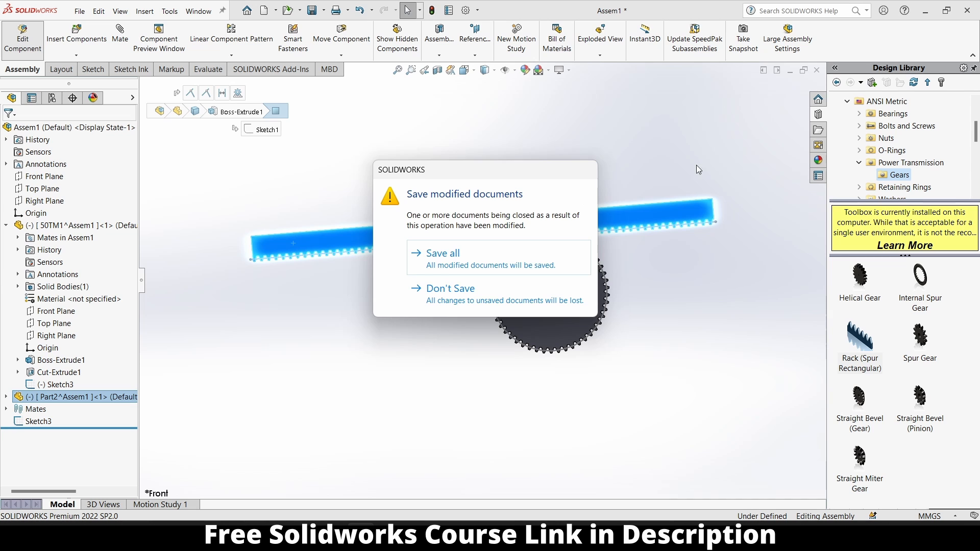
pyautogui.click(473, 296)
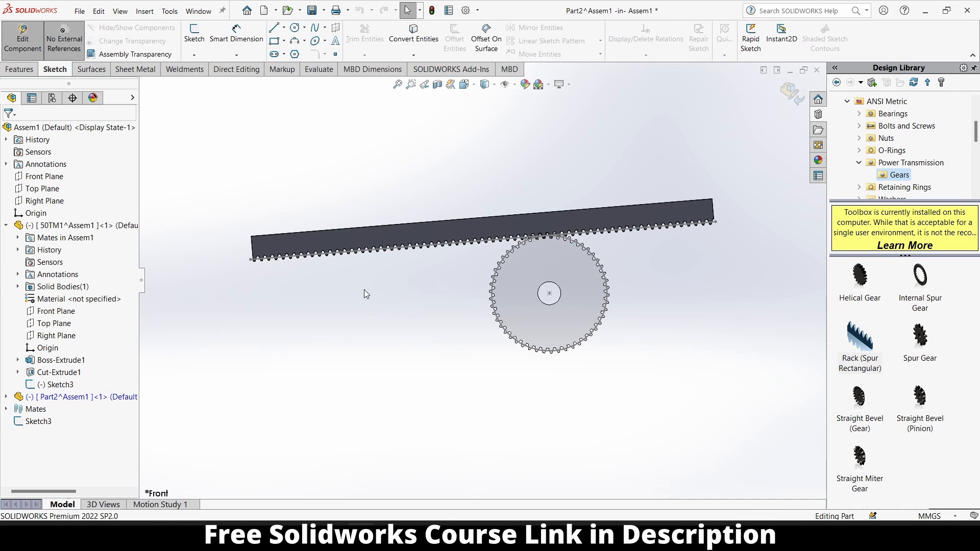
# Step: Sketch a circle about 4.75 mm in diameter on the rack's Front Plane, in the solid area near one end
pyautogui.click(6, 396)
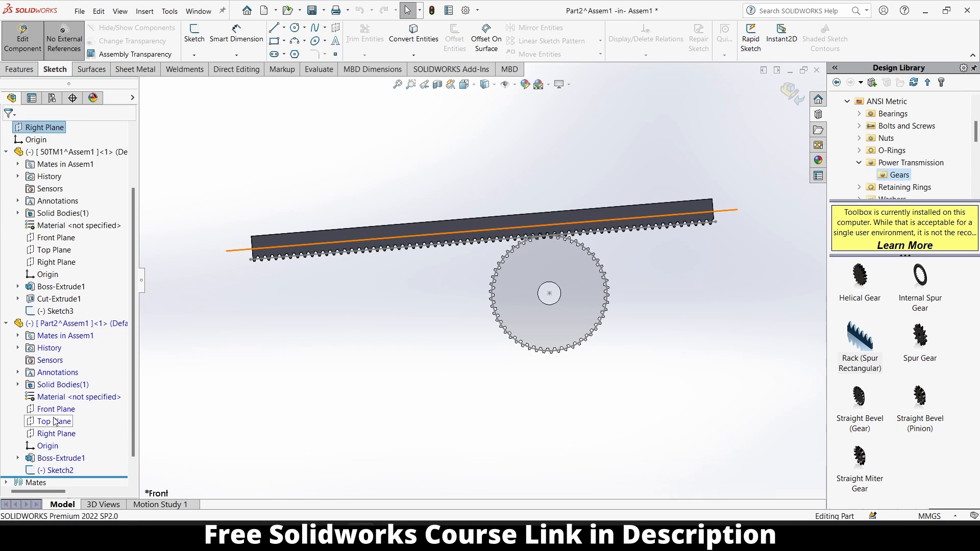
pyautogui.click(54, 409)
pyautogui.click(64, 398)
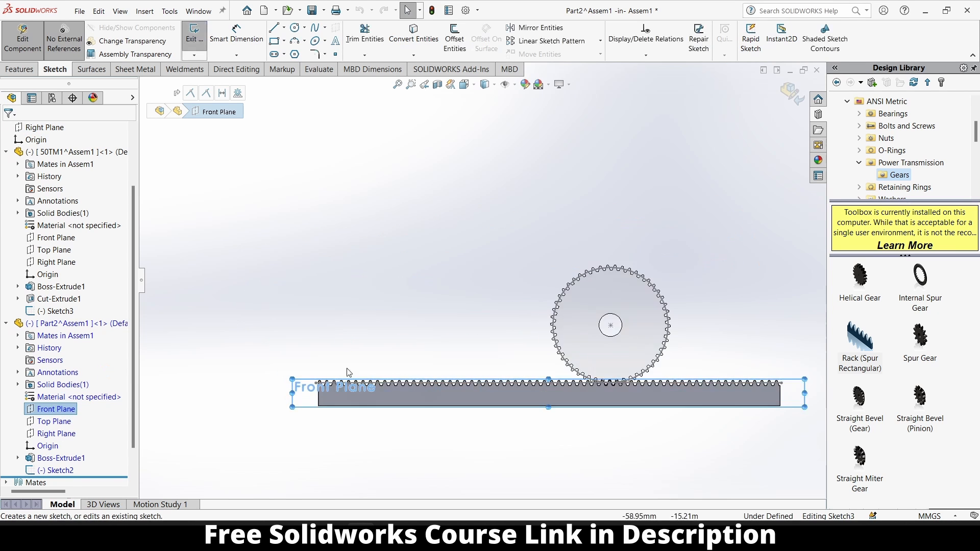
pyautogui.scroll(3, 210, 232)
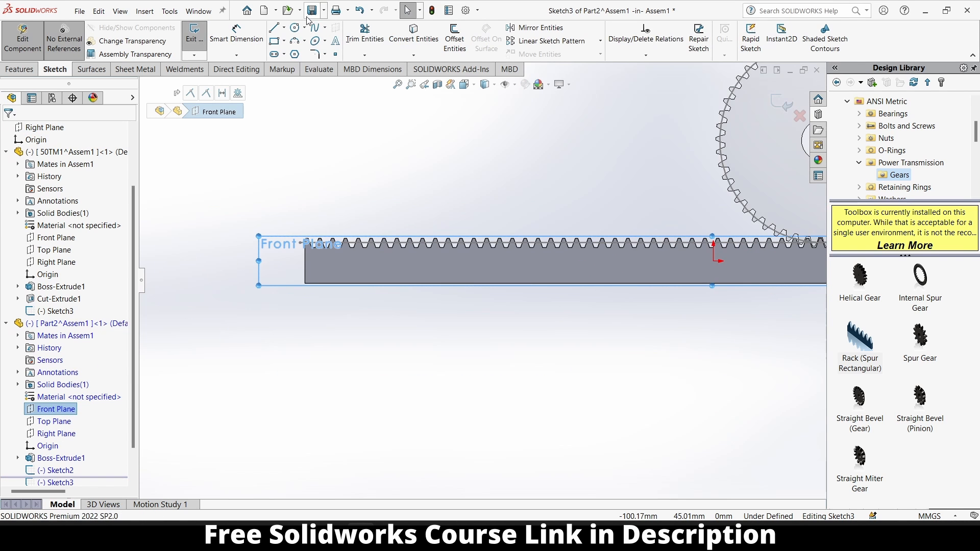
pyautogui.click(295, 28)
pyautogui.scroll(-3, 331, 236)
pyautogui.scroll(-2, 298, 288)
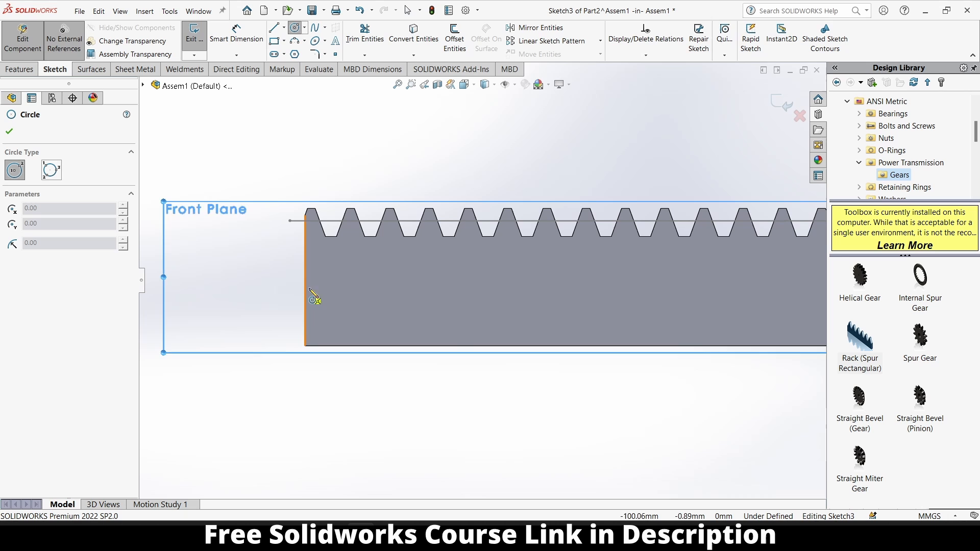
pyautogui.click(366, 289)
pyautogui.click(396, 290)
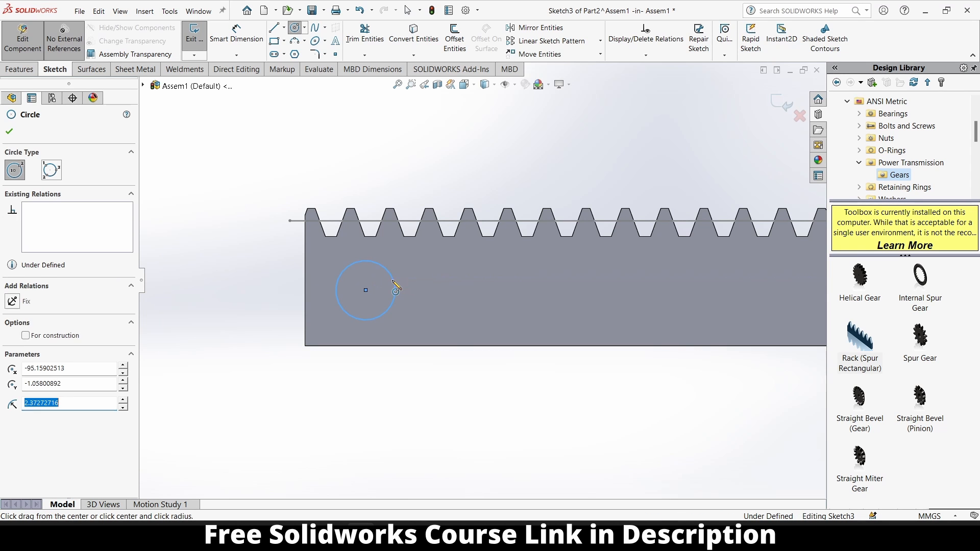
# Step: Dimension the circle's centre 5 mm from the rack's long edge opposite the teeth
pyautogui.click(236, 34)
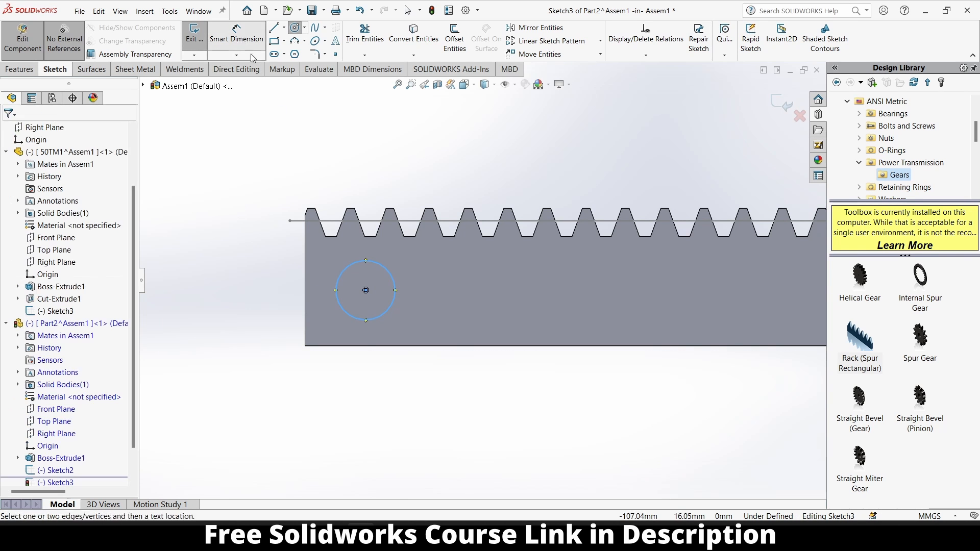
pyautogui.click(367, 347)
pyautogui.click(365, 290)
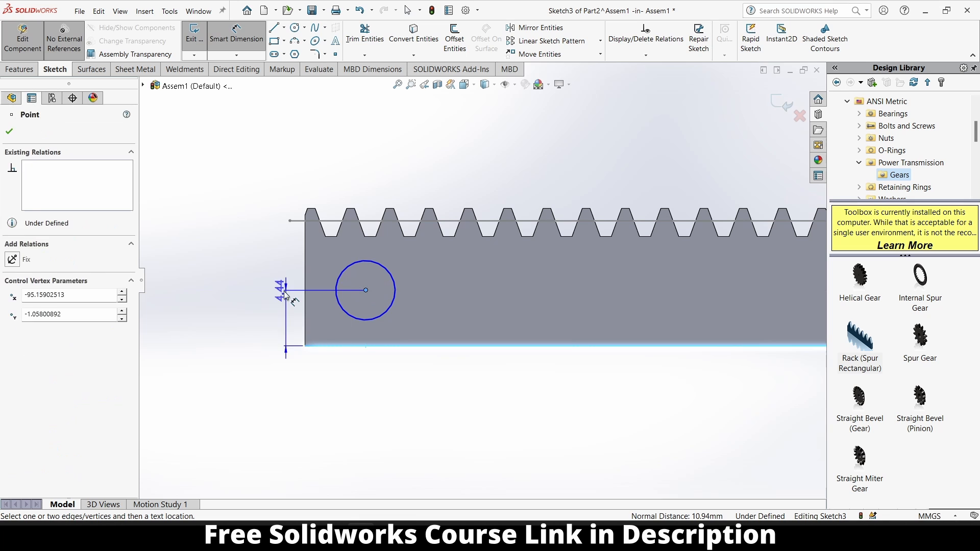
pyautogui.click(262, 294)
pyautogui.write('5')
pyautogui.press('Return')
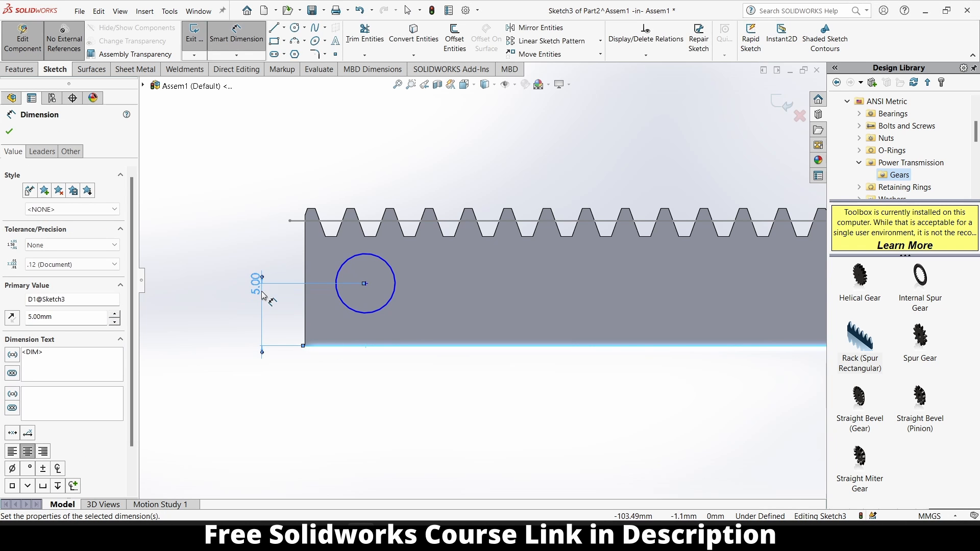
# Step: Dimension the circle's diameter as 3 mm and its centre 5 mm from the rack's end edge
pyautogui.click(341, 271)
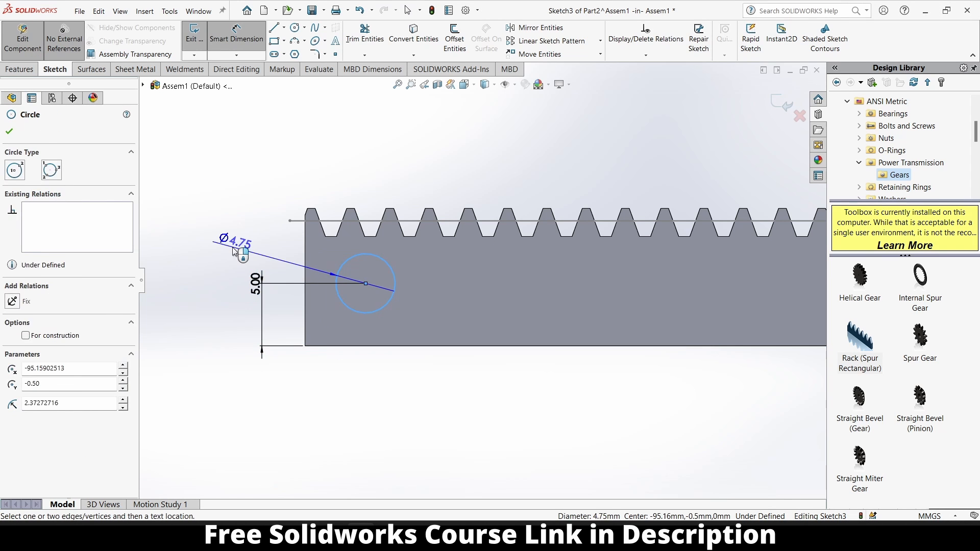
pyautogui.click(232, 245)
pyautogui.write('3.00mm')
pyautogui.press('Return')
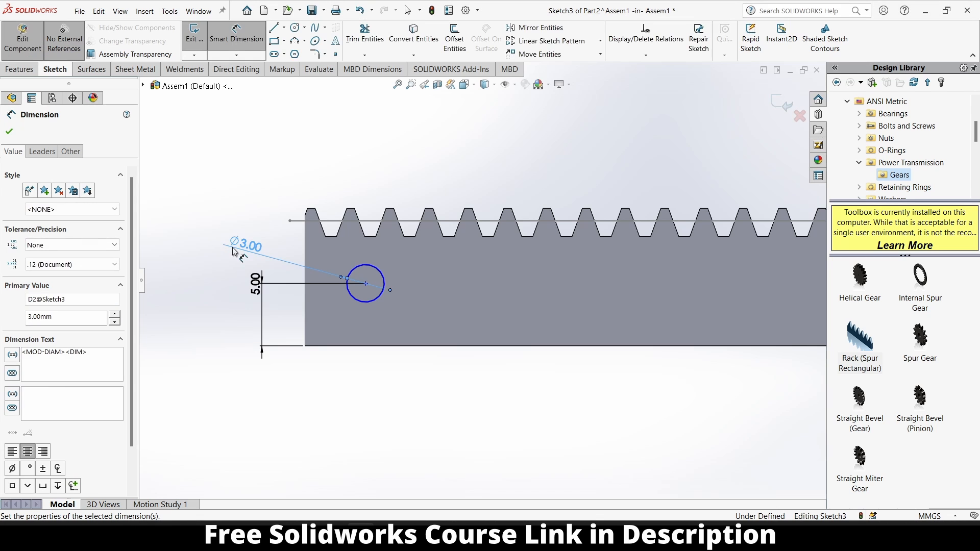
pyautogui.click(305, 278)
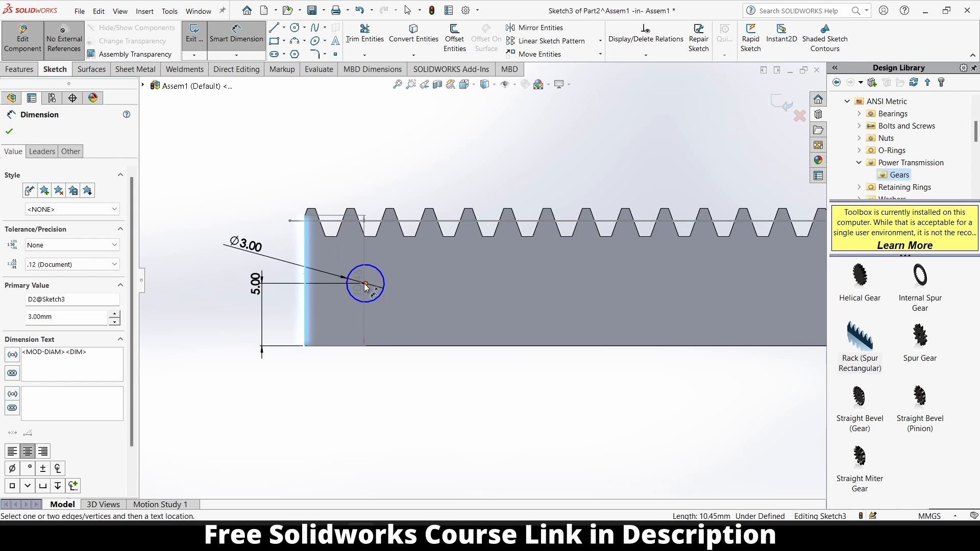
pyautogui.click(366, 284)
pyautogui.click(370, 384)
pyautogui.write('5')
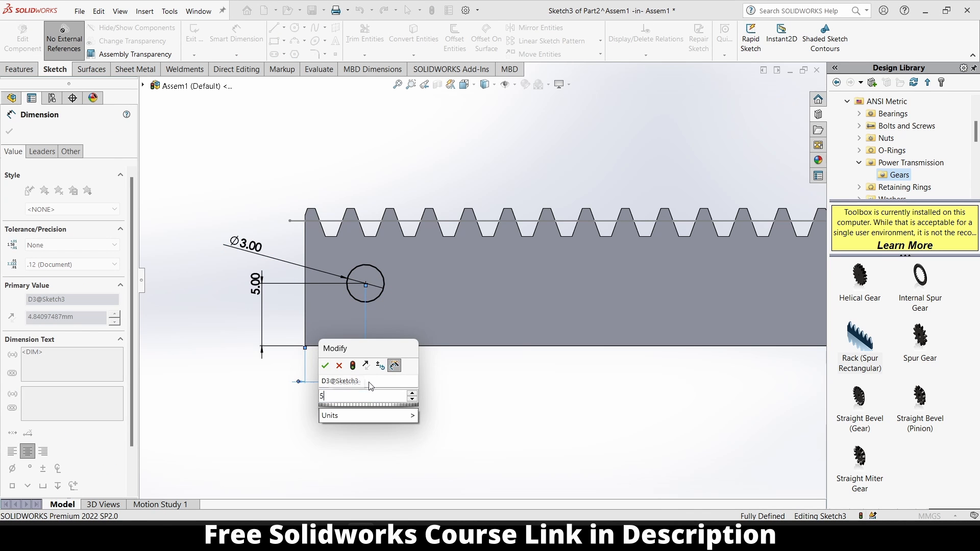
pyautogui.press('Return')
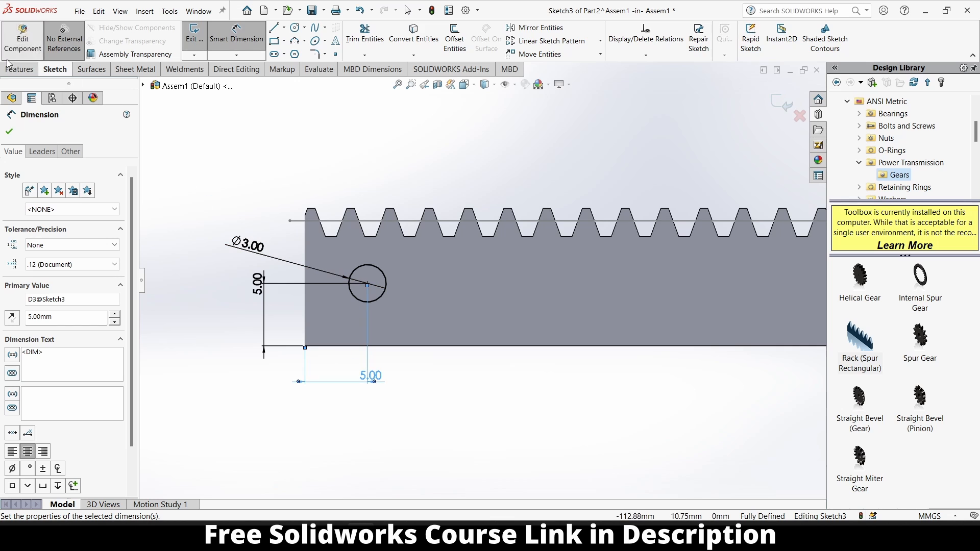
# Step: Set up a Through All extruded cut from the sketch, with the circle's inner region as the selected contour
pyautogui.click(30, 70)
pyautogui.click(354, 39)
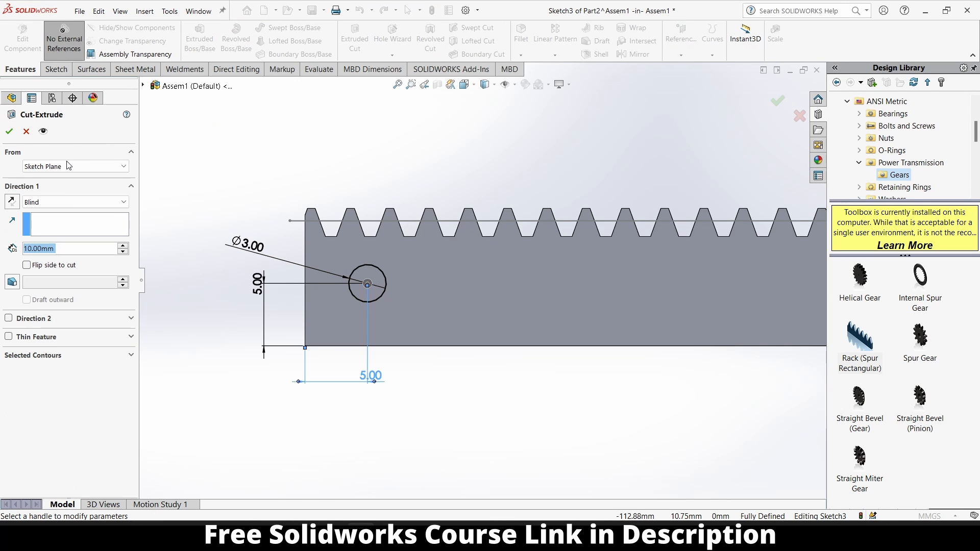
pyautogui.click(71, 202)
pyautogui.click(41, 221)
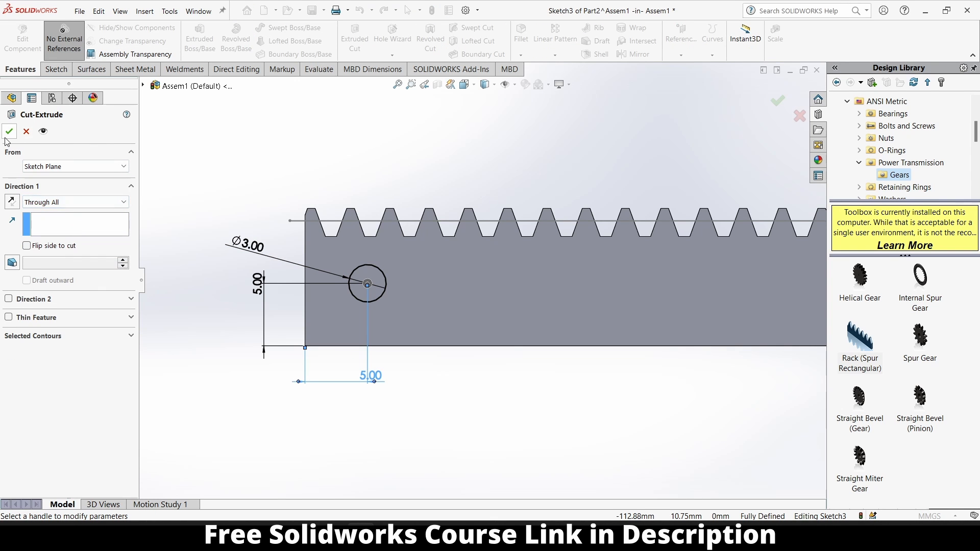
pyautogui.click(10, 132)
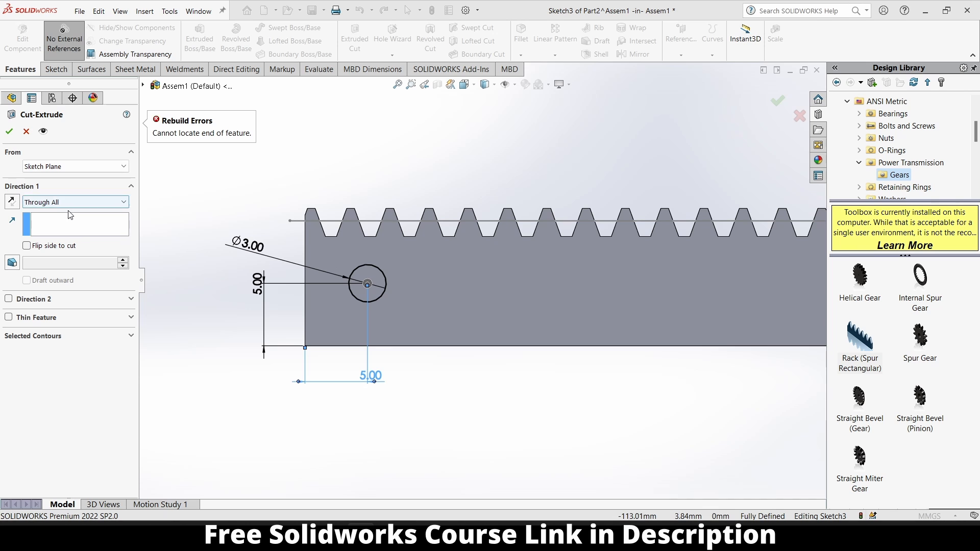
pyautogui.click(72, 335)
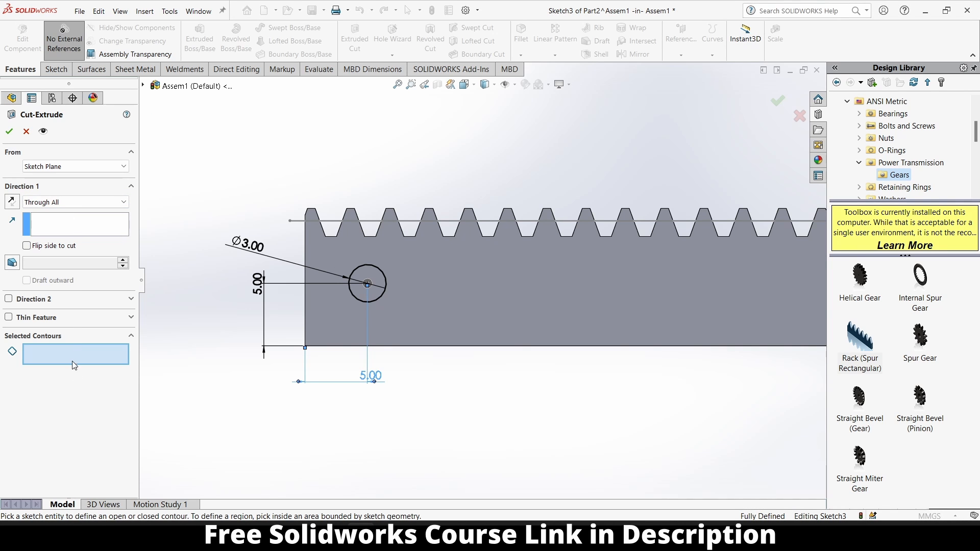
pyautogui.click(368, 281)
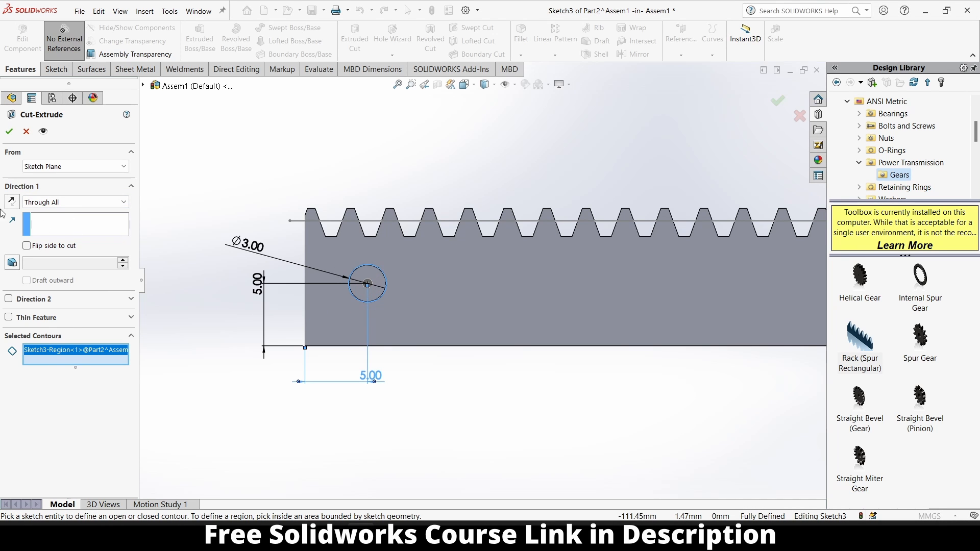
pyautogui.click(12, 133)
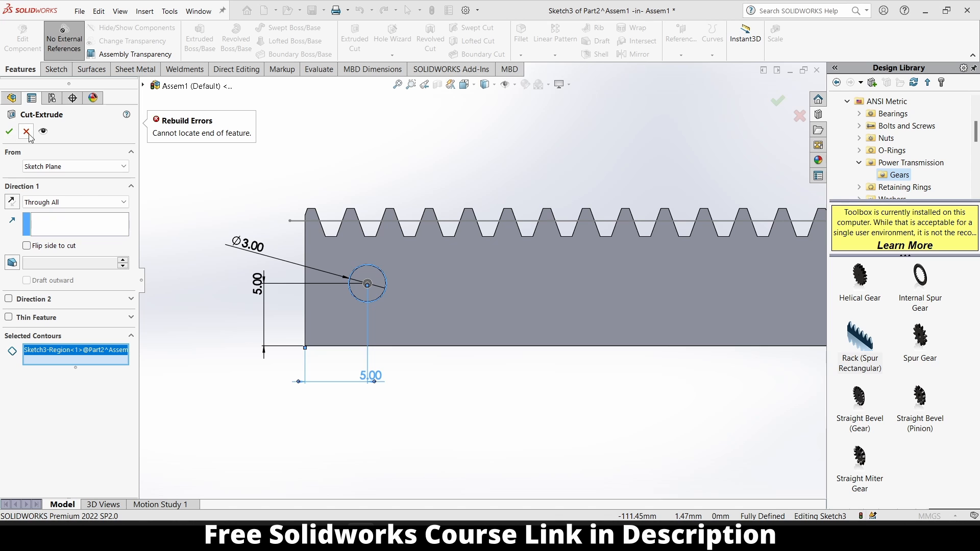
# Step: Reverse the direction of the Through All cut so it passes into the rack body, and accept it
pyautogui.scroll(-3, 400, 306)
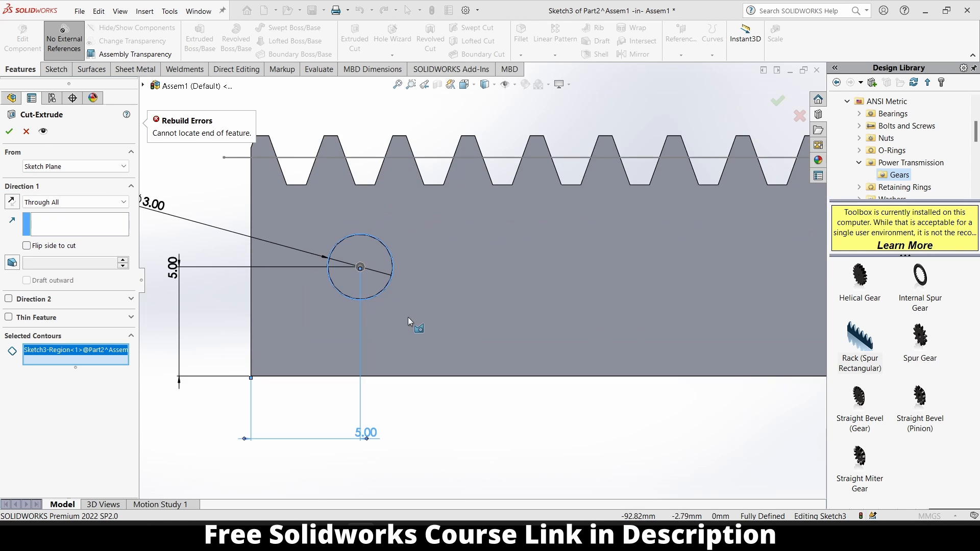
pyautogui.moveTo(408, 317); pyautogui.dragTo(409, 266, button='middle')
pyautogui.scroll(5, 409, 267)
pyautogui.scroll(-2, 510, 342)
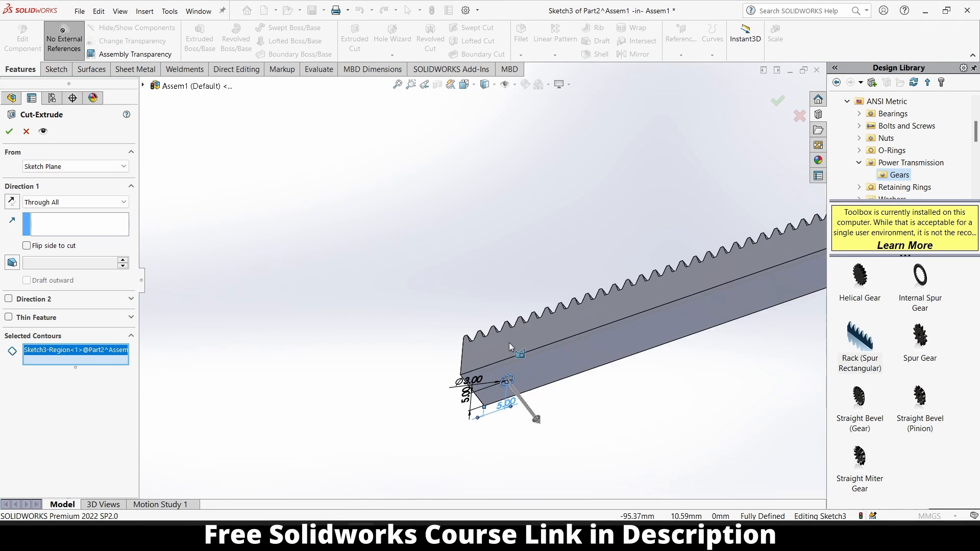
pyautogui.moveTo(510, 342); pyautogui.dragTo(505, 342, button='middle')
pyautogui.click(12, 202)
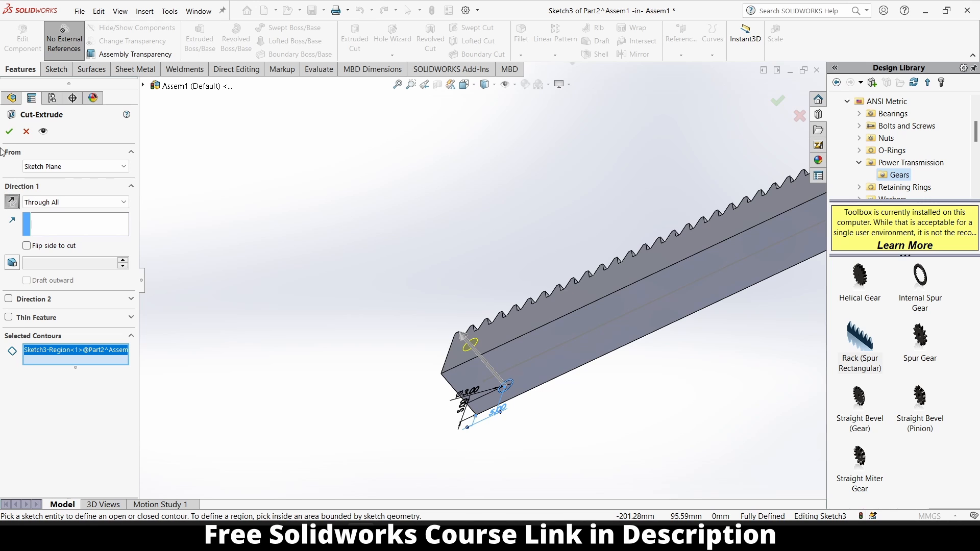
pyautogui.click(9, 131)
pyautogui.scroll(3, 448, 218)
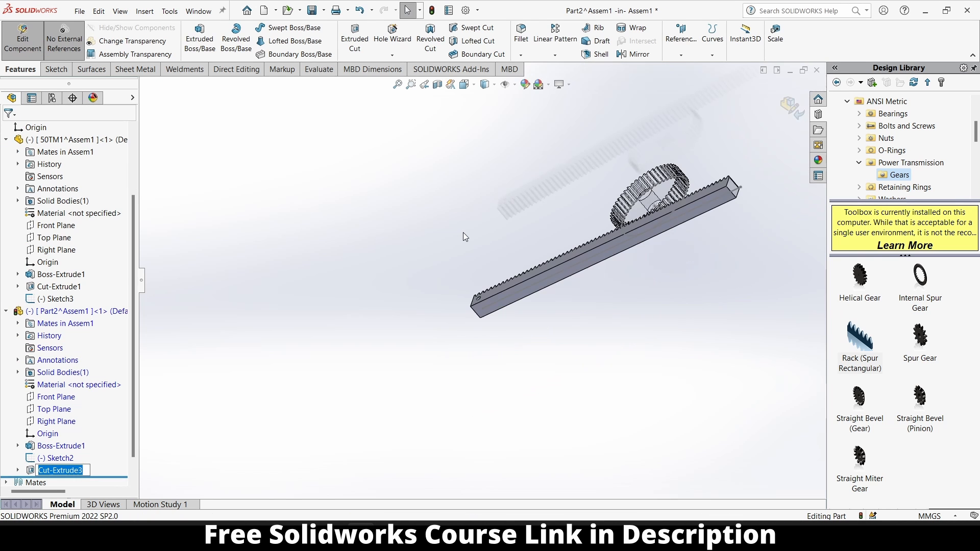
# Step: Leave component editing, collapse the gear's feature list and rebuild the assembly
pyautogui.moveTo(466, 233); pyautogui.dragTo(550, 219, button='middle')
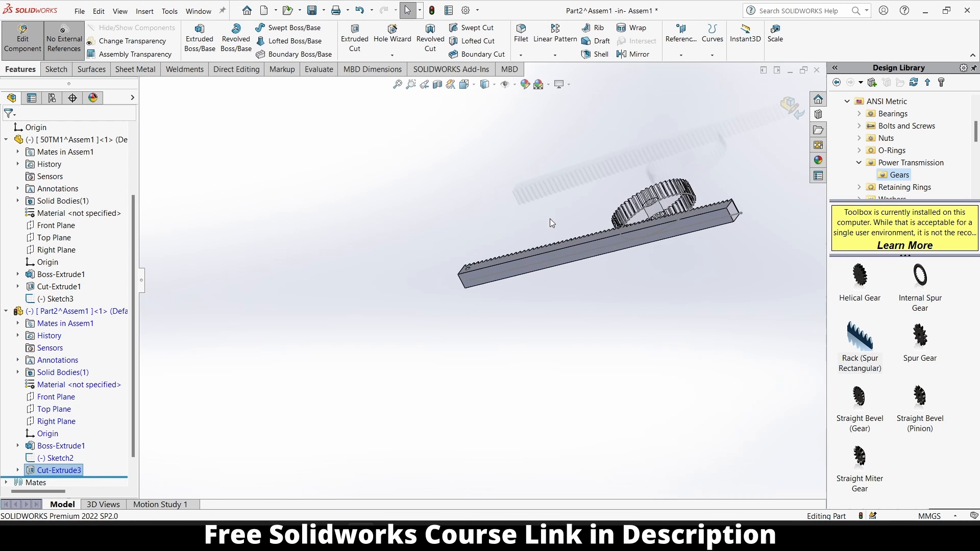
pyautogui.click(792, 109)
pyautogui.moveTo(663, 279); pyautogui.dragTo(591, 185, button='middle')
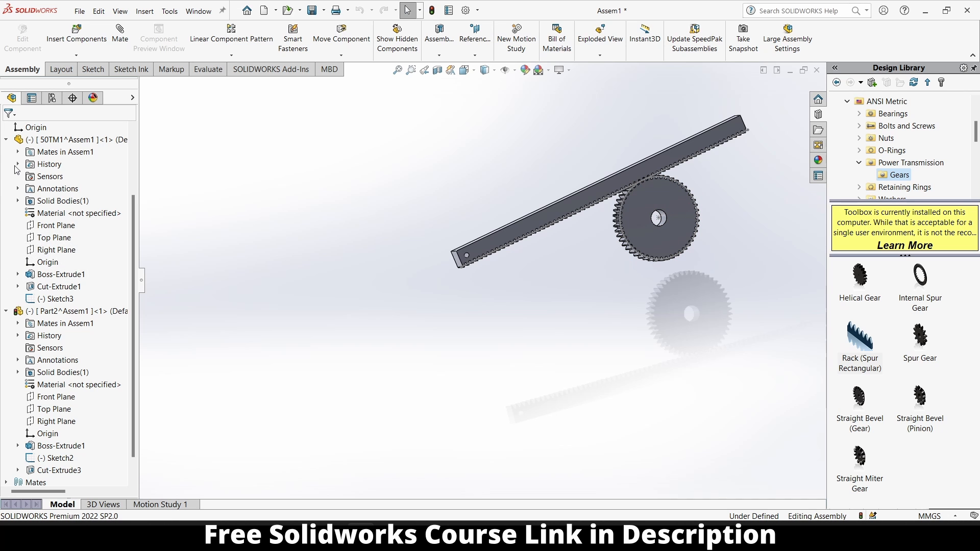
pyautogui.scroll(3, 15, 170)
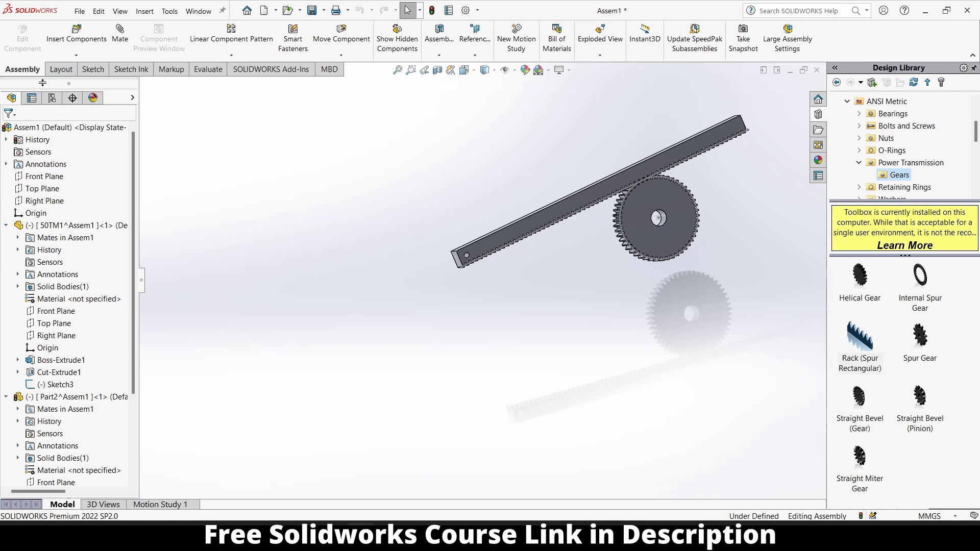
pyautogui.click(6, 225)
pyautogui.click(432, 10)
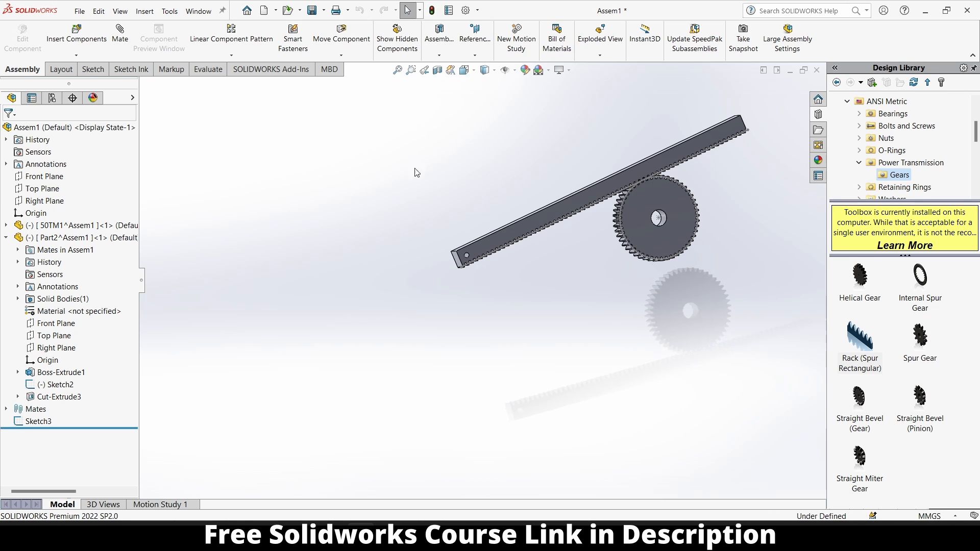
# Step: Save all modified documents with the assembly named "rack and pinin", keeping the virtual components internally inside the assembly
pyautogui.hotkey('ctrl', 's')
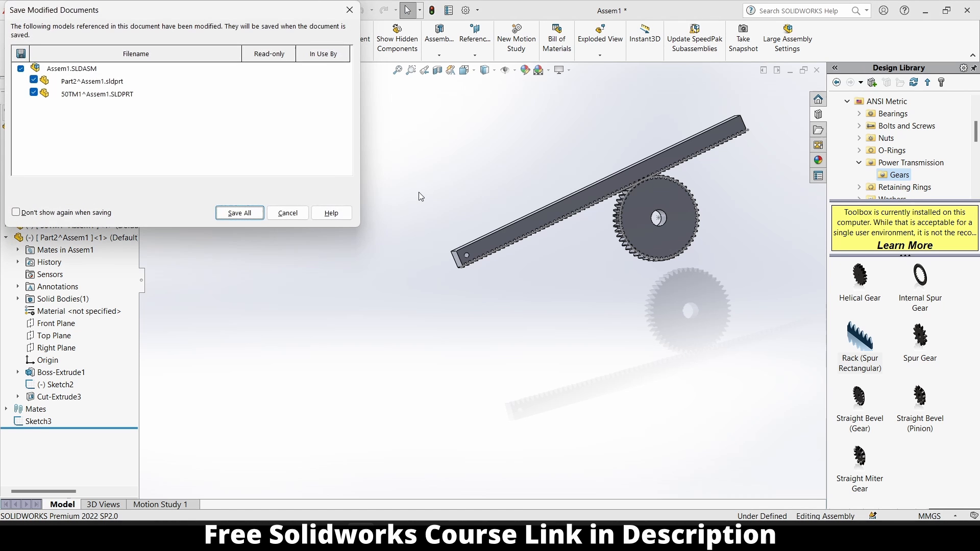
pyautogui.click(239, 213)
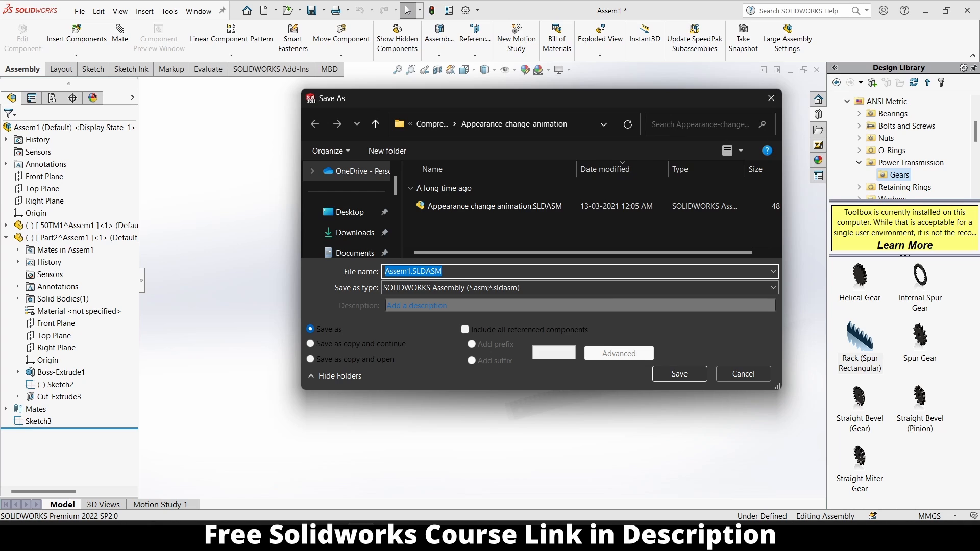
pyautogui.write('pis')
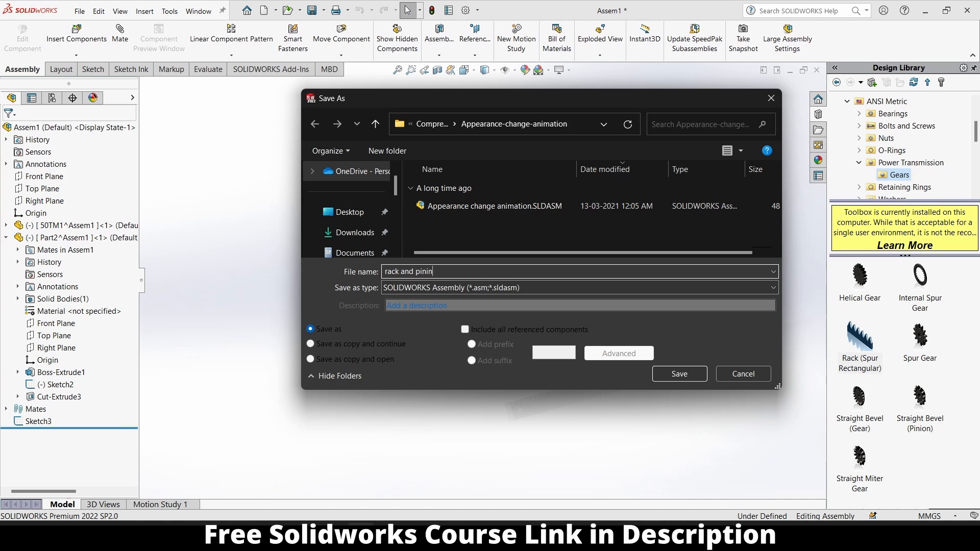
pyautogui.press('Return')
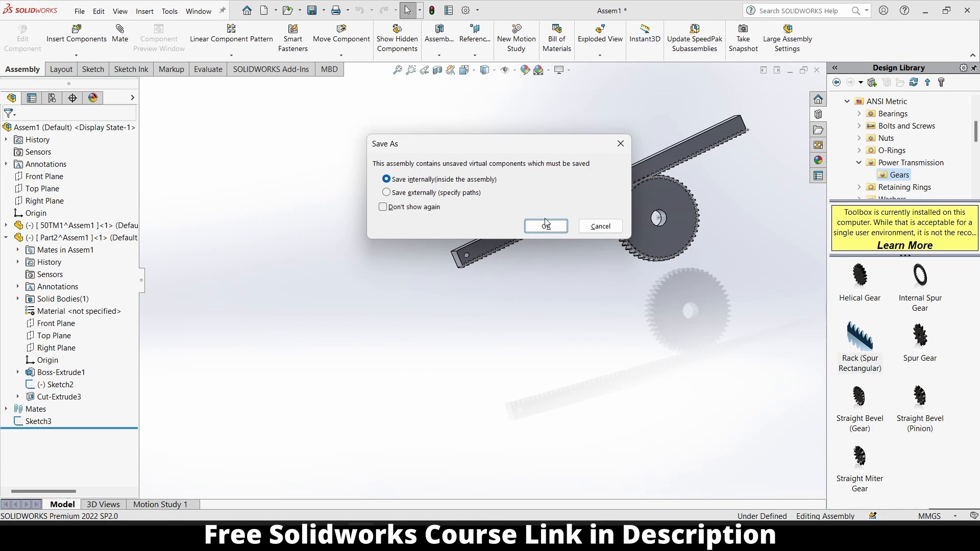
pyautogui.click(545, 225)
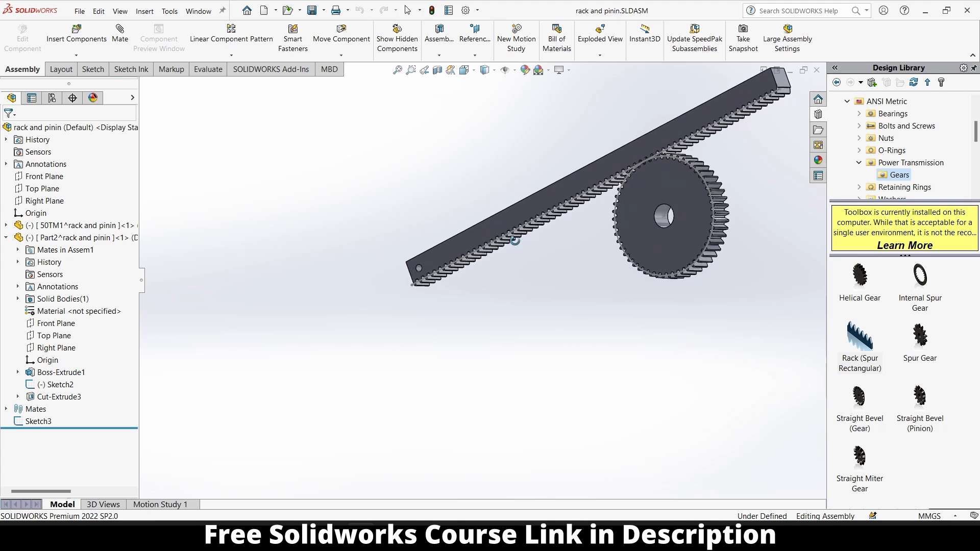
# Step: Select the 50TM1 gear component in the assembly
pyautogui.moveTo(515, 240); pyautogui.dragTo(413, 233, button='middle')
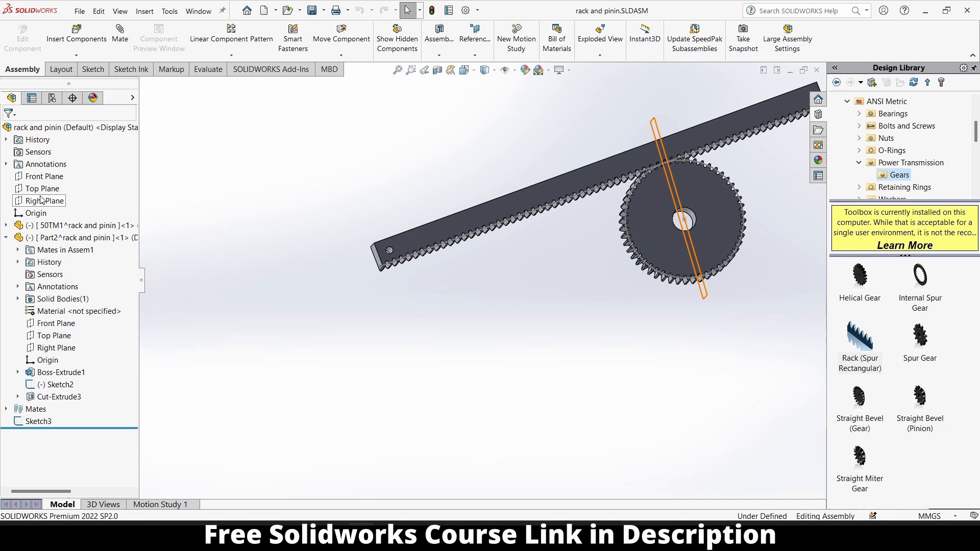
pyautogui.rightClick(48, 226)
pyautogui.click(119, 171)
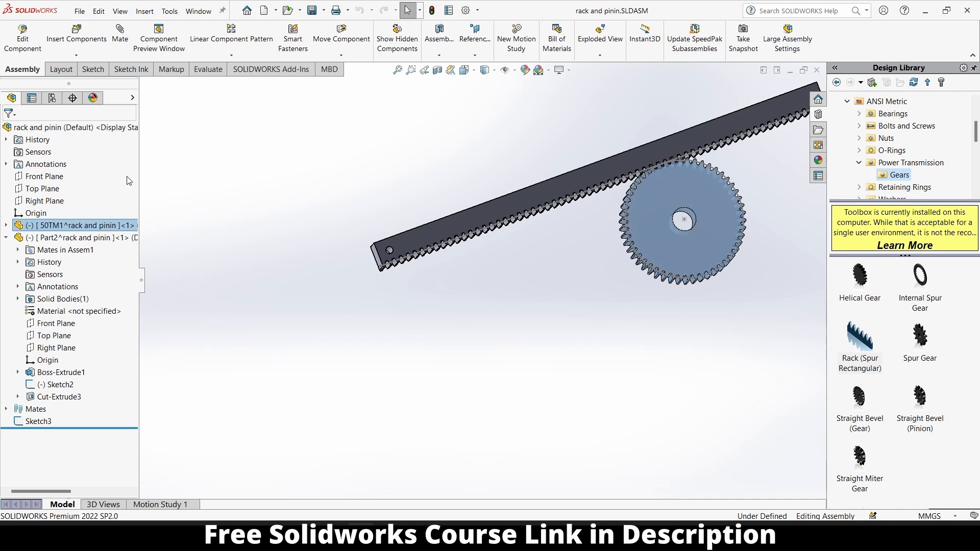
pyautogui.click(57, 188)
pyautogui.click(67, 178)
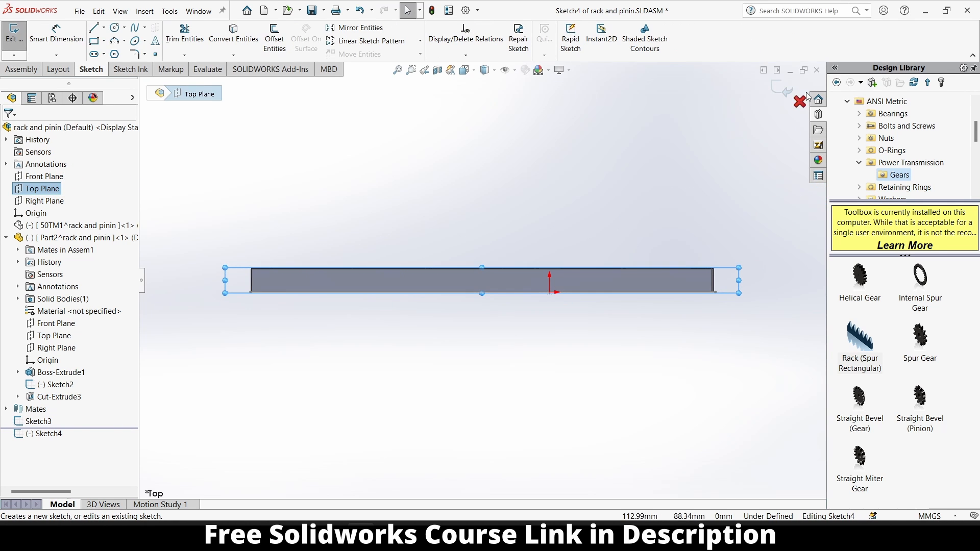
pyautogui.click(784, 92)
# Step: Insert a new part into the assembly, positioned on the assembly's Right Plane
pyautogui.click(76, 54)
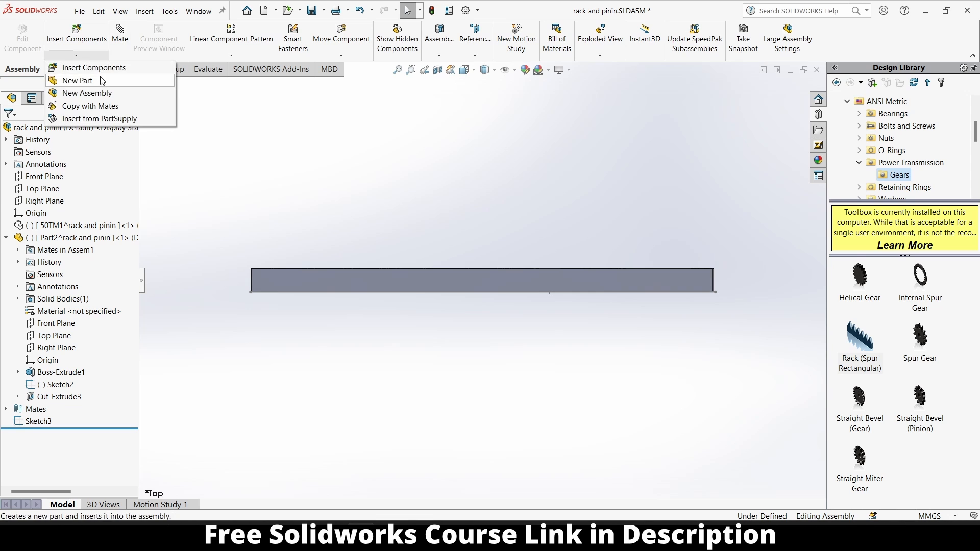
pyautogui.click(102, 84)
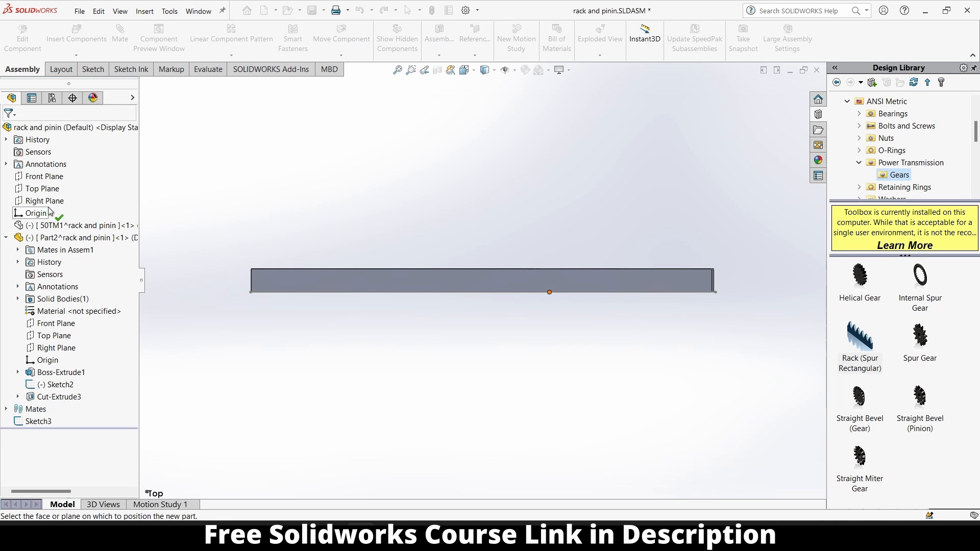
pyautogui.click(52, 204)
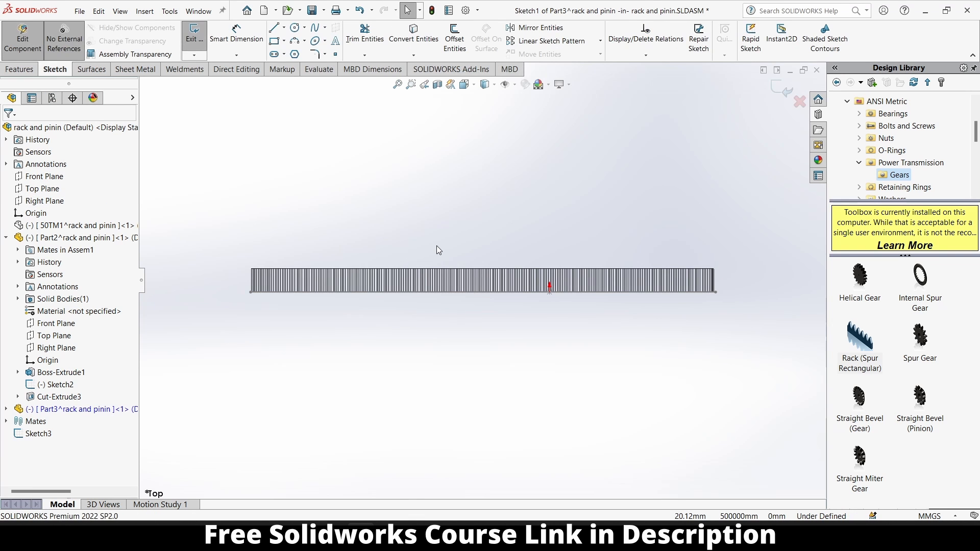
# Step: Sketch a horizontal line about 9.84 mm long, starting directly above the origin and just below the rack
pyautogui.scroll(3, 472, 306)
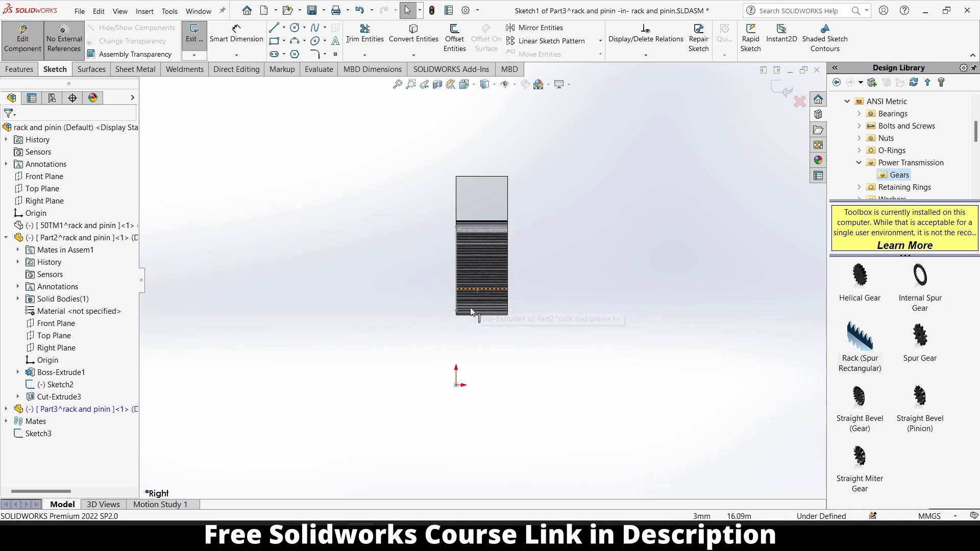
pyautogui.scroll(-2, 472, 308)
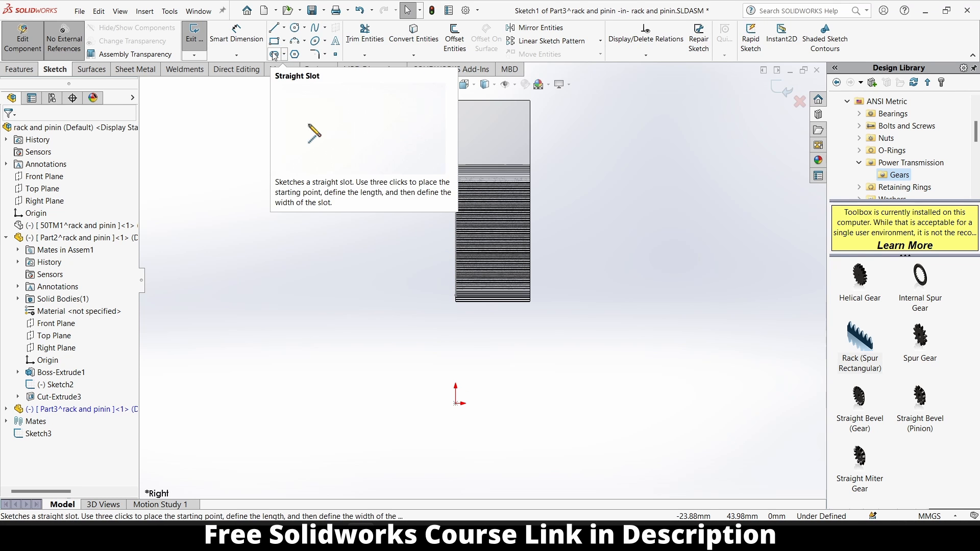
pyautogui.click(274, 28)
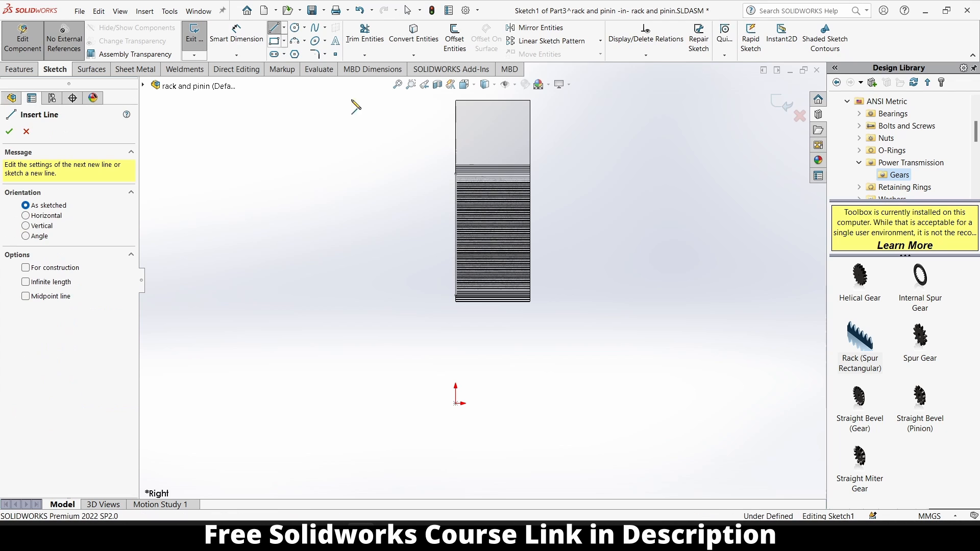
pyautogui.click(455, 317)
pyautogui.click(529, 317)
pyautogui.press('Escape')
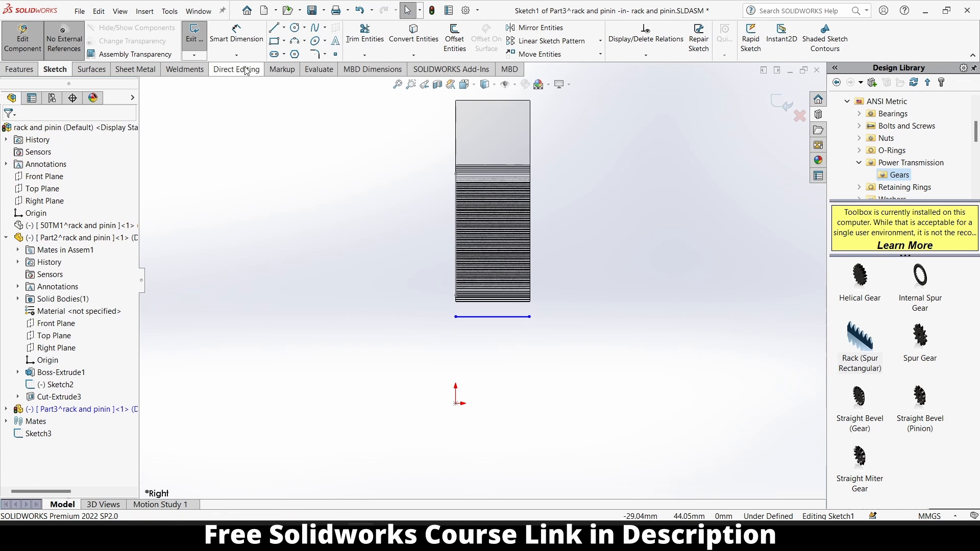
# Step: Dimension the line's vertical distance from the origin at 30 mm
pyautogui.click(236, 33)
pyautogui.click(480, 316)
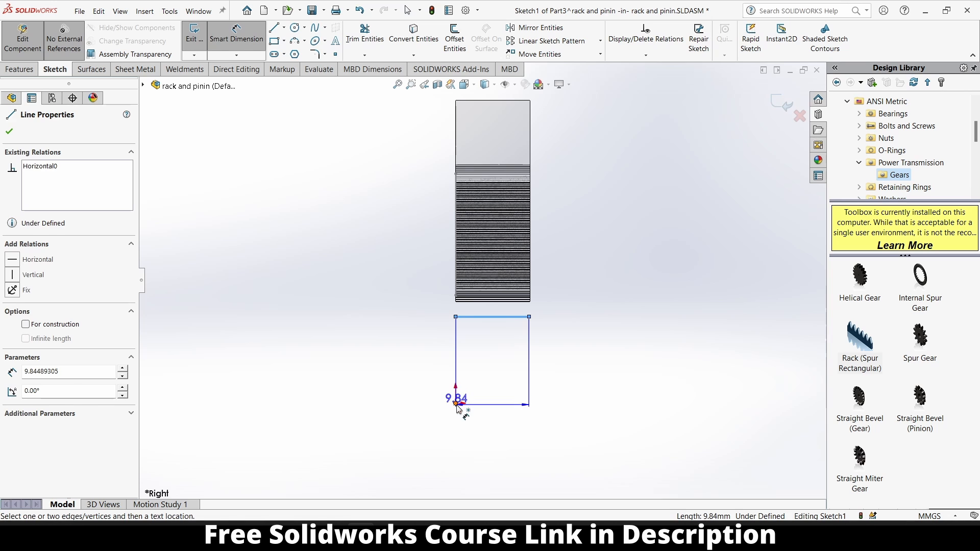
pyautogui.click(365, 391)
pyautogui.write('30')
pyautogui.press('Return')
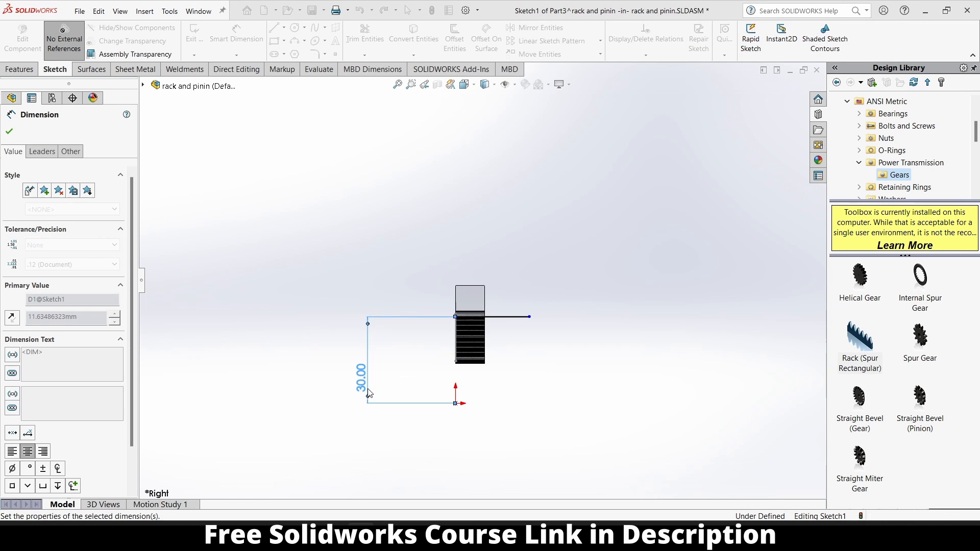
pyautogui.scroll(-2, 493, 319)
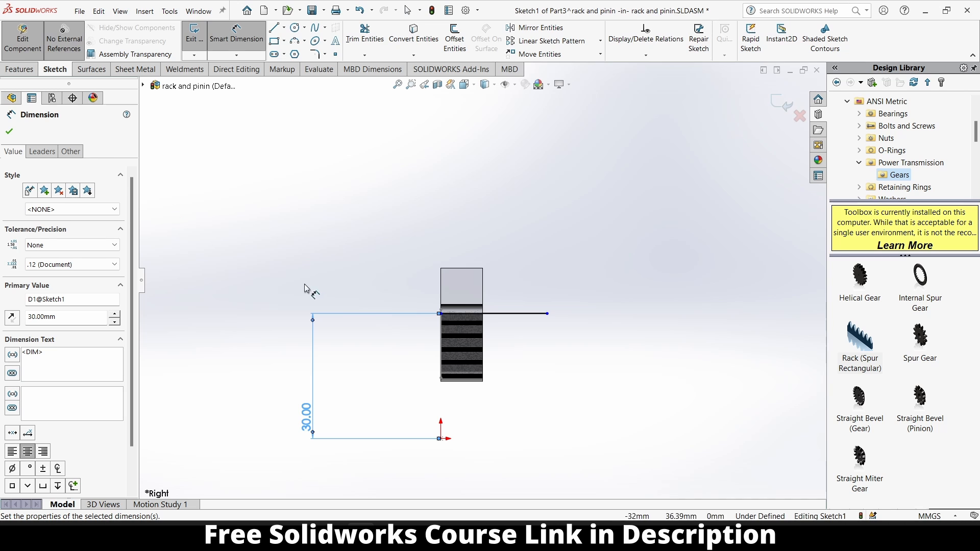
pyautogui.click(9, 132)
pyautogui.press('Escape')
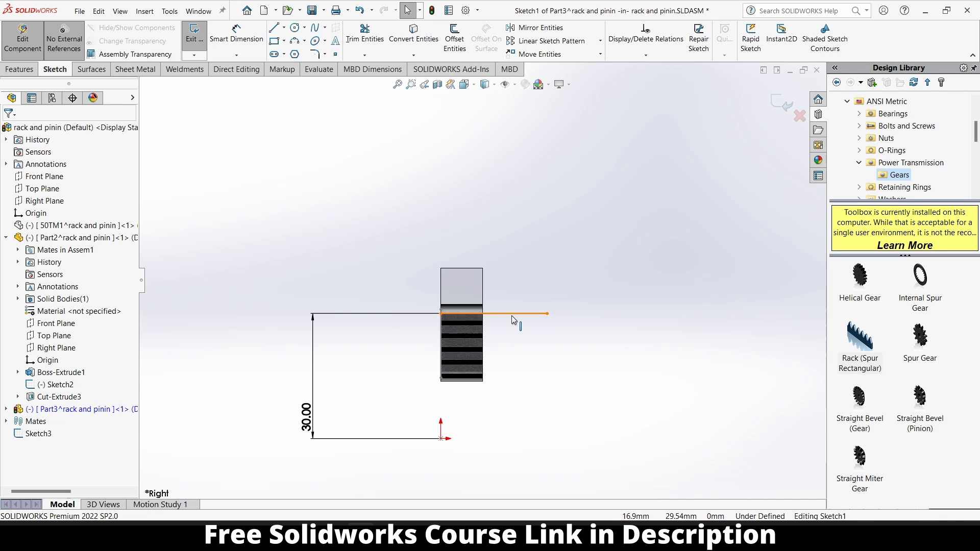
# Step: Convert the horizontal line to construction geometry and close the sketch
pyautogui.click(515, 313)
pyautogui.click(557, 284)
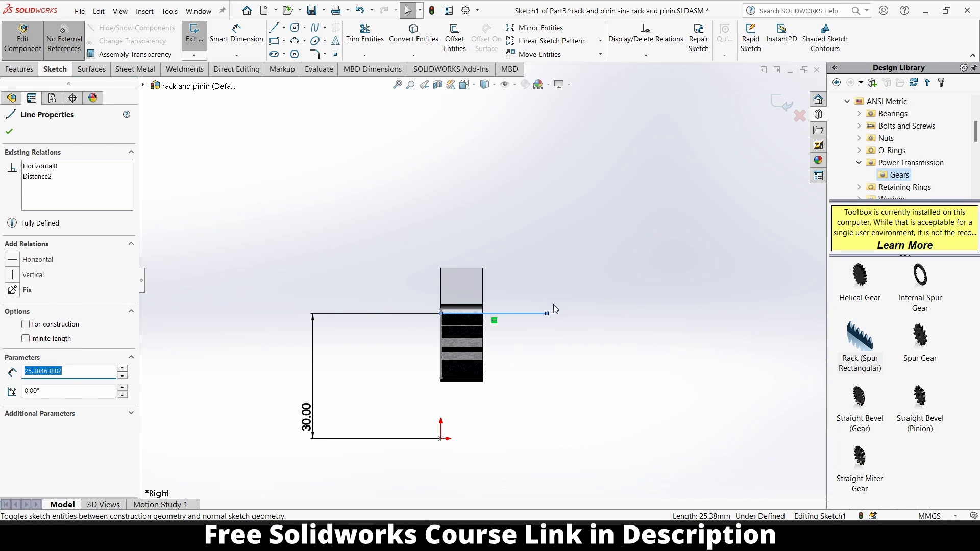
pyautogui.press('Escape')
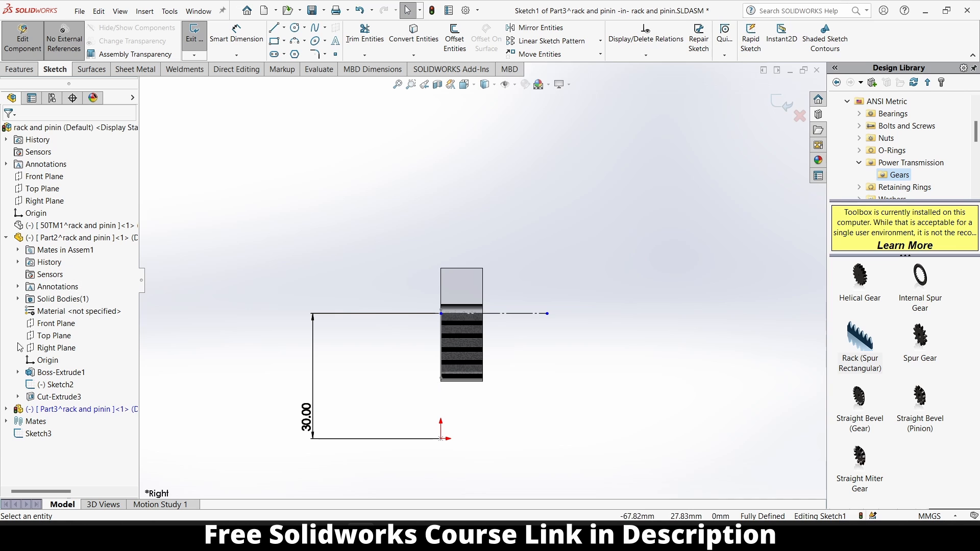
pyautogui.rightClick(70, 409)
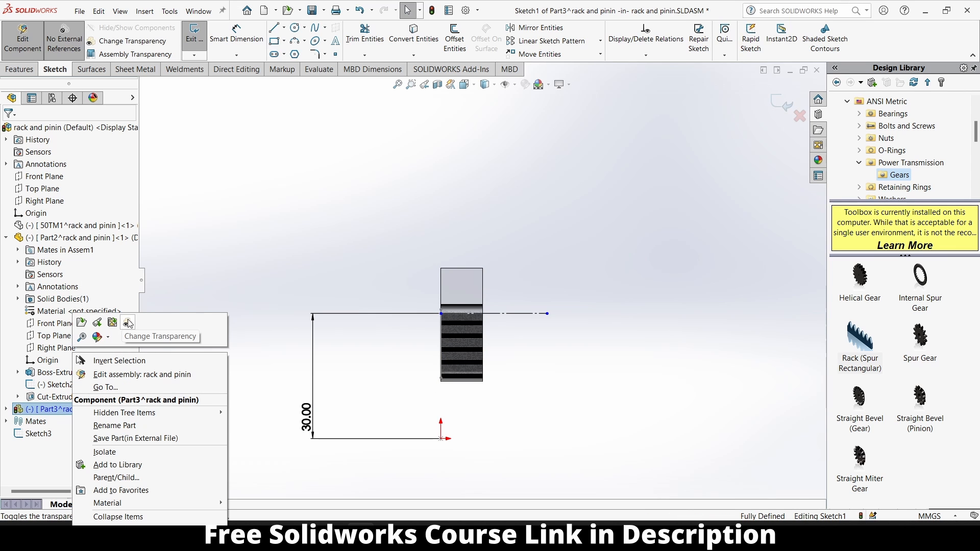
pyautogui.click(596, 178)
pyautogui.scroll(-1, 458, 335)
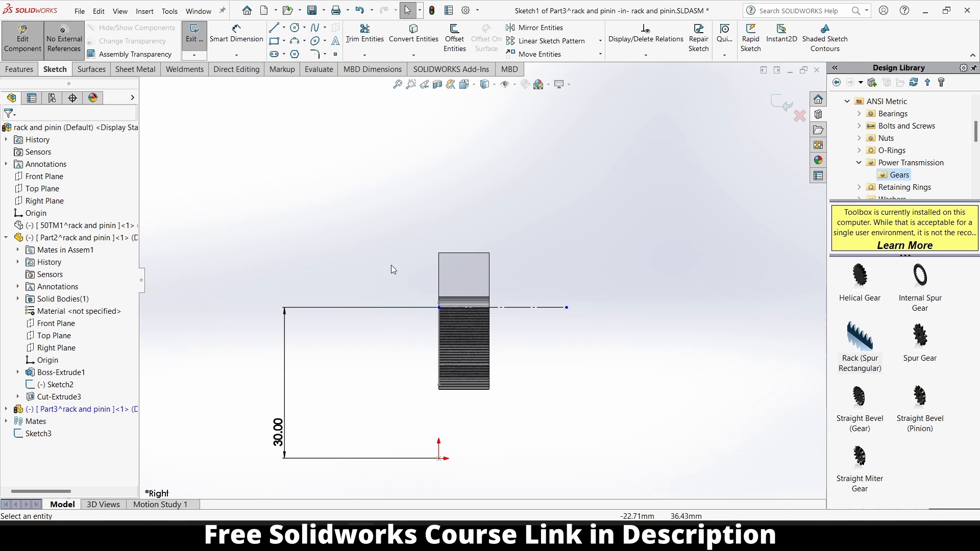
pyautogui.click(781, 104)
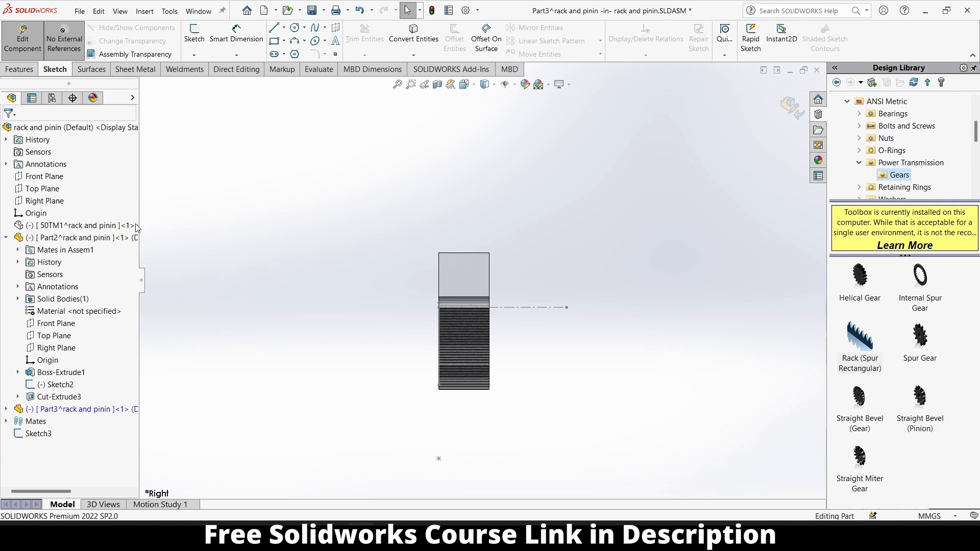
# Step: Hide the Part2 rack component and expand Part3 in the feature tree
pyautogui.rightClick(81, 238)
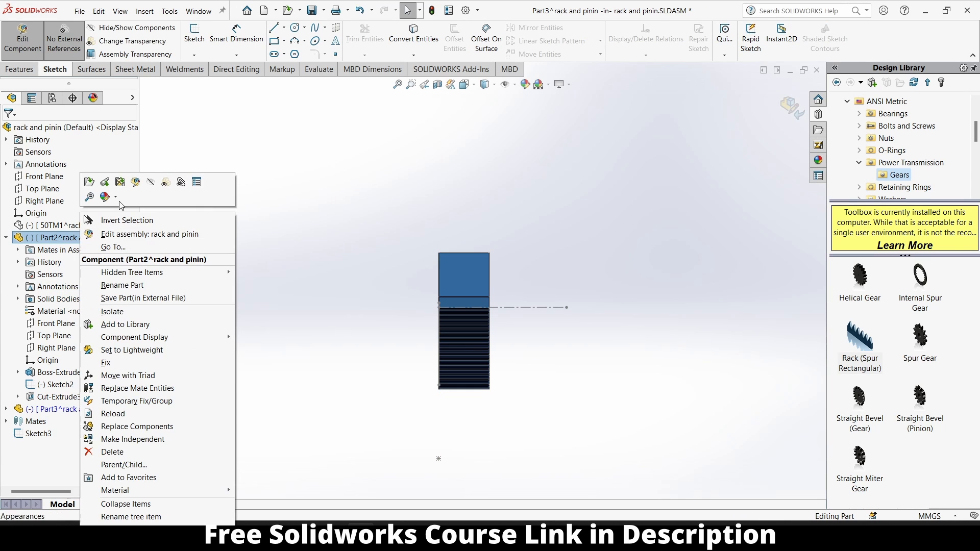
pyautogui.click(151, 184)
pyautogui.click(83, 250)
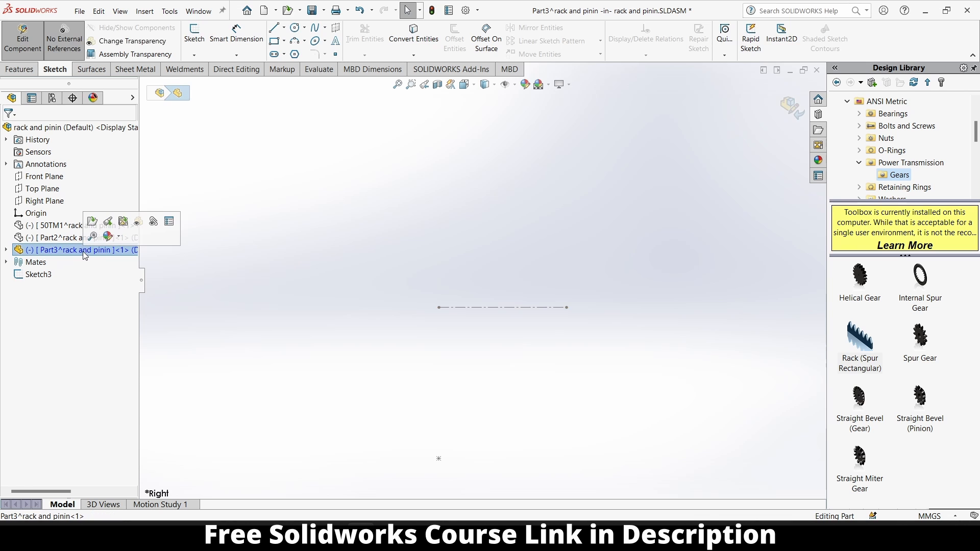
pyautogui.click(5, 250)
pyautogui.click(438, 458)
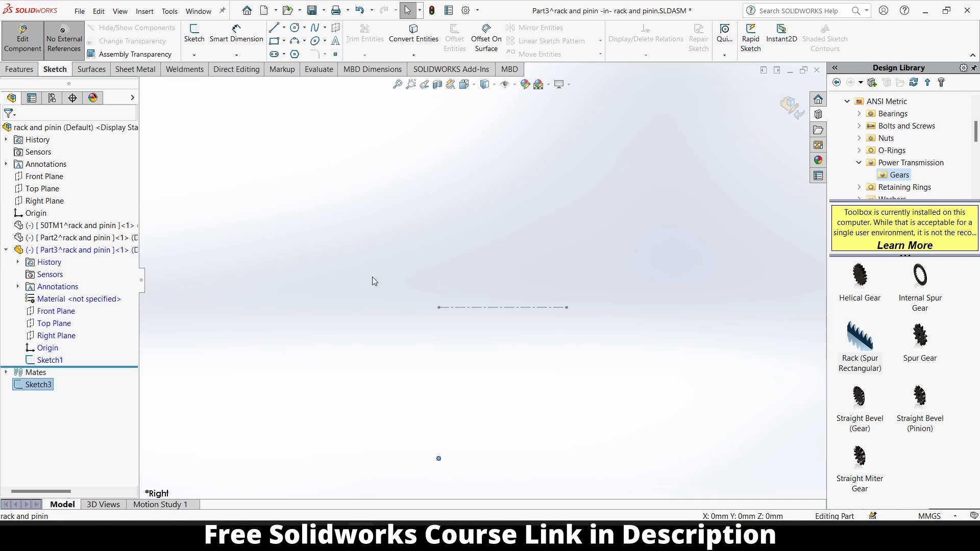
pyautogui.click(46, 250)
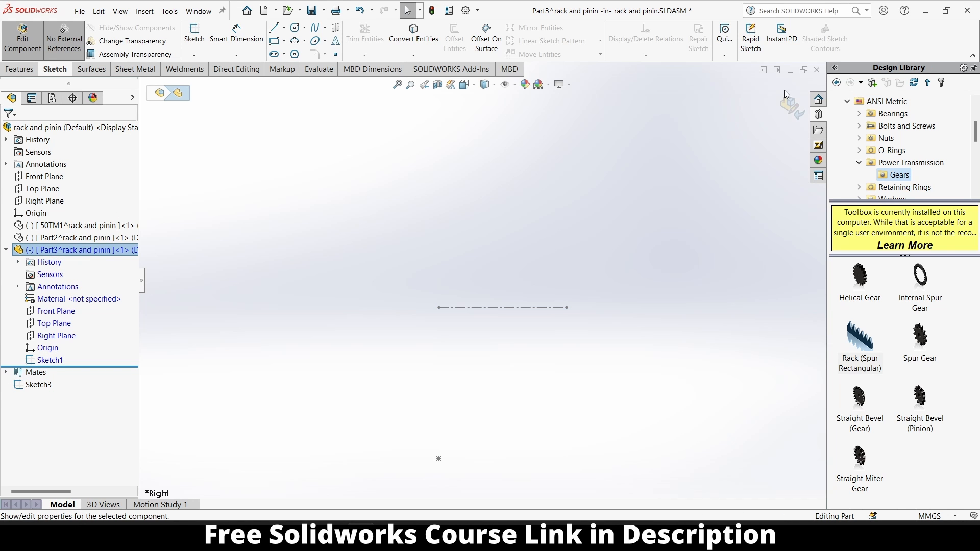
pyautogui.click(792, 109)
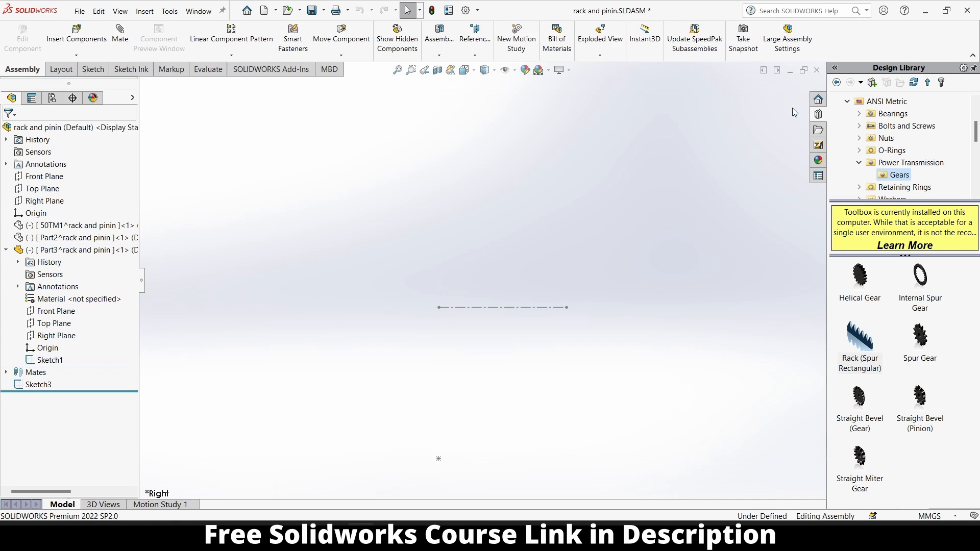
pyautogui.click(77, 250)
pyautogui.click(84, 221)
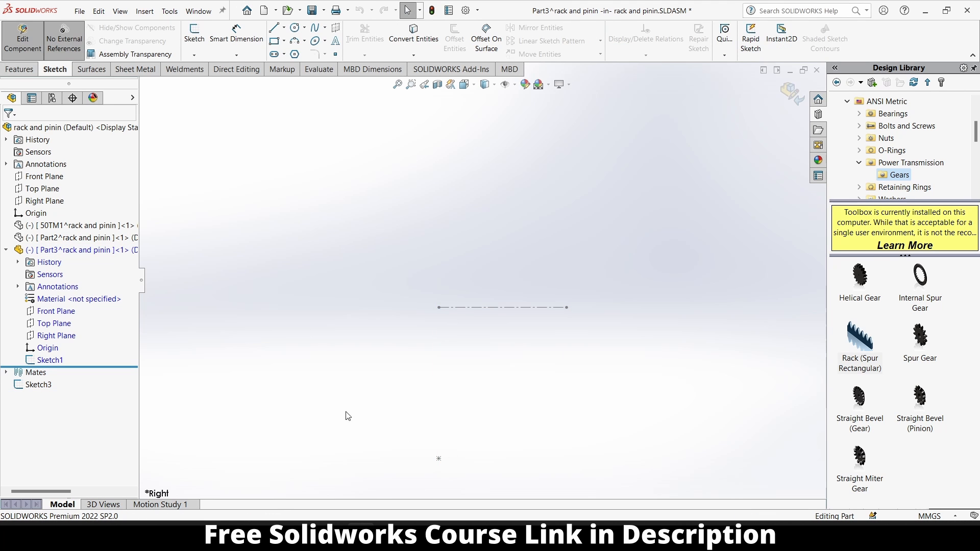
# Step: Hide the assembly's Sketch3
pyautogui.click(34, 383)
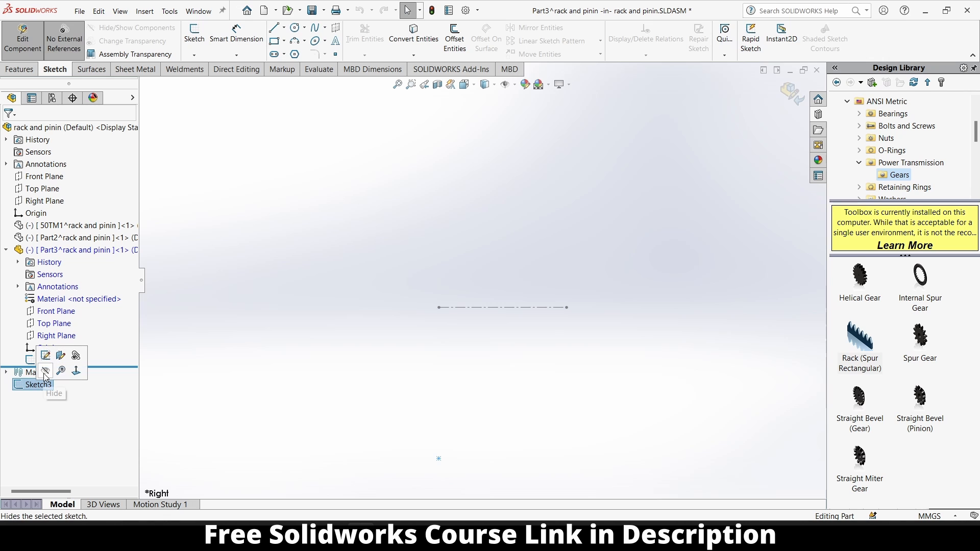
pyautogui.click(45, 371)
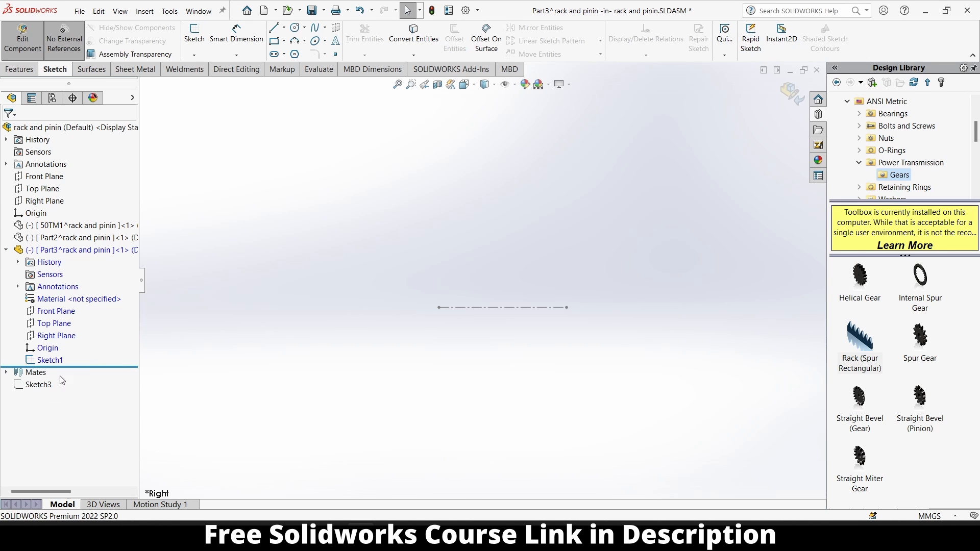
# Step: Start a sketch on Part3's Front Plane and place a sketch point at the origin
pyautogui.click(64, 315)
pyautogui.click(72, 295)
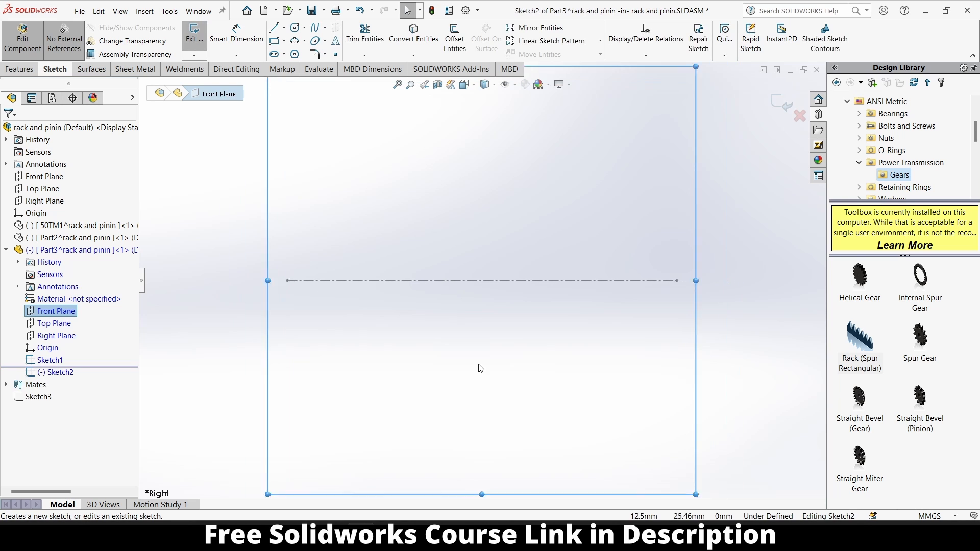
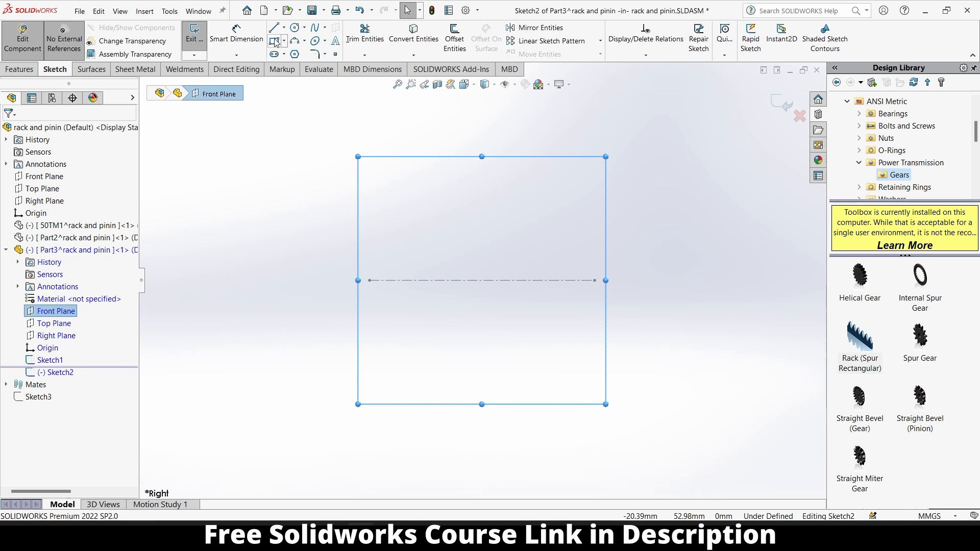
pyautogui.click(335, 55)
pyautogui.click(428, 407)
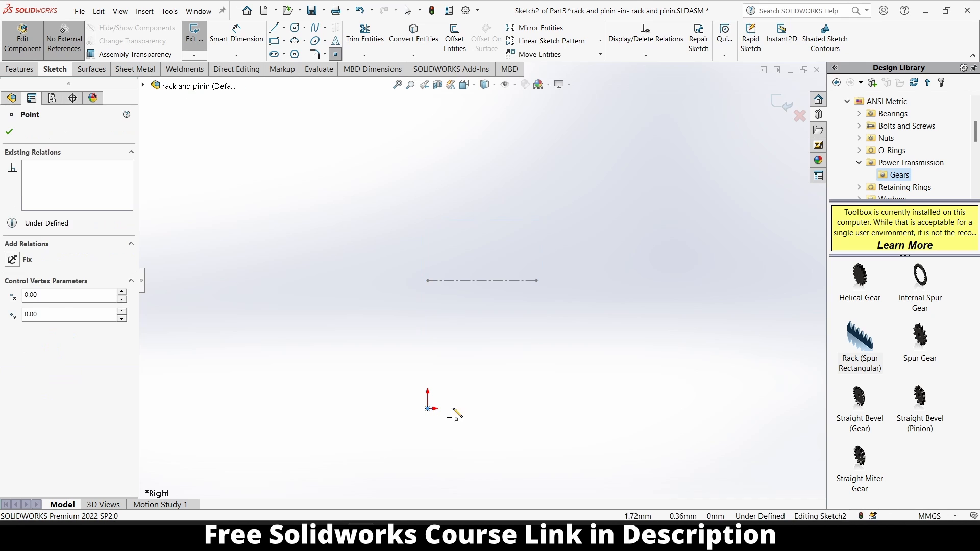
pyautogui.press('Escape')
# Step: Try to add a dimension to the construction line and close the point sketch
pyautogui.click(236, 33)
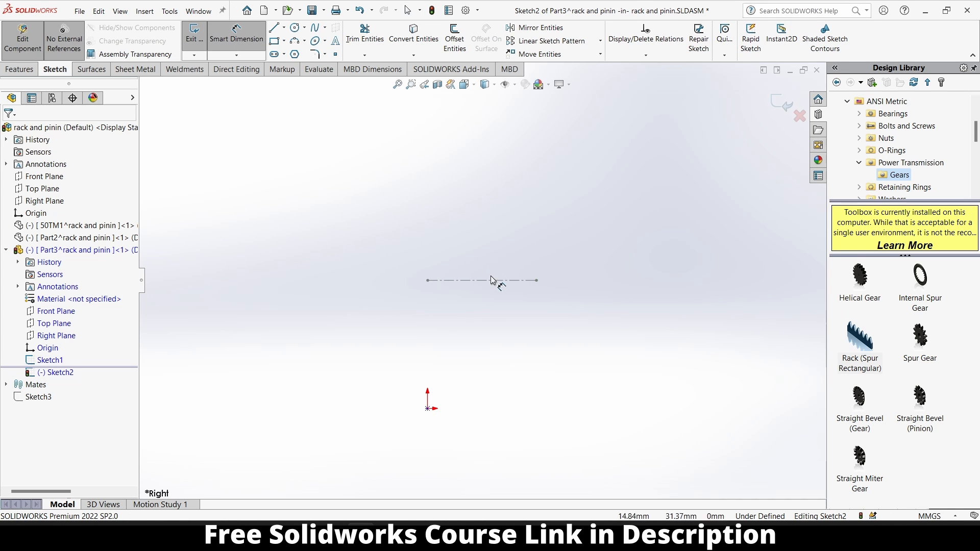
pyautogui.click(476, 280)
pyautogui.press('Escape')
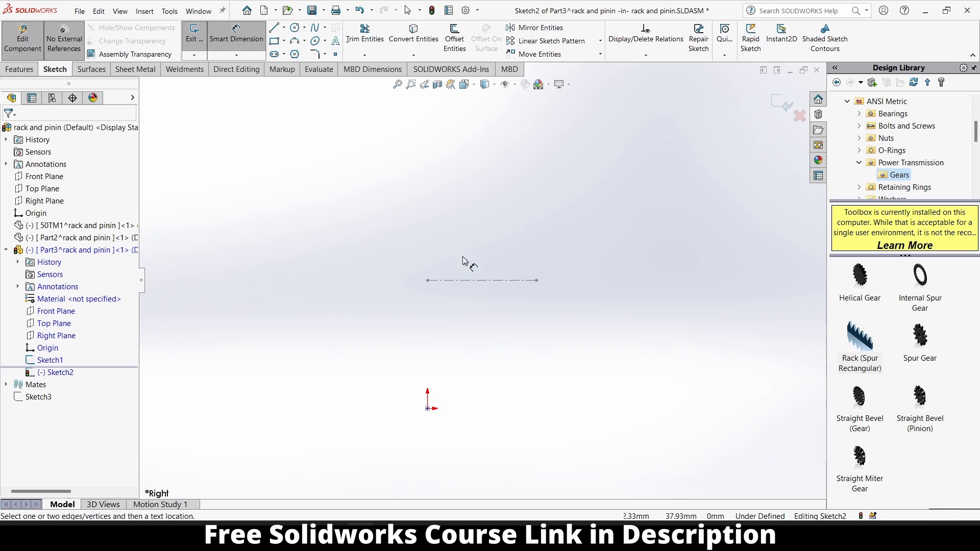
pyautogui.click(780, 117)
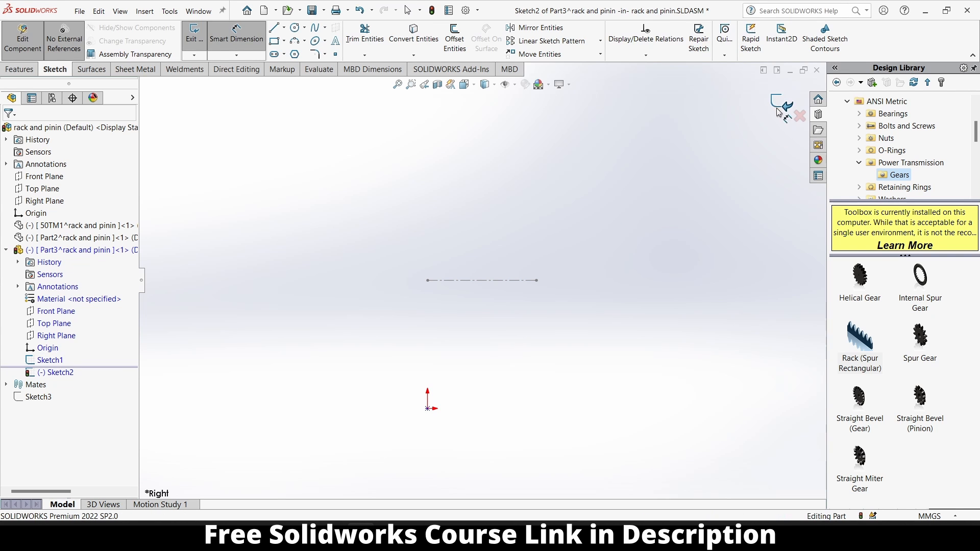
# Step: Reopen Part3's Sketch1 to examine the construction line and its dimension, and close it again
pyautogui.rightClick(33, 361)
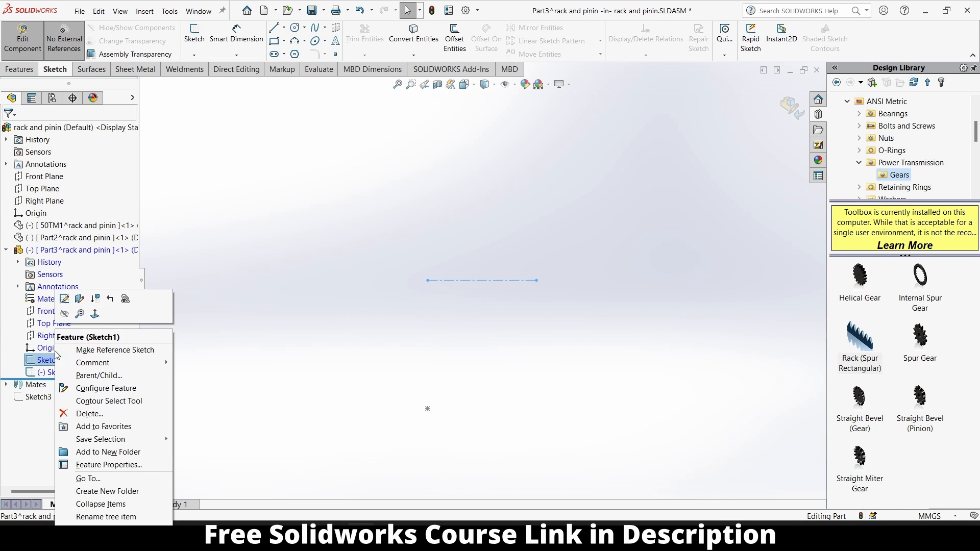
pyautogui.click(64, 296)
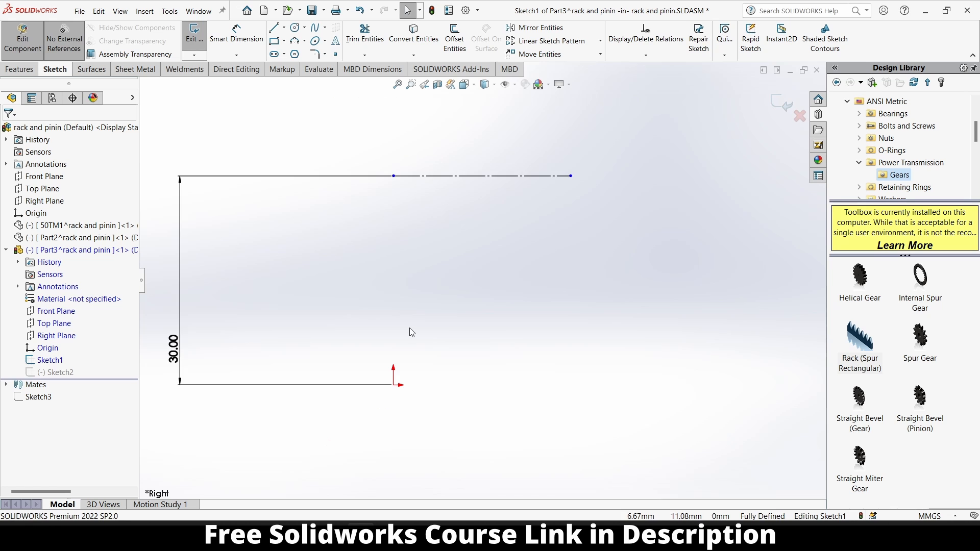
pyautogui.scroll(-1, 420, 270)
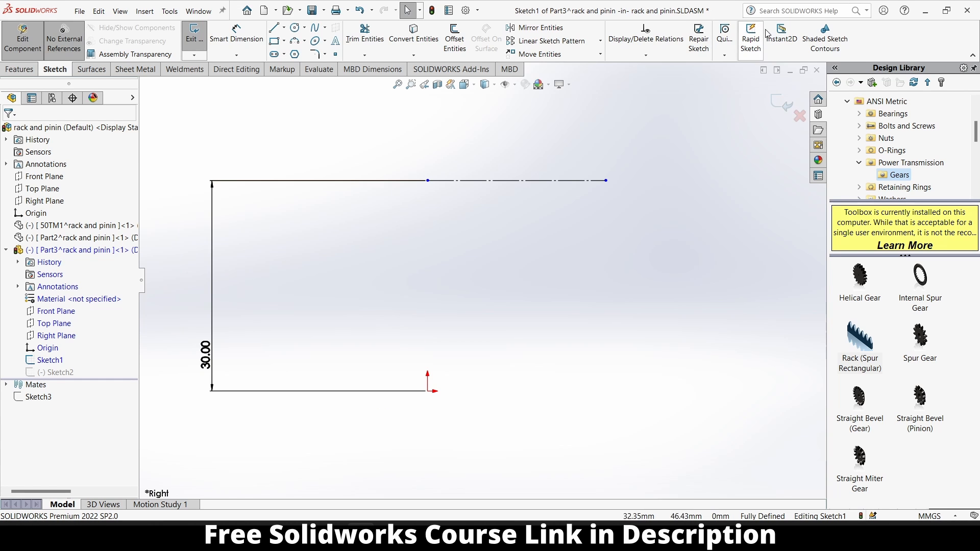
pyautogui.click(781, 104)
# Step: Delete Part3's Sketch2, the sketch that holds the point at the origin
pyautogui.rightClick(58, 372)
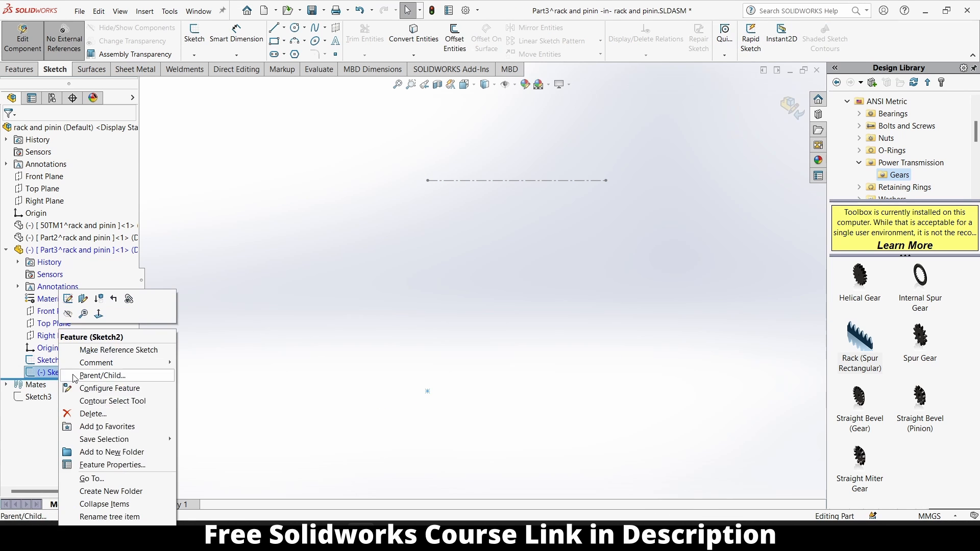
pyautogui.click(92, 413)
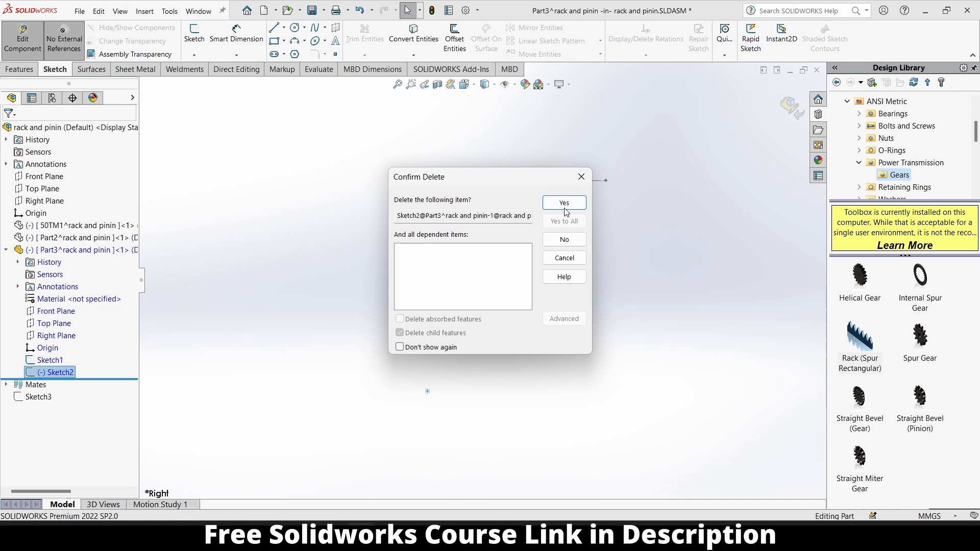
pyautogui.press('Return')
# Step: Reopen Part3's Sketch1 and sketch a corner rectangle about 16 by 6 mm across the start of the construction line
pyautogui.rightClick(31, 361)
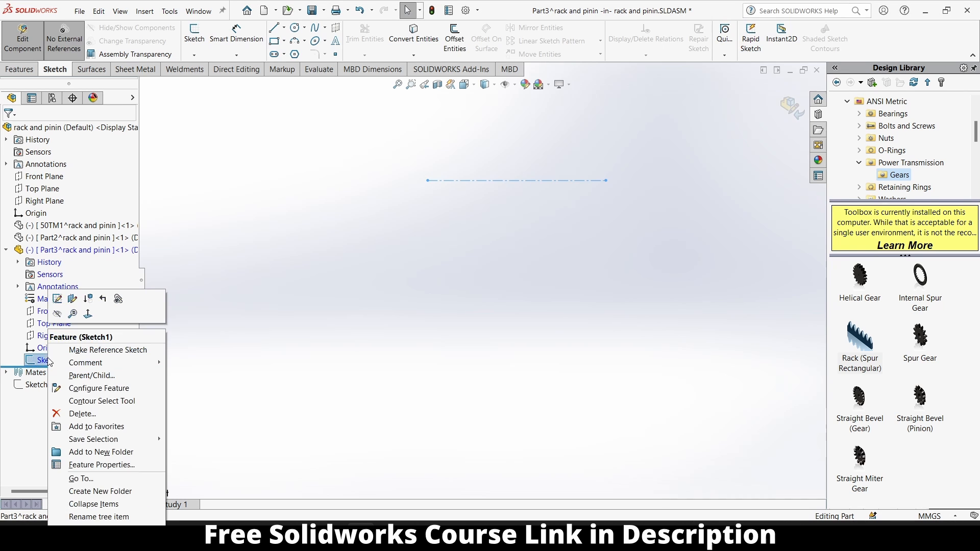
pyautogui.click(64, 301)
pyautogui.scroll(9, 437, 288)
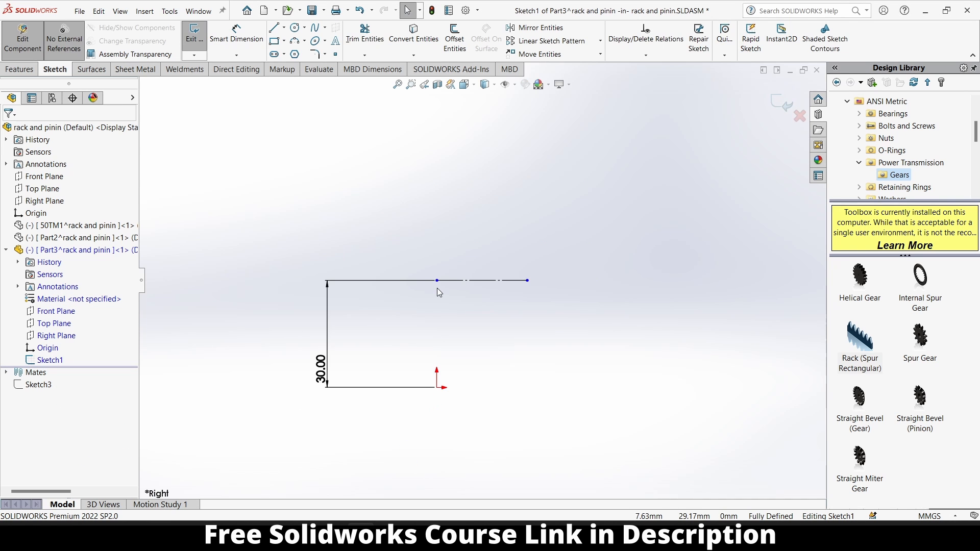
pyautogui.scroll(-3, 437, 289)
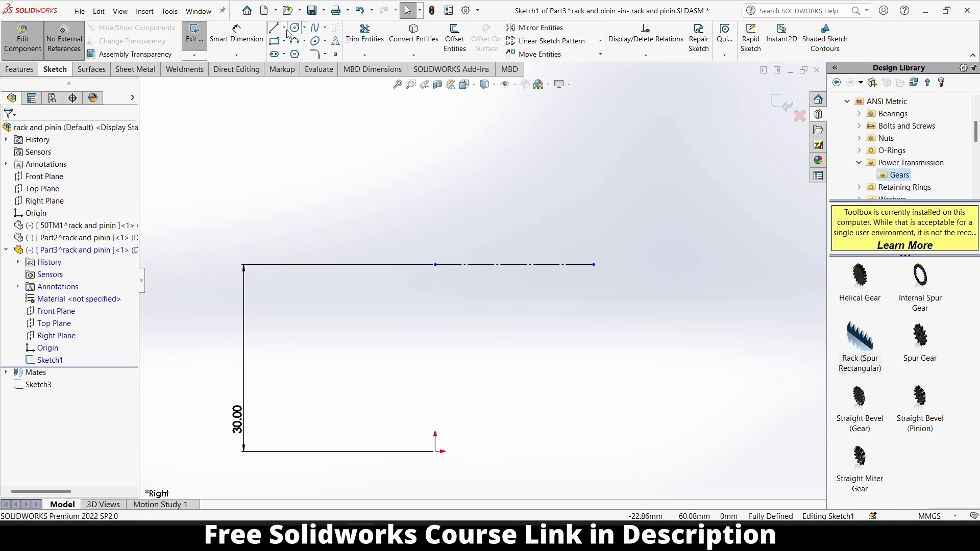
pyautogui.click(275, 42)
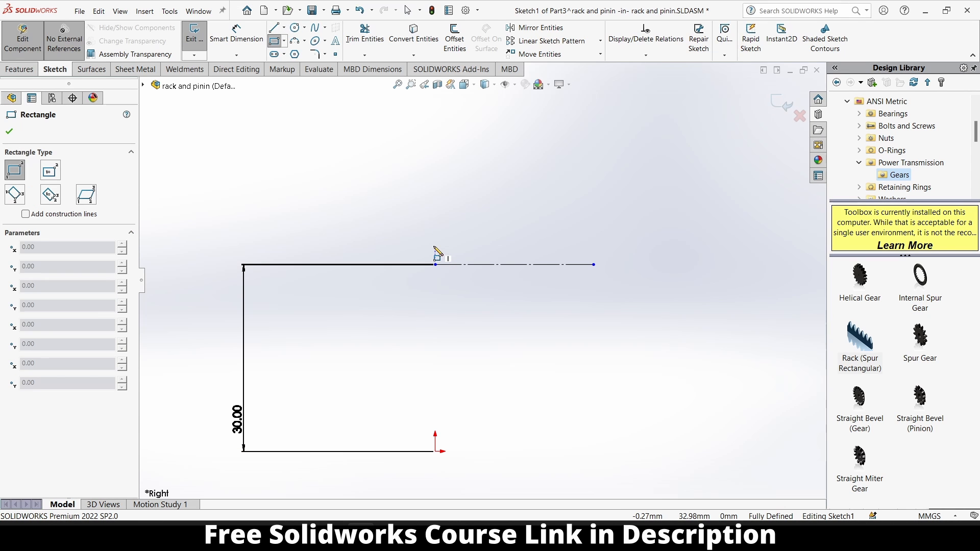
pyautogui.click(435, 246)
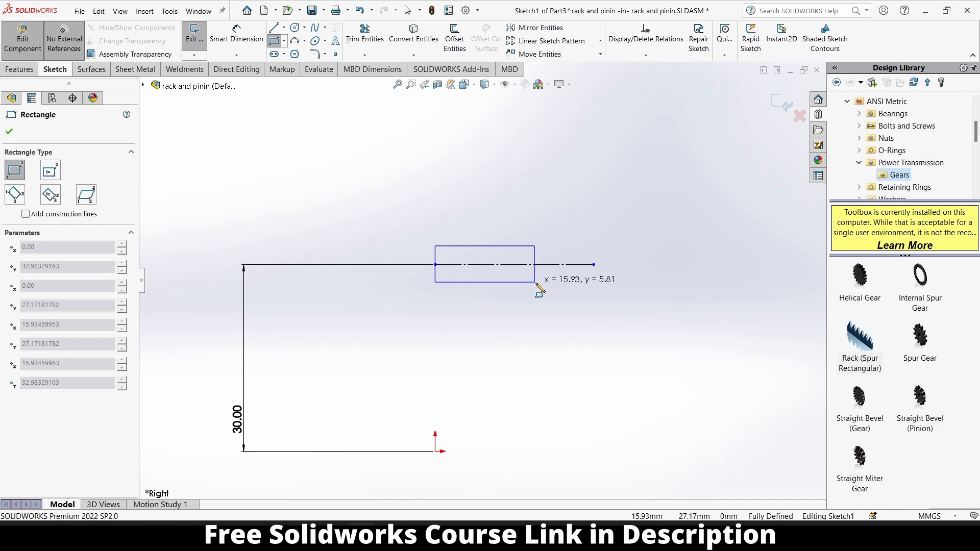
pyautogui.click(537, 283)
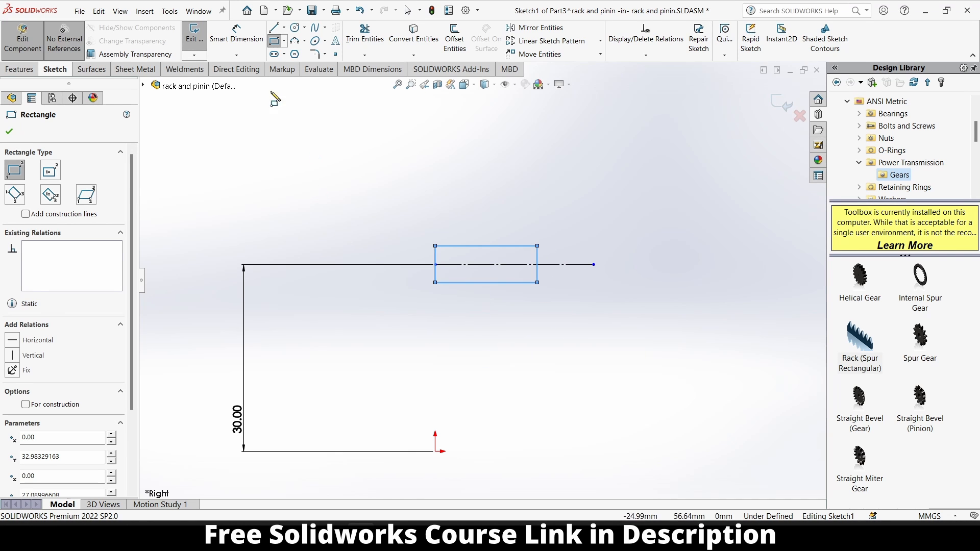
pyautogui.click(272, 45)
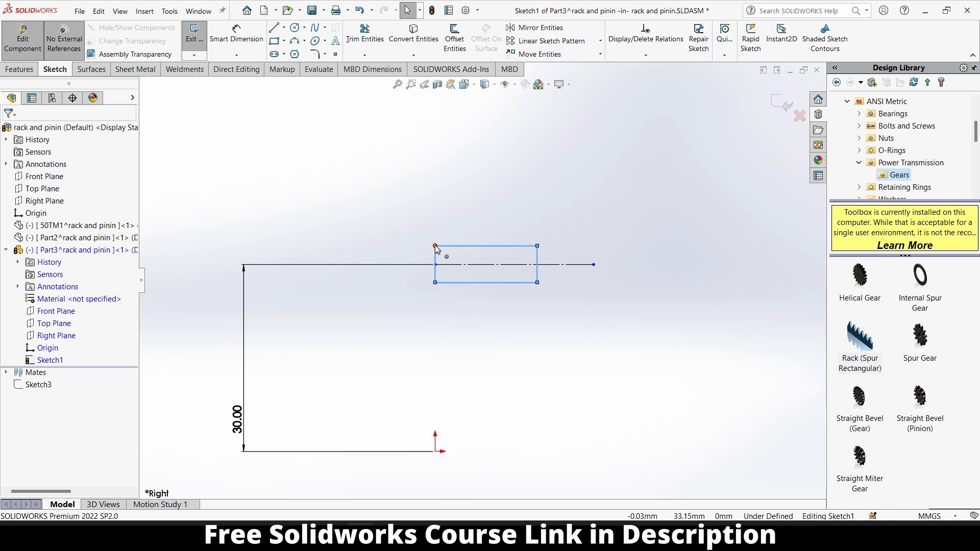
pyautogui.click(370, 219)
# Step: Dimension the height of the rectangle's side at the start of the construction line to 3 mm
pyautogui.click(237, 36)
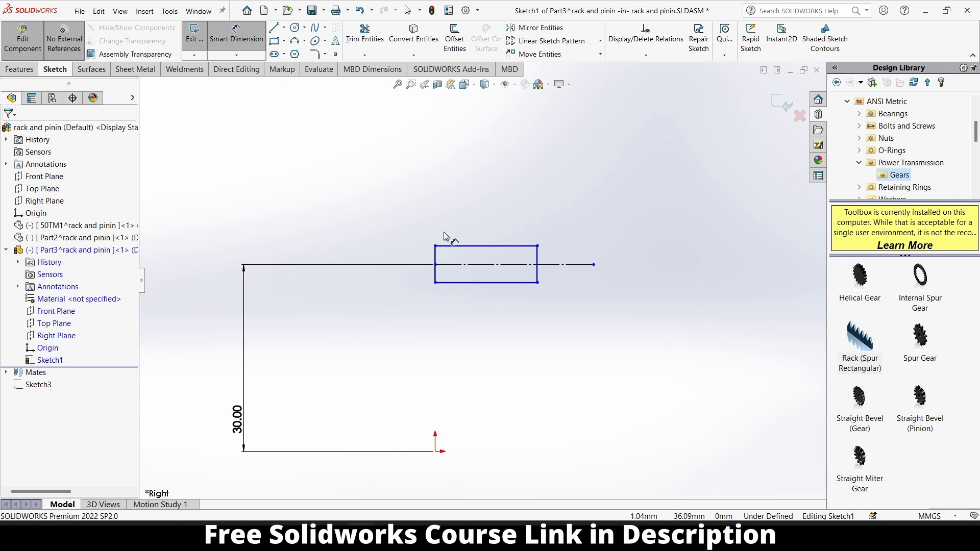
pyautogui.click(437, 262)
pyautogui.click(393, 259)
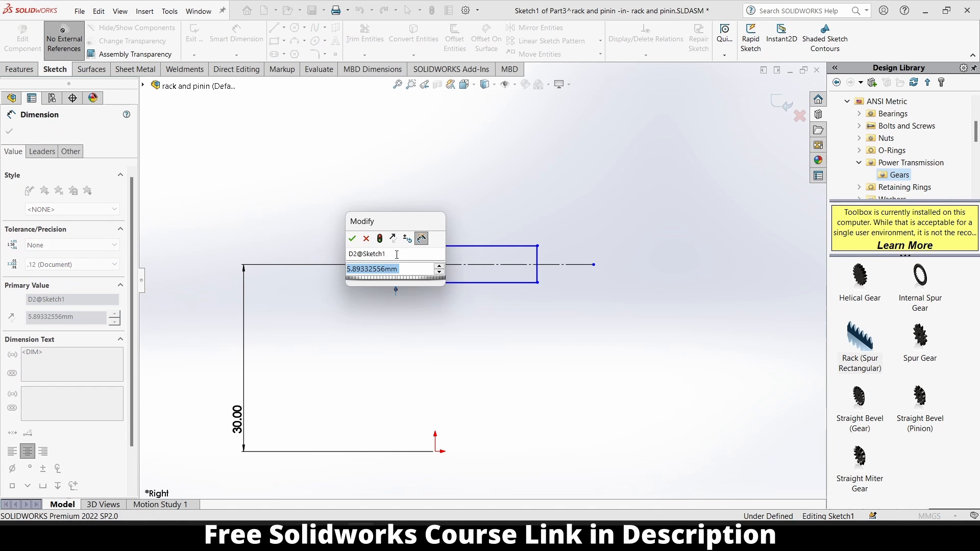
pyautogui.write('3')
pyautogui.press('Return')
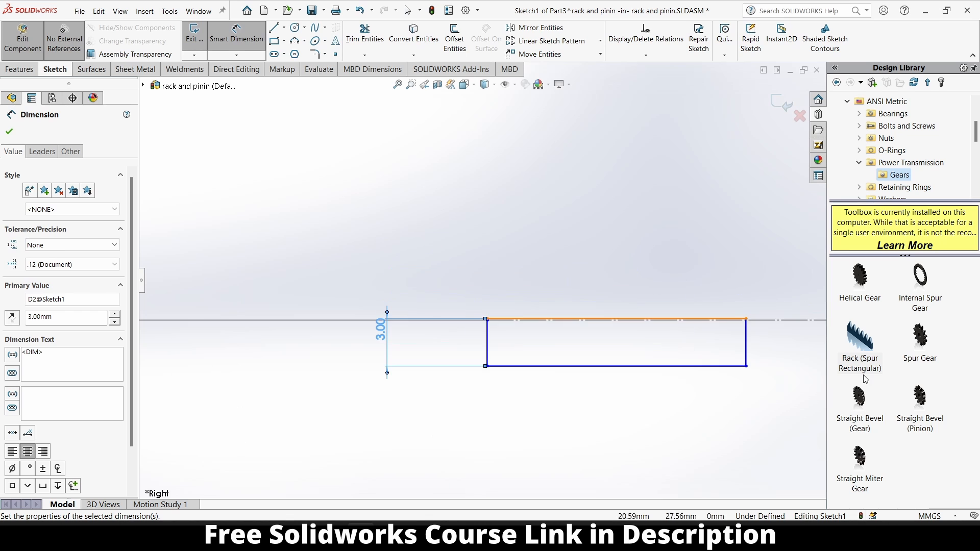
# Step: Dimension the distance between the rectangle's lower edge and the construction line to 0.75 mm
pyautogui.click(659, 374)
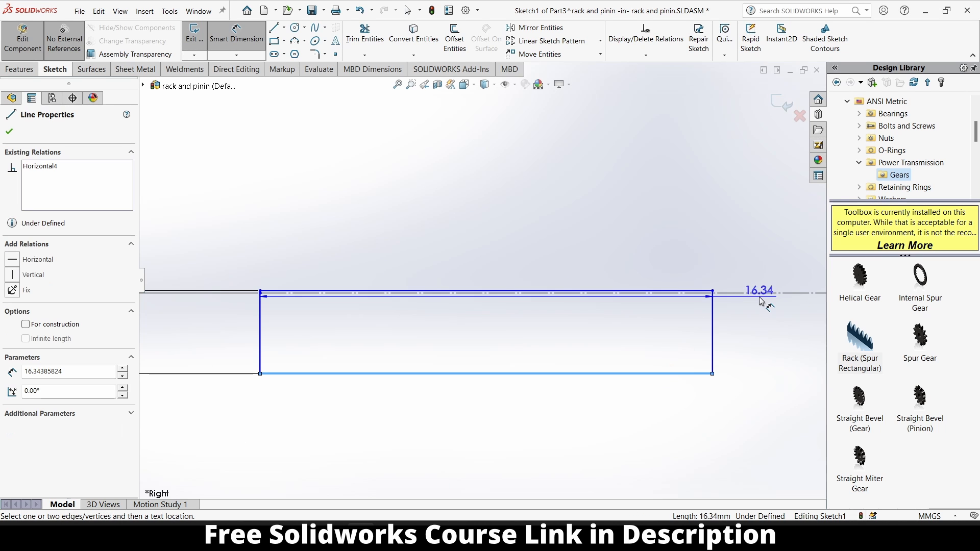
pyautogui.click(763, 295)
pyautogui.click(688, 319)
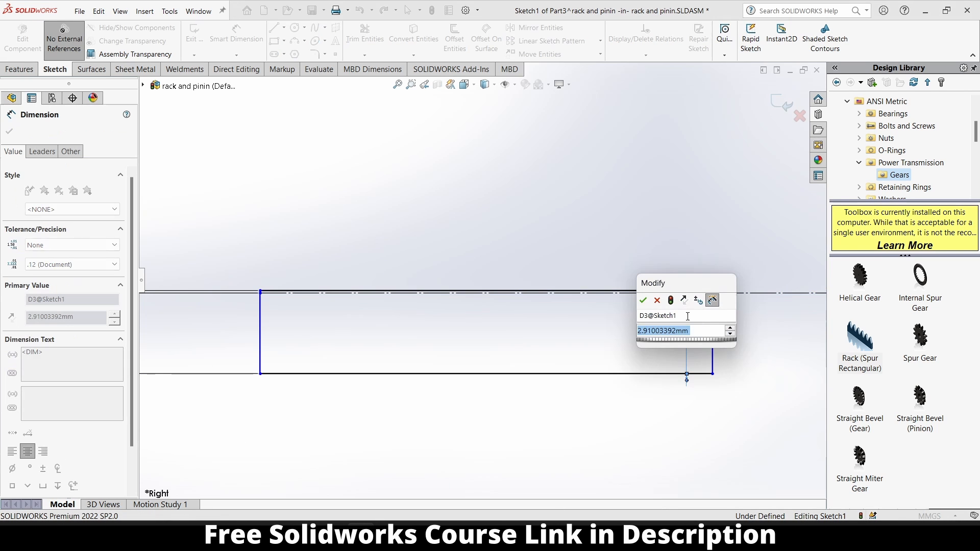
pyautogui.write('1.')
pyautogui.press('Escape')
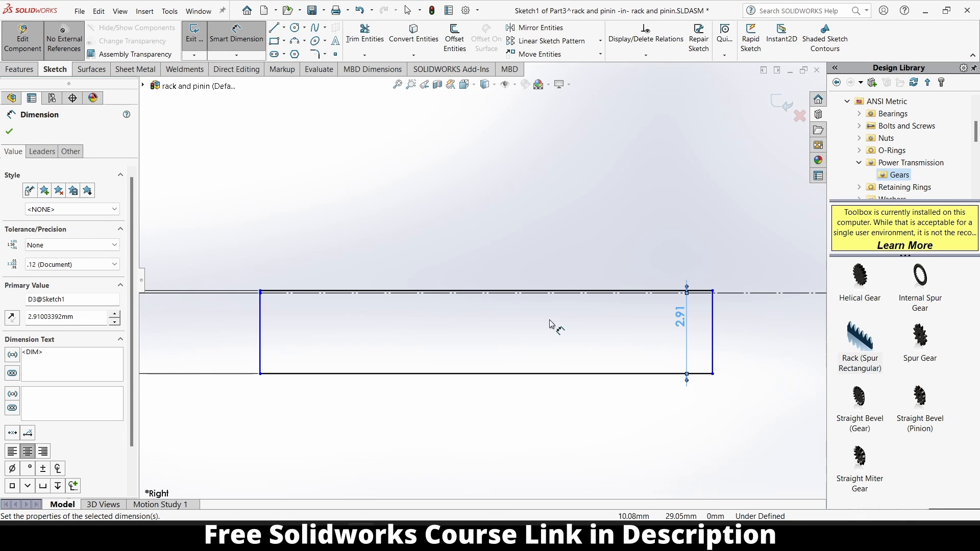
pyautogui.doubleClick(680, 317)
pyautogui.write('0.75')
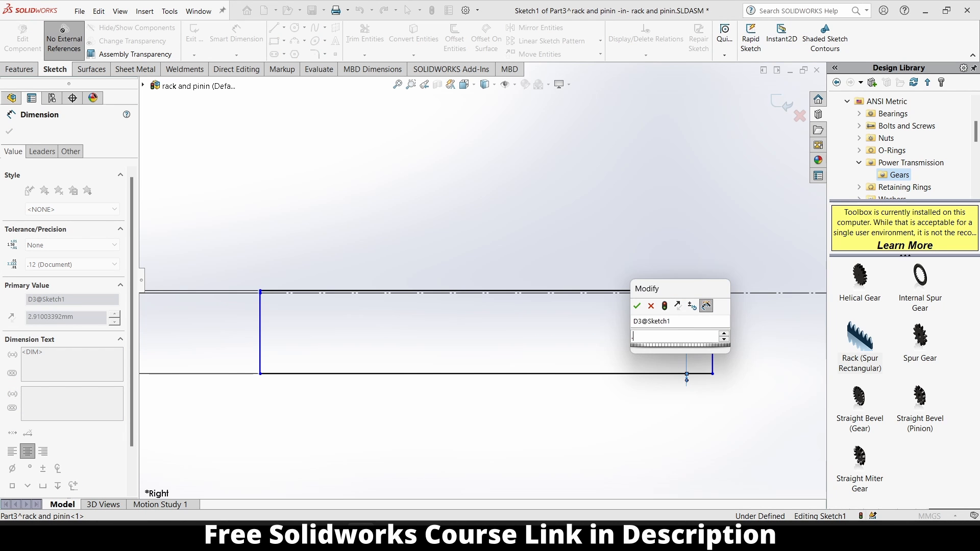
pyautogui.press('Return')
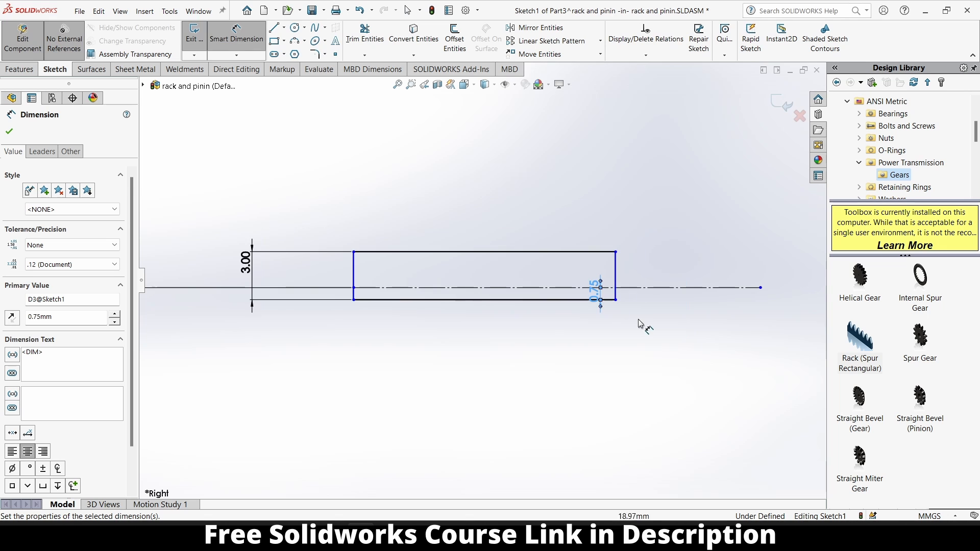
# Step: Set the rectangle's height dimension to 0.75 mm
pyautogui.doubleClick(244, 259)
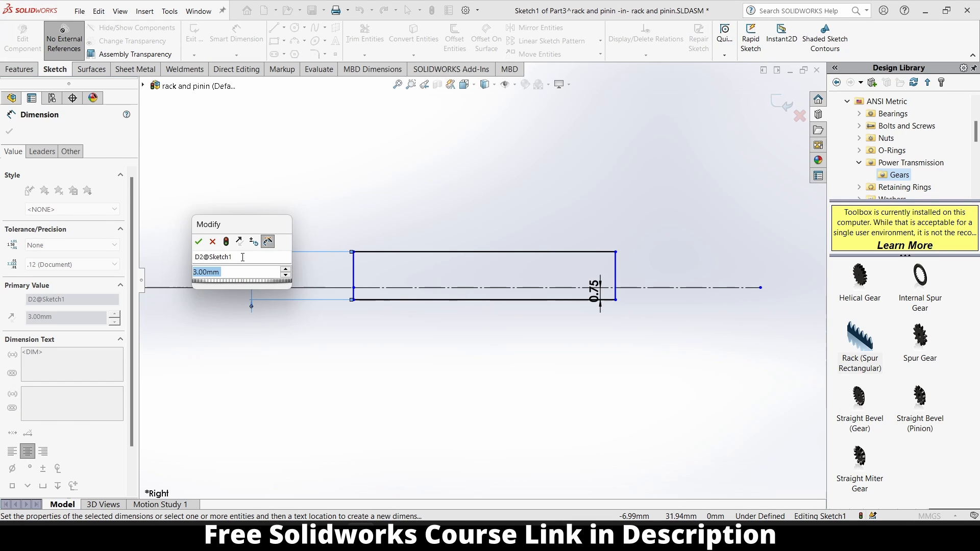
pyautogui.write('0.75')
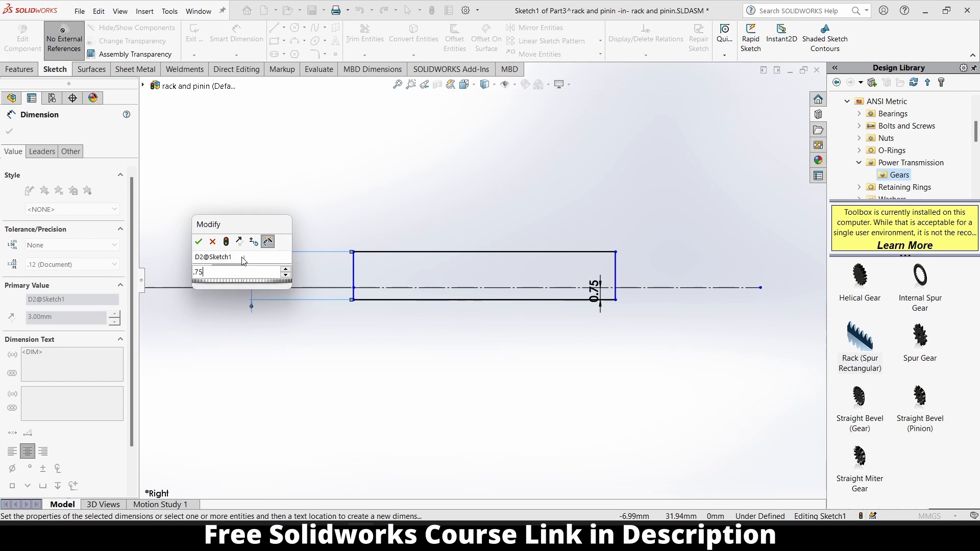
pyautogui.press('Return')
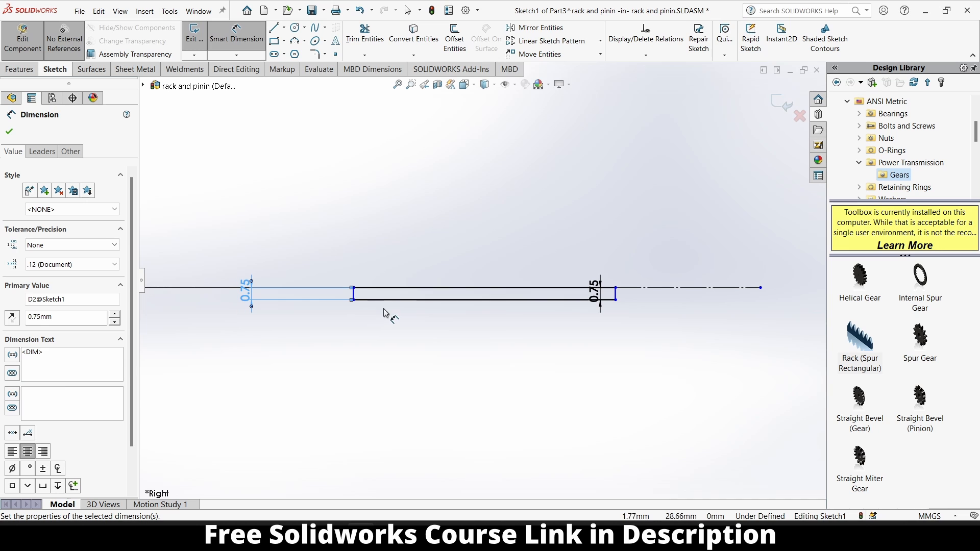
pyautogui.scroll(6, 406, 316)
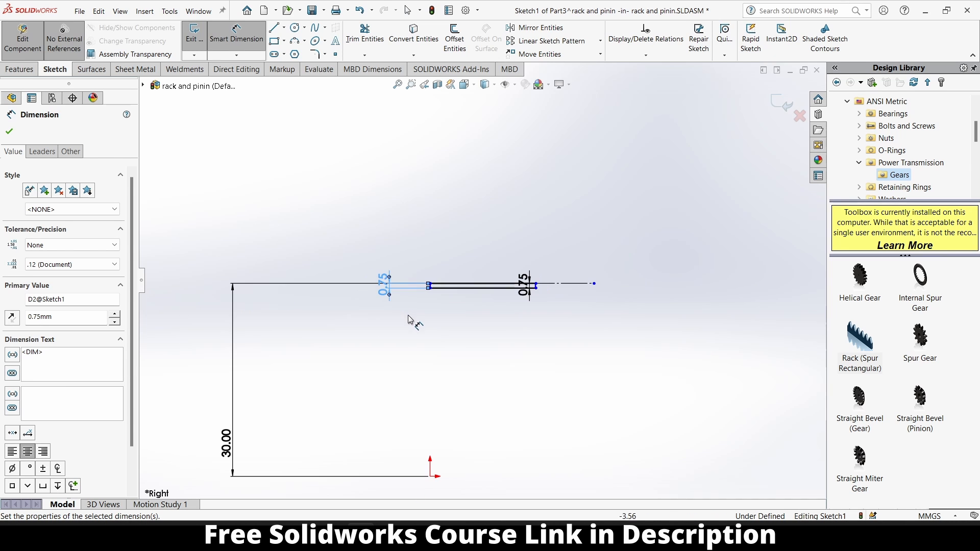
pyautogui.scroll(-4, 442, 337)
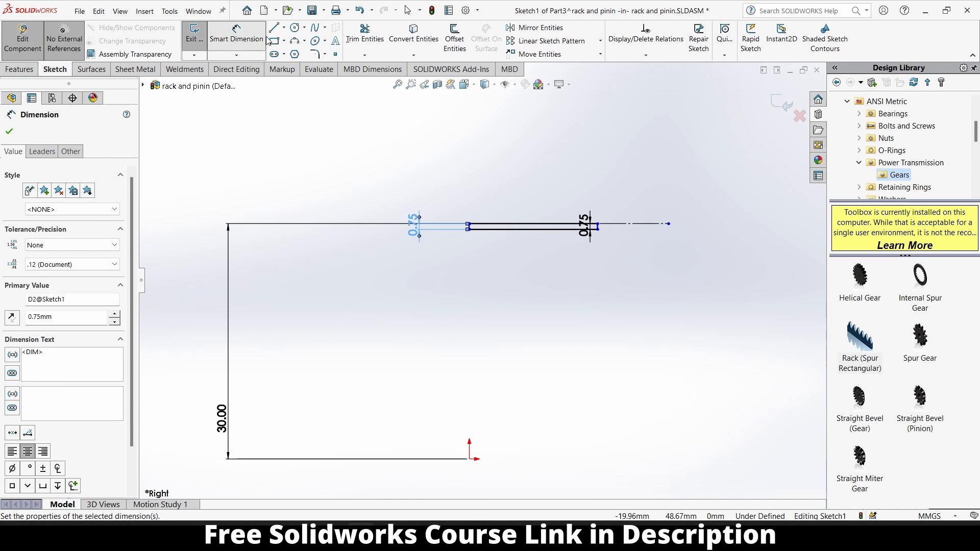
pyautogui.click(274, 41)
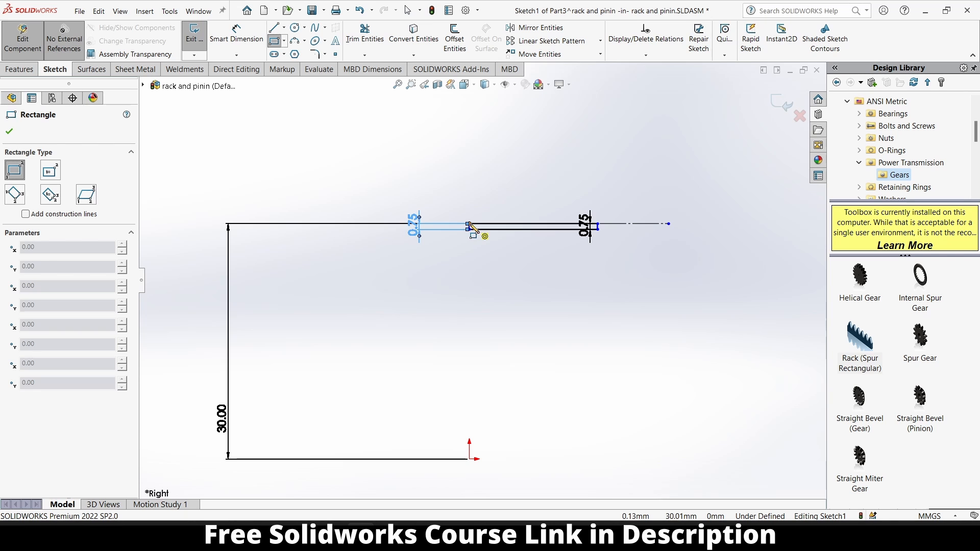
pyautogui.click(21, 69)
pyautogui.click(236, 38)
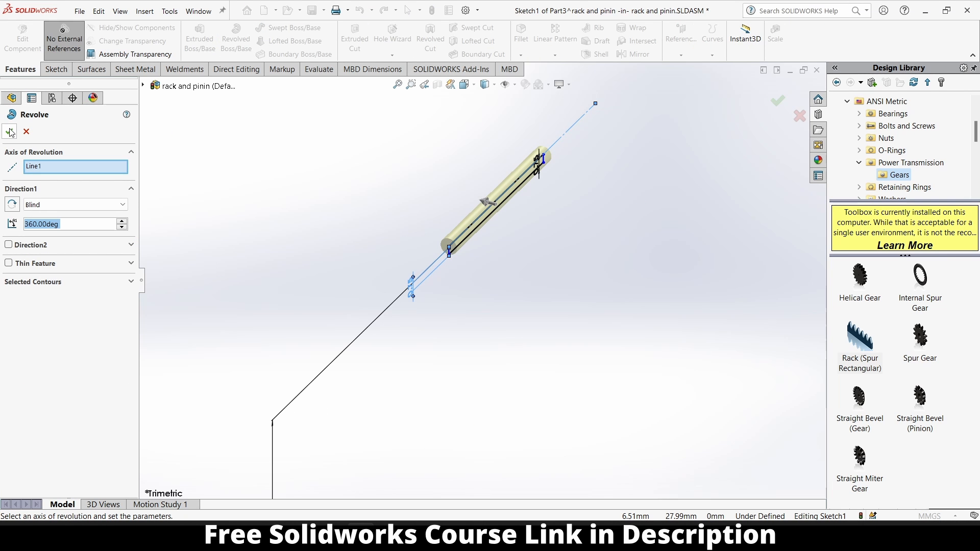
pyautogui.click(27, 132)
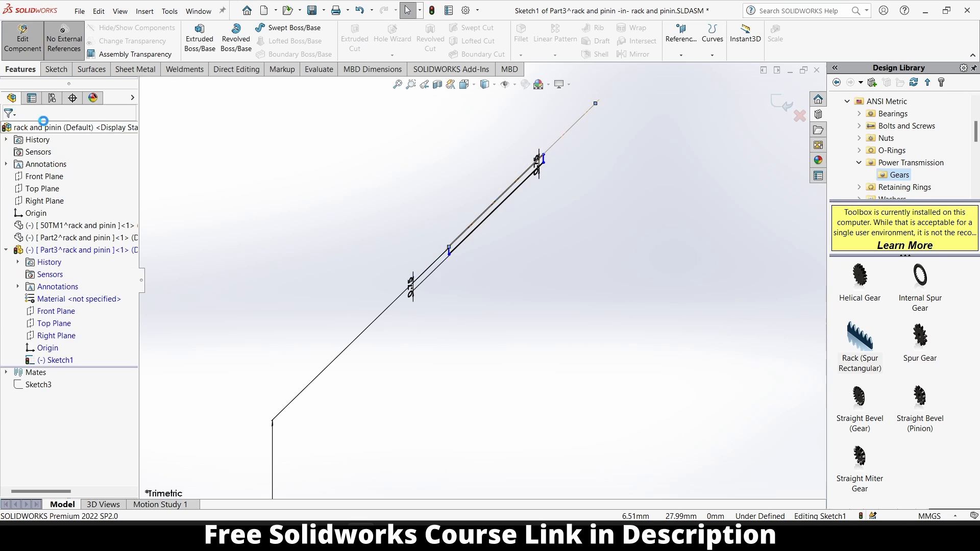
# Step: Dimension the rectangle's length to 10 mm and close the sketch
pyautogui.click(57, 69)
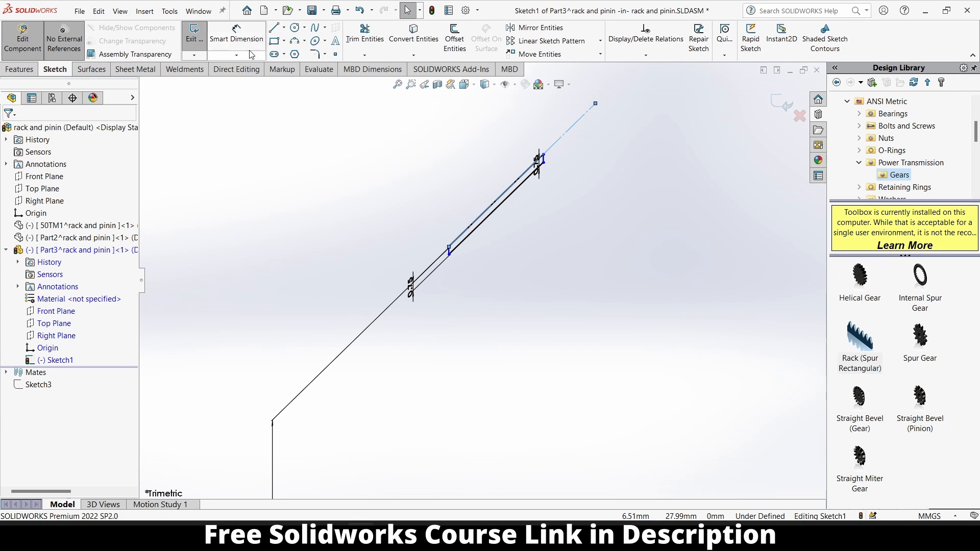
pyautogui.click(237, 34)
pyautogui.click(487, 210)
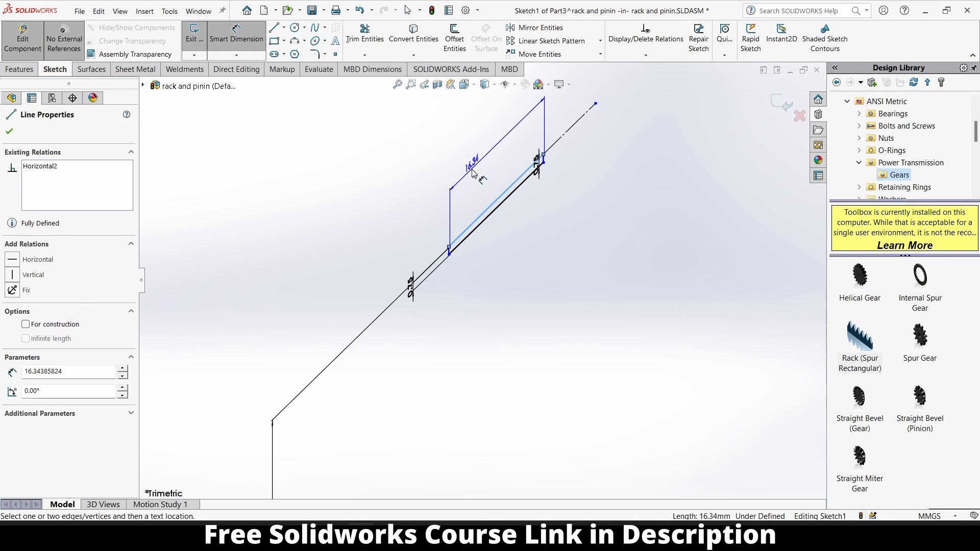
pyautogui.click(466, 162)
pyautogui.write('10')
pyautogui.press('Return')
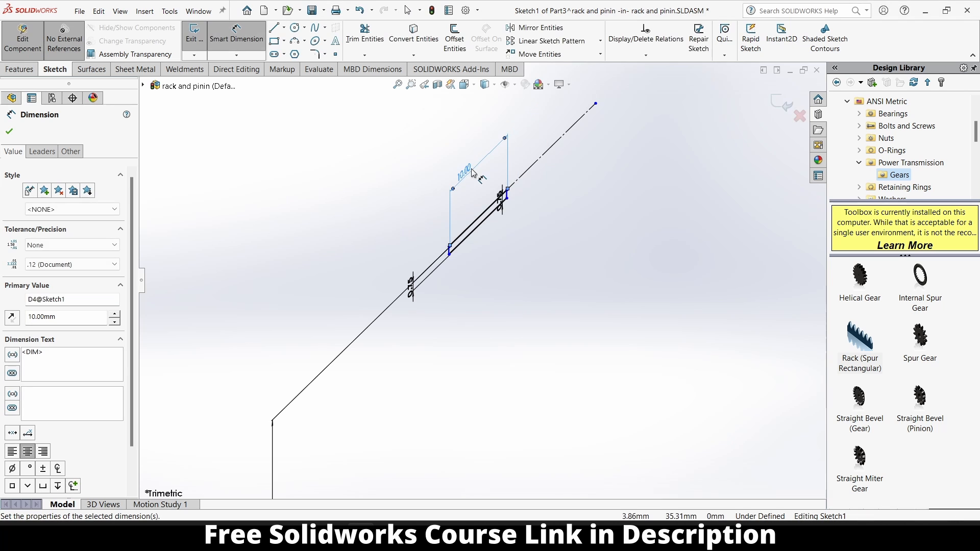
pyautogui.click(779, 102)
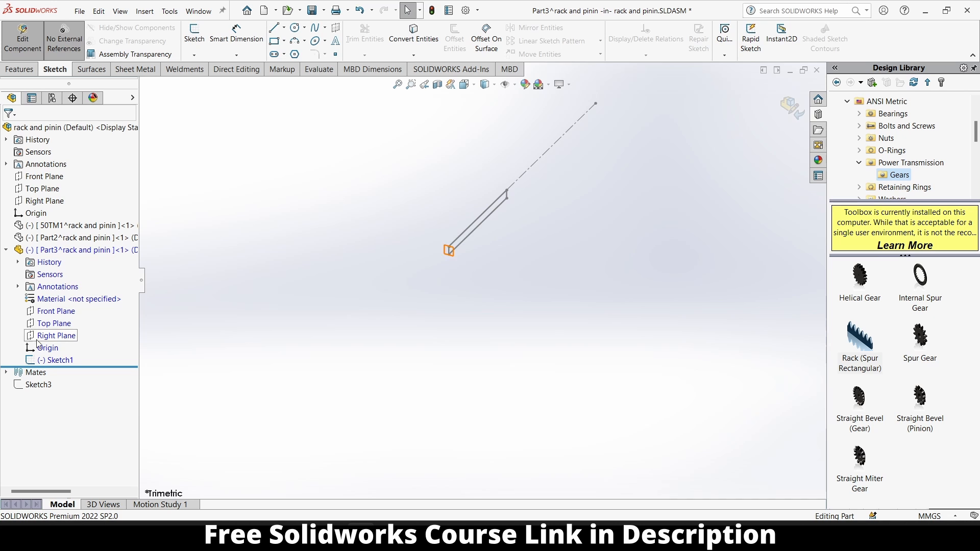
# Step: Revolve Sketch1's rectangle 360 degrees about the construction line to form a solid pin
pyautogui.click(55, 360)
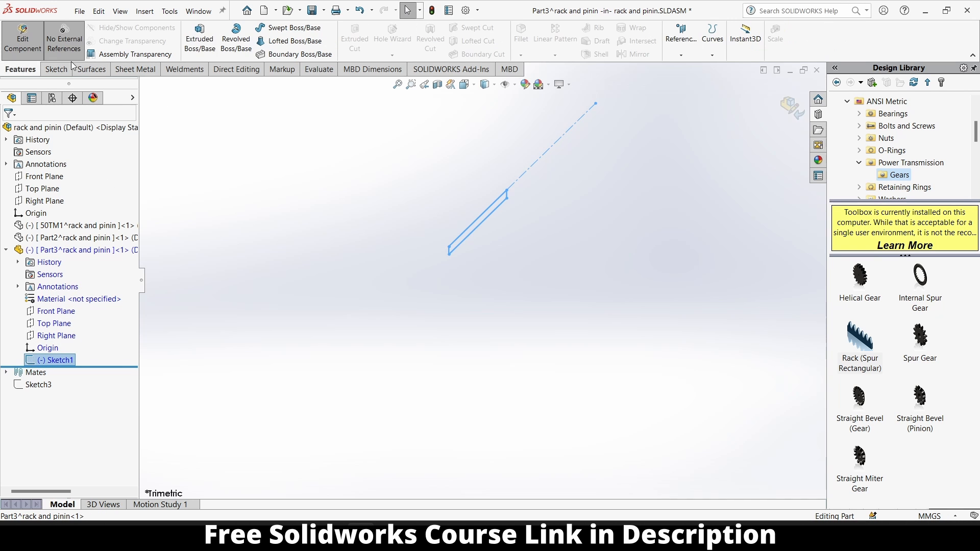
pyautogui.click(235, 36)
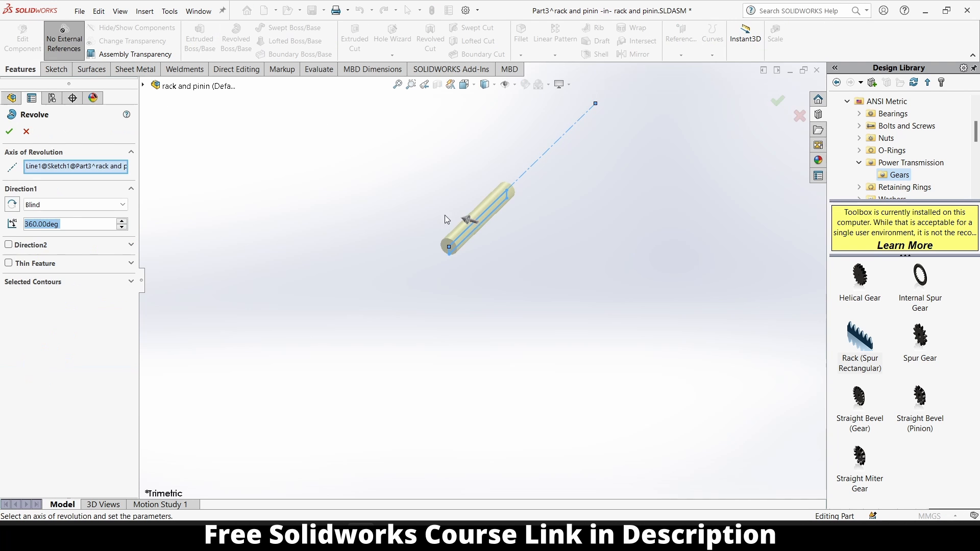
pyautogui.click(9, 132)
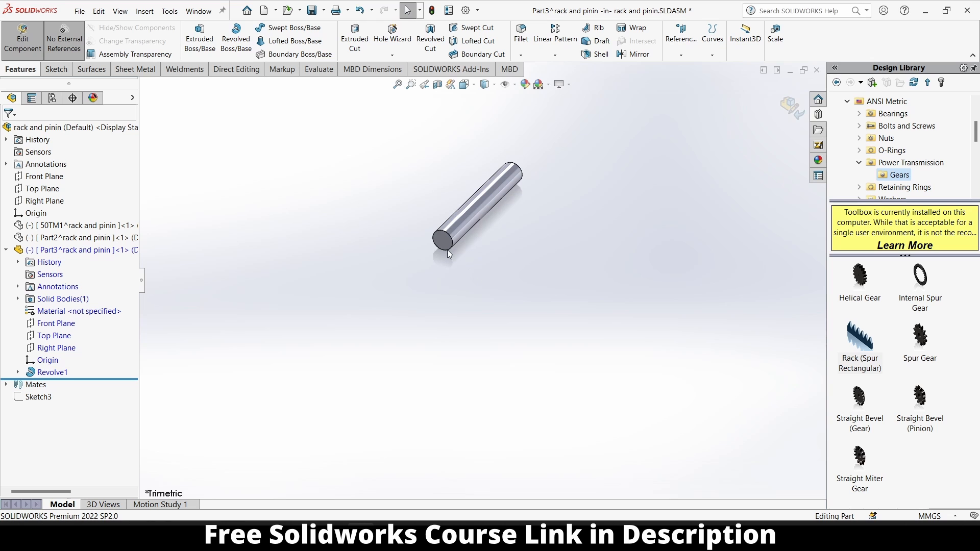
# Step: Sketch a corner rectangle on Part3's Front Plane, about 2.25 mm wide and 31 mm tall, from the pin end's upper corner down to the origin's level
pyautogui.click(53, 323)
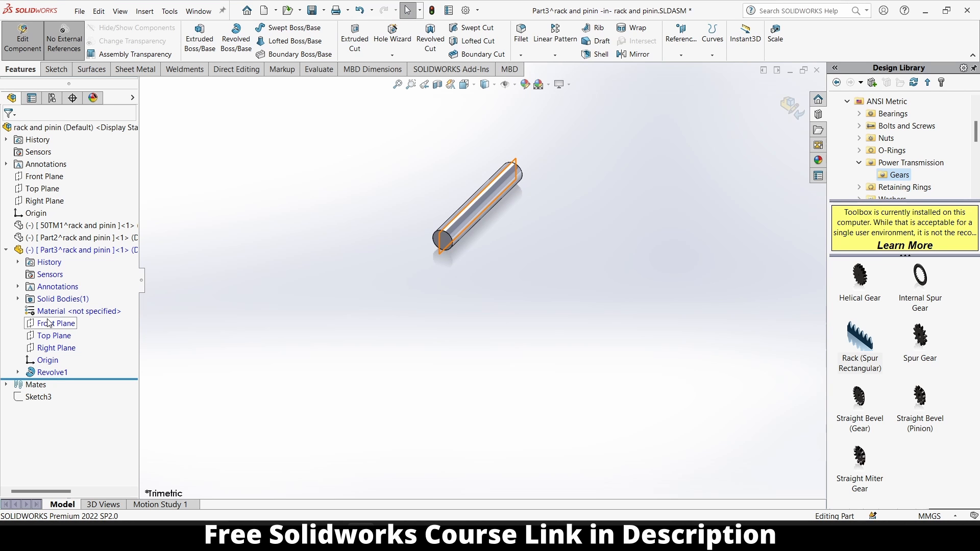
pyautogui.click(57, 305)
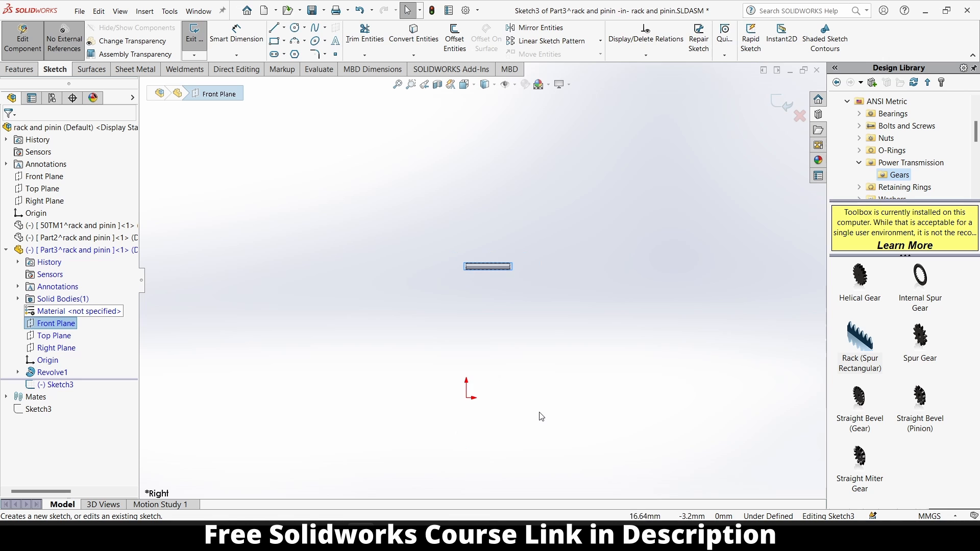
pyautogui.click(274, 42)
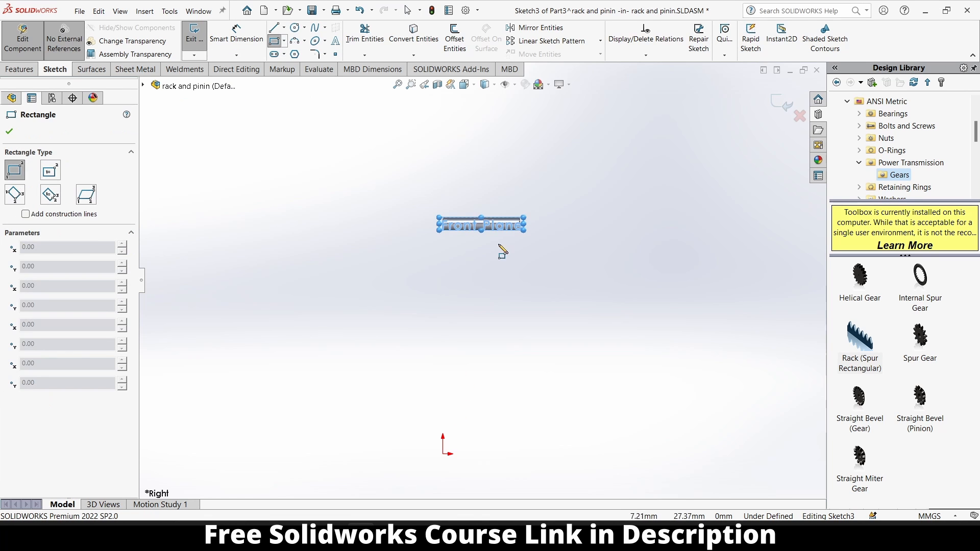
pyautogui.click(442, 219)
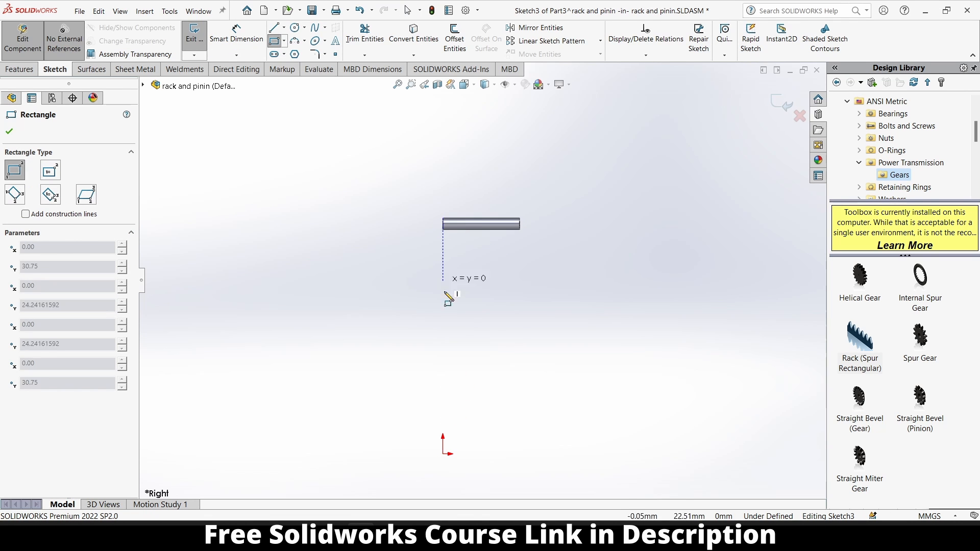
pyautogui.click(430, 458)
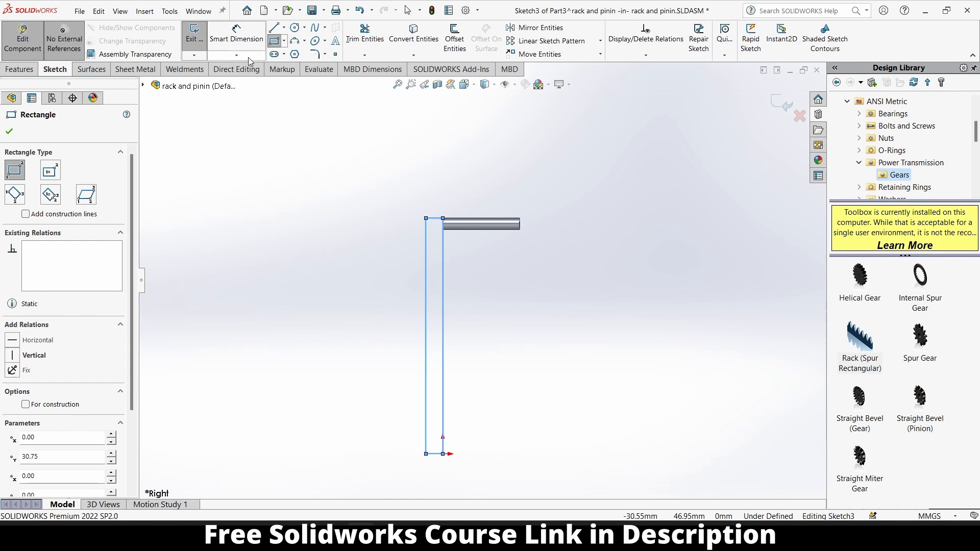
pyautogui.press('Escape')
# Step: Dimension the width of the rectangle's upper edge to 2 mm
pyautogui.scroll(2, 451, 256)
pyautogui.click(432, 197)
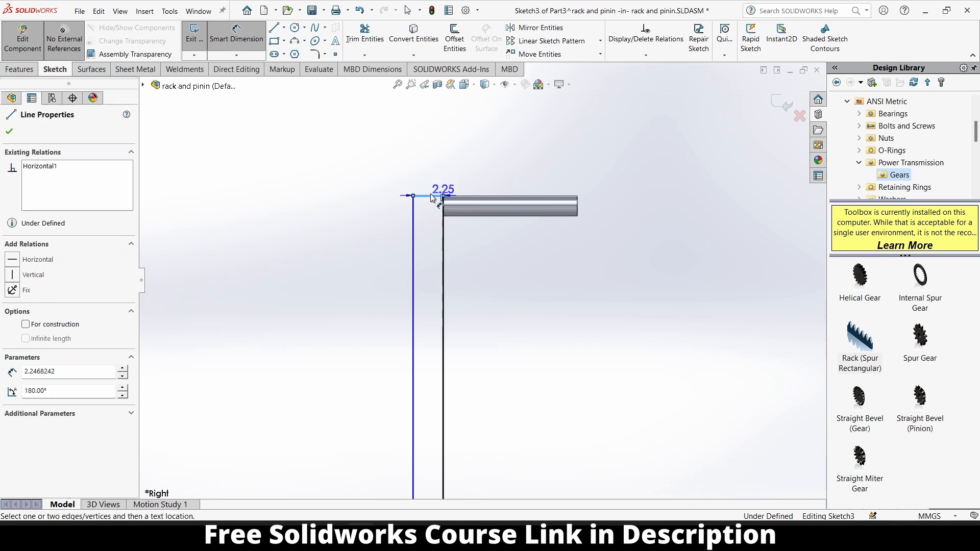
pyautogui.click(431, 171)
pyautogui.write('2.2468242mm')
pyautogui.press('Return')
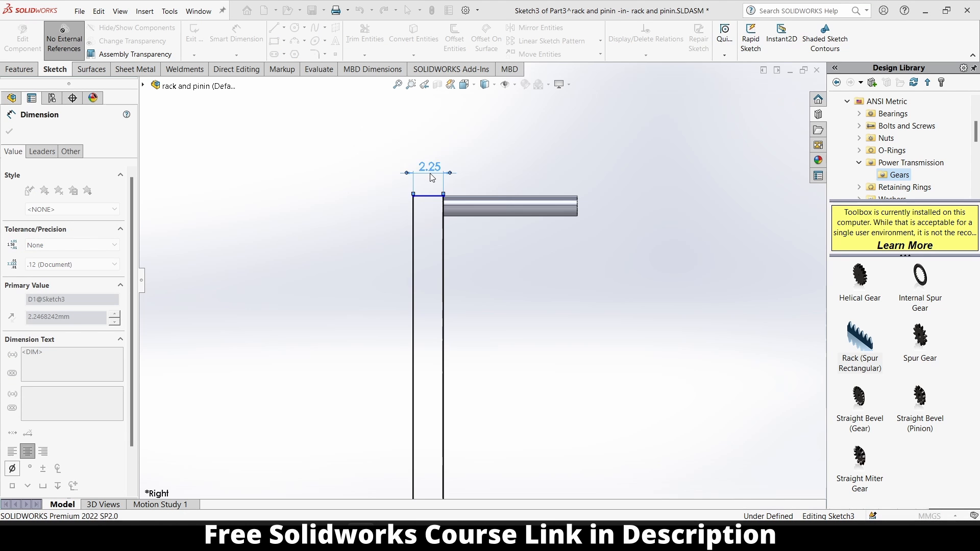
pyautogui.scroll(-2, 461, 315)
pyautogui.scroll(-2, 459, 314)
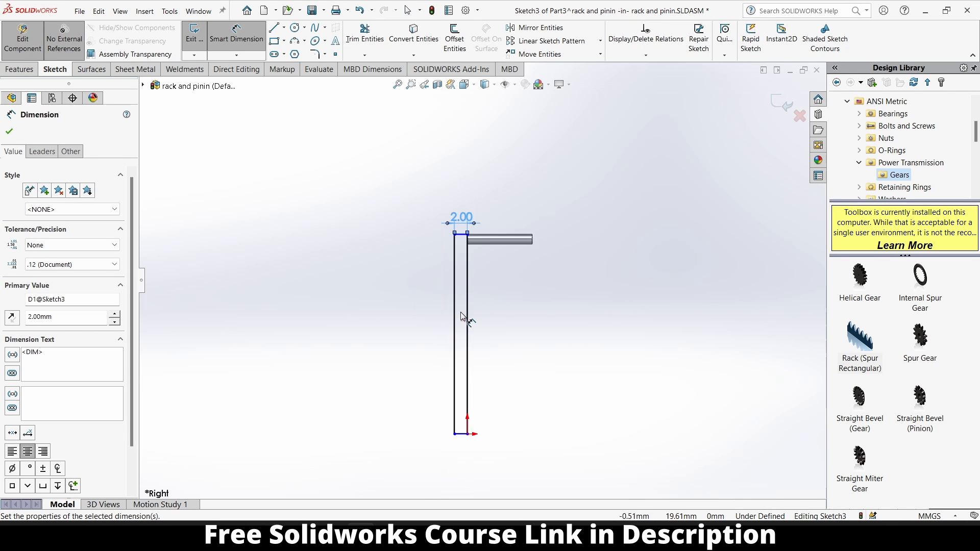
pyautogui.scroll(1, 453, 405)
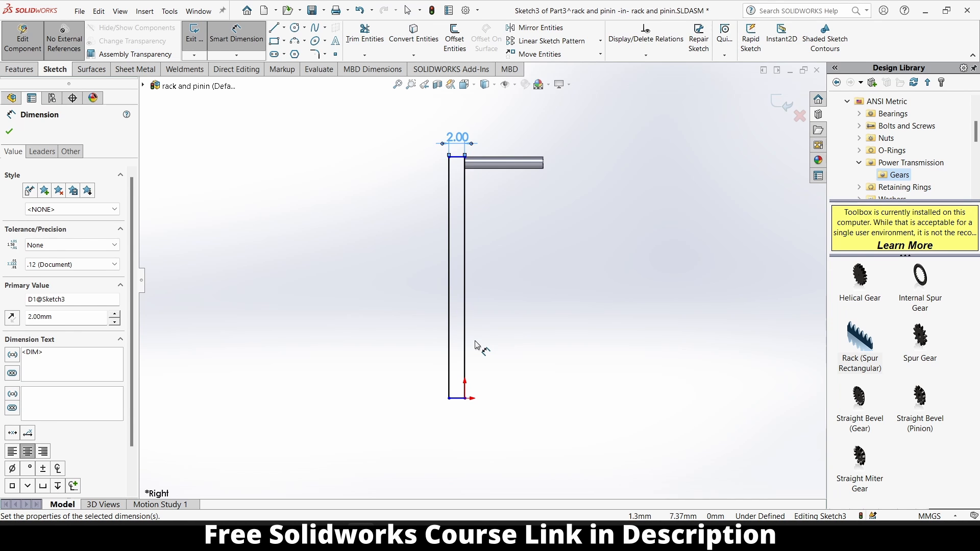
# Step: Extend the rectangle's lower corner below the origin and dimension its long side to 35 mm
pyautogui.press('Escape')
pyautogui.moveTo(465, 398); pyautogui.dragTo(466, 433)
pyautogui.click(248, 42)
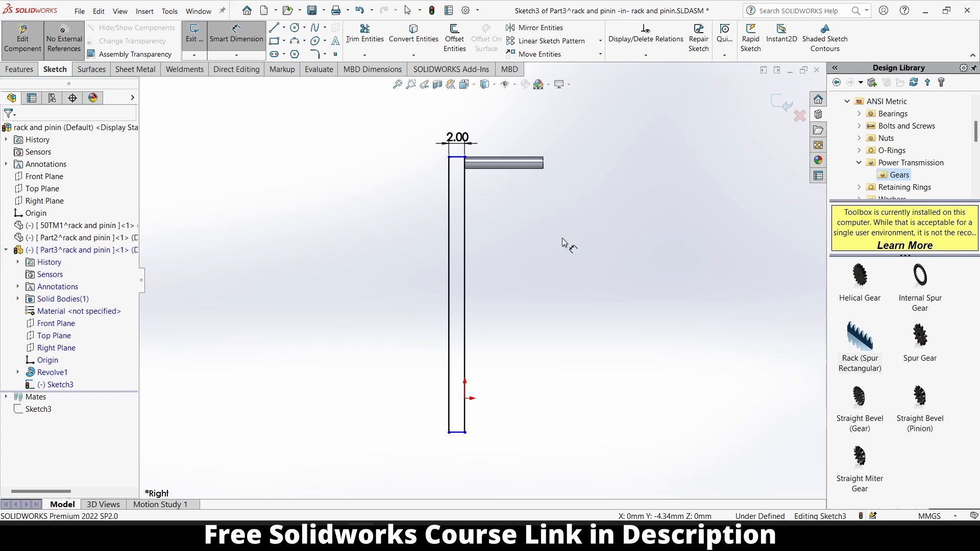
pyautogui.click(464, 235)
pyautogui.click(403, 244)
pyautogui.write('35')
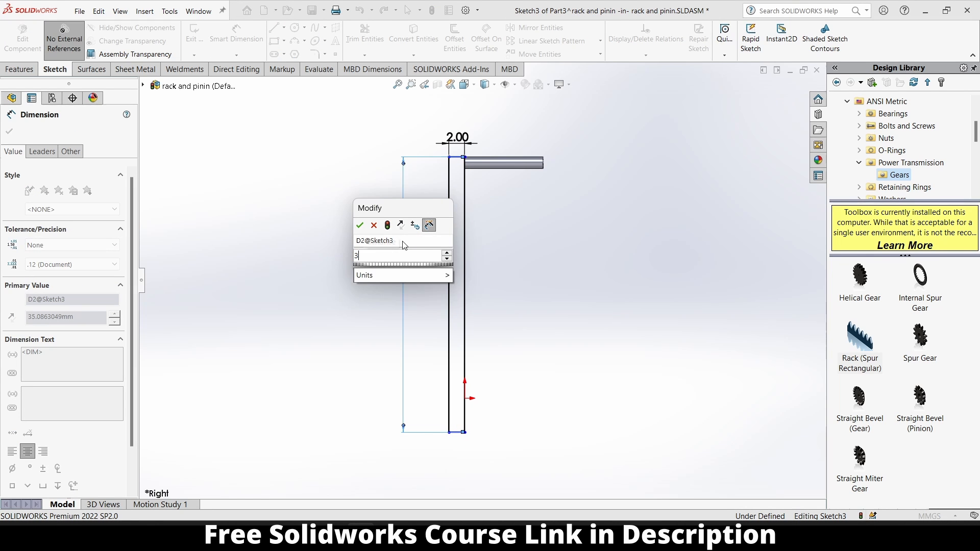
pyautogui.press('Return')
pyautogui.click(502, 322)
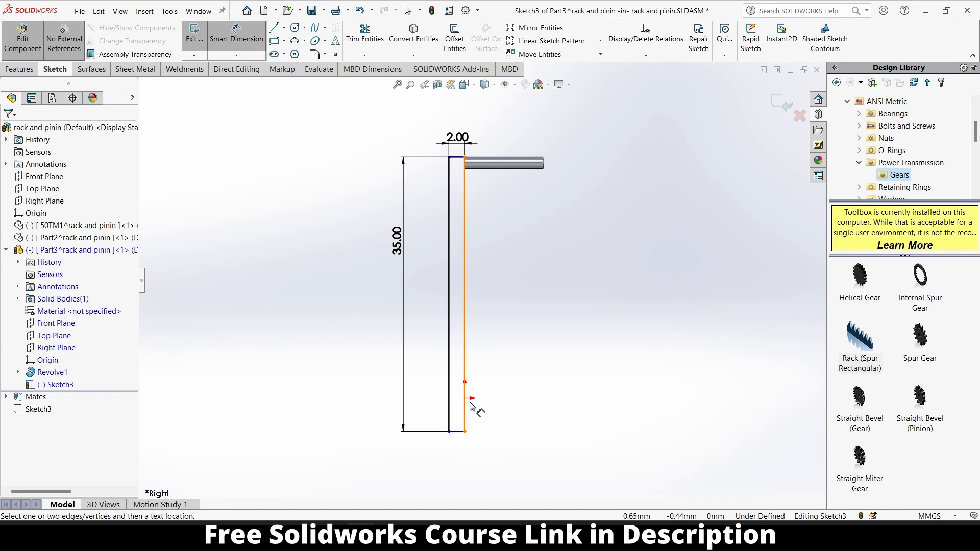
pyautogui.click(464, 432)
pyautogui.scroll(-5, 467, 404)
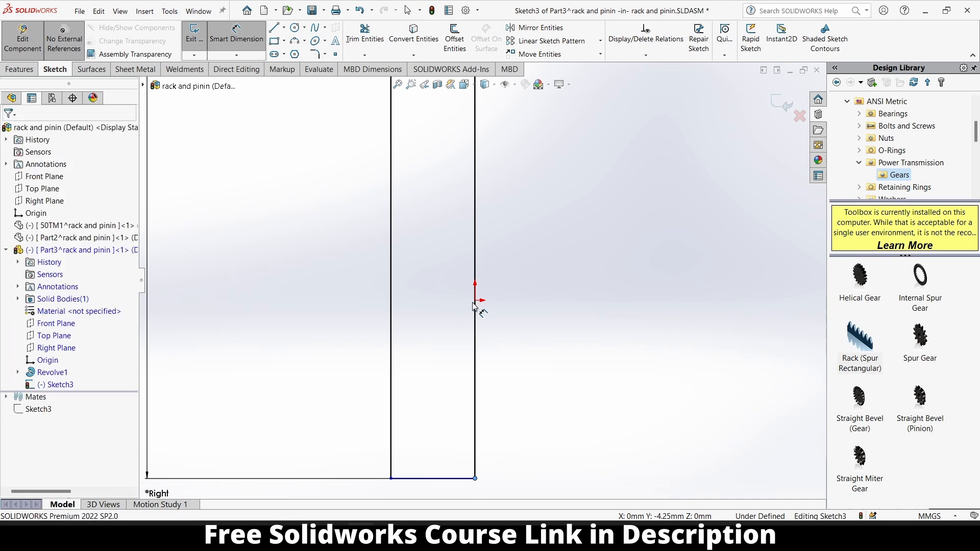
pyautogui.click(496, 340)
pyautogui.press('Escape')
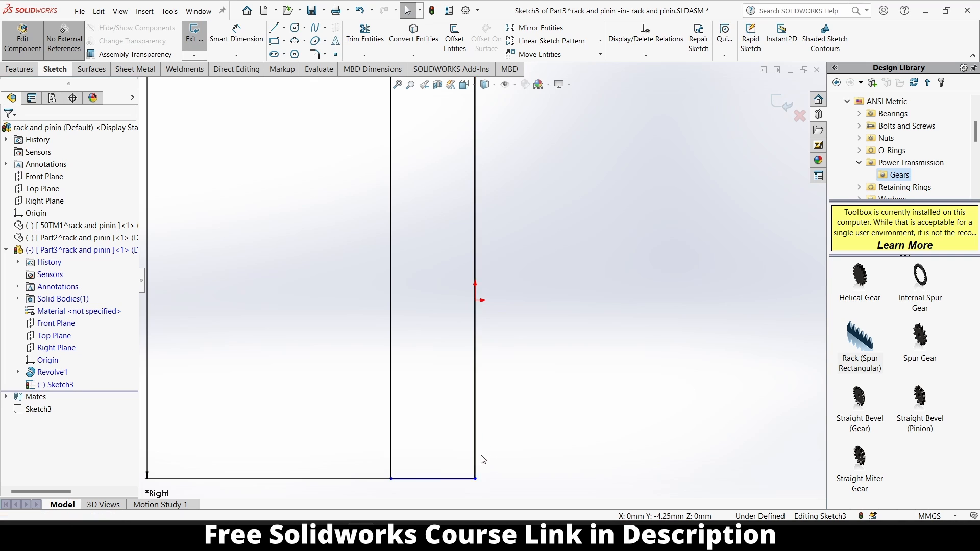
pyautogui.moveTo(476, 478); pyautogui.dragTo(454, 475)
pyautogui.moveTo(452, 478); pyautogui.dragTo(453, 480)
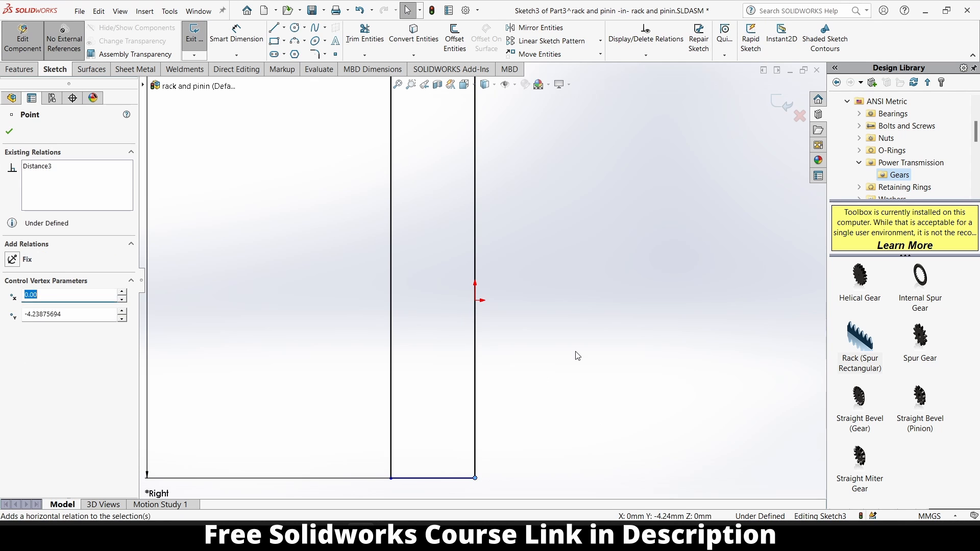
pyautogui.click(576, 351)
pyautogui.click(236, 36)
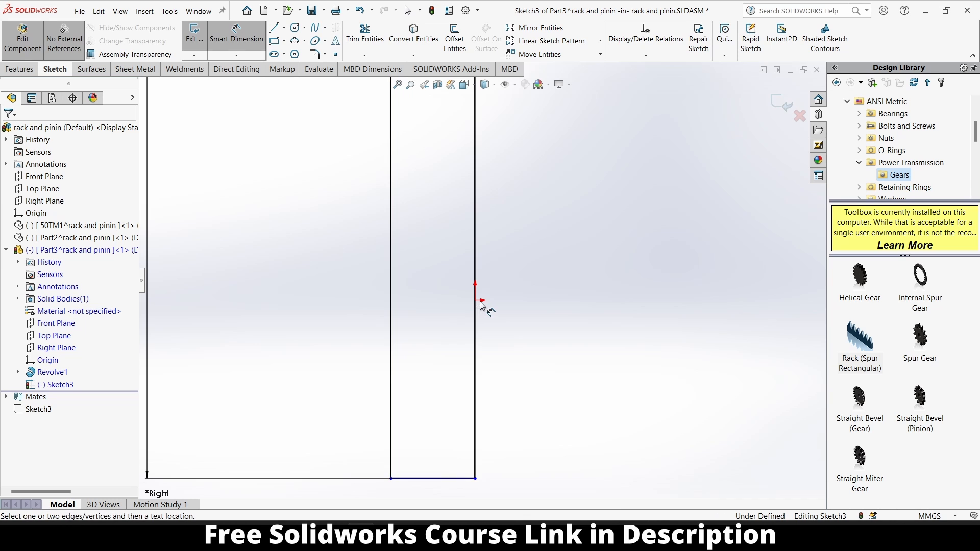
# Step: Draw a horizontal centerline about 1.4 mm long outward from the origin and make it fixed
pyautogui.click(283, 31)
pyautogui.click(302, 54)
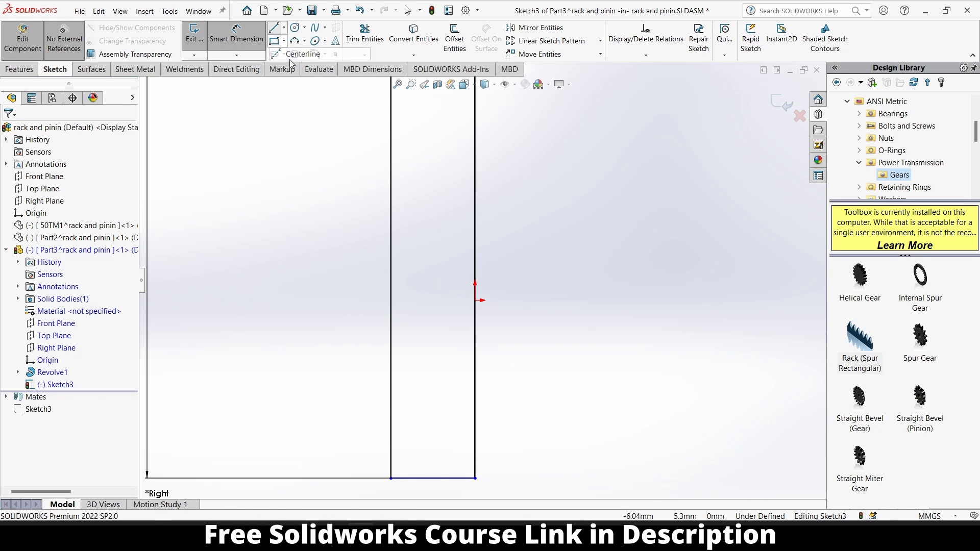
pyautogui.click(474, 300)
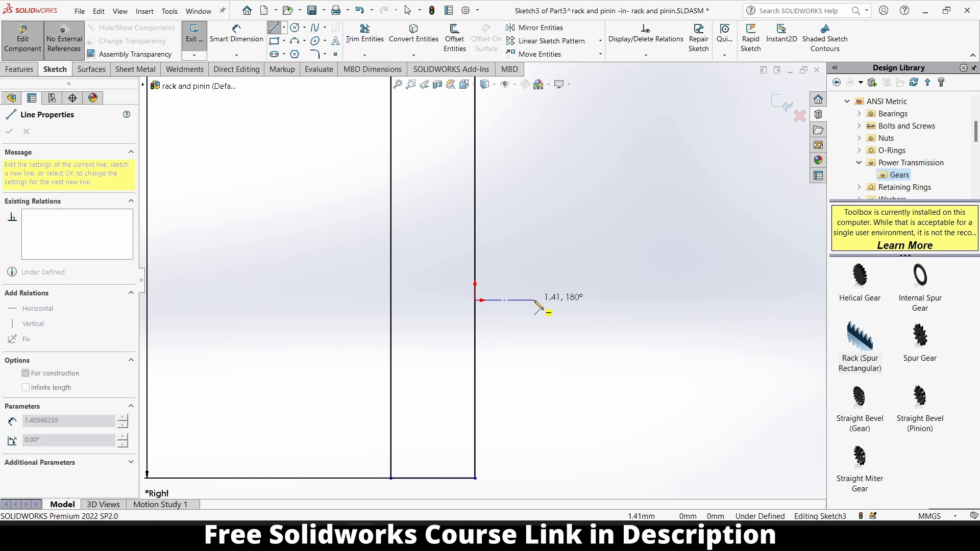
pyautogui.click(534, 300)
pyautogui.press('Escape')
pyautogui.click(519, 304)
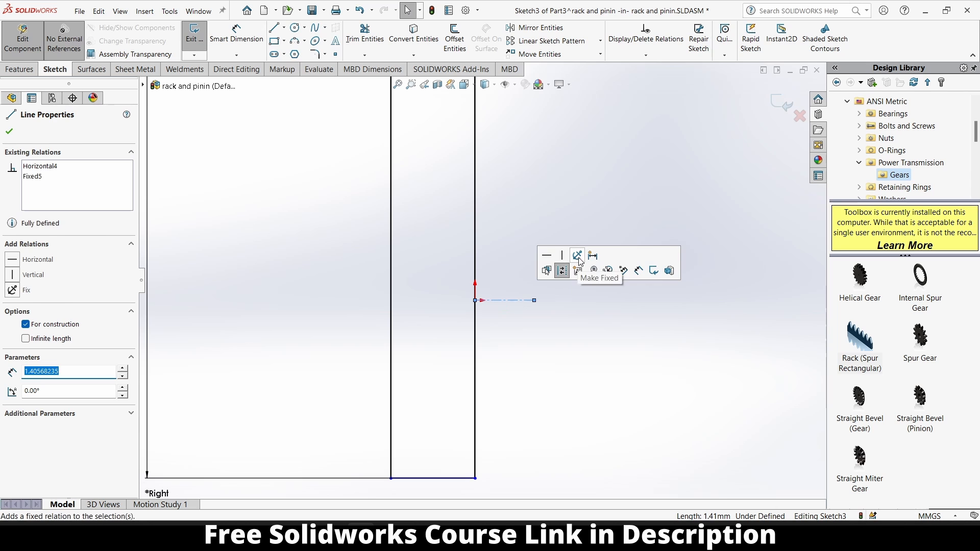
pyautogui.click(555, 325)
# Step: Dimension the distance between the centerline and the rectangle's lower edge to 5 mm
pyautogui.click(229, 46)
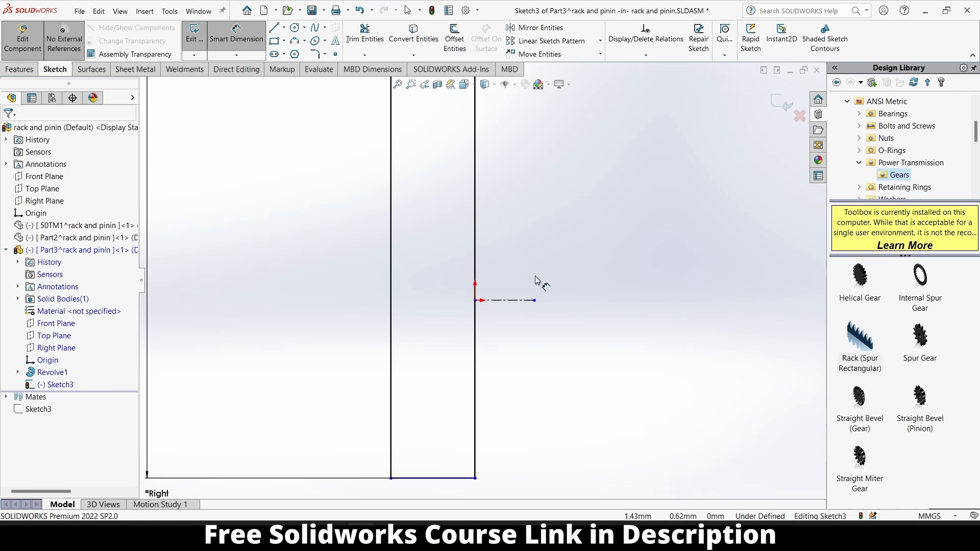
pyautogui.click(516, 301)
pyautogui.click(431, 479)
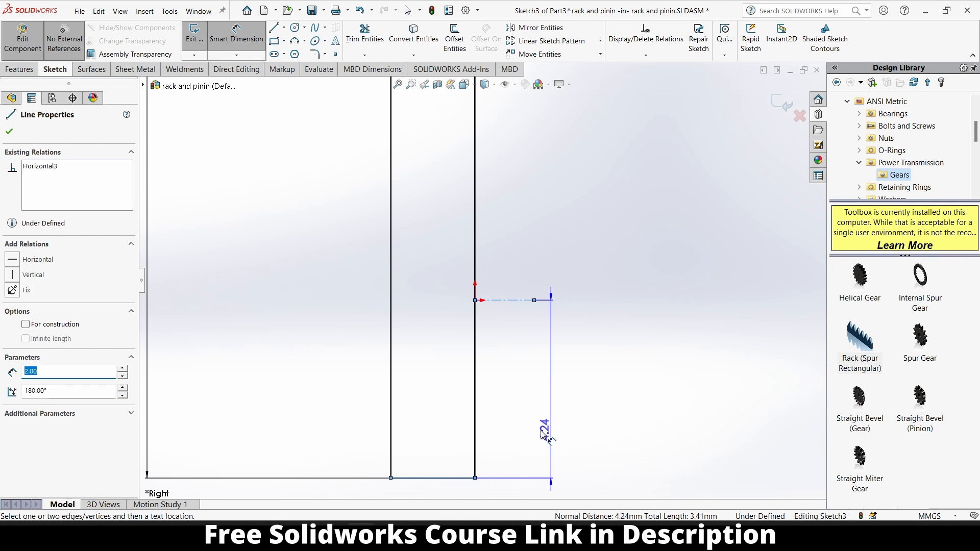
pyautogui.click(544, 432)
pyautogui.write('5')
pyautogui.press('Return')
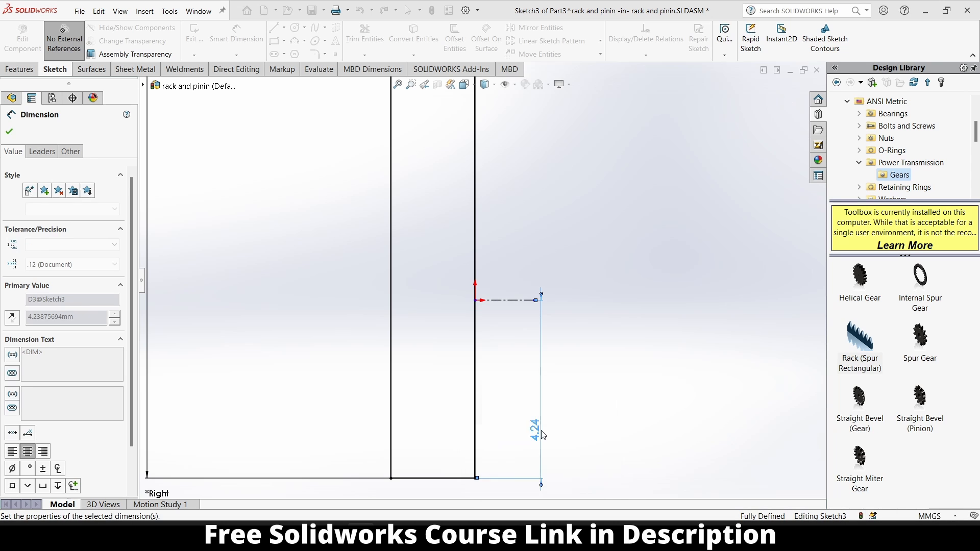
# Step: Set the distance from the centerline to the rectangle's lower edge to 4 mm
pyautogui.scroll(3, 542, 434)
pyautogui.doubleClick(503, 363)
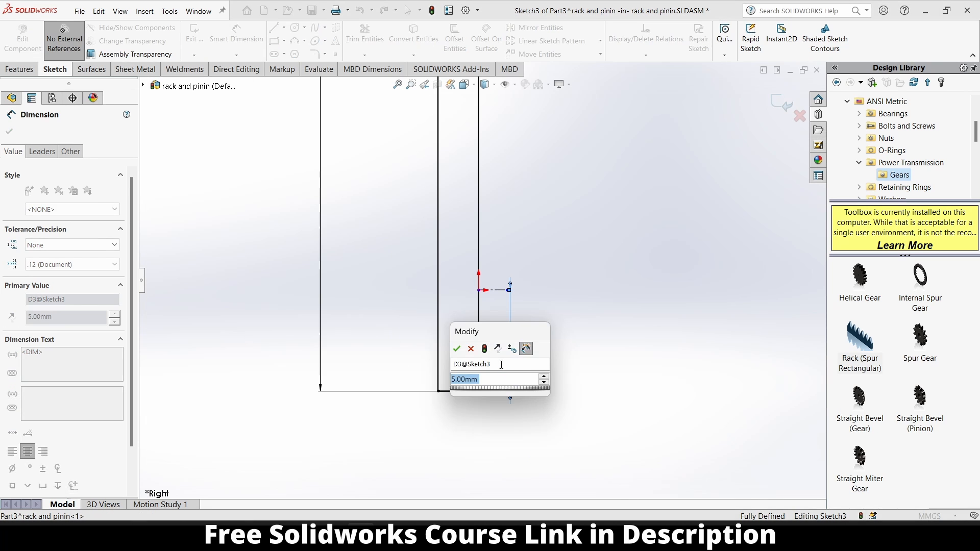
pyautogui.write('4')
pyautogui.press('Return')
# Step: Set up a Mid Plane boss extrusion of the rectangle with a depth of 3 mm
pyautogui.scroll(5, 506, 304)
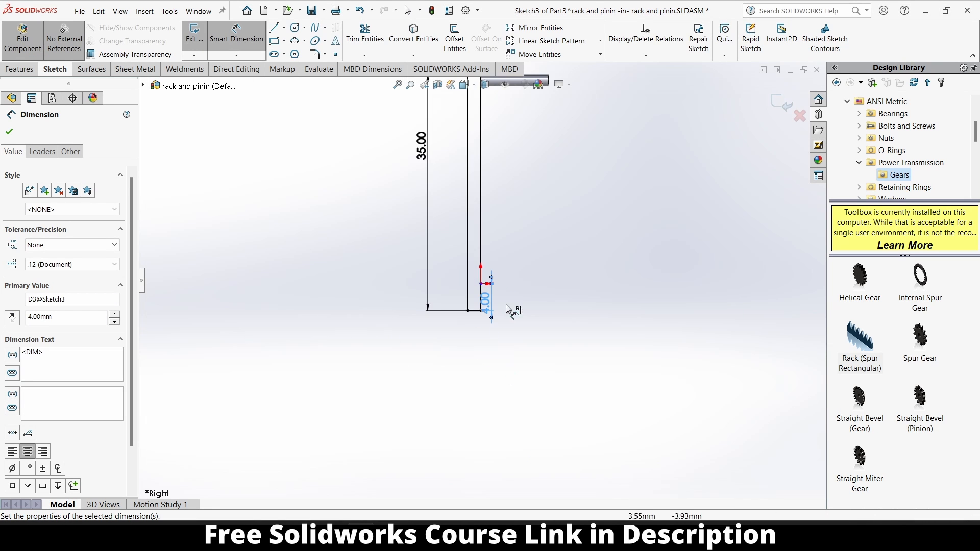
pyautogui.moveTo(478, 169); pyautogui.dragTo(513, 194, button='middle')
pyautogui.scroll(-2, 513, 194)
pyautogui.scroll(-3, 437, 170)
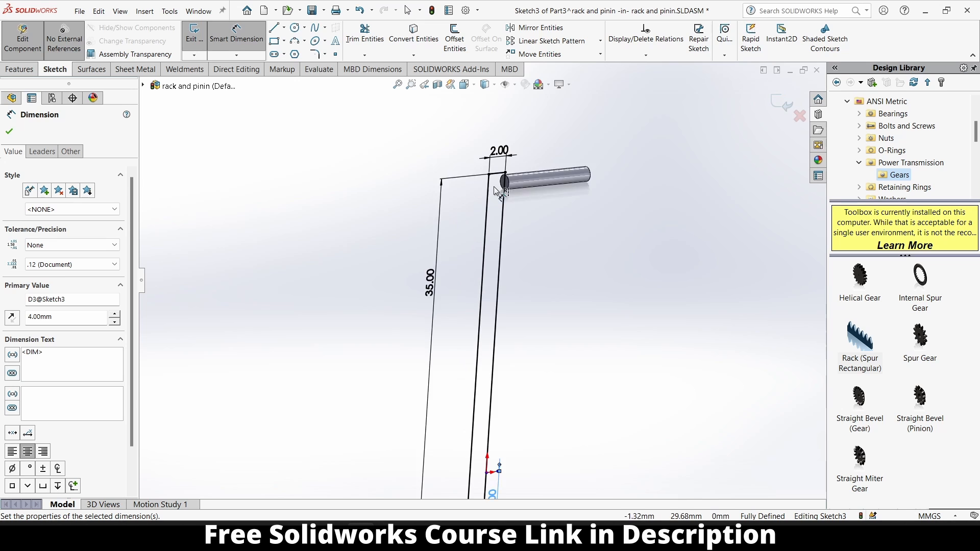
pyautogui.scroll(-2, 494, 187)
pyautogui.scroll(-2, 494, 186)
pyautogui.click(33, 71)
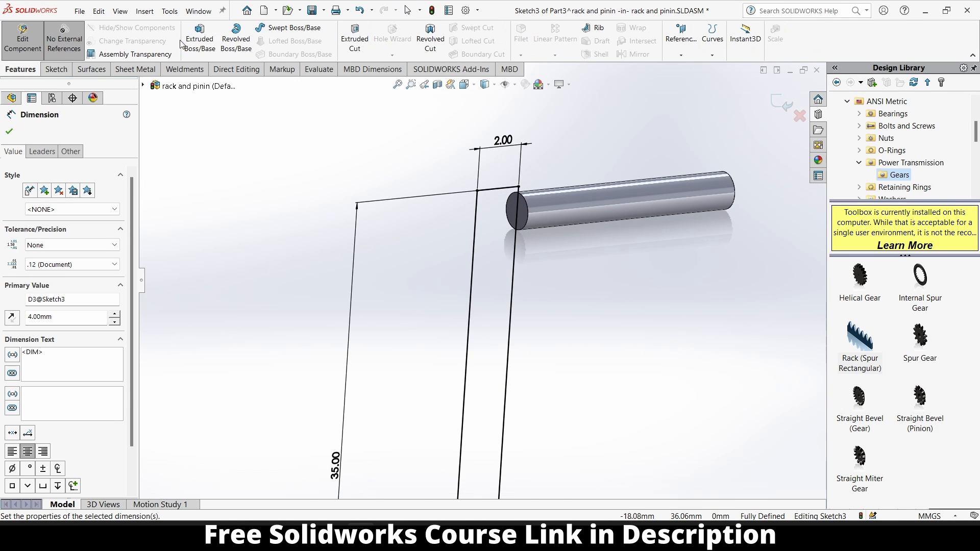
pyautogui.click(200, 36)
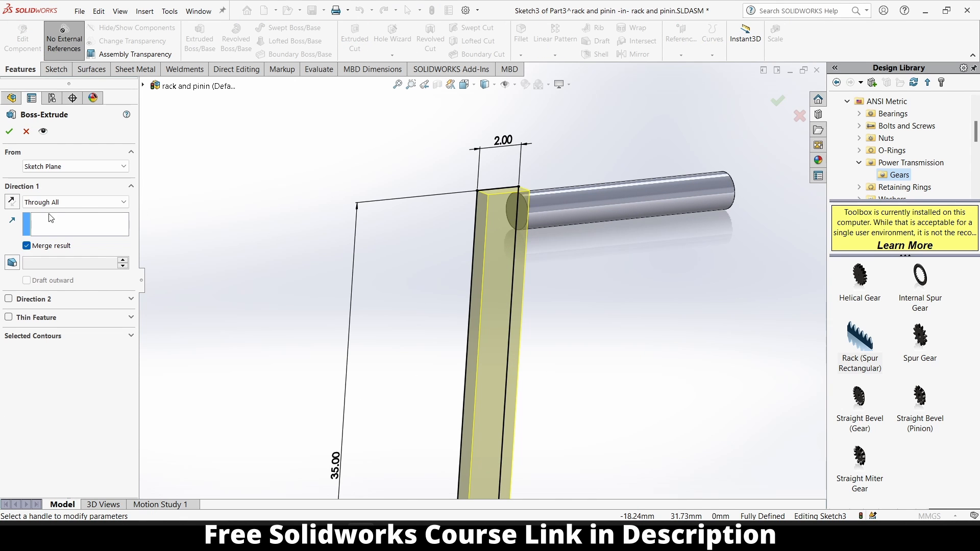
pyautogui.click(56, 203)
pyautogui.click(41, 262)
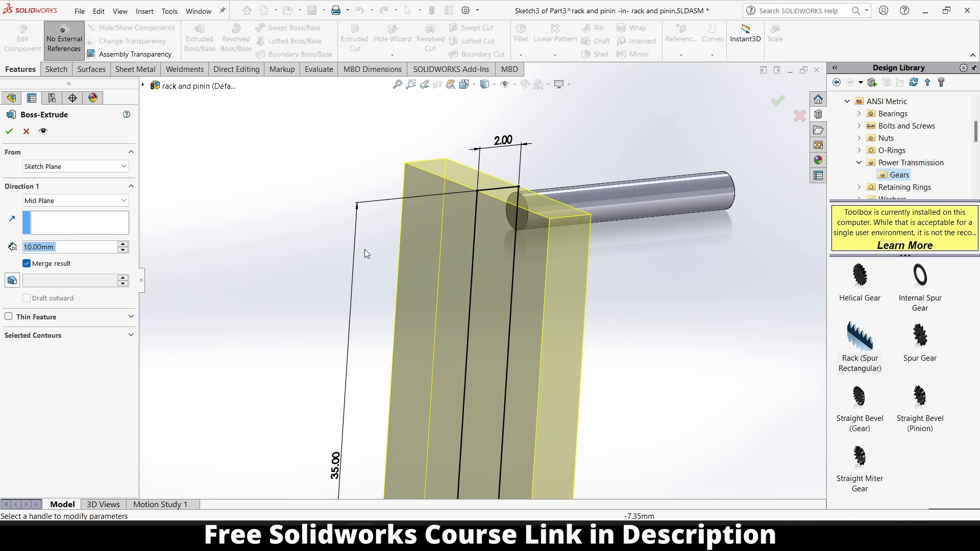
pyautogui.moveTo(364, 249); pyautogui.dragTo(368, 248, button='middle')
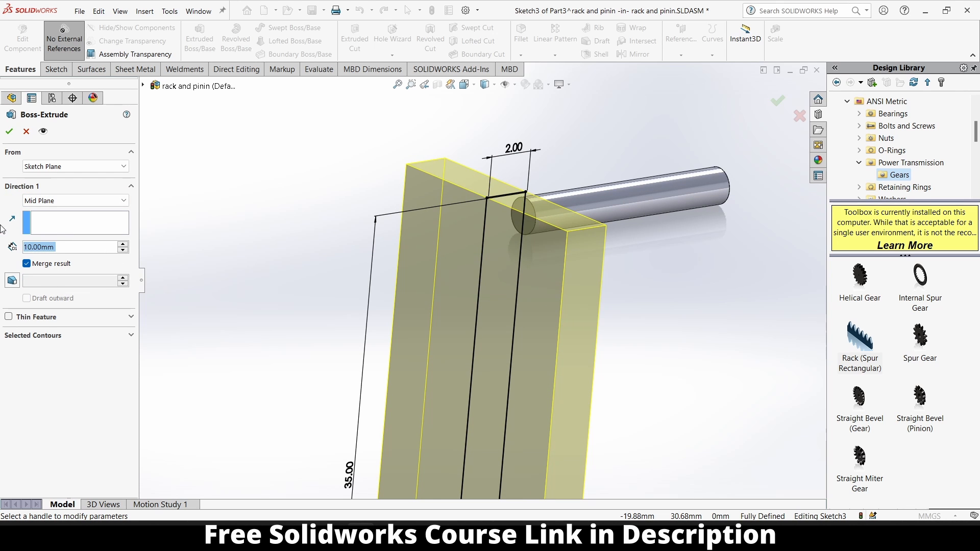
pyautogui.write('3')
pyautogui.press('Return')
# Step: Set the mid-plane extrusion depth to 2.5 mm and complete the boss, merged with the pin
pyautogui.scroll(-3, 512, 188)
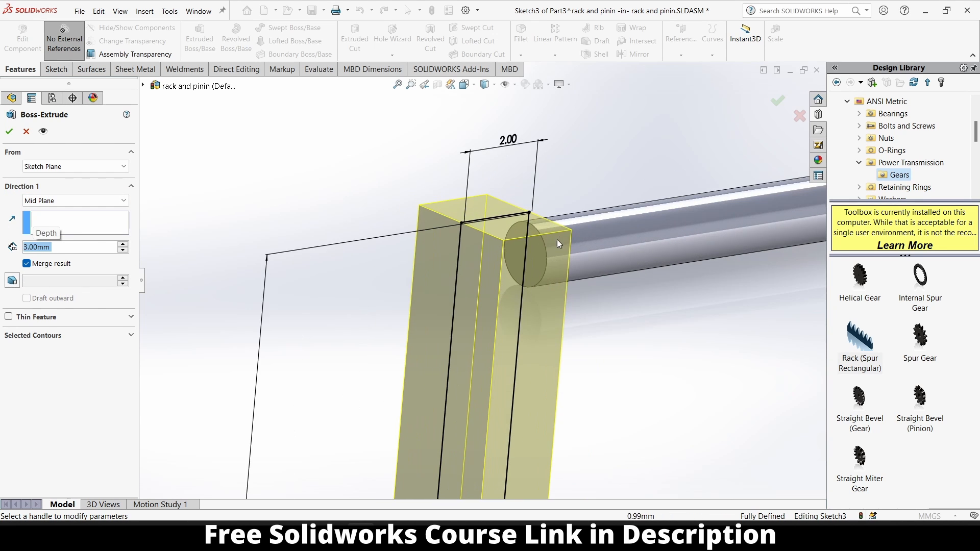
pyautogui.scroll(-1, 557, 244)
pyautogui.moveTo(557, 244); pyautogui.dragTo(463, 341, button='middle')
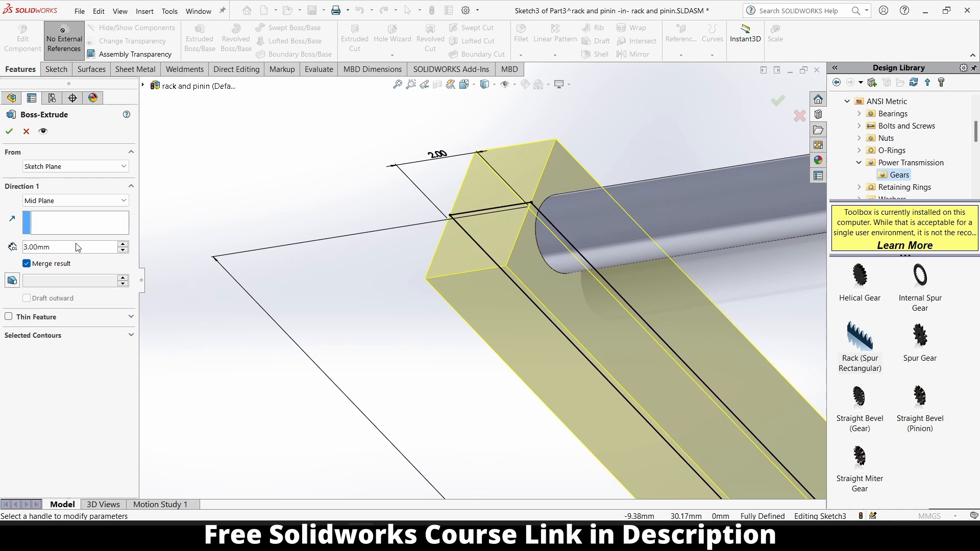
pyautogui.write('2.5')
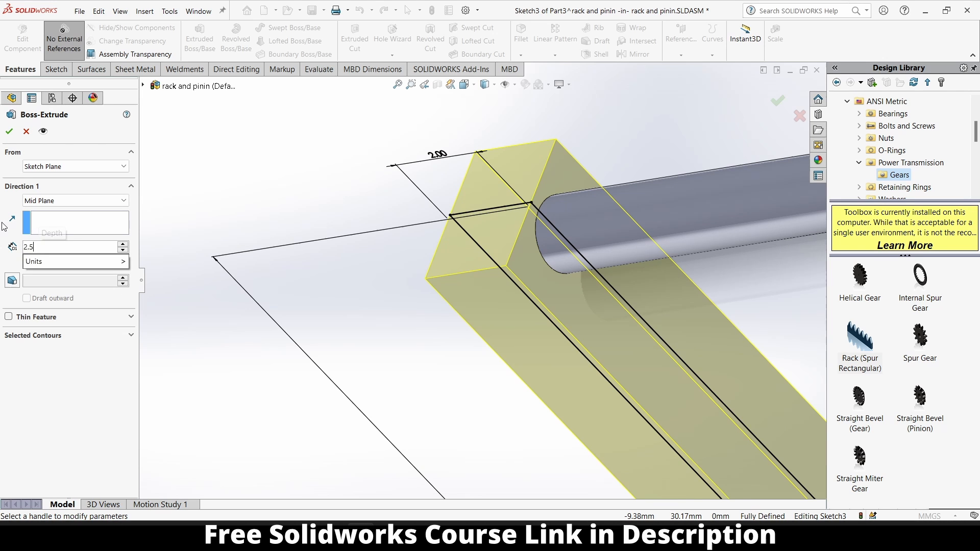
pyautogui.press('Return')
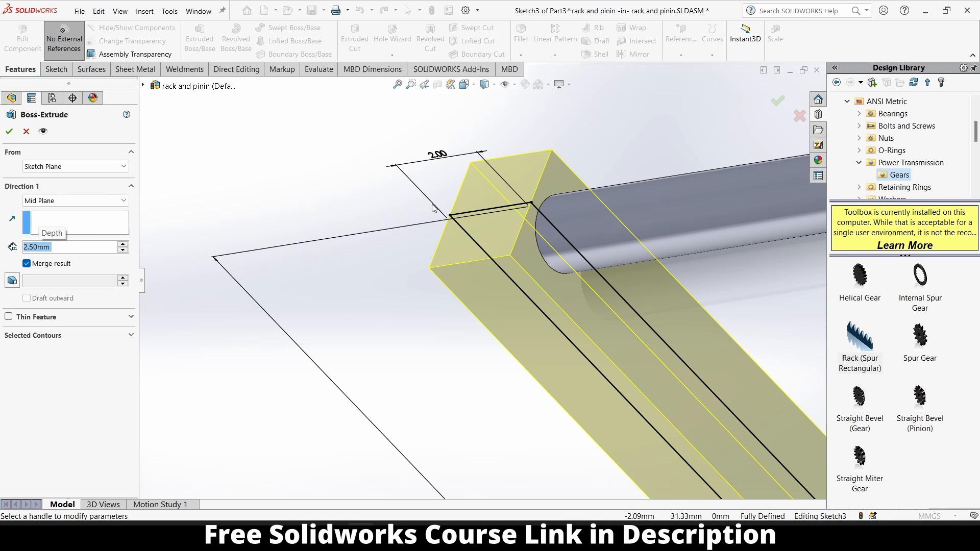
pyautogui.click(9, 132)
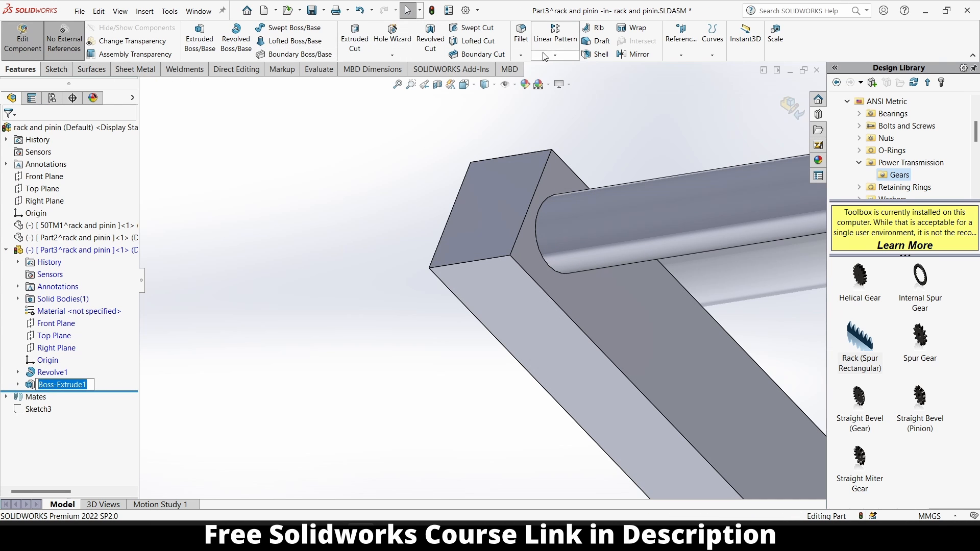
# Step: Set up a fillet with a 1.5 mm radius on the bar's two short edges at the pin end
pyautogui.click(521, 55)
pyautogui.click(536, 65)
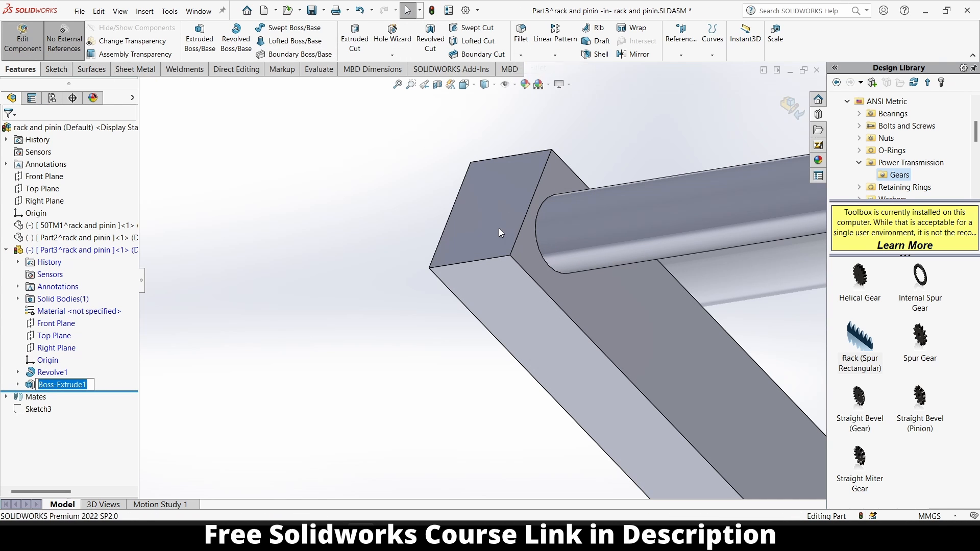
pyautogui.click(493, 258)
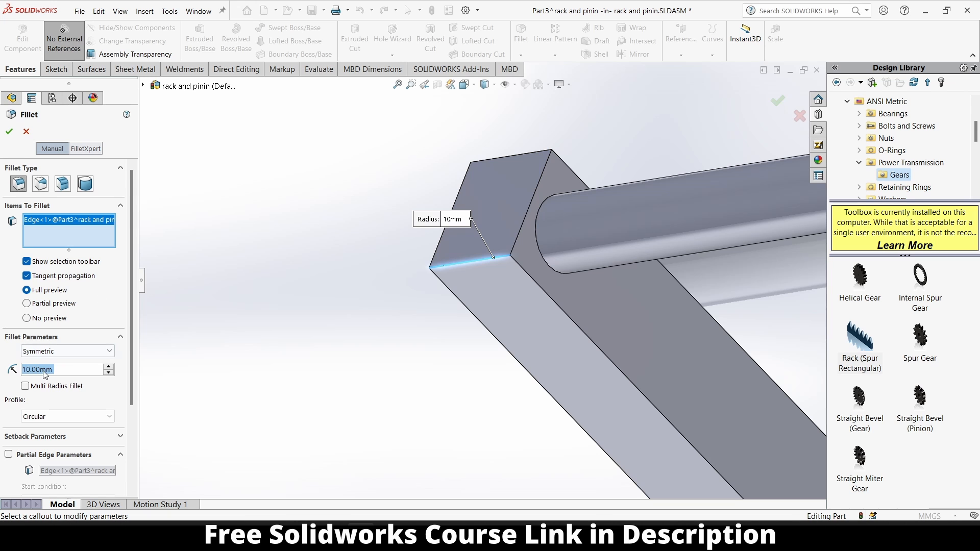
pyautogui.write('1.5')
pyautogui.press('Return')
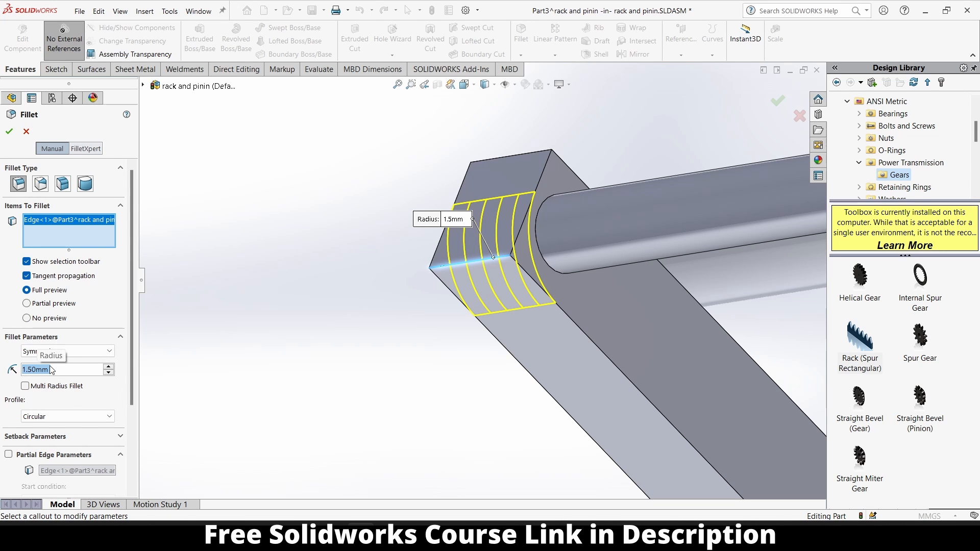
pyautogui.click(512, 161)
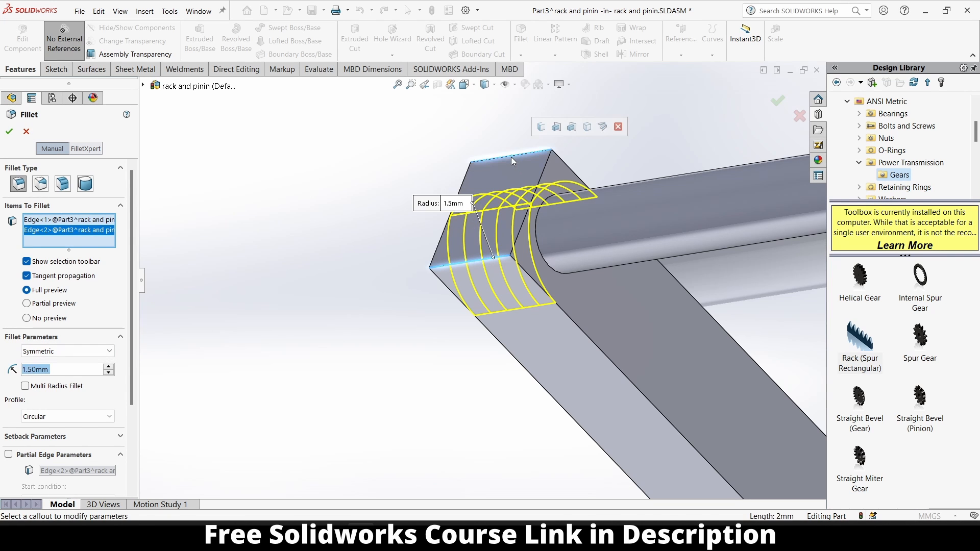
pyautogui.moveTo(512, 161); pyautogui.dragTo(531, 273, button='middle')
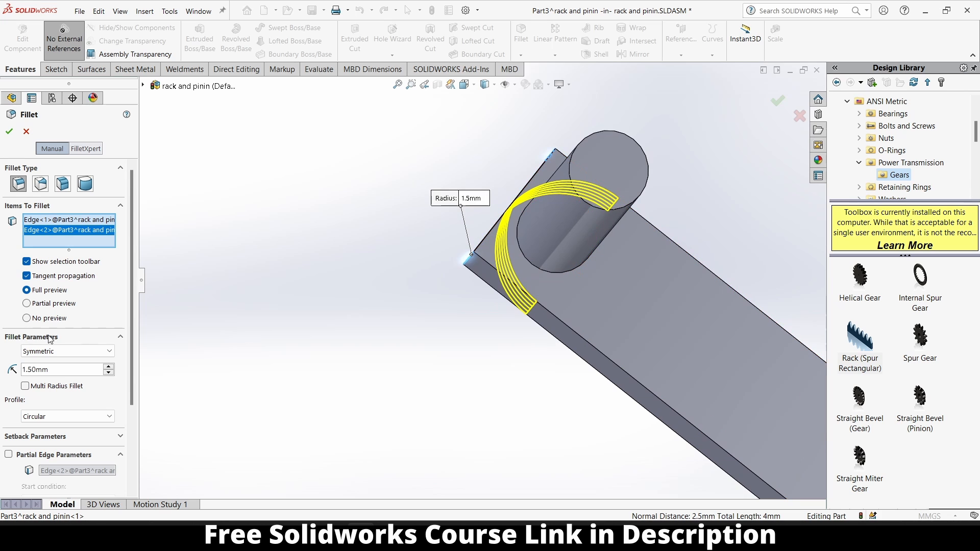
# Step: Try a 1 mm fillet radius, then set it to 1.25 mm
pyautogui.write('1')
pyautogui.press('Return')
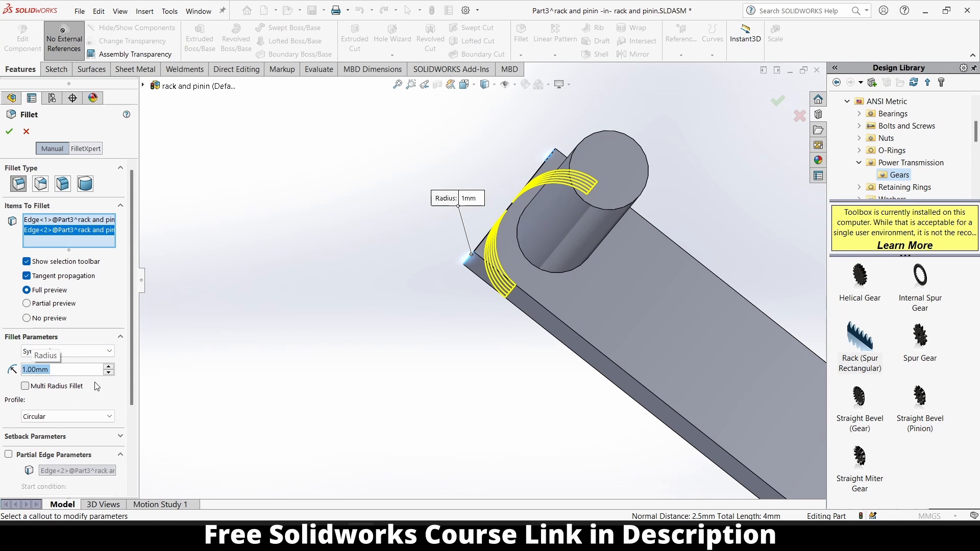
pyautogui.write('1.25')
pyautogui.press('Return')
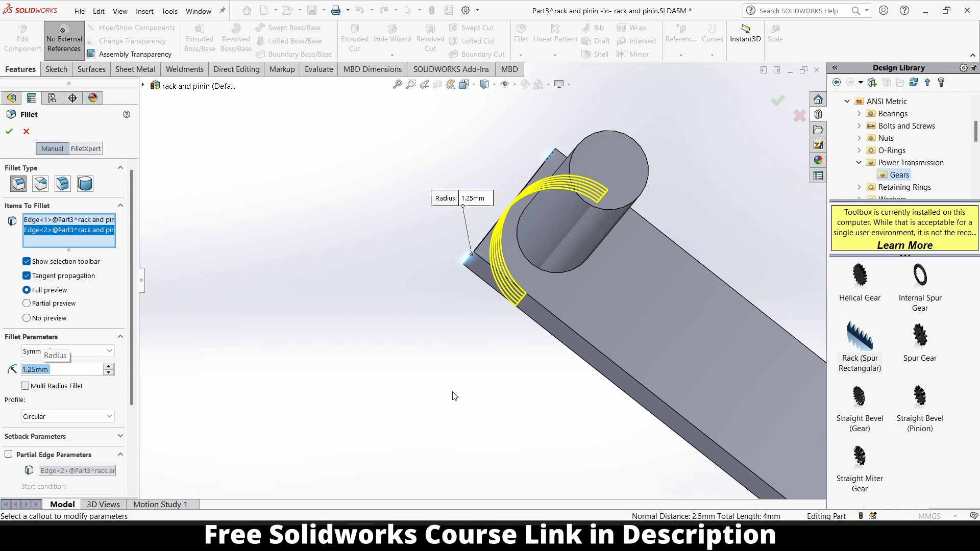
# Step: Add the two short edges at the bar's free end to the 1.25 mm fillet and complete it
pyautogui.scroll(7, 536, 396)
pyautogui.scroll(3, 635, 406)
pyautogui.scroll(-8, 617, 380)
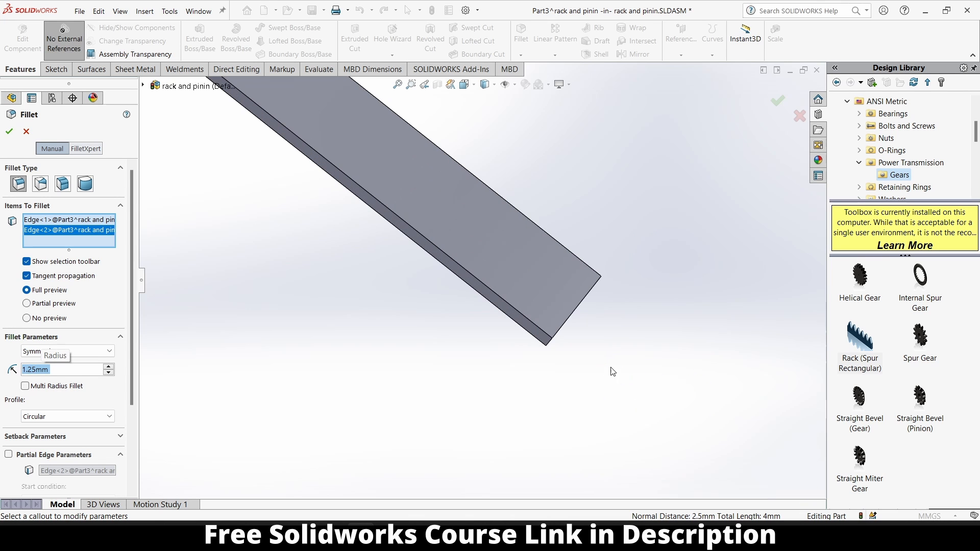
pyautogui.click(550, 345)
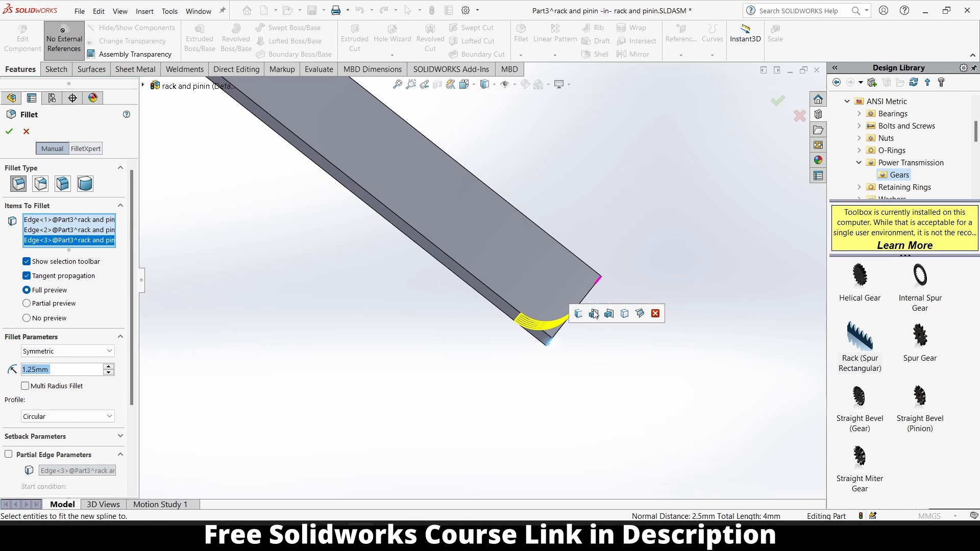
pyautogui.moveTo(607, 278); pyautogui.dragTo(603, 290, button='middle')
pyautogui.click(614, 279)
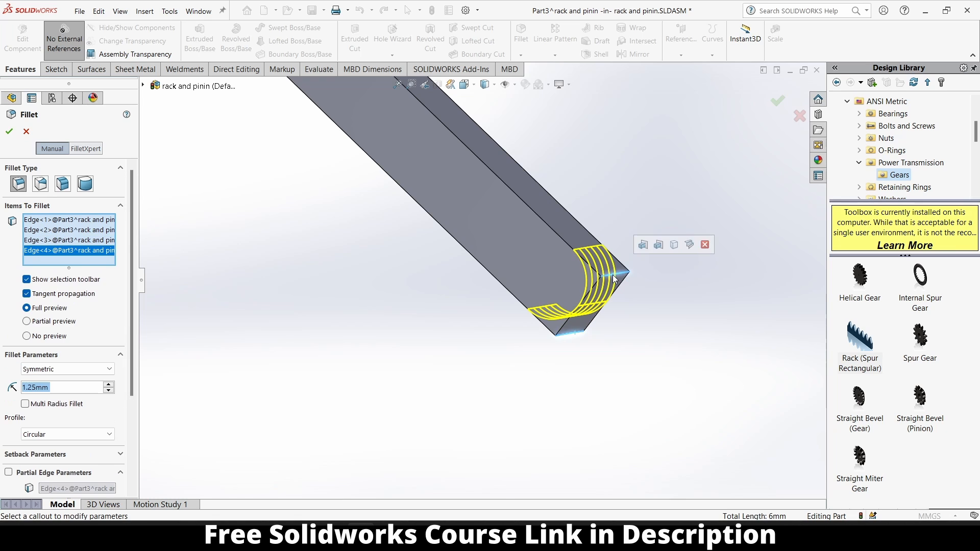
pyautogui.click(9, 131)
pyautogui.scroll(5, 312, 222)
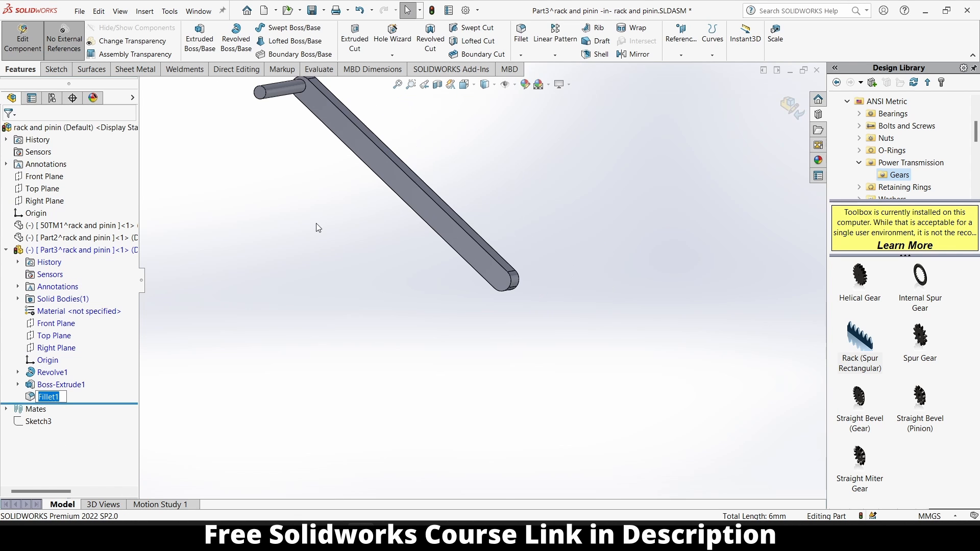
# Step: Start a sketch on the bar's flat face and draw a circle about 1.7 mm in diameter centred on the origin
pyautogui.click(455, 232)
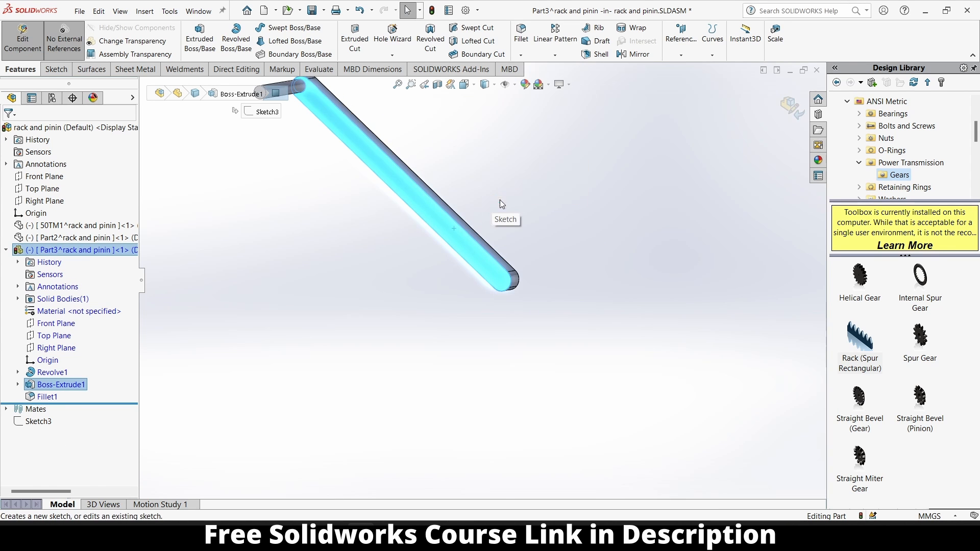
pyautogui.click(500, 200)
pyautogui.scroll(-2, 499, 374)
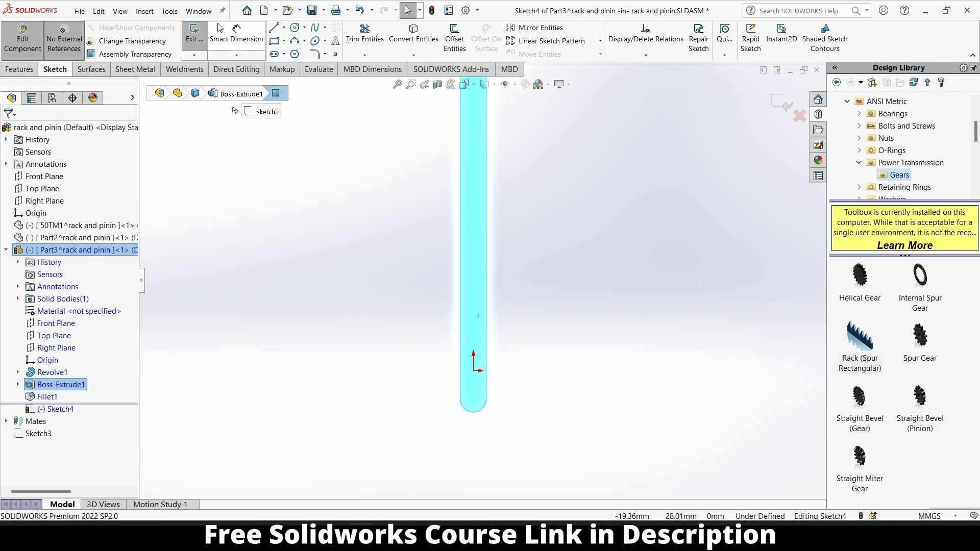
pyautogui.click(294, 28)
pyautogui.click(474, 371)
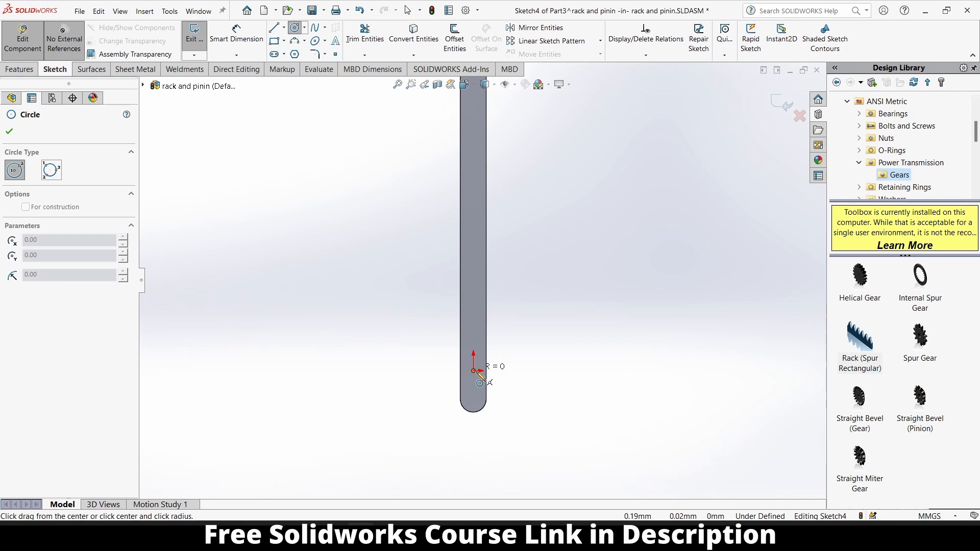
pyautogui.click(480, 377)
# Step: Dimension the circle's diameter to 1.5 mm
pyautogui.click(233, 38)
pyautogui.scroll(-3, 428, 338)
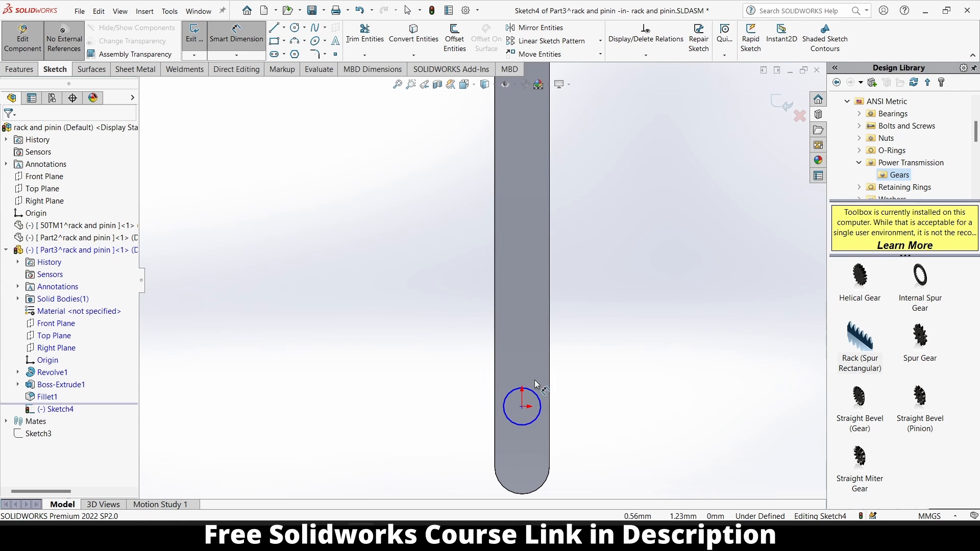
pyautogui.click(539, 403)
pyautogui.click(603, 386)
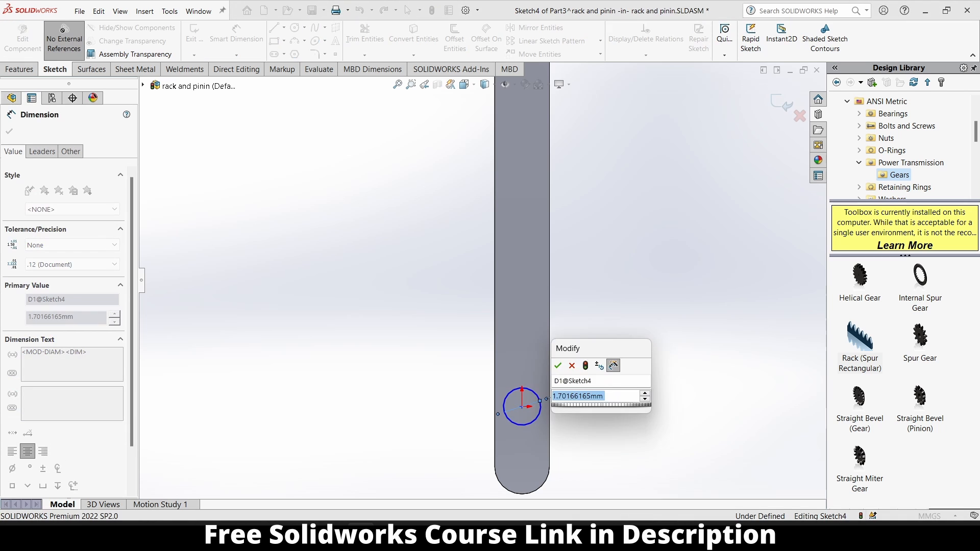
pyautogui.write('1.5')
pyautogui.press('Return')
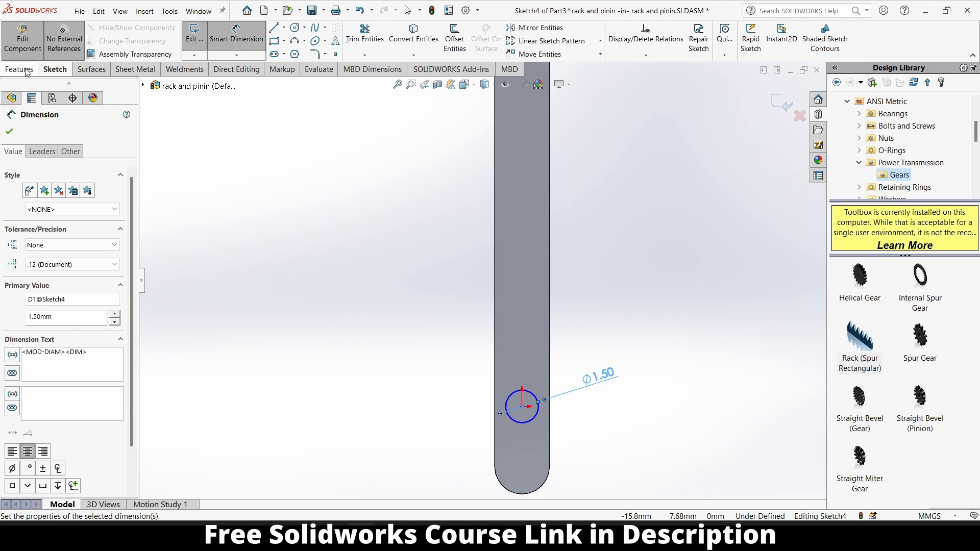
# Step: Cut the circle through the bar with an Extruded Cut using the Through All end condition
pyautogui.click(20, 69)
pyautogui.click(360, 41)
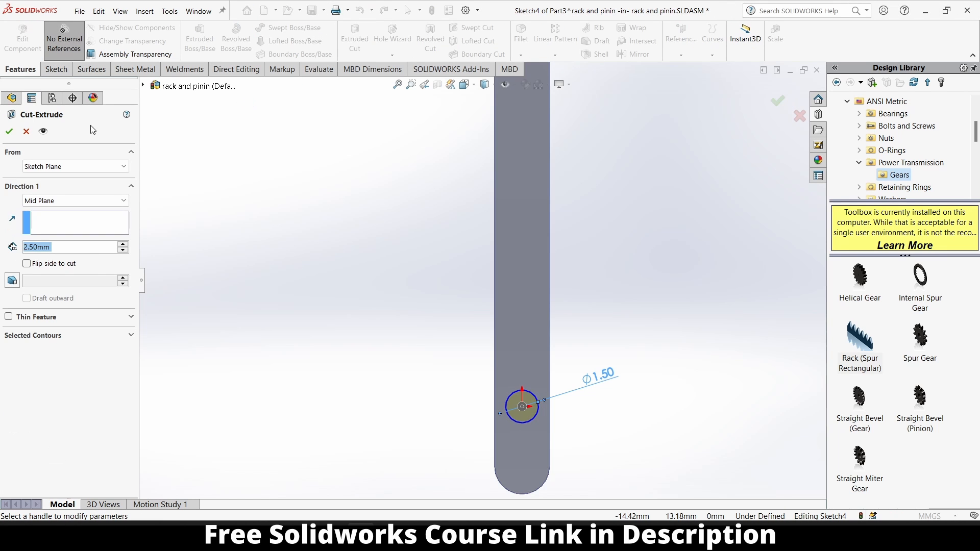
pyautogui.click(76, 201)
pyautogui.click(51, 219)
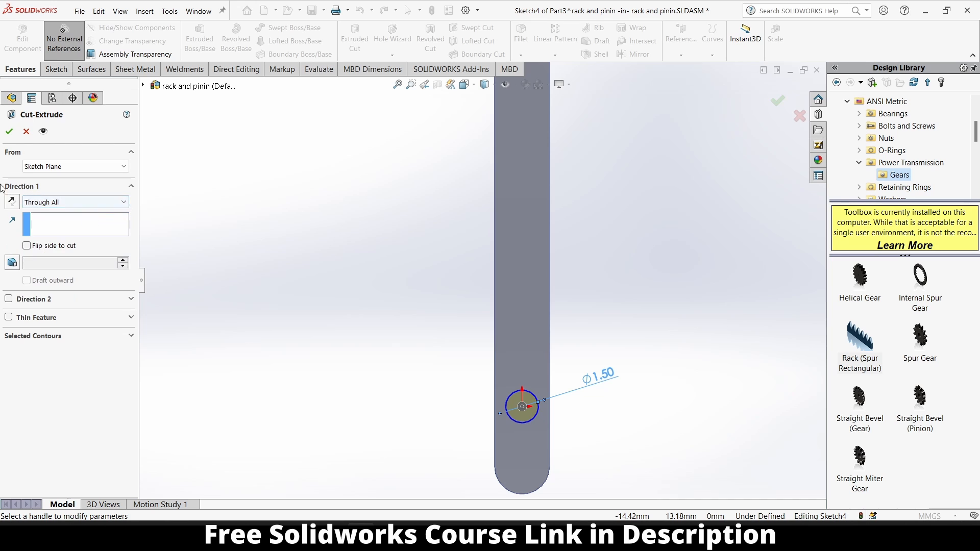
pyautogui.click(10, 131)
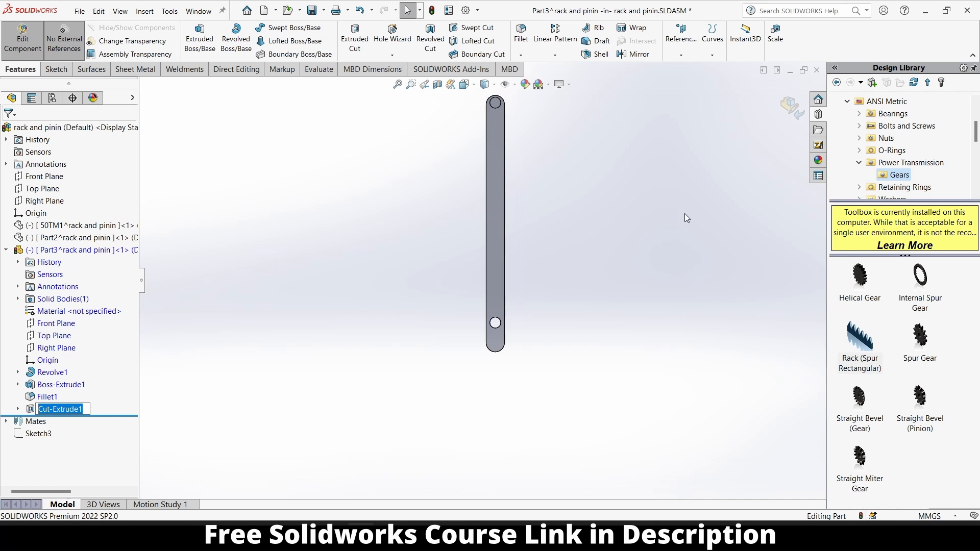
# Step: Finish editing the pin-and-bar part in context and return to the assembly
pyautogui.click(784, 107)
pyautogui.moveTo(726, 153); pyautogui.dragTo(576, 198, button='middle')
pyautogui.scroll(3, 618, 147)
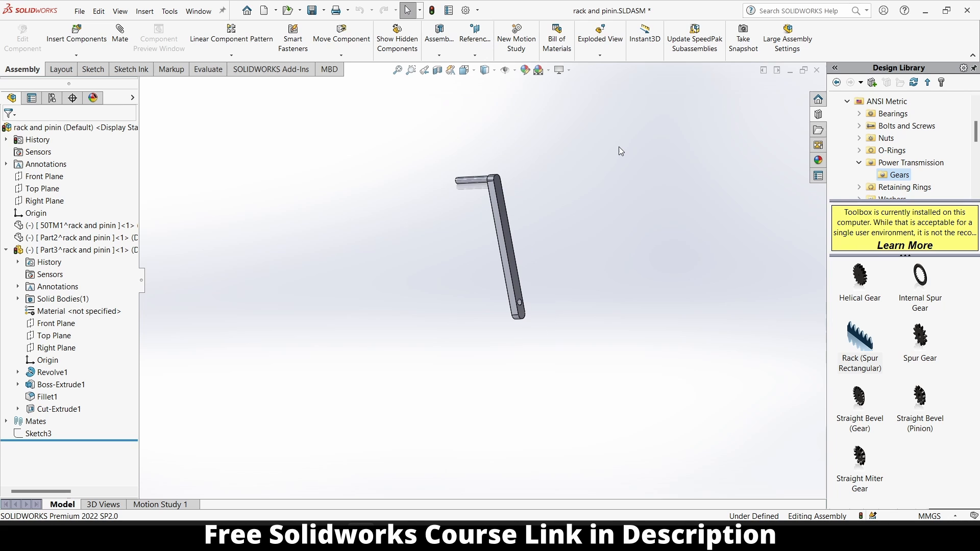
# Step: Show the hidden 50TM1 gear and Part2 rack, and move the pin-and-bar part away from the gear to beneath the rack
pyautogui.rightClick(59, 225)
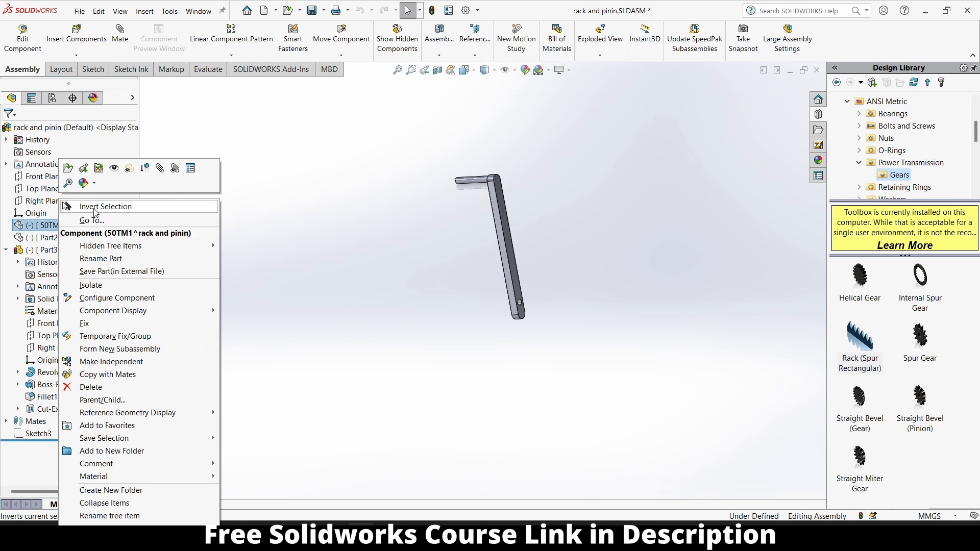
pyautogui.click(114, 168)
pyautogui.rightClick(101, 238)
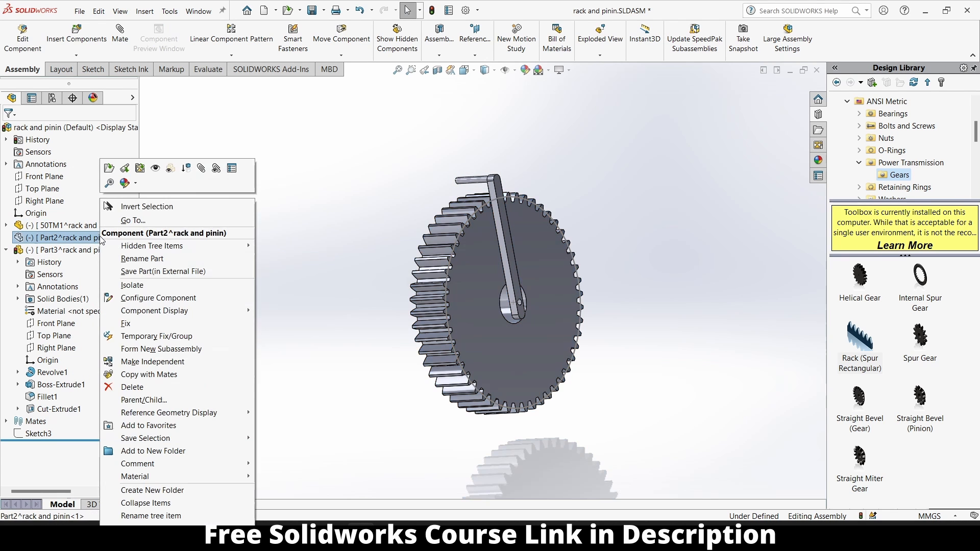
pyautogui.click(155, 168)
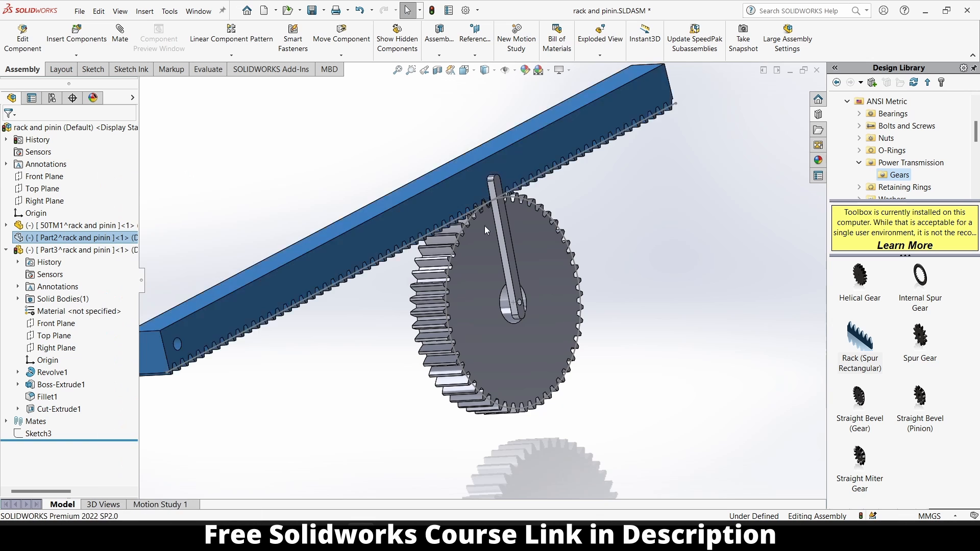
pyautogui.moveTo(492, 244); pyautogui.dragTo(342, 320)
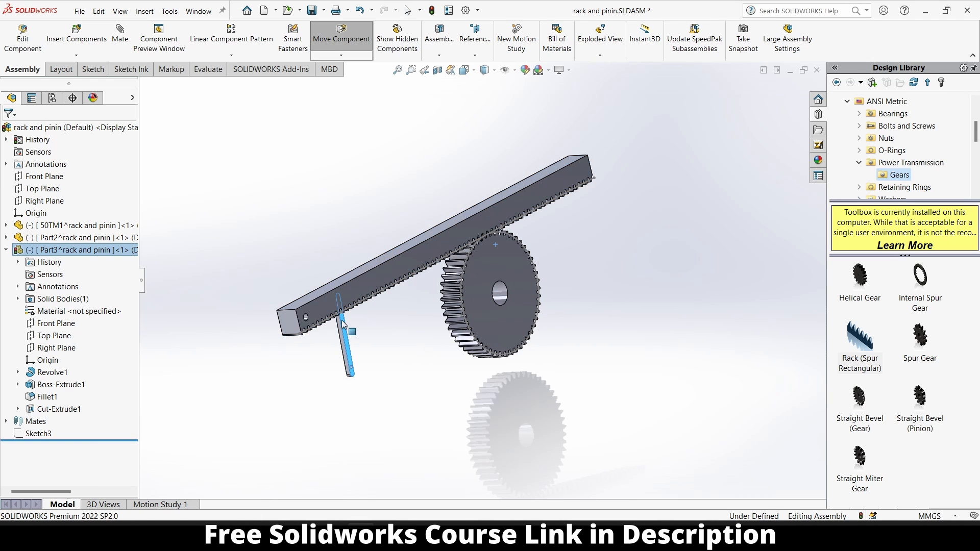
pyautogui.press('Escape')
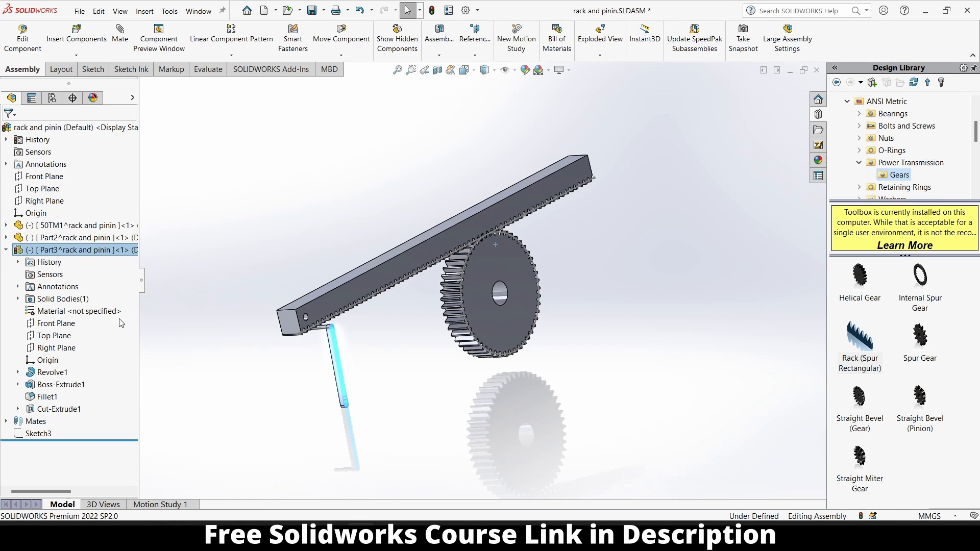
# Step: Start an assembly sketch on the Top Plane and draw a vertical centerline about 31 mm long just outside the rack's end
pyautogui.click(37, 190)
pyautogui.click(56, 174)
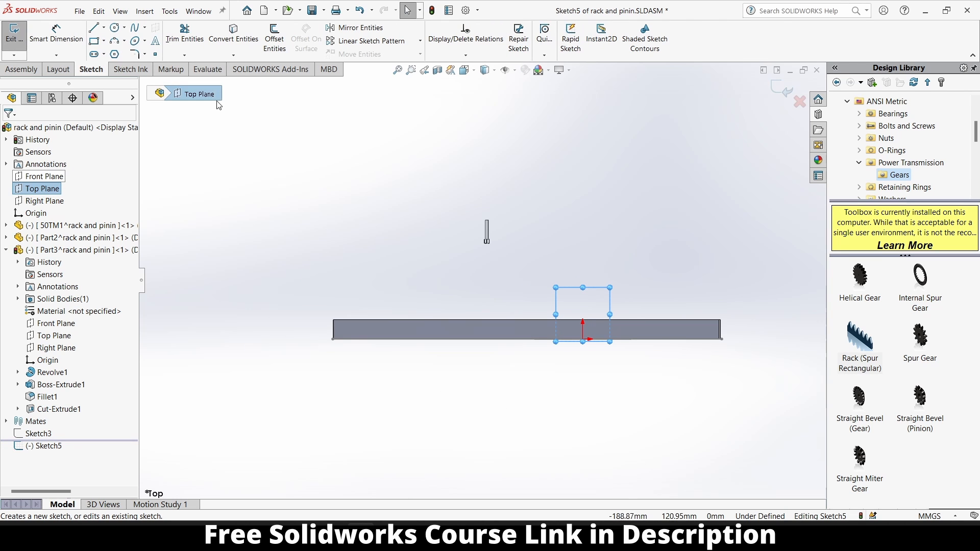
pyautogui.click(104, 31)
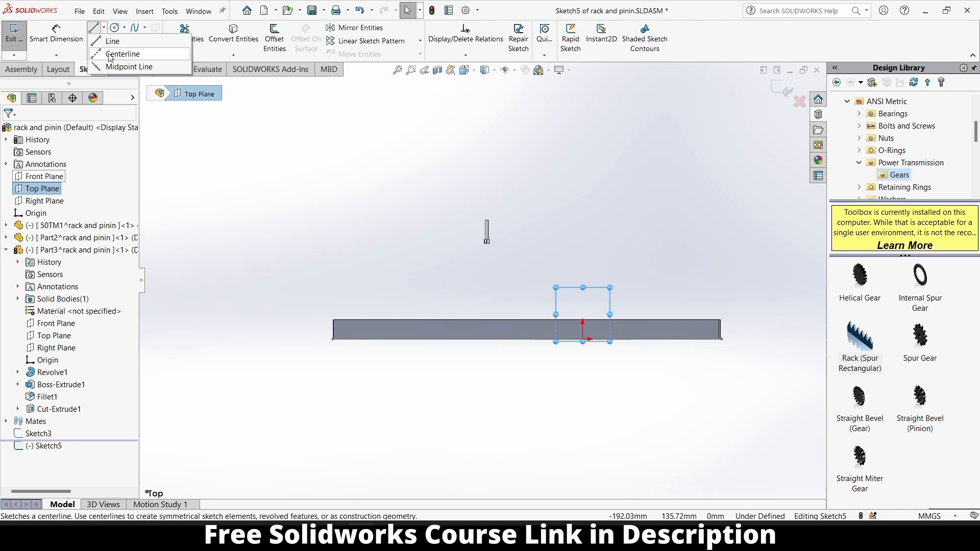
pyautogui.click(115, 53)
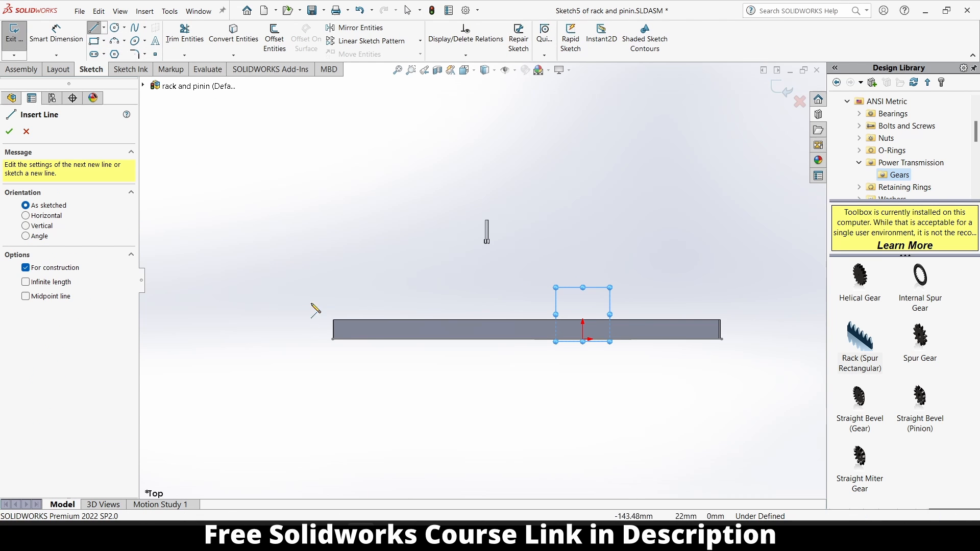
pyautogui.click(325, 339)
pyautogui.click(325, 280)
pyautogui.press('Escape')
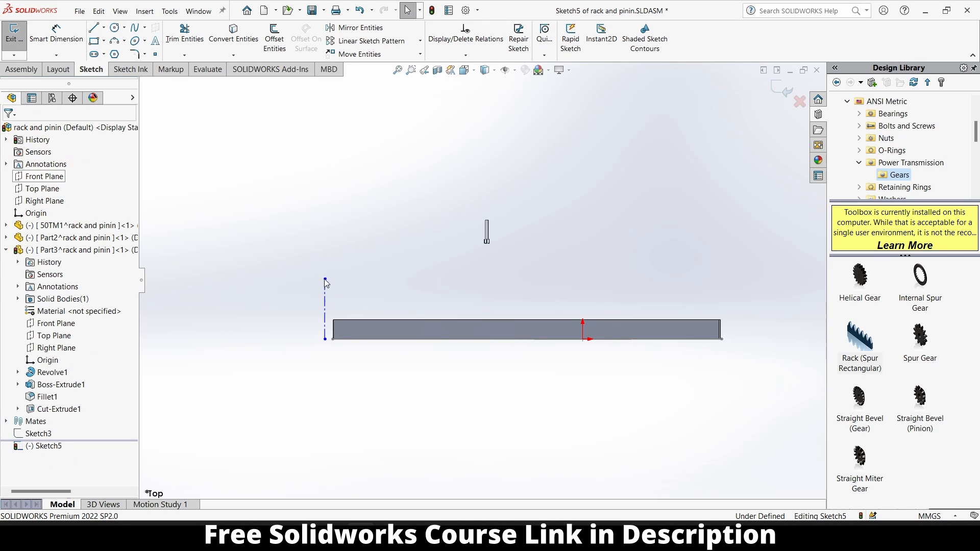
# Step: Dimension the horizontal distance from the vertical centerline to the origin to 130 mm
pyautogui.click(59, 41)
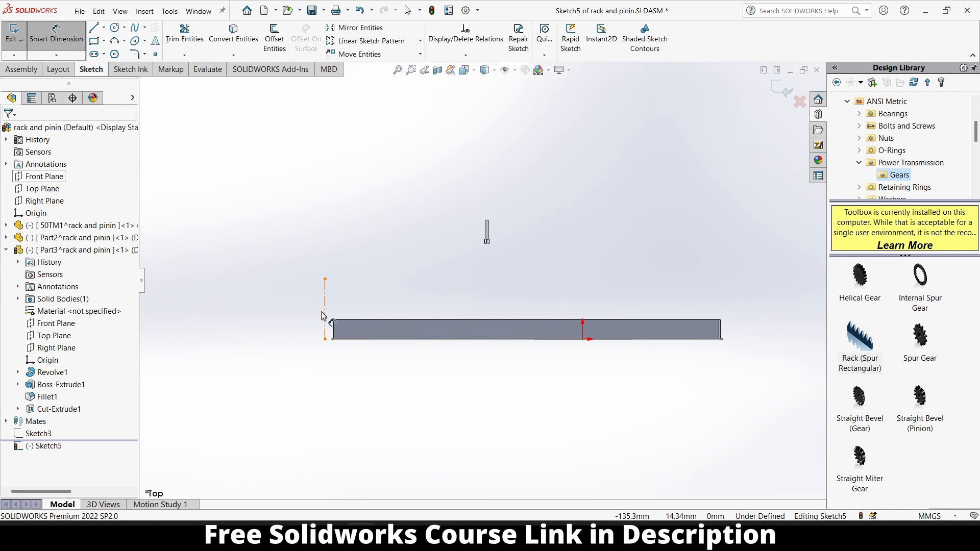
pyautogui.click(323, 314)
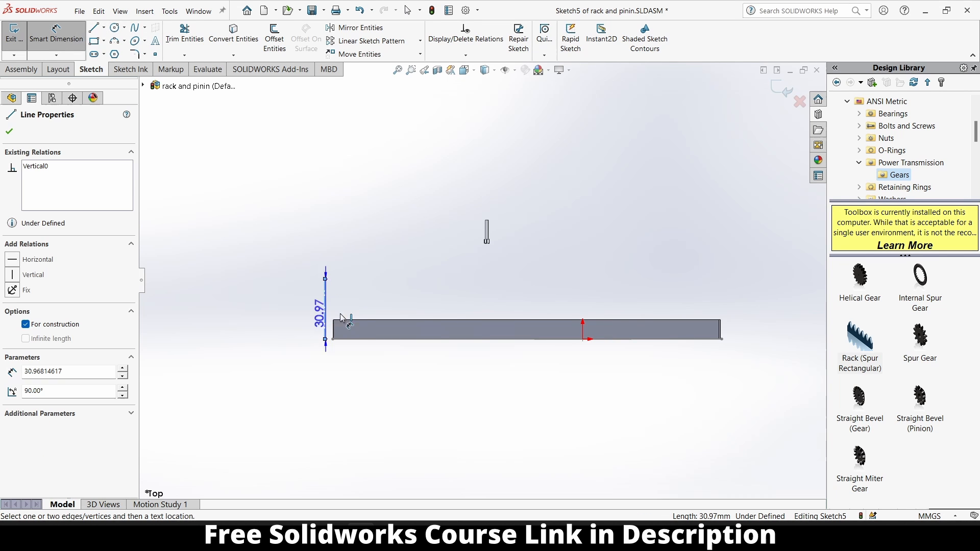
pyautogui.click(583, 340)
pyautogui.click(562, 259)
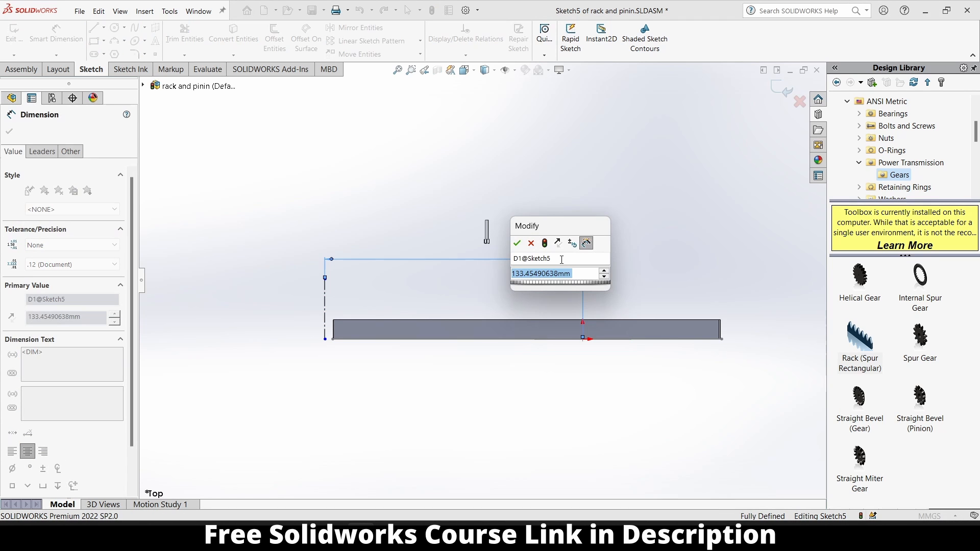
pyautogui.write('130')
pyautogui.press('Return')
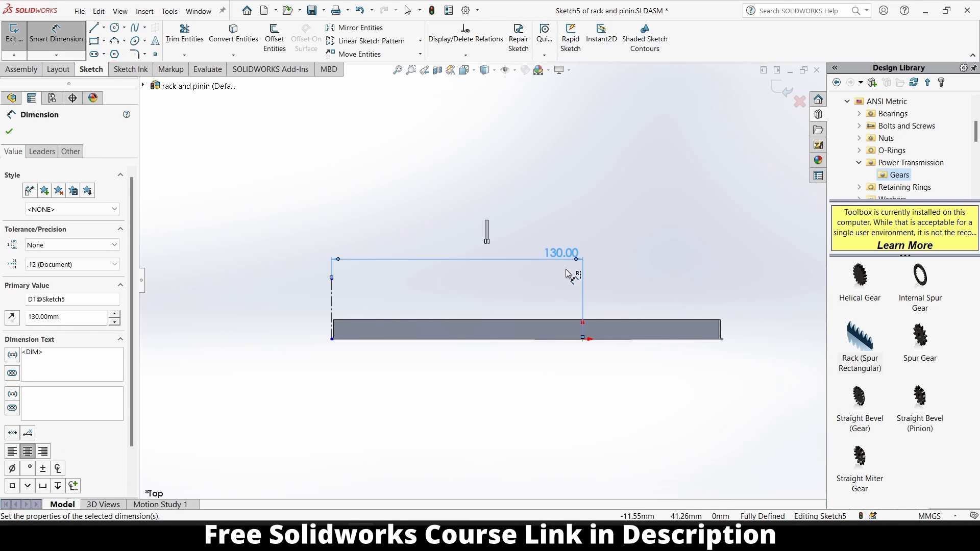
pyautogui.moveTo(558, 324); pyautogui.dragTo(494, 270, button='middle')
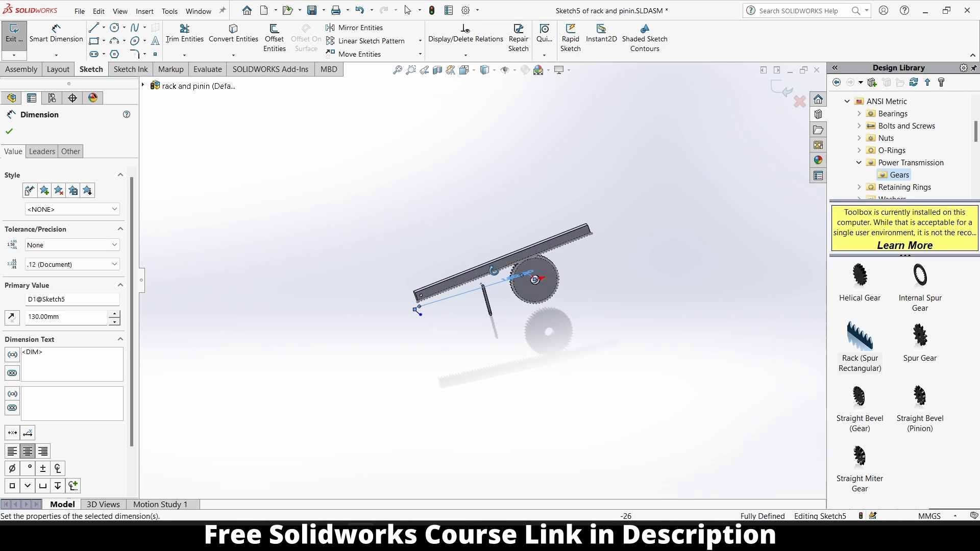
# Step: Exit the assembly sketch containing the centerline beside the rack
pyautogui.scroll(-5, 472, 319)
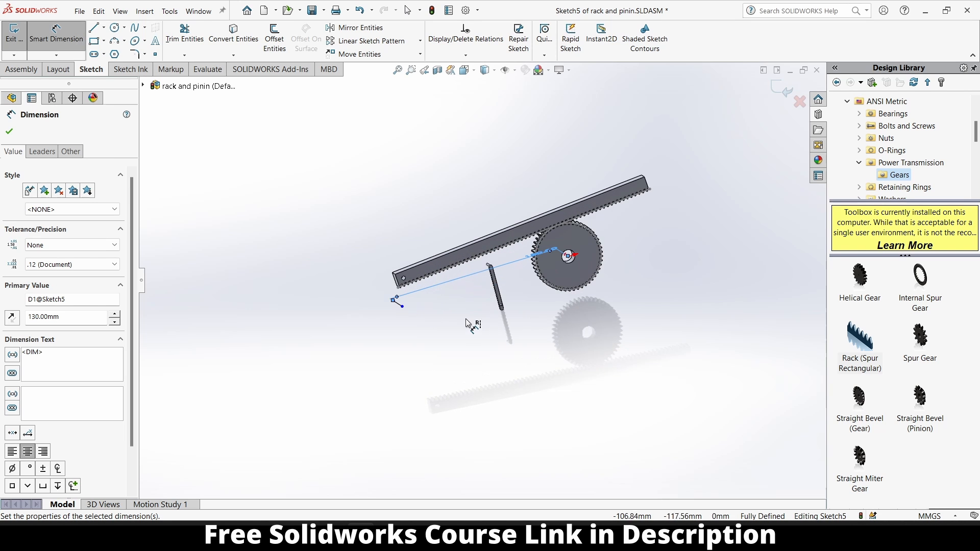
pyautogui.click(775, 88)
pyautogui.scroll(-1, 473, 312)
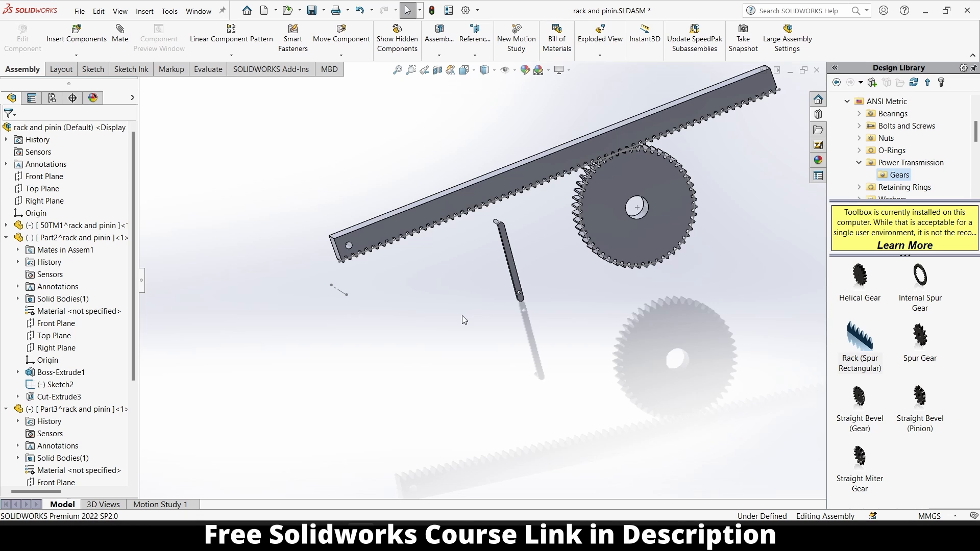
# Step: Add a concentric mate between the hole at the bar's lower end and the sketched centerline
pyautogui.moveTo(464, 320); pyautogui.dragTo(451, 343, button='middle')
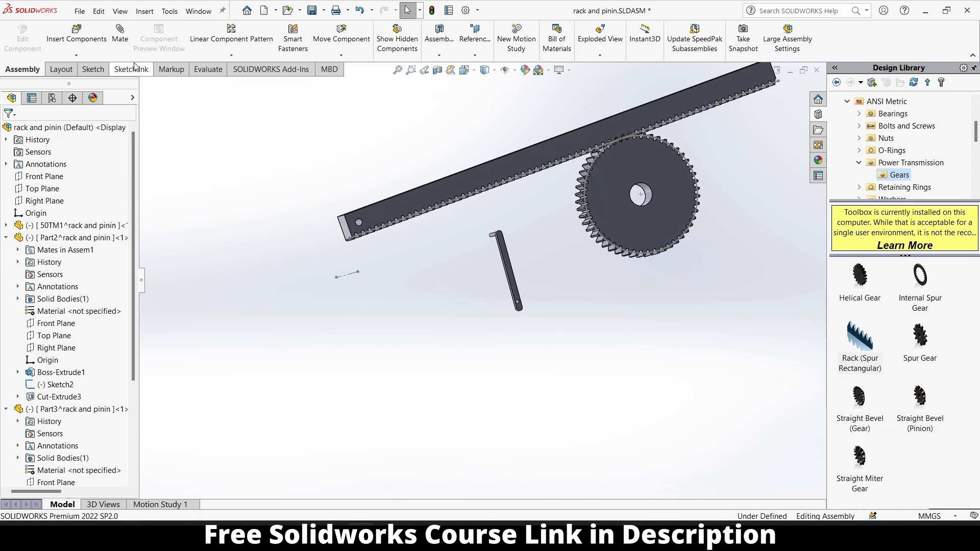
pyautogui.scroll(-6, 531, 306)
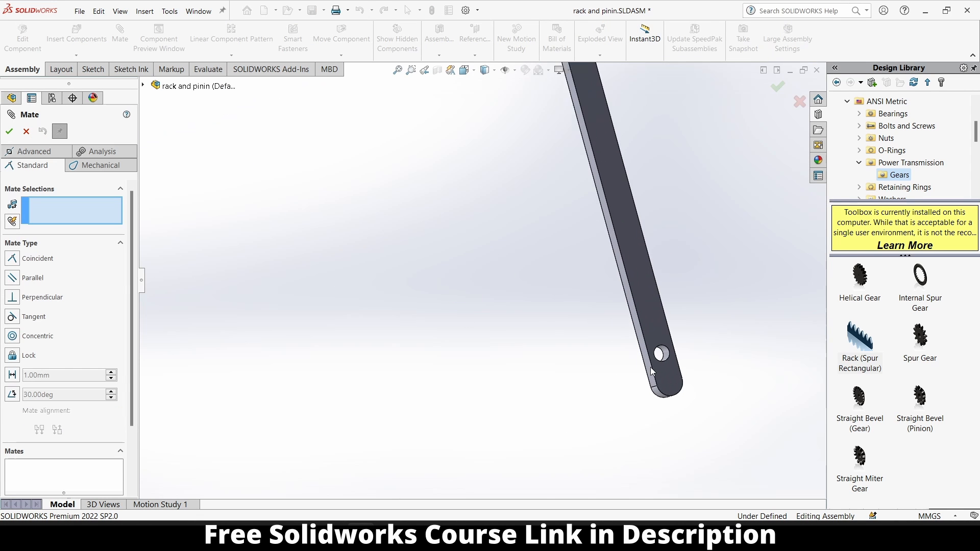
pyautogui.click(662, 347)
pyautogui.scroll(6, 612, 354)
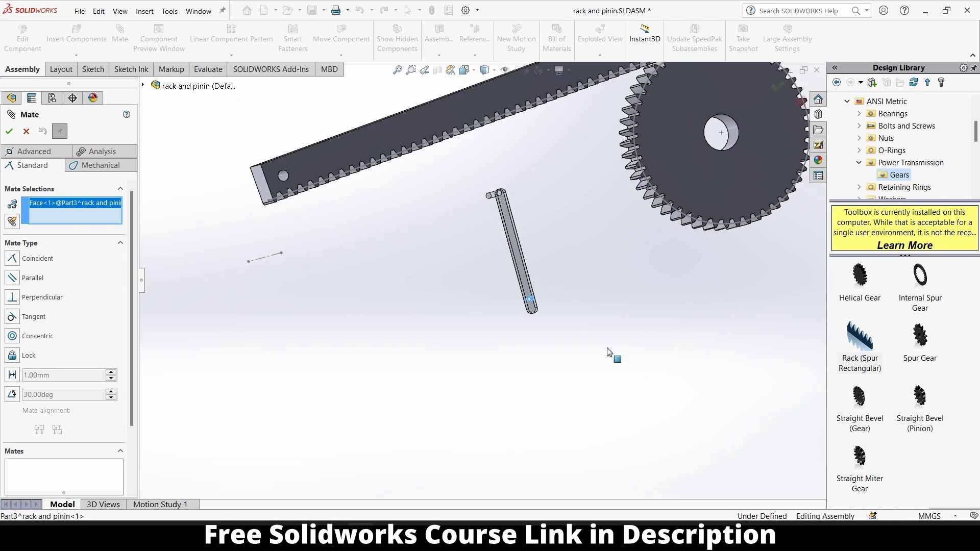
pyautogui.scroll(-3, 416, 265)
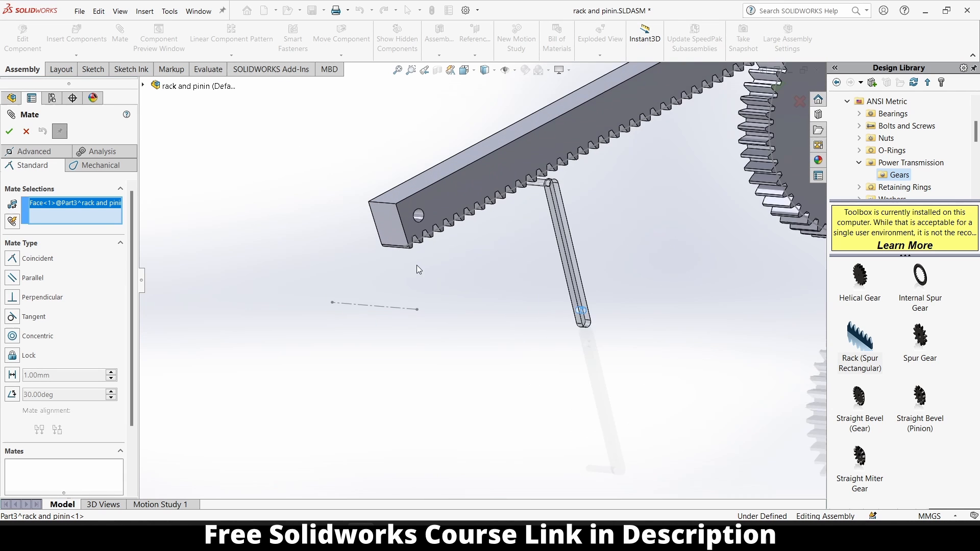
pyautogui.click(400, 308)
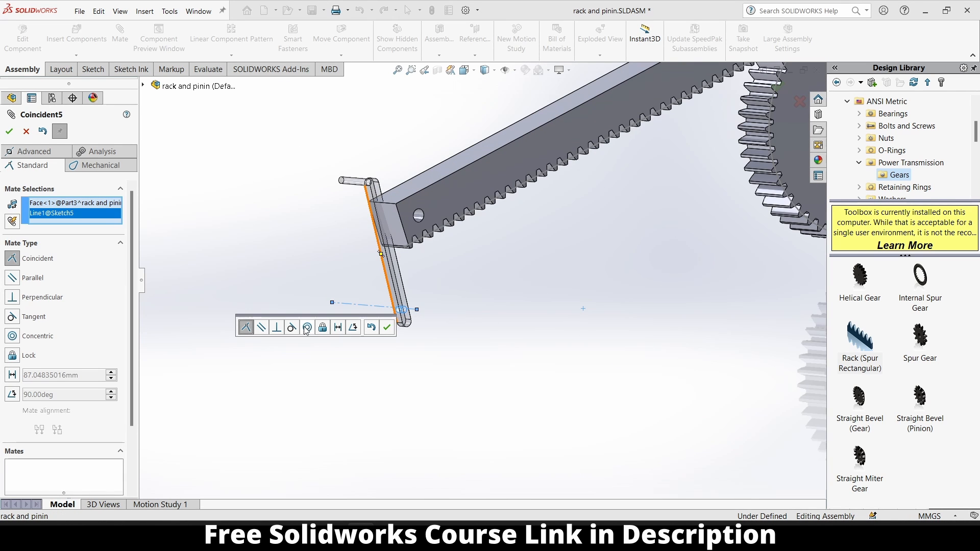
pyautogui.click(307, 328)
pyautogui.click(403, 327)
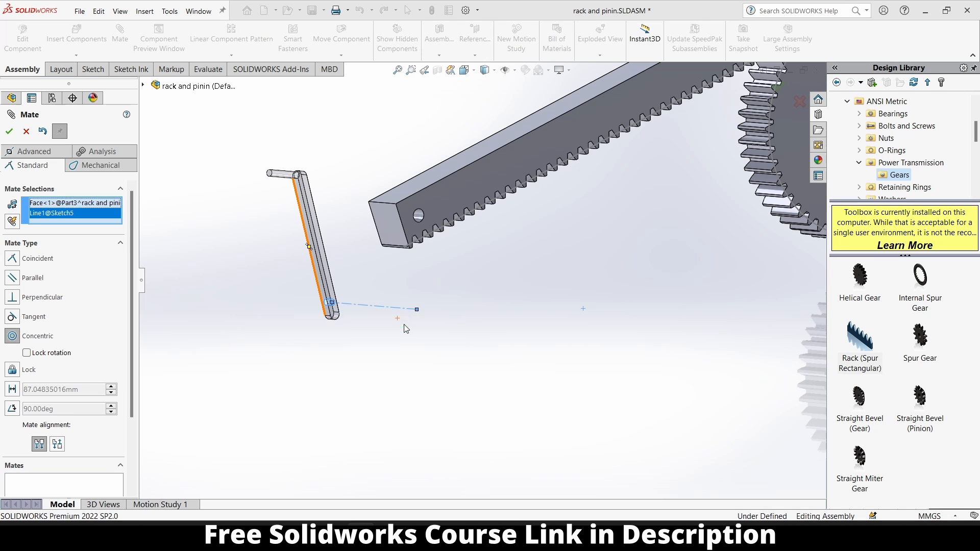
# Step: Add a concentric mate between the hole at the rack's end and the bar's pin
pyautogui.click(417, 219)
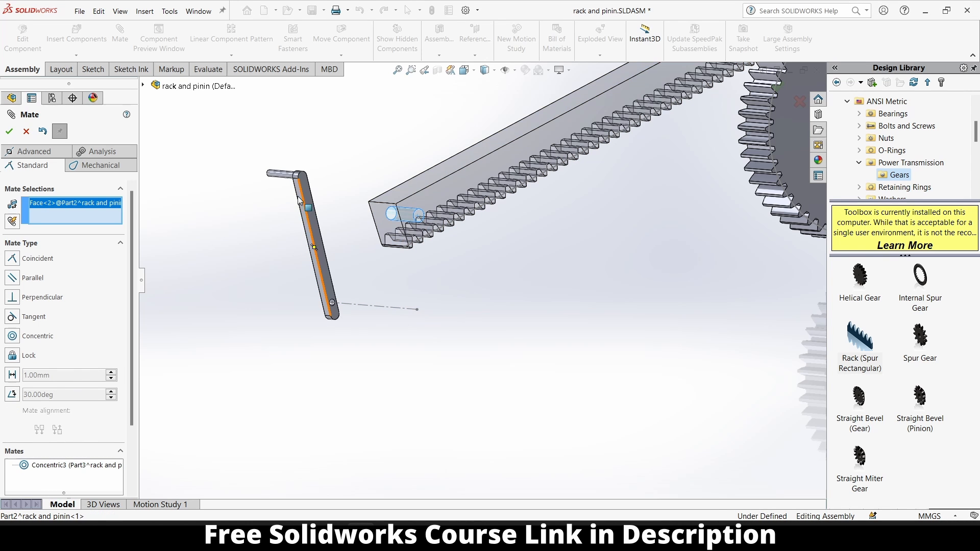
pyautogui.click(285, 178)
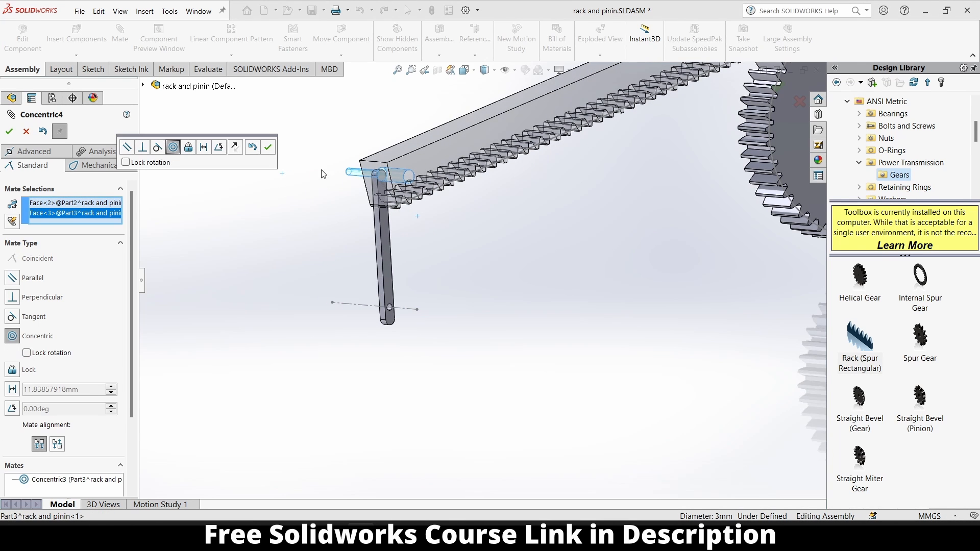
pyautogui.click(271, 148)
# Step: Mate the rack's side face coincident with the bar's pin-side face, and finish mating
pyautogui.moveTo(408, 176); pyautogui.dragTo(429, 173, button='middle')
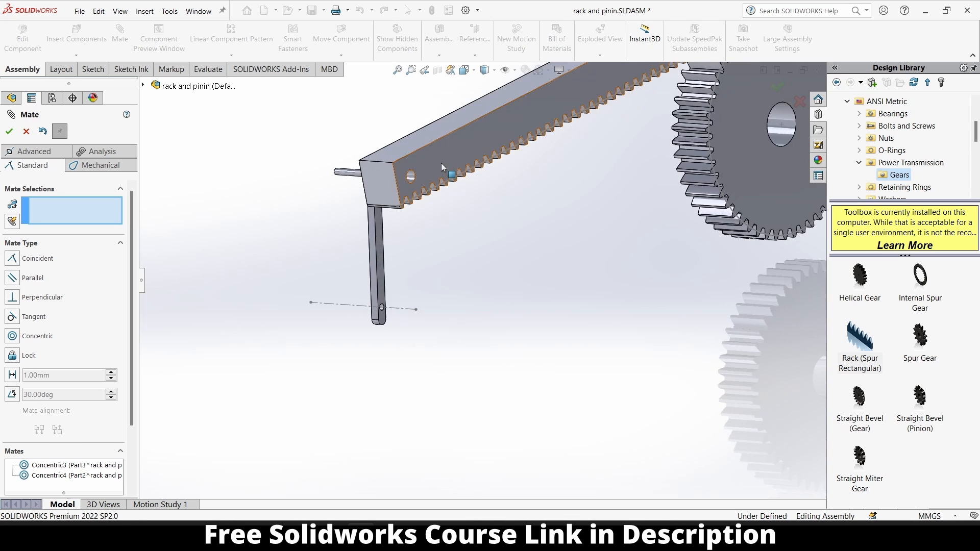
pyautogui.click(442, 167)
pyautogui.moveTo(450, 208); pyautogui.dragTo(531, 225, button='middle')
pyautogui.scroll(-3, 553, 245)
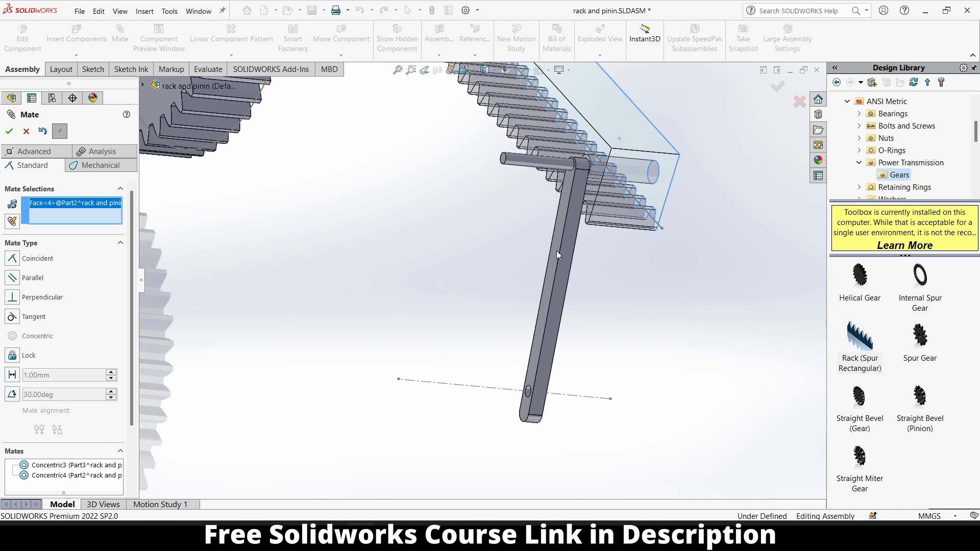
pyautogui.click(557, 250)
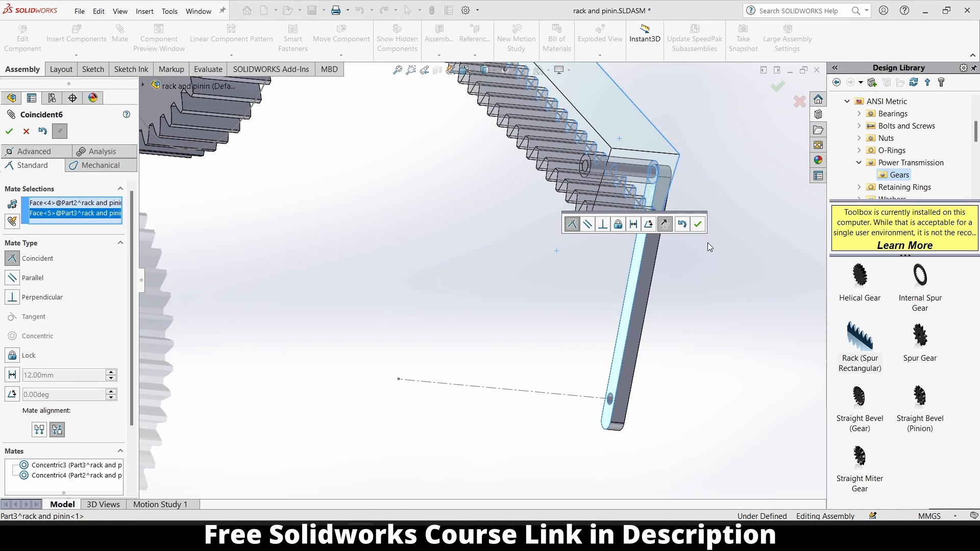
pyautogui.click(699, 227)
pyautogui.scroll(3, 702, 240)
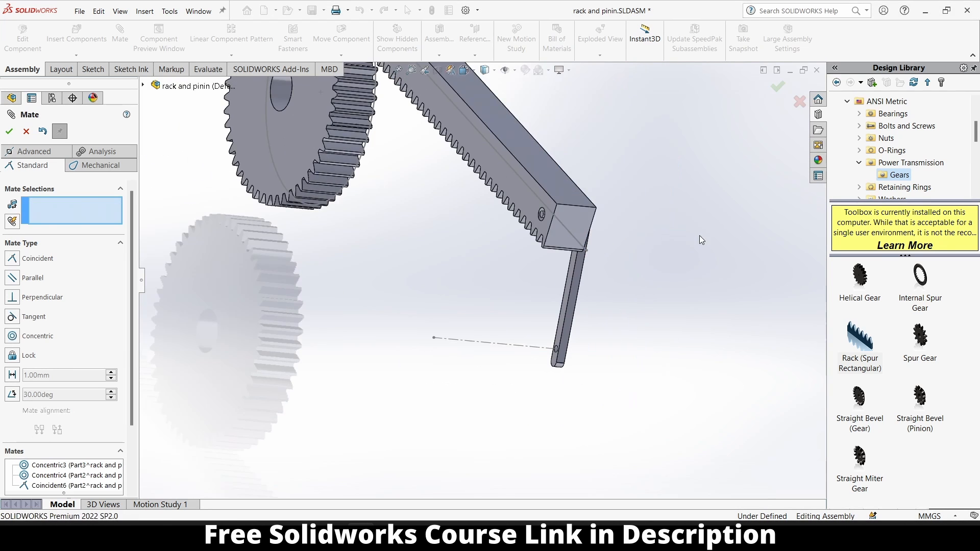
pyautogui.click(10, 131)
# Step: View the assembly from the front and test the linkage by moving the rack's pinned end slightly
pyautogui.moveTo(654, 244); pyautogui.dragTo(583, 270, button='middle')
pyautogui.click(577, 236)
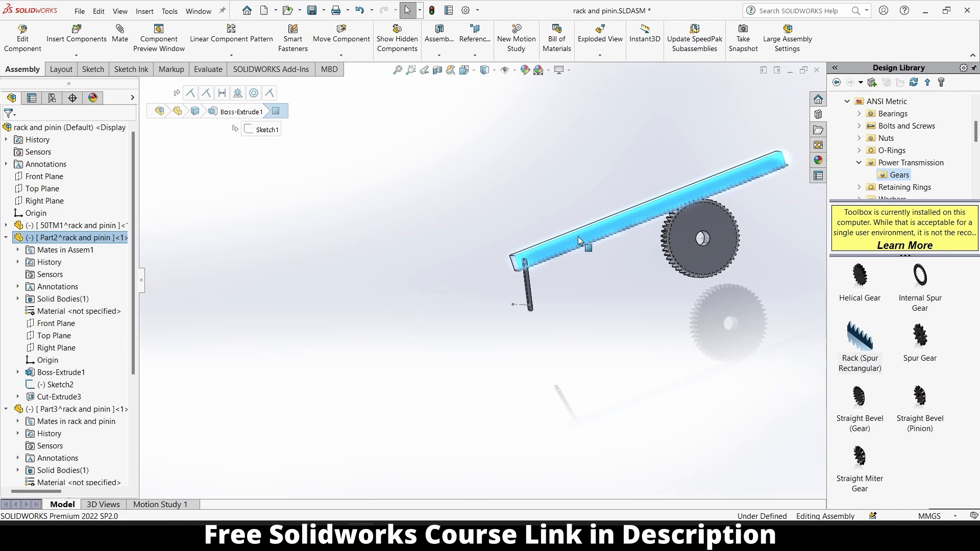
pyautogui.hotkey('ctrl', '8')
pyautogui.click(393, 283)
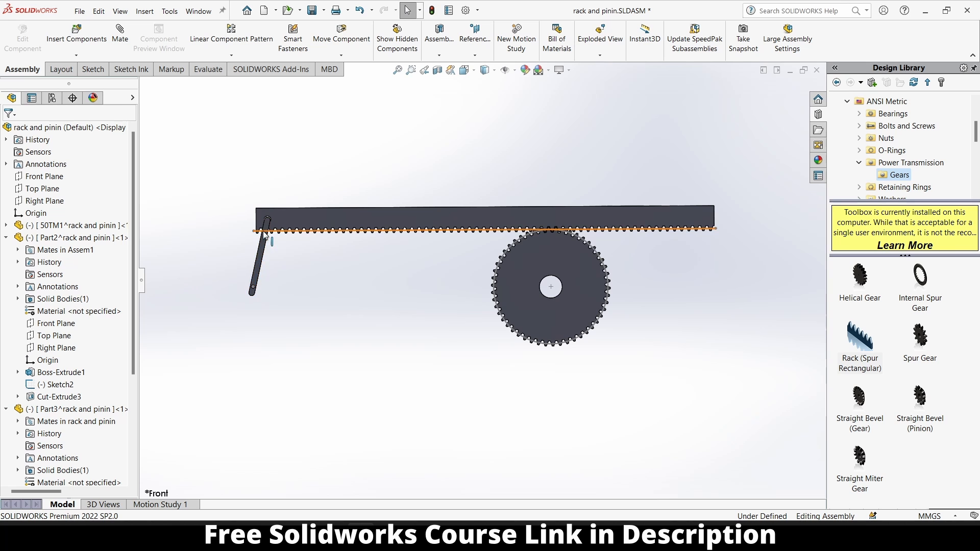
pyautogui.moveTo(267, 228)
pyautogui.mouseDown()
pyautogui.moveTo(306, 257)
pyautogui.moveTo(299, 327)
pyautogui.moveTo(209, 273)
pyautogui.moveTo(271, 225)
pyautogui.moveTo(374, 295)
pyautogui.moveTo(201, 334)
pyautogui.moveTo(268, 222)
pyautogui.mouseUp()
pyautogui.click(268, 259)
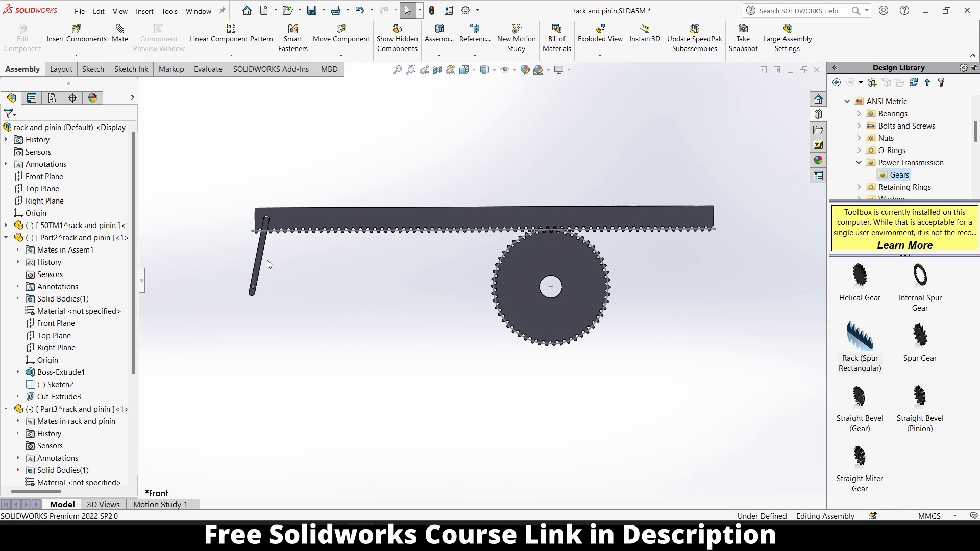
# Step: Edit the pin-and-bar part in context and open the sketch of its revolved pin
pyautogui.click(263, 250)
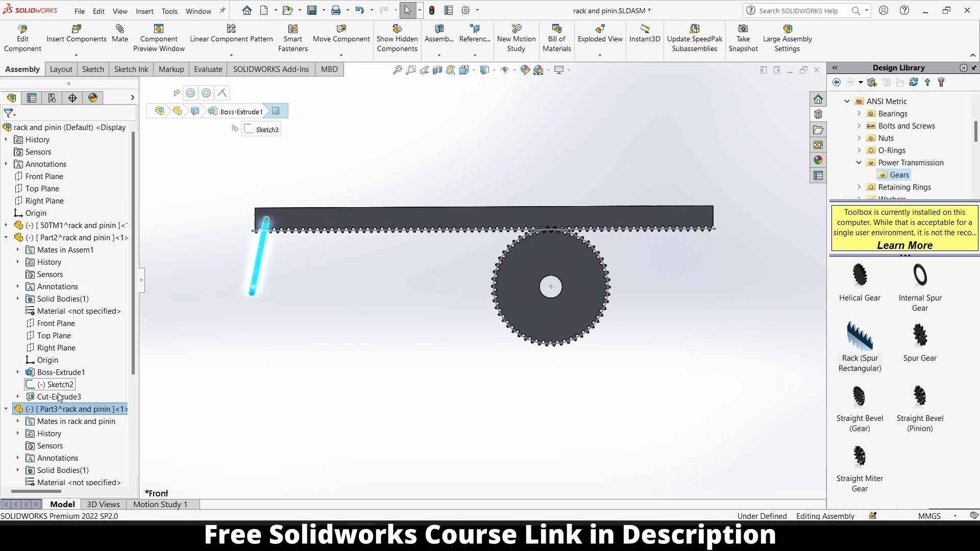
pyautogui.click(23, 31)
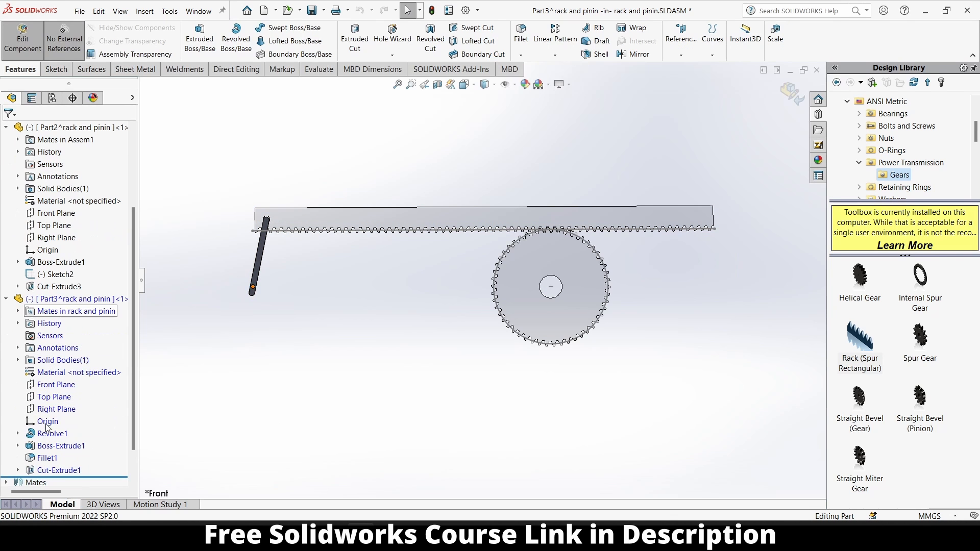
pyautogui.click(27, 437)
pyautogui.click(20, 433)
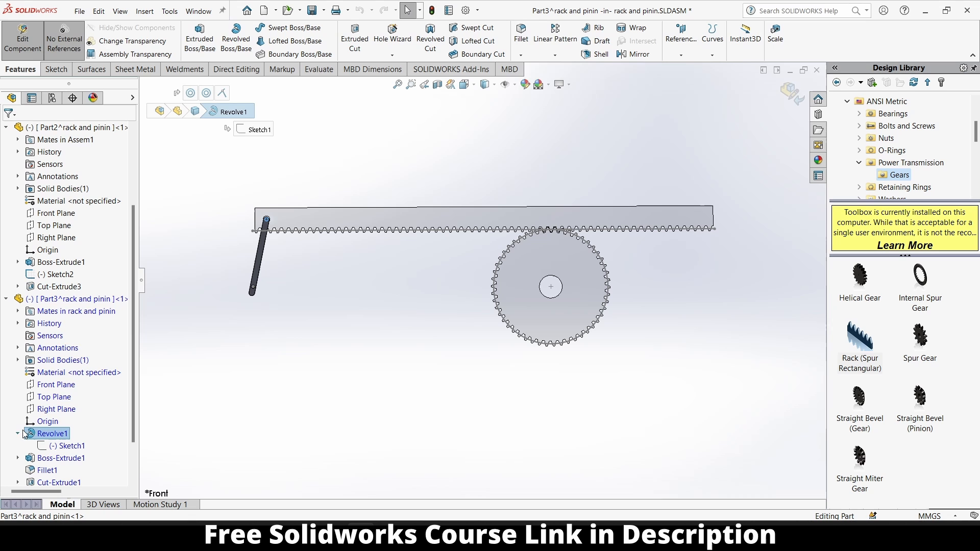
pyautogui.rightClick(62, 447)
pyautogui.click(71, 338)
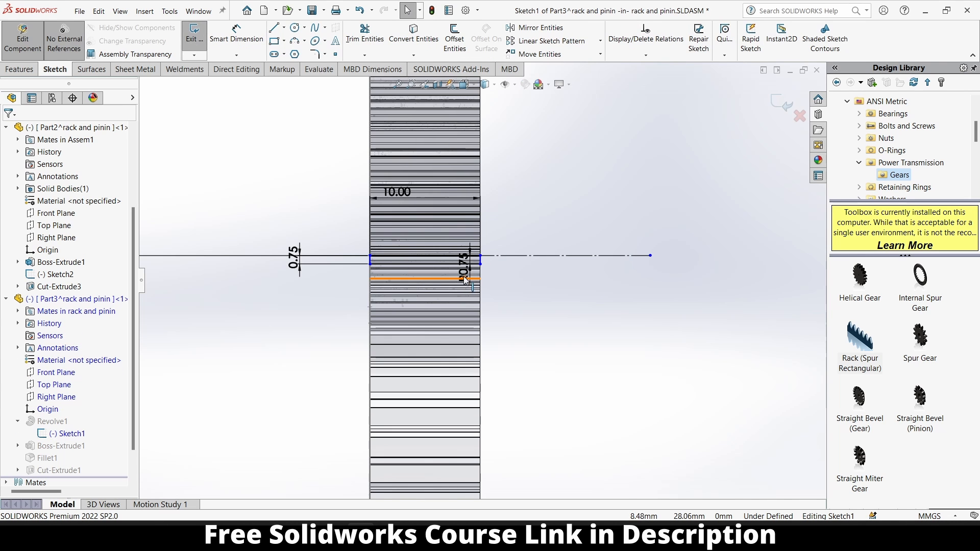
# Step: Set both the pin's radius and its profile rectangle's height to 1.5 mm, and exit the sketch
pyautogui.click(465, 279)
pyautogui.moveTo(539, 287); pyautogui.dragTo(544, 289)
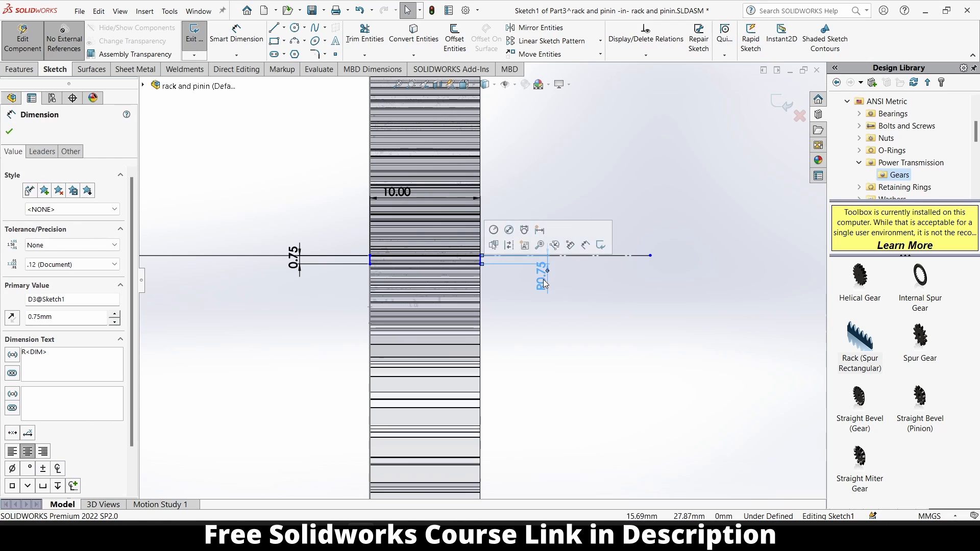
pyautogui.doubleClick(544, 284)
pyautogui.write('1.')
pyautogui.press('Return')
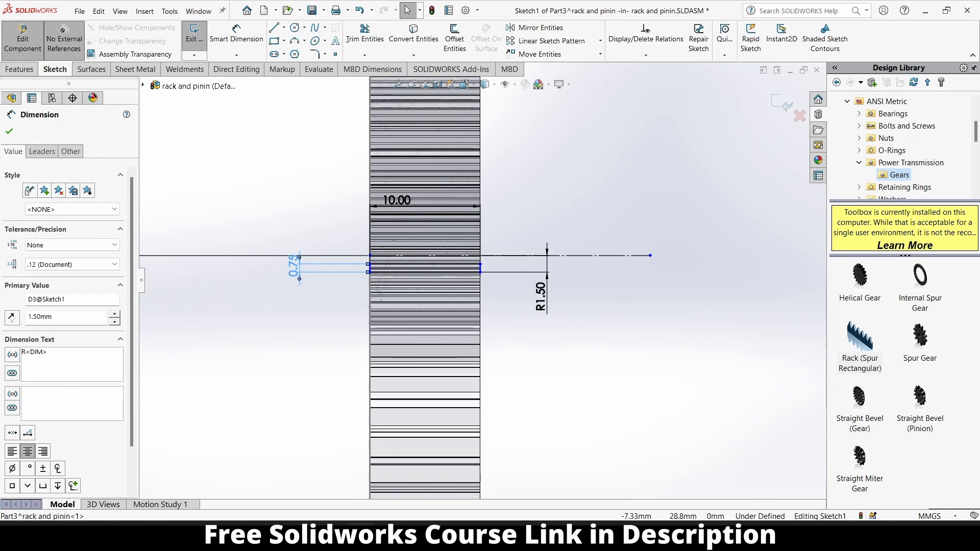
pyautogui.doubleClick(292, 269)
pyautogui.write('1.5')
pyautogui.press('Return')
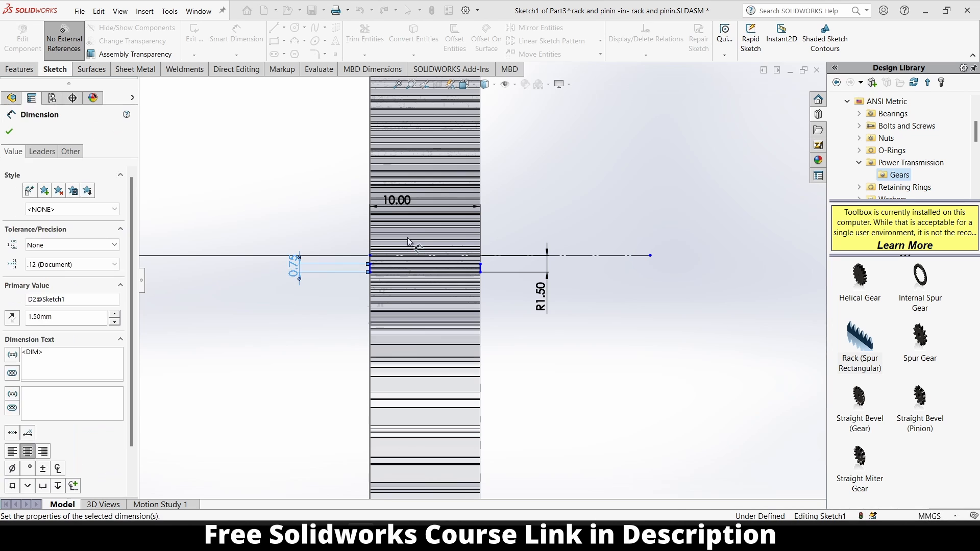
pyautogui.click(777, 105)
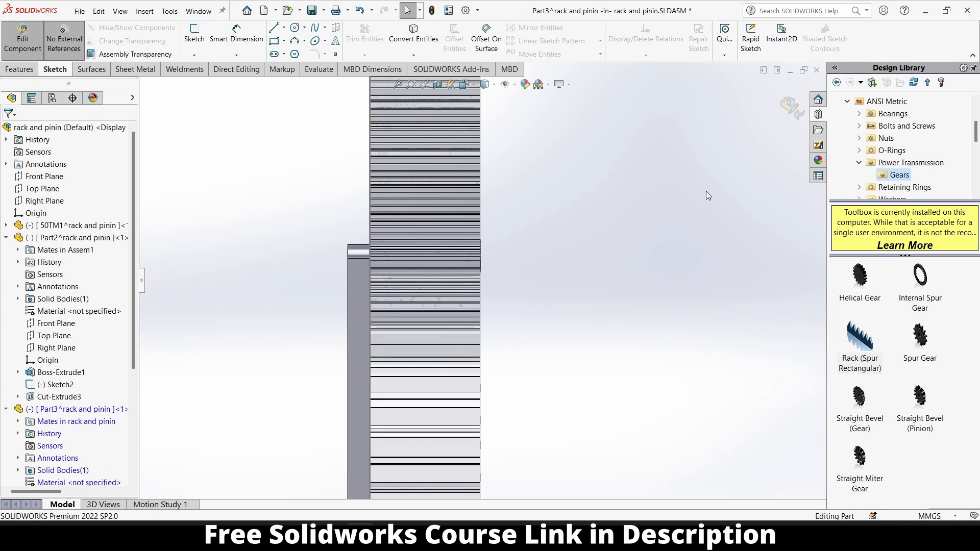
# Step: Open the bar extrusion's profile sketch to check its dimensions, and exit it
pyautogui.scroll(5, 514, 301)
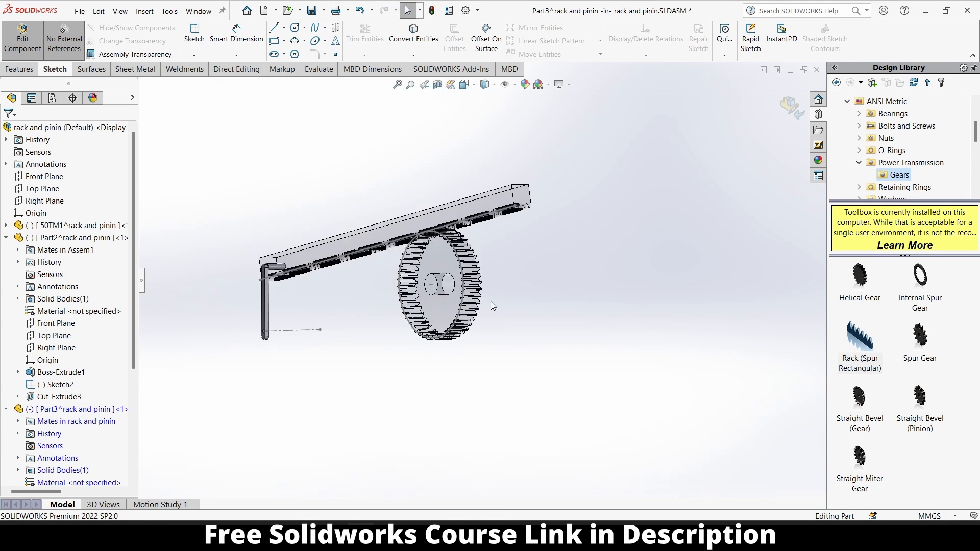
pyautogui.scroll(-6, 332, 272)
pyautogui.scroll(-5, 107, 405)
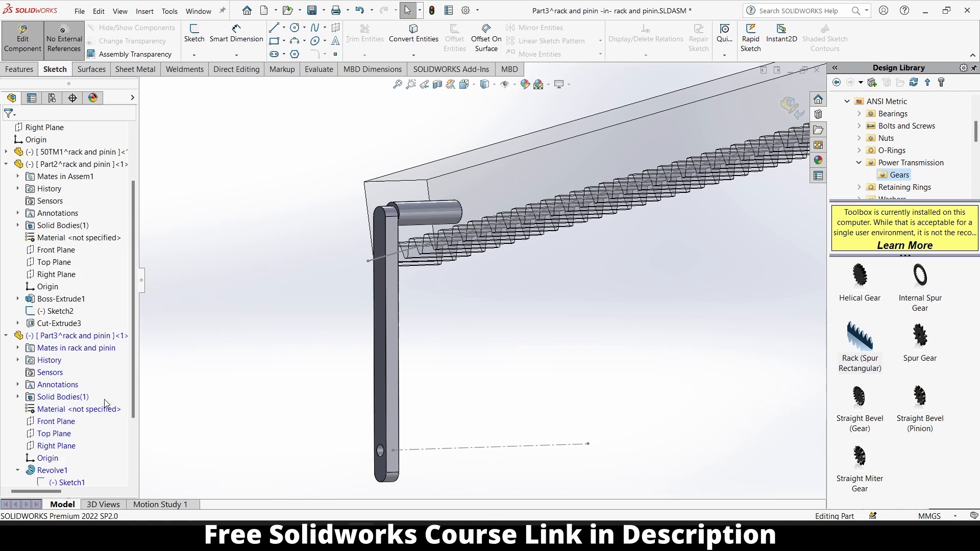
pyautogui.click(19, 409)
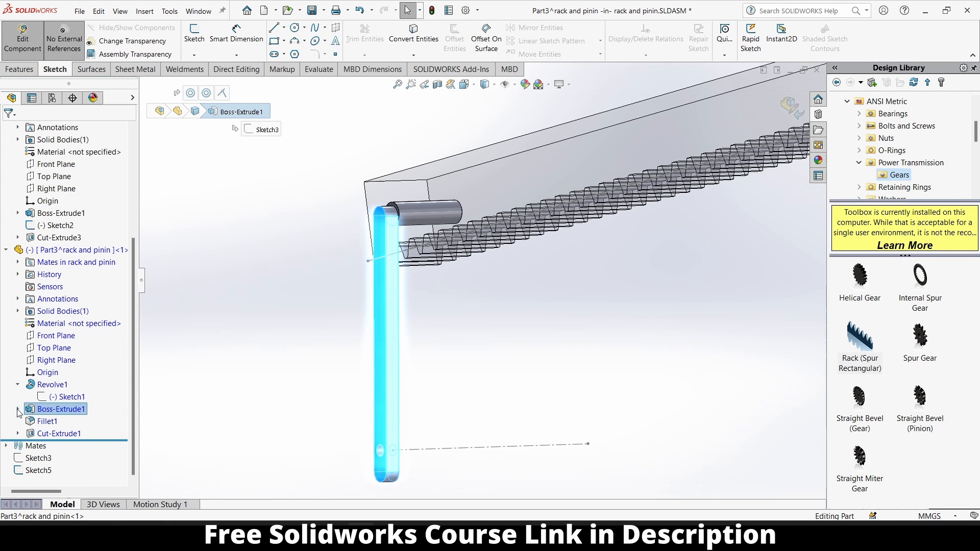
pyautogui.click(18, 409)
pyautogui.rightClick(54, 421)
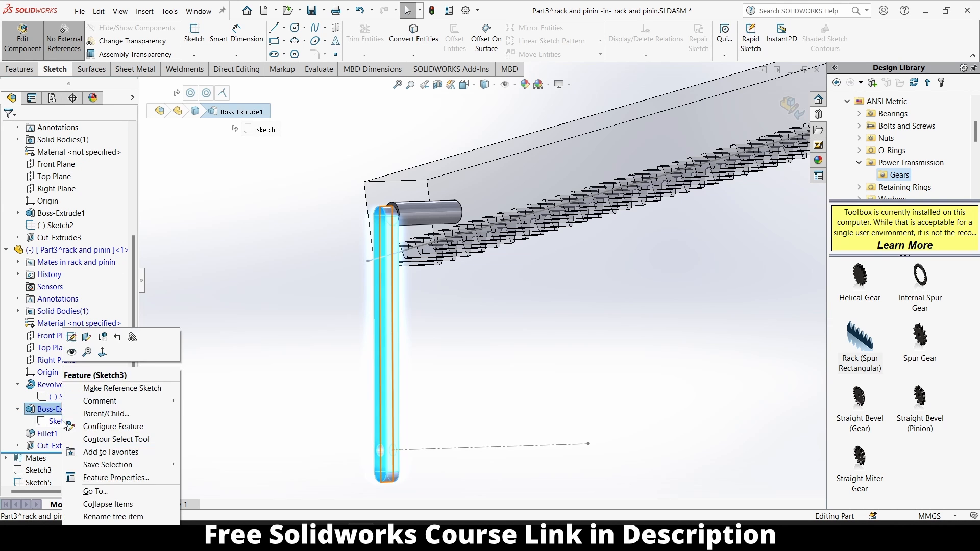
pyautogui.click(71, 338)
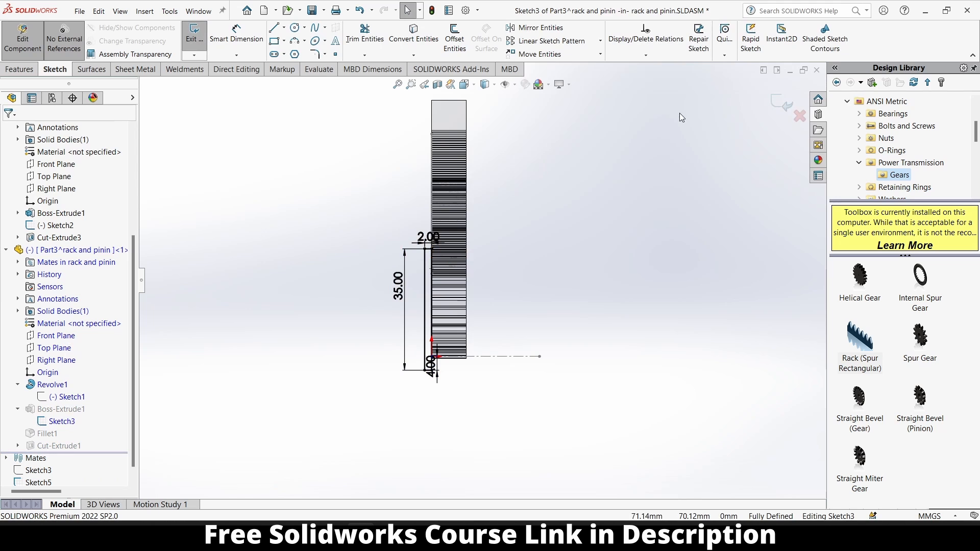
pyautogui.click(791, 104)
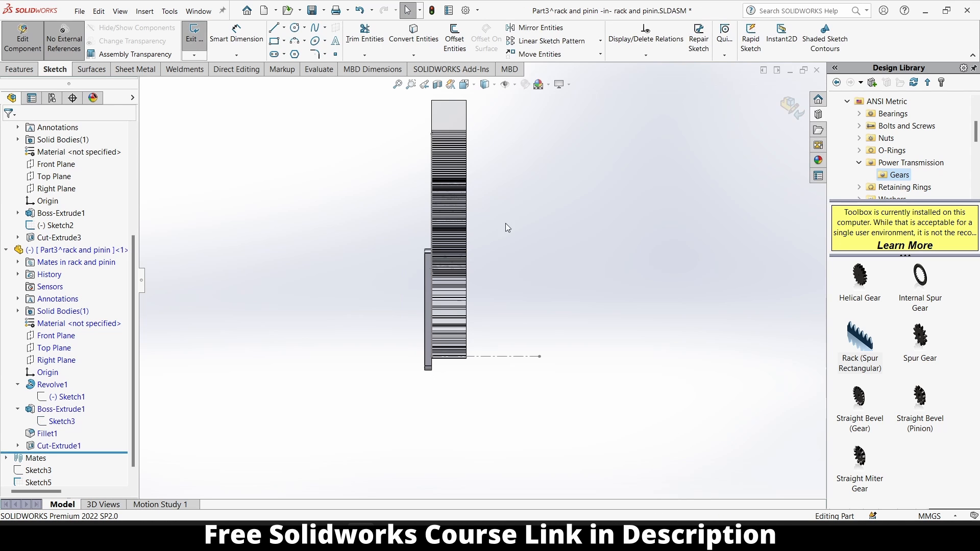
# Step: Set the depth of the bar's mid-plane extrusion to 4 mm
pyautogui.rightClick(60, 410)
pyautogui.click(66, 313)
pyautogui.moveTo(330, 301); pyautogui.dragTo(378, 307, button='middle')
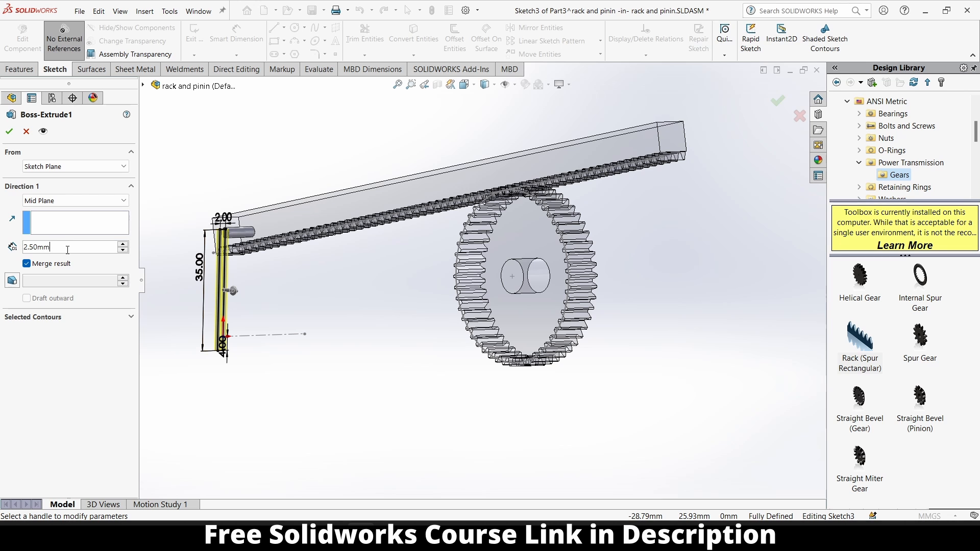
pyautogui.write('4')
pyautogui.press('Return')
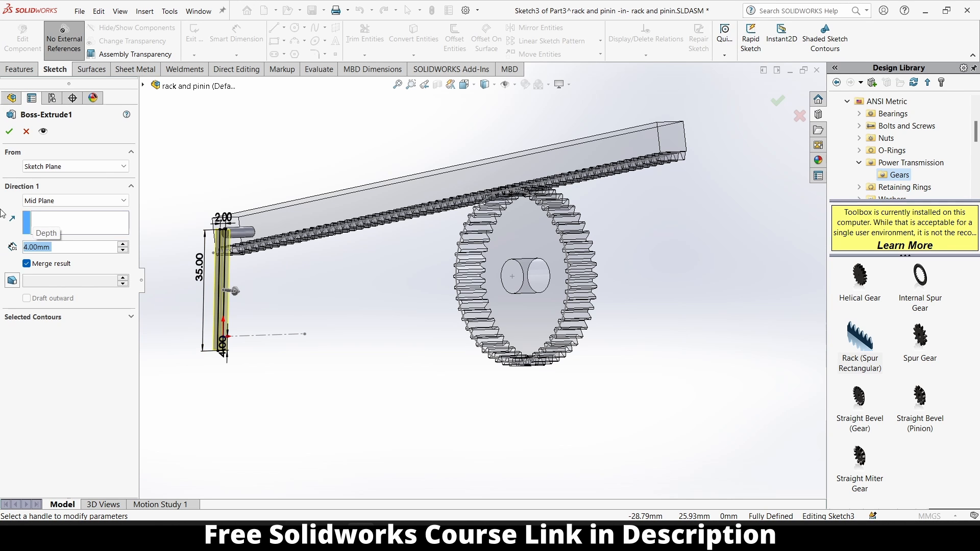
pyautogui.click(9, 132)
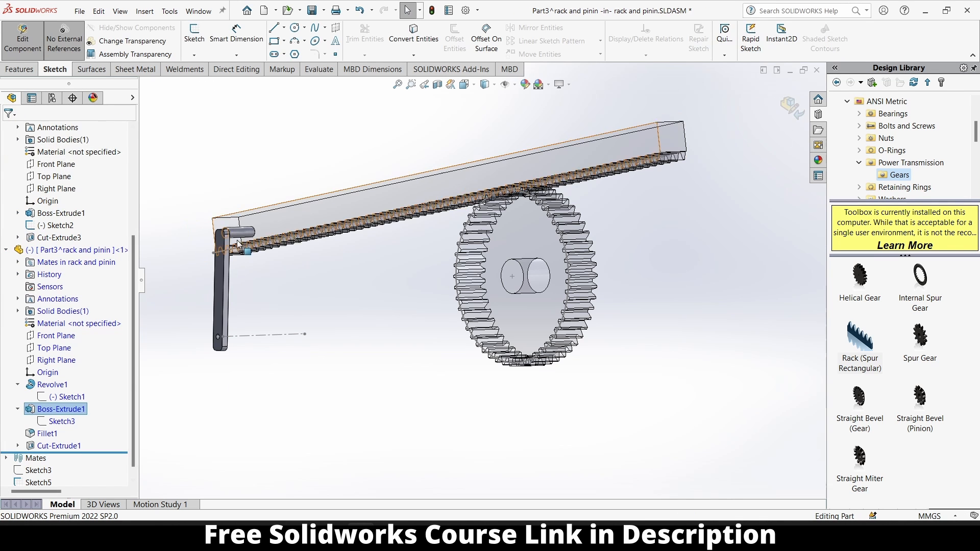
pyautogui.scroll(-4, 180, 231)
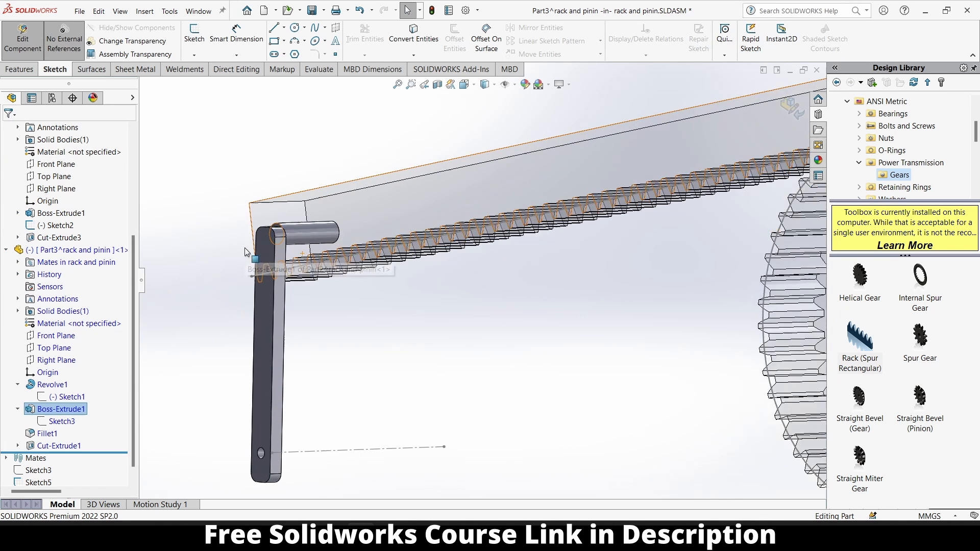
# Step: Set the radius of the bar's end fillets to 2 mm
pyautogui.rightClick(55, 435)
pyautogui.click(62, 297)
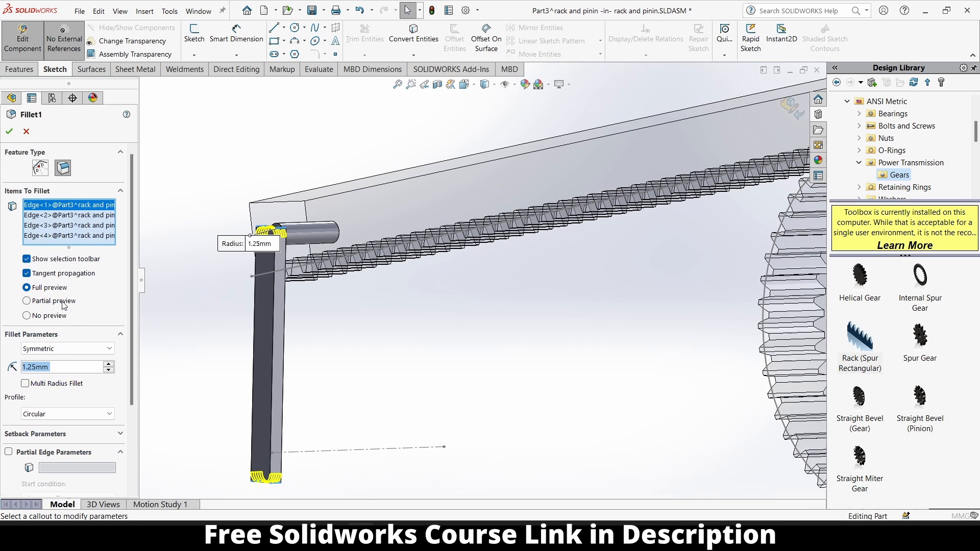
pyautogui.write('2')
pyautogui.press('Return')
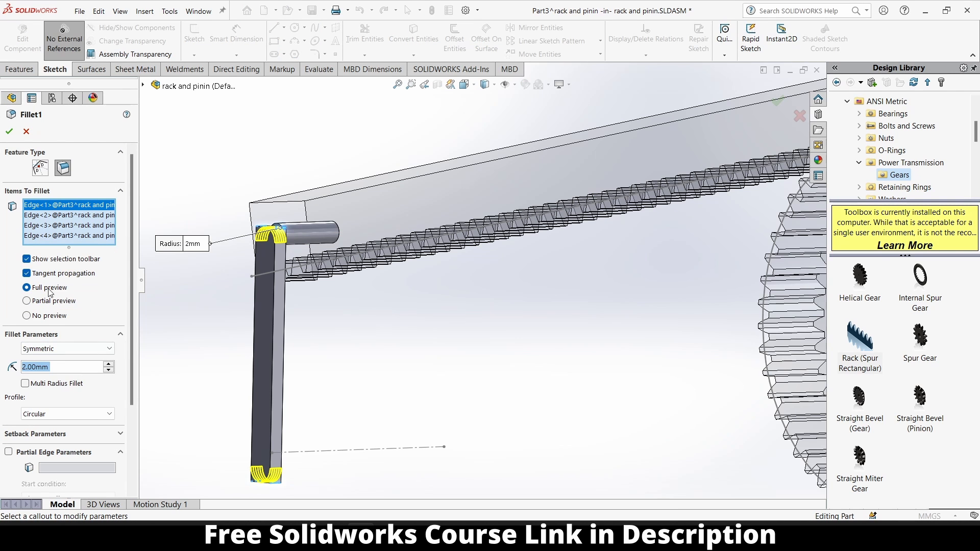
pyautogui.click(10, 131)
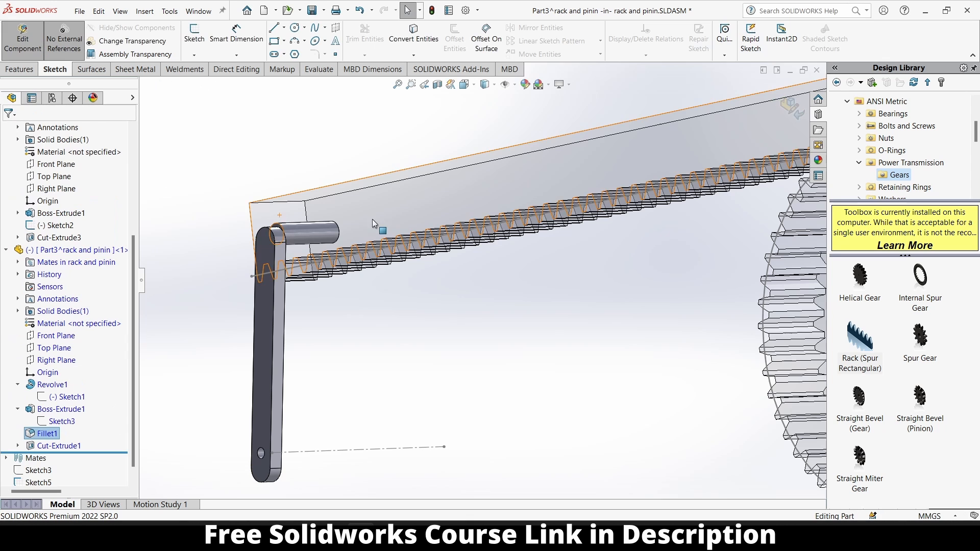
# Step: Set the length of the bar's profile sketch to 38 mm, and return to editing the assembly
pyautogui.rightClick(60, 422)
pyautogui.click(72, 339)
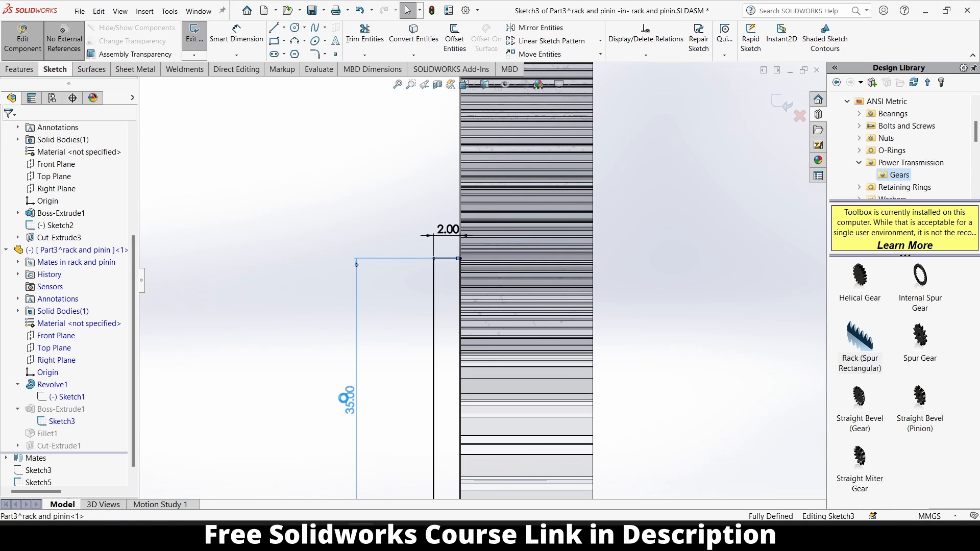
pyautogui.doubleClick(349, 399)
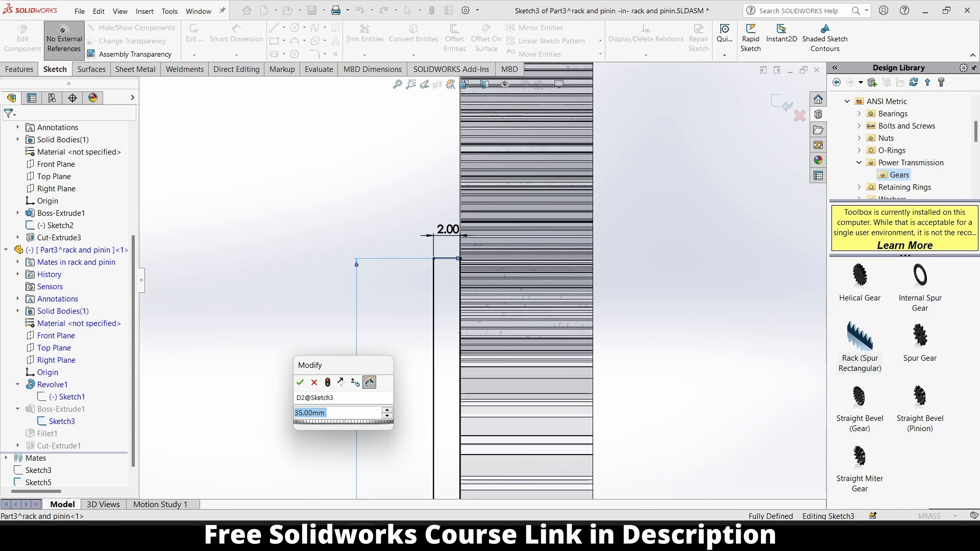
pyautogui.write('38')
pyautogui.press('Return')
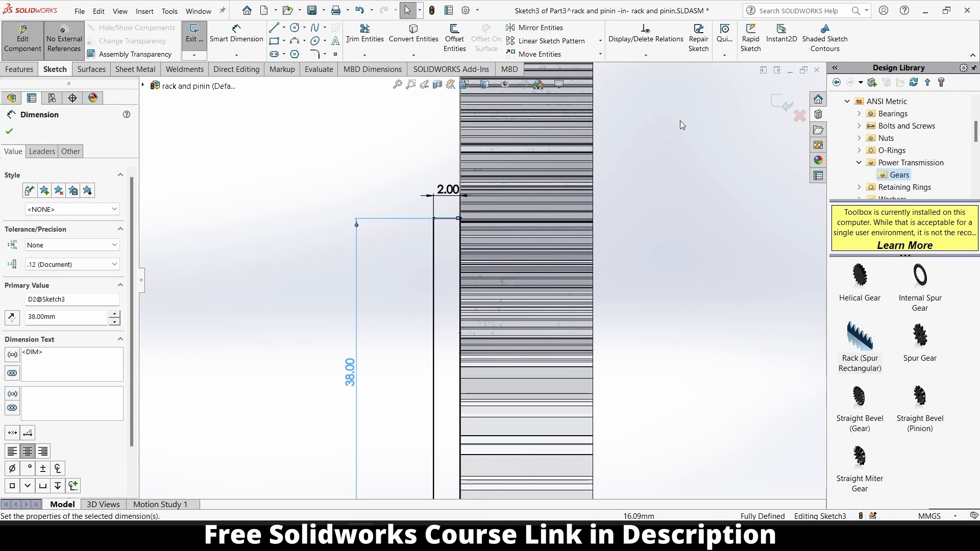
pyautogui.click(777, 104)
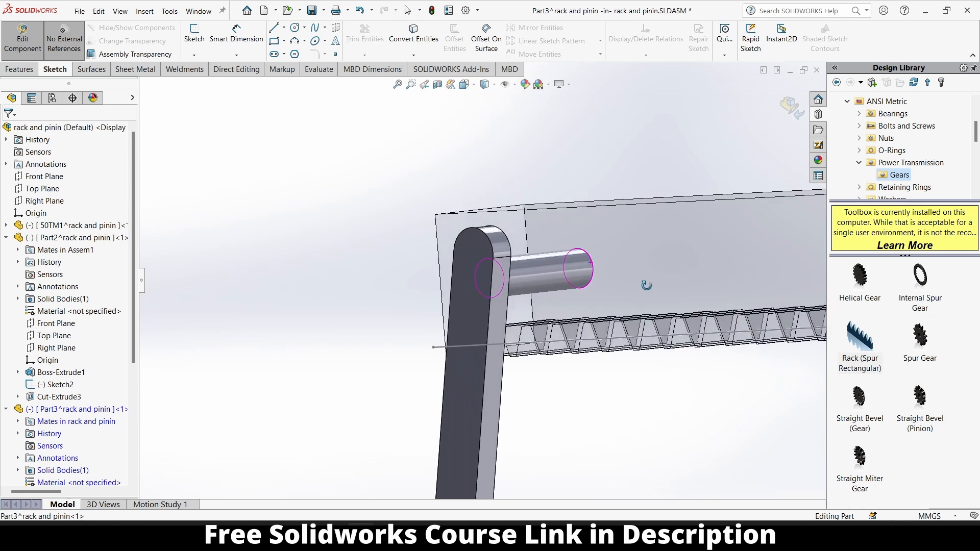
pyautogui.click(783, 113)
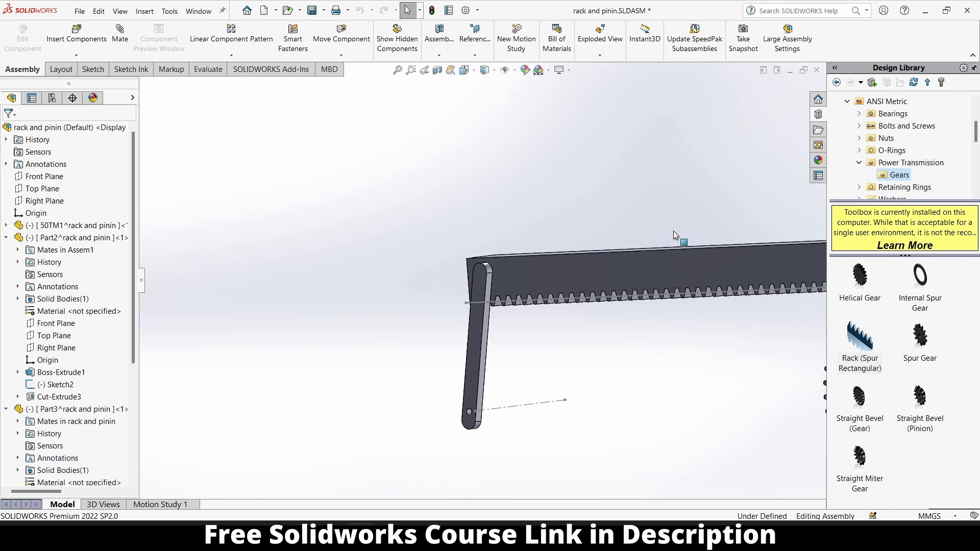
# Step: Hide all reference item types, and swing the link in front view to test its motion with the rack and gear
pyautogui.click(506, 68)
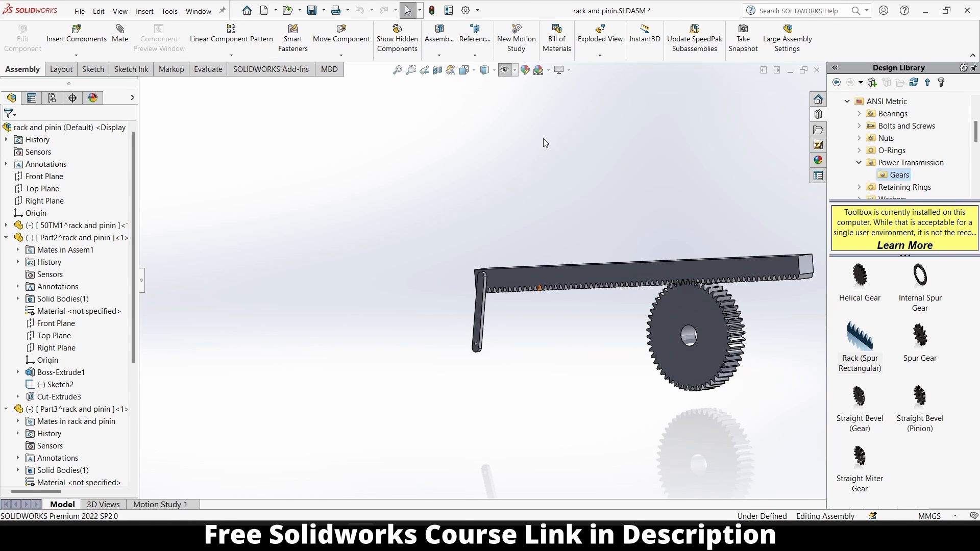
pyautogui.click(681, 307)
pyautogui.hotkey('ctrl', '1')
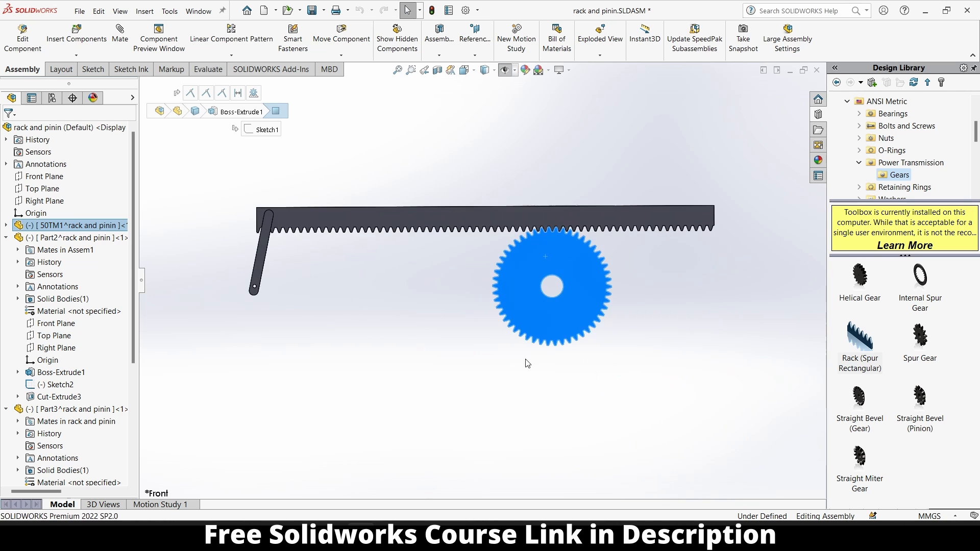
pyautogui.click(397, 352)
pyautogui.moveTo(264, 230); pyautogui.dragTo(321, 204)
pyautogui.click(691, 294)
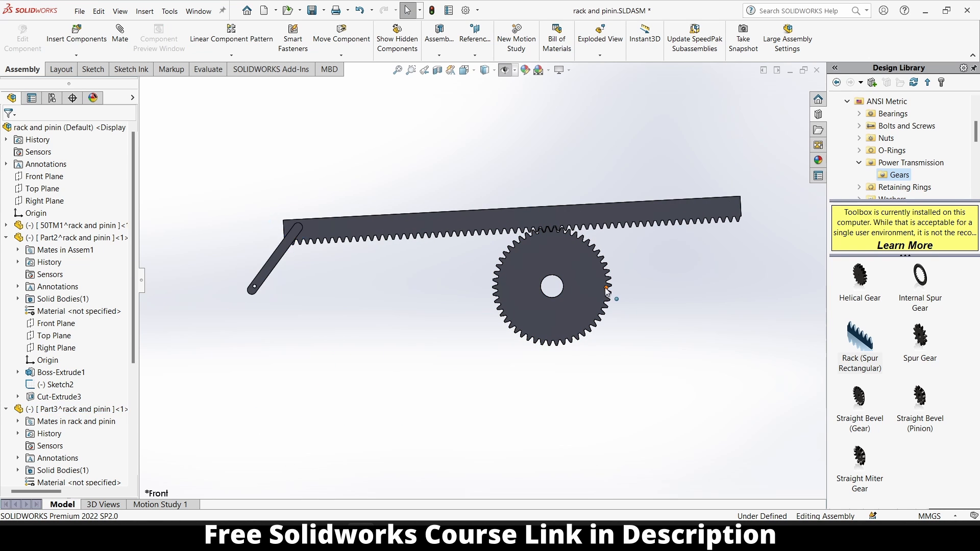
pyautogui.moveTo(615, 295); pyautogui.dragTo(641, 310, button='middle')
pyautogui.scroll(-2, 734, 252)
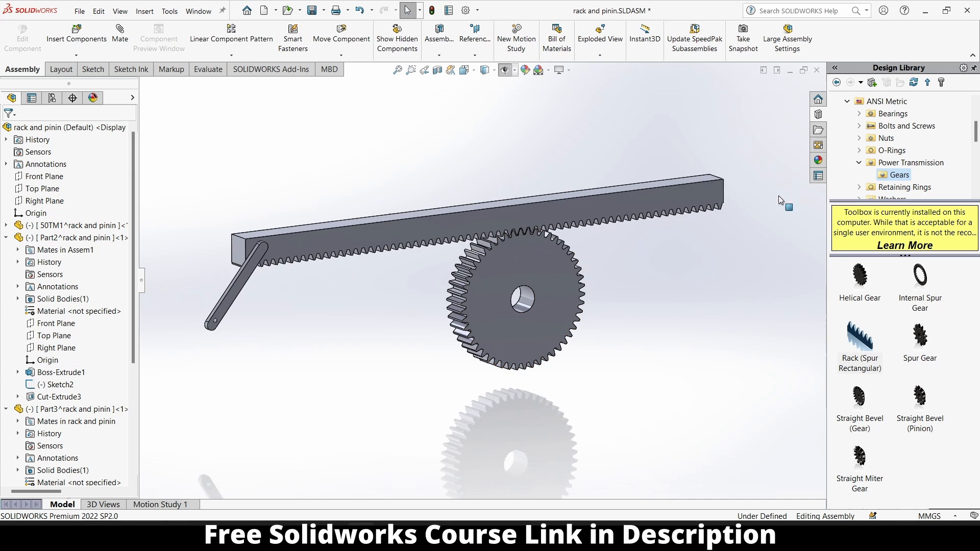
# Step: Apply the gloss red car paint appearance to the gear part
pyautogui.click(818, 161)
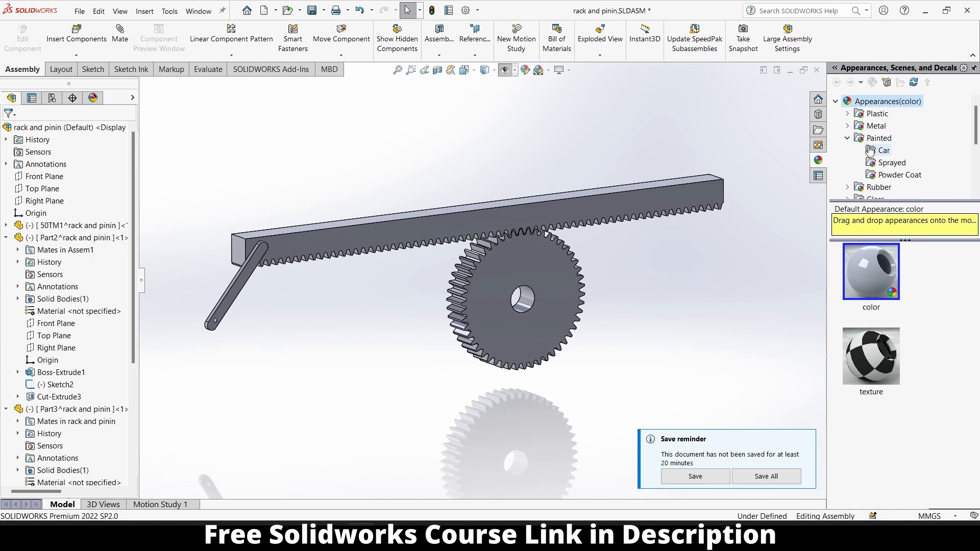
pyautogui.click(870, 151)
pyautogui.scroll(-3, 917, 392)
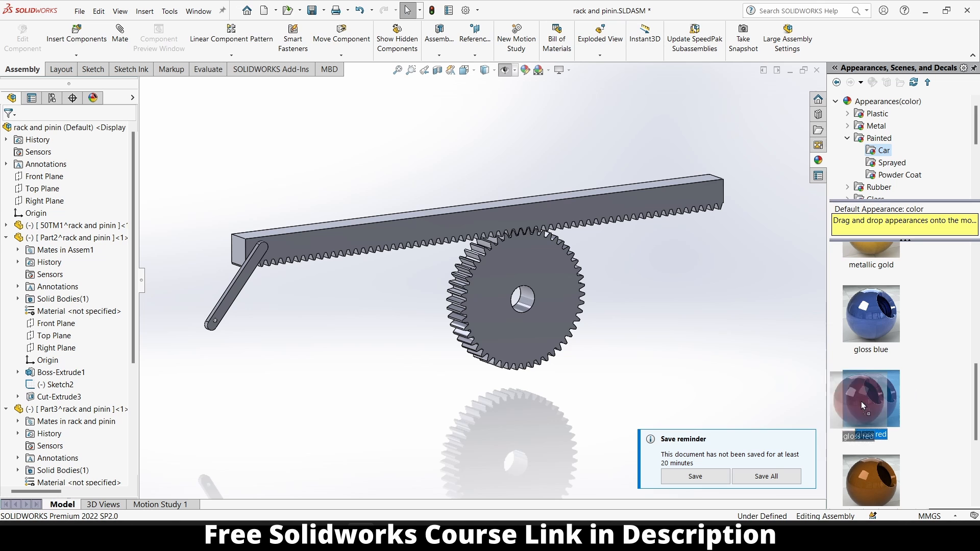
pyautogui.moveTo(861, 402); pyautogui.dragTo(540, 275)
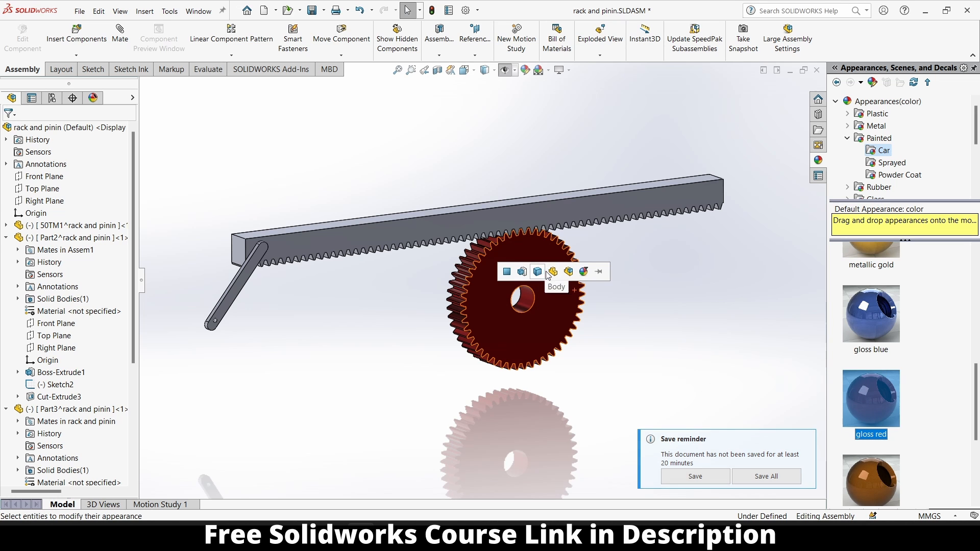
pyautogui.click(553, 270)
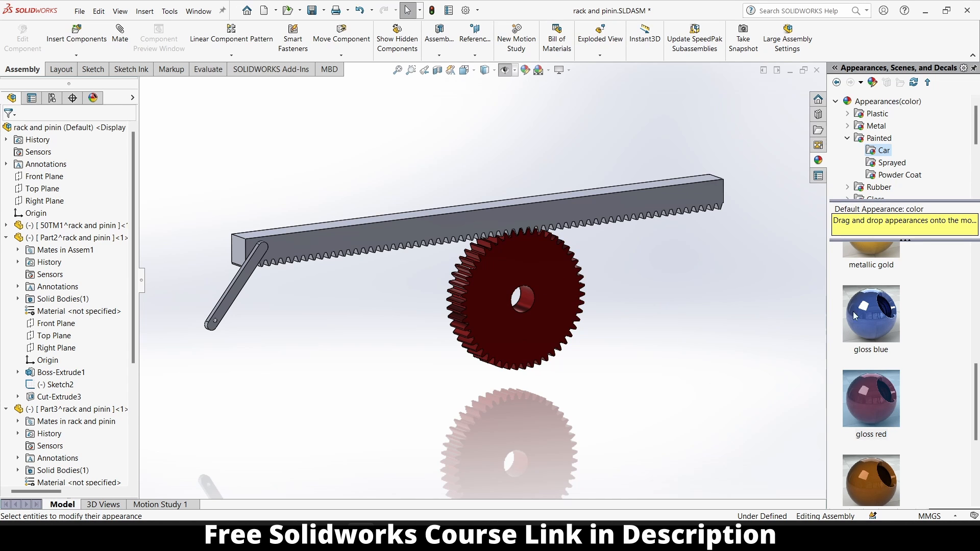
# Step: Apply the gloss blue car paint appearance to the rack's body
pyautogui.moveTo(881, 314); pyautogui.dragTo(587, 212)
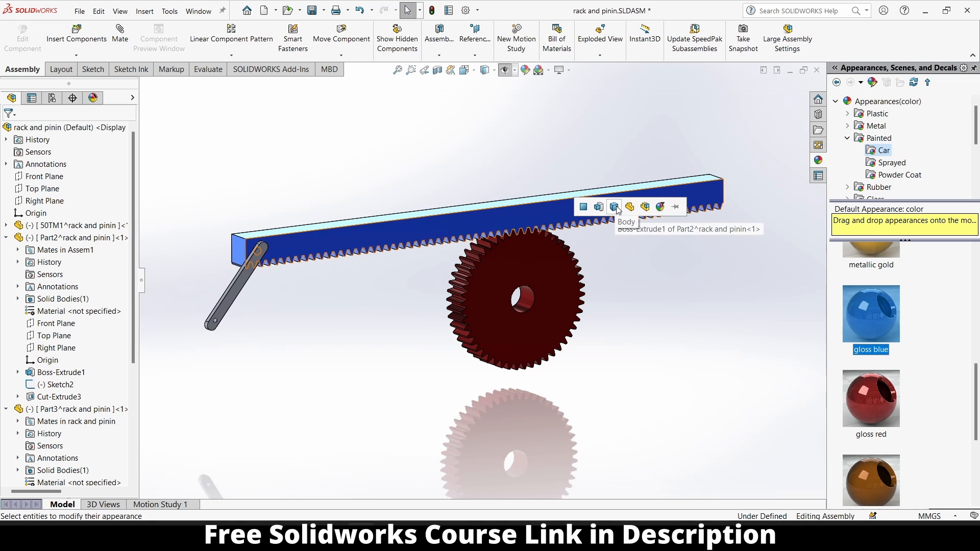
pyautogui.click(615, 206)
pyautogui.moveTo(408, 276); pyautogui.dragTo(440, 293, button='middle')
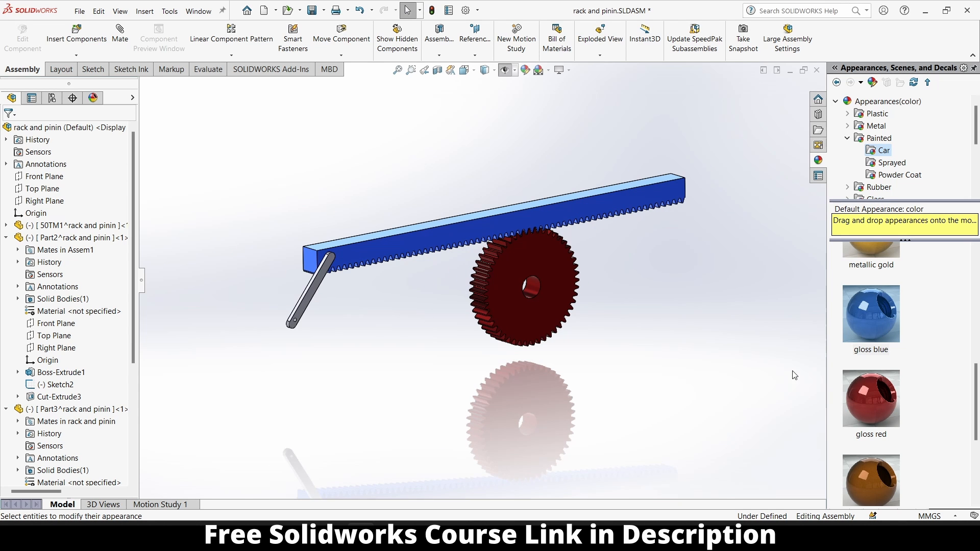
# Step: Apply the white car paint appearance to the pin-and-bar link
pyautogui.scroll(5, 879, 347)
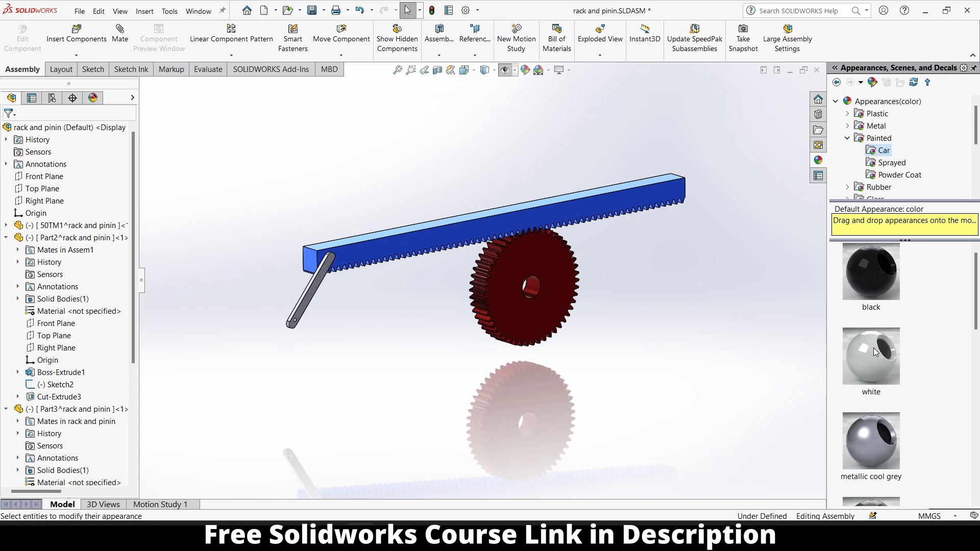
pyautogui.moveTo(875, 352); pyautogui.dragTo(311, 301)
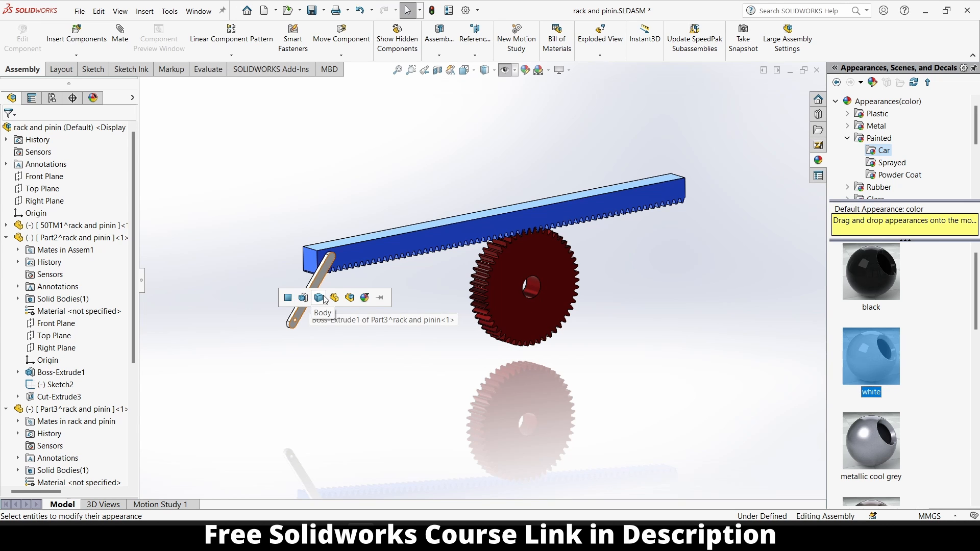
pyautogui.click(330, 300)
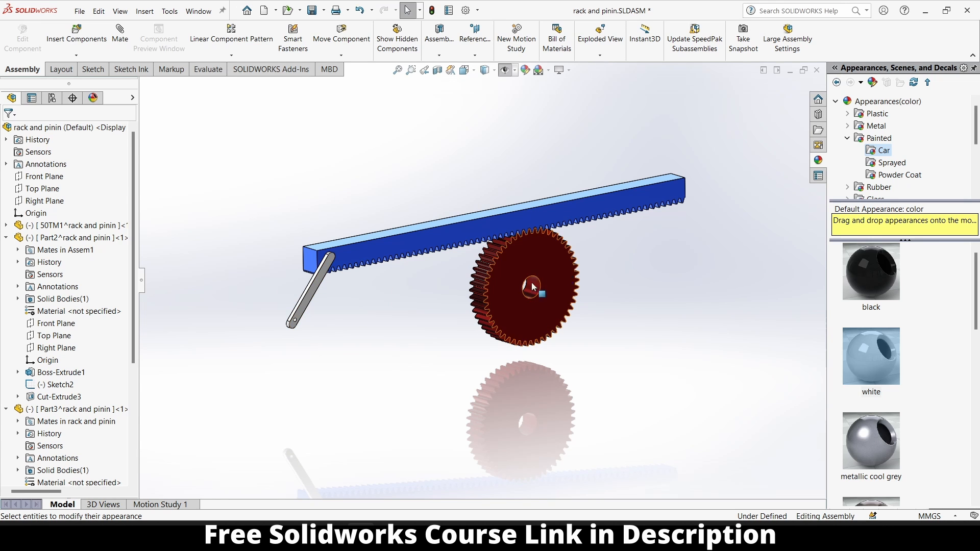
# Step: Open the assembly's motion study in trimetric view and add a rotary motor on the hole face at the link's free end
pyautogui.click(474, 74)
pyautogui.click(526, 100)
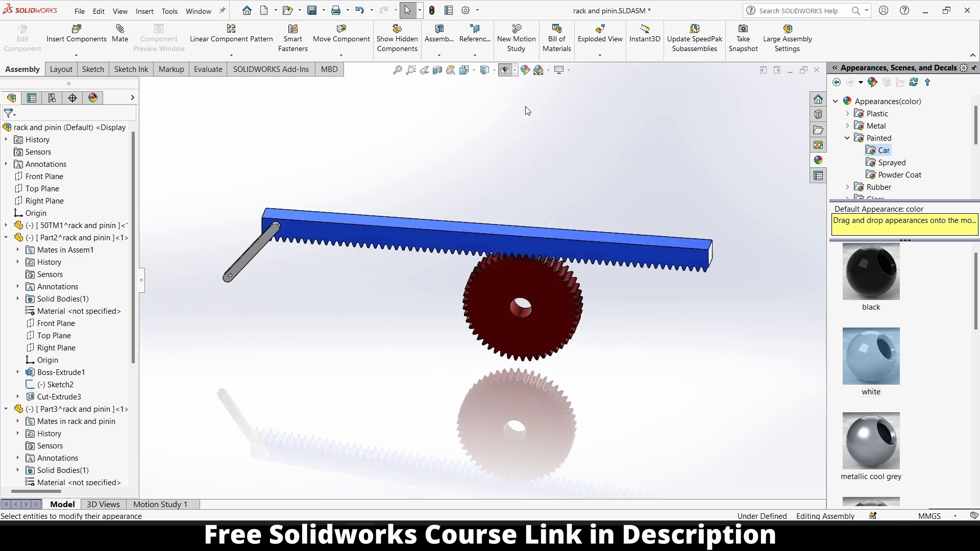
pyautogui.click(174, 505)
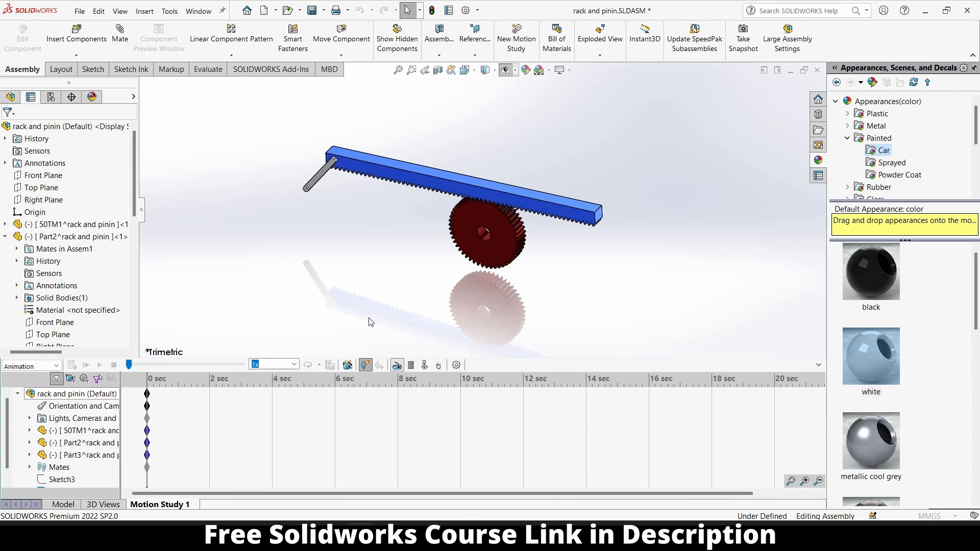
pyautogui.click(396, 366)
pyautogui.scroll(-5, 314, 192)
pyautogui.scroll(3, 415, 210)
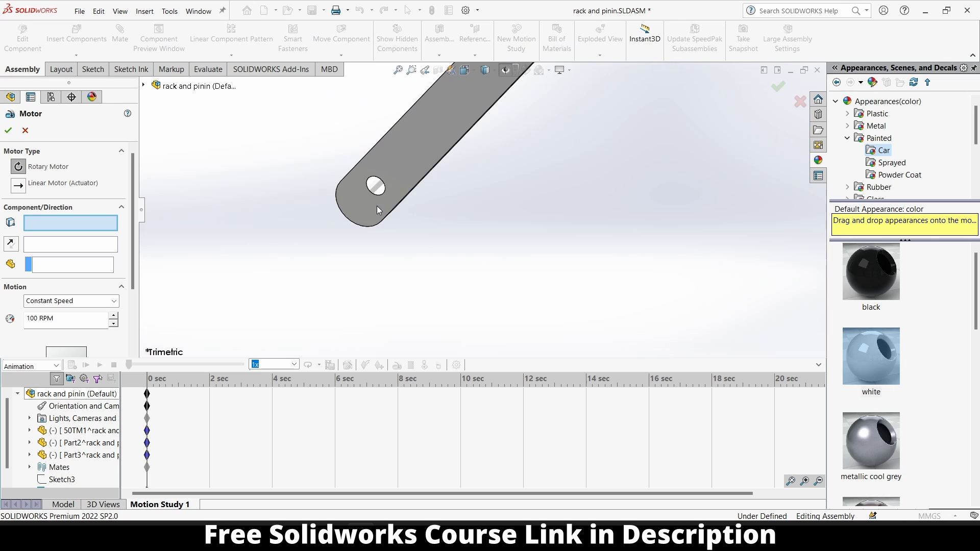
pyautogui.click(379, 187)
pyautogui.scroll(3, 403, 239)
pyautogui.scroll(2, 403, 238)
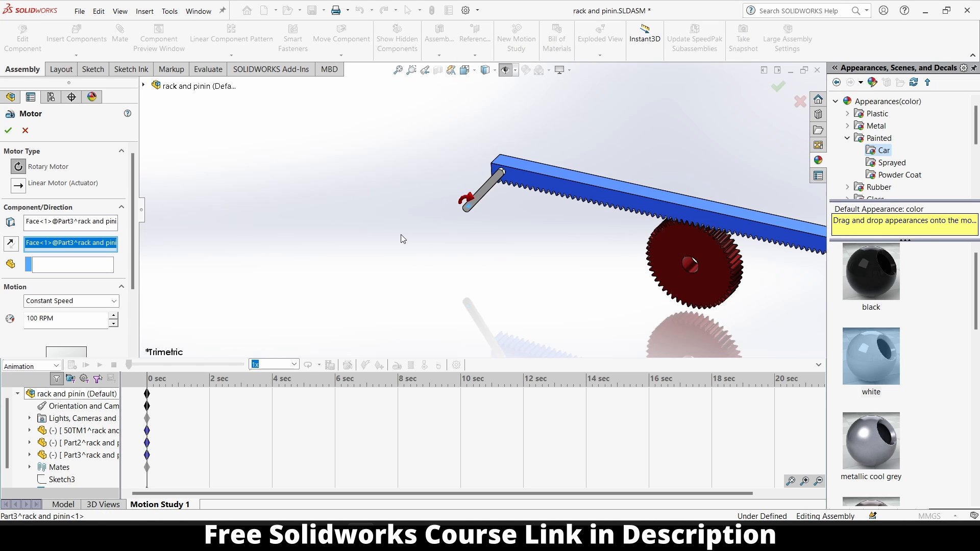
# Step: Set the motor's motion to Distance with a 360° displacement over 5 seconds, and accept the motor
pyautogui.click(66, 301)
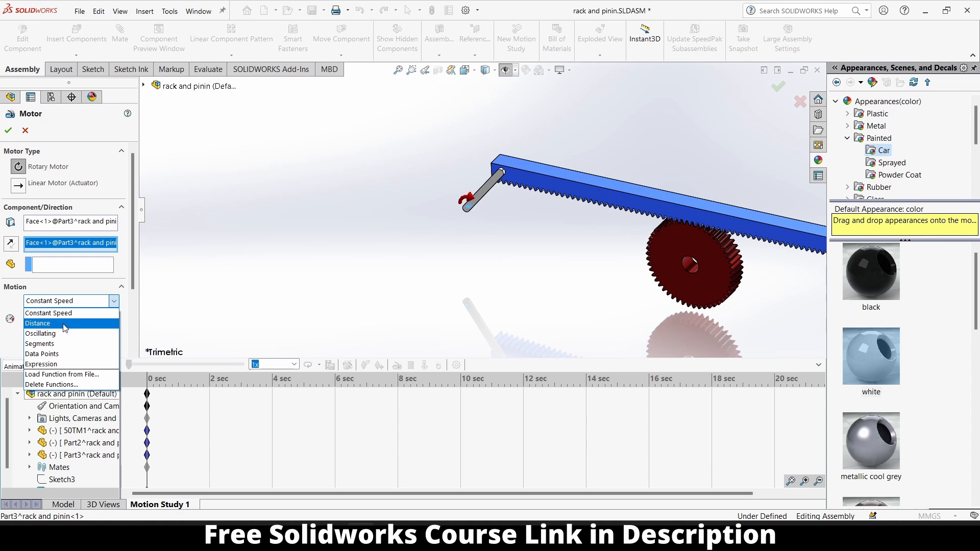
pyautogui.click(64, 325)
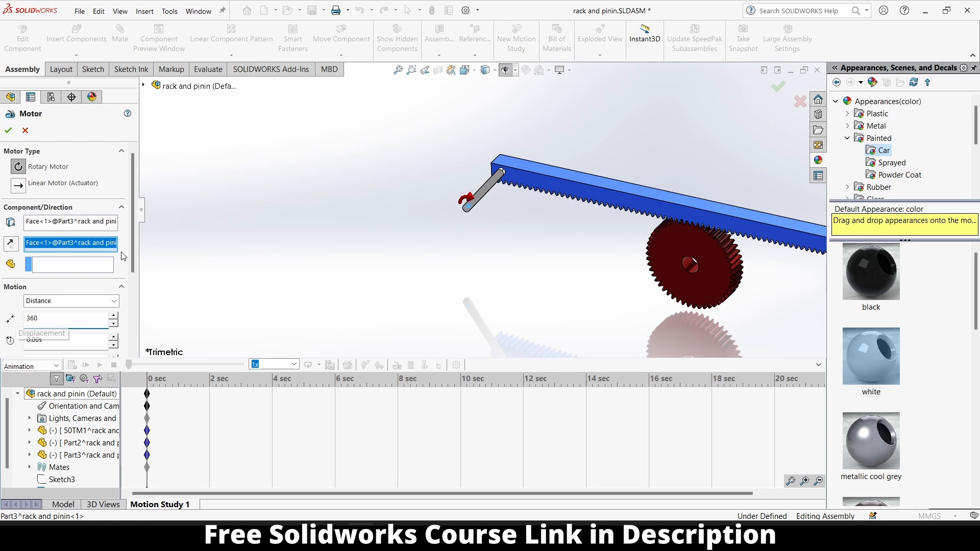
pyautogui.write('360')
pyautogui.moveTo(132, 258); pyautogui.dragTo(139, 309)
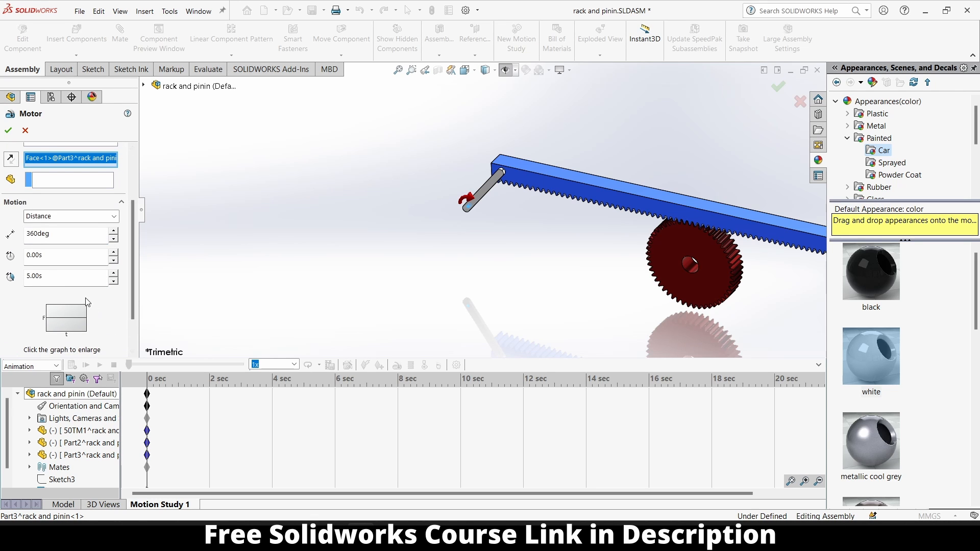
pyautogui.scroll(3, 20, 192)
pyautogui.click(8, 130)
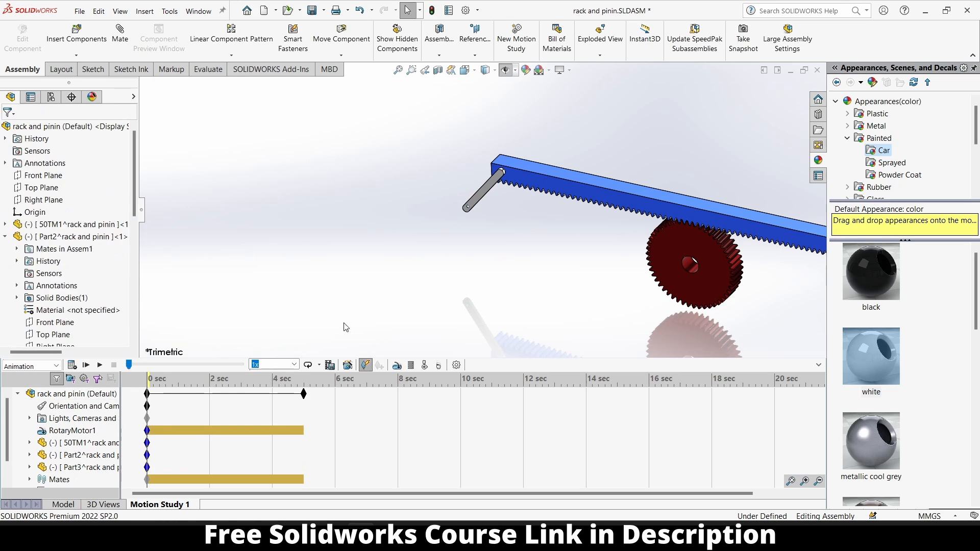
# Step: Check the motion study's properties, and calculate the study with its timeline collapsed
pyautogui.click(456, 365)
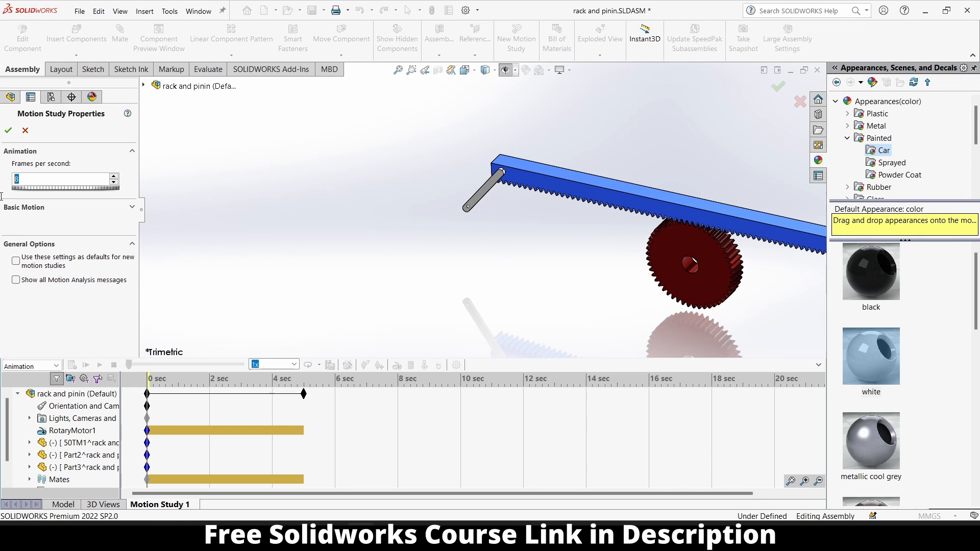
pyautogui.click(8, 131)
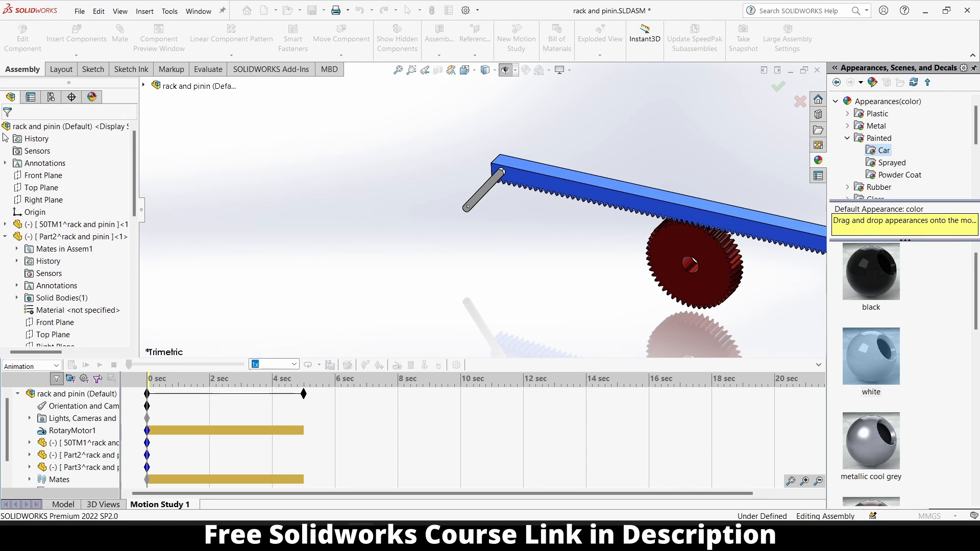
pyautogui.press('f')
pyautogui.scroll(1, 565, 231)
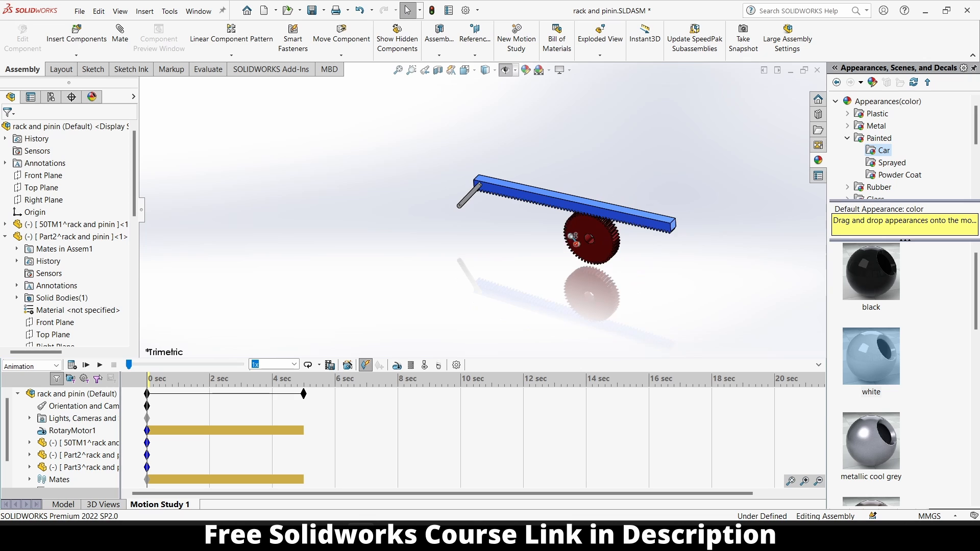
pyautogui.scroll(-1, 571, 237)
pyautogui.scroll(1, 570, 236)
pyautogui.scroll(-1, 570, 237)
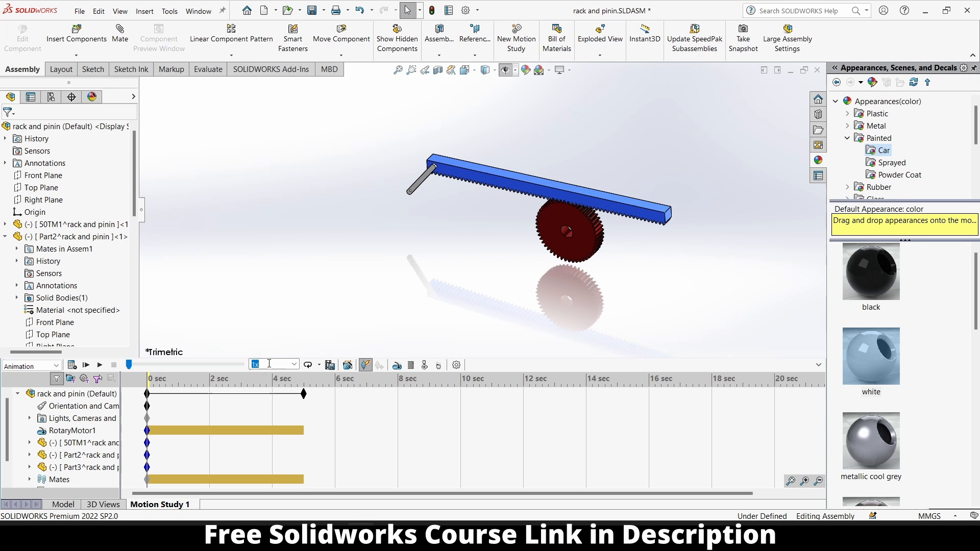
pyautogui.click(72, 365)
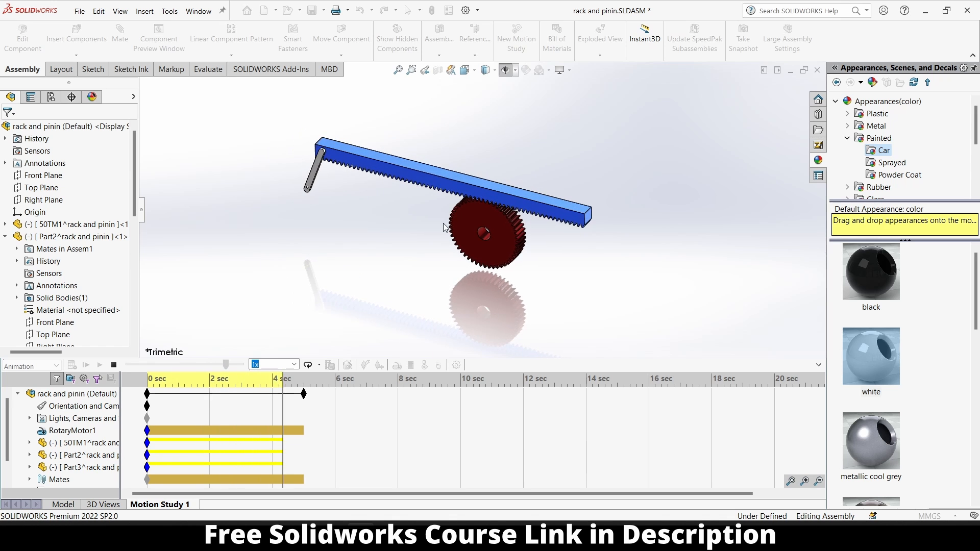
pyautogui.click(818, 365)
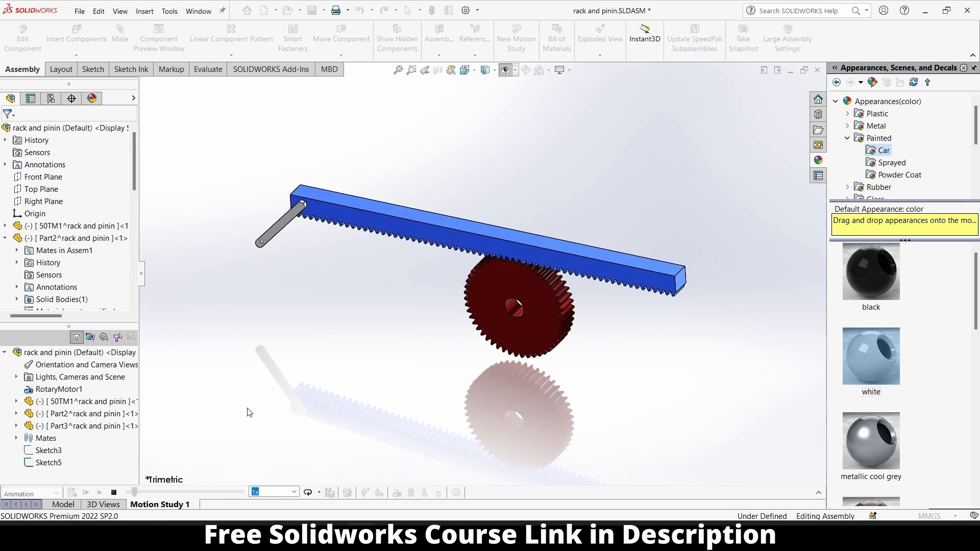
# Step: Set the playback mode to Normal and start saving the animation
pyautogui.click(320, 491)
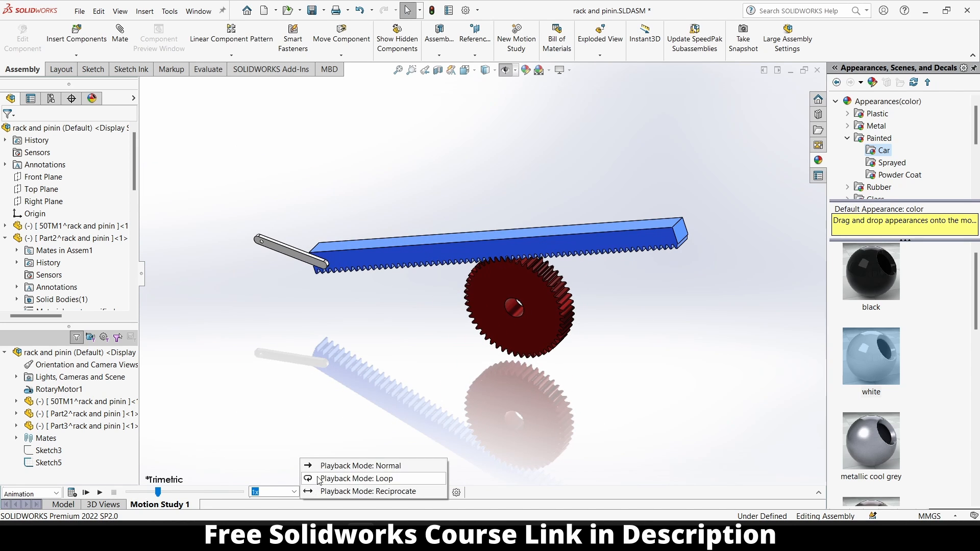
pyautogui.click(357, 462)
pyautogui.scroll(-2, 408, 282)
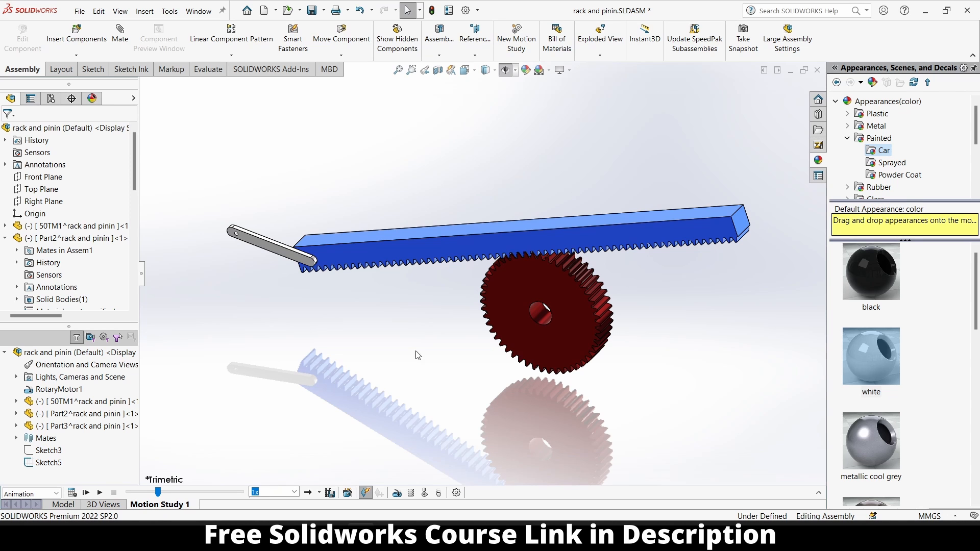
pyautogui.click(330, 493)
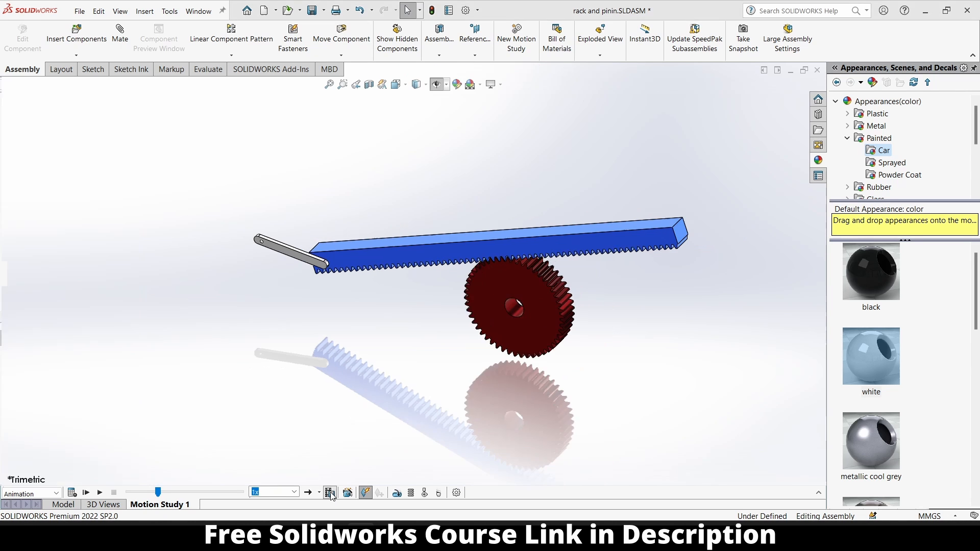